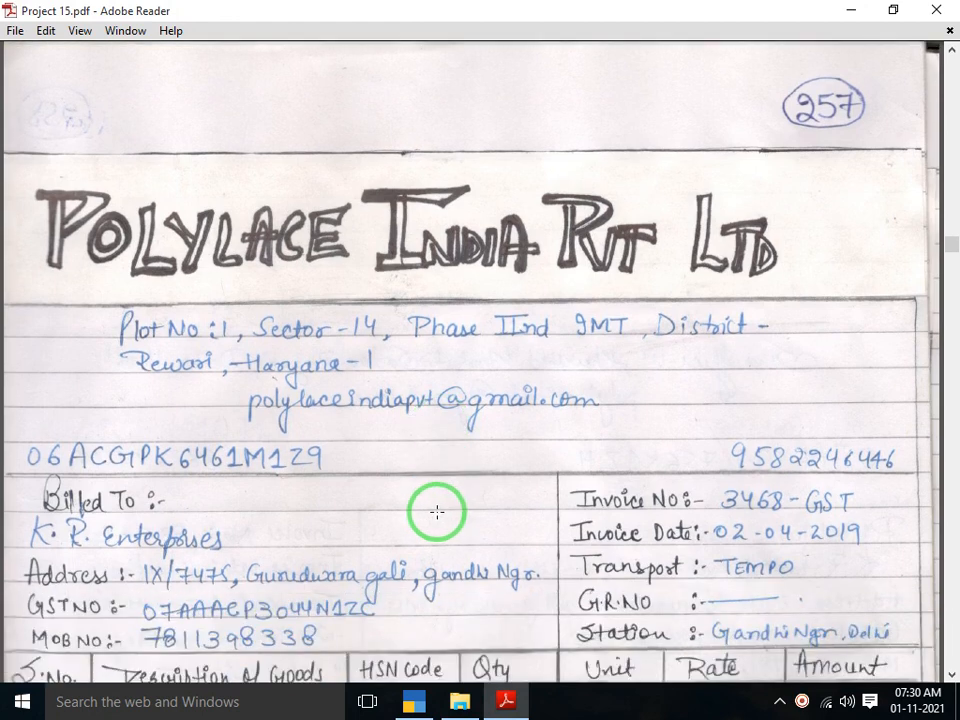
Scroll Project 15.pdf back to page 11 with the large PURCHASE heading
{"action": "scroll", "coordinate": [435, 512], "scroll_direction": "up", "scroll_amount": 4}
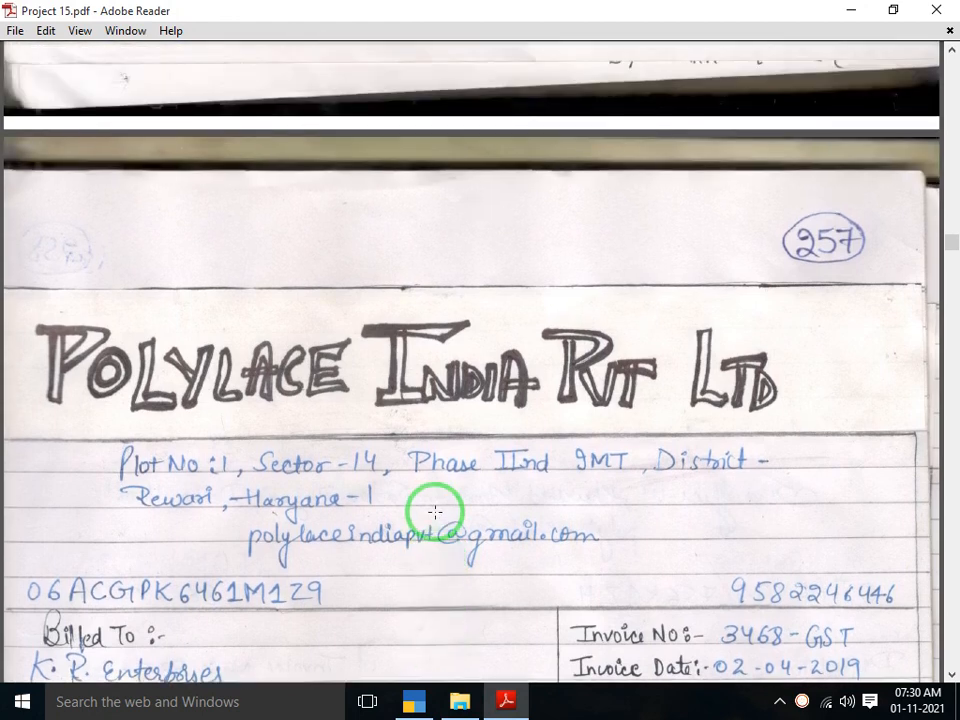
{"action": "scroll", "coordinate": [435, 512], "scroll_direction": "down", "scroll_amount": 2}
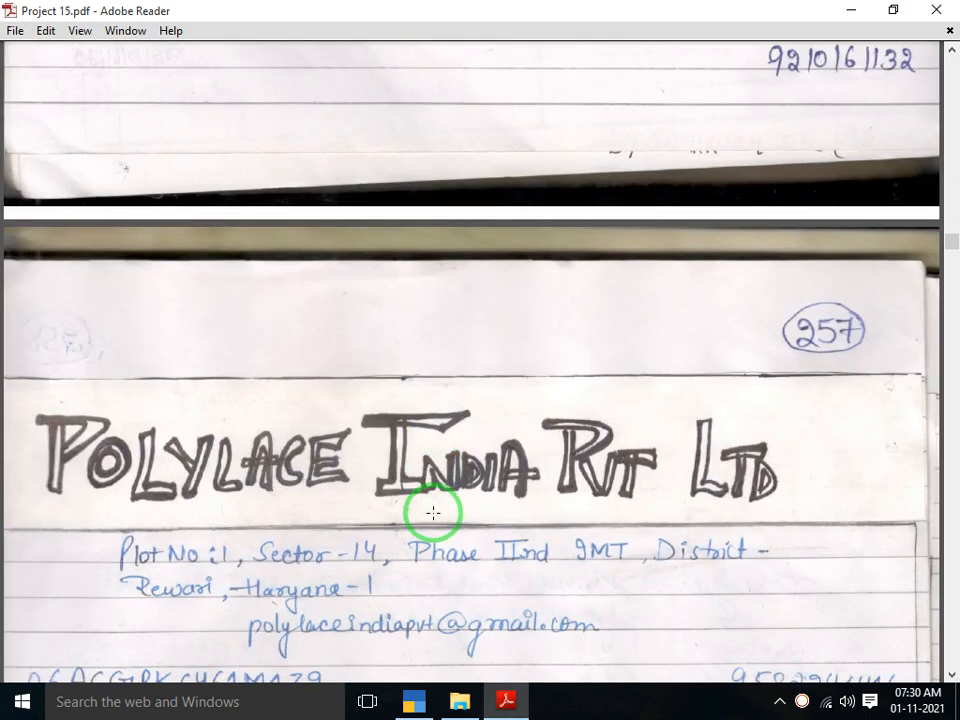
{"action": "left_click_drag", "start_coordinate": [950, 246], "coordinate": [950, 233]}
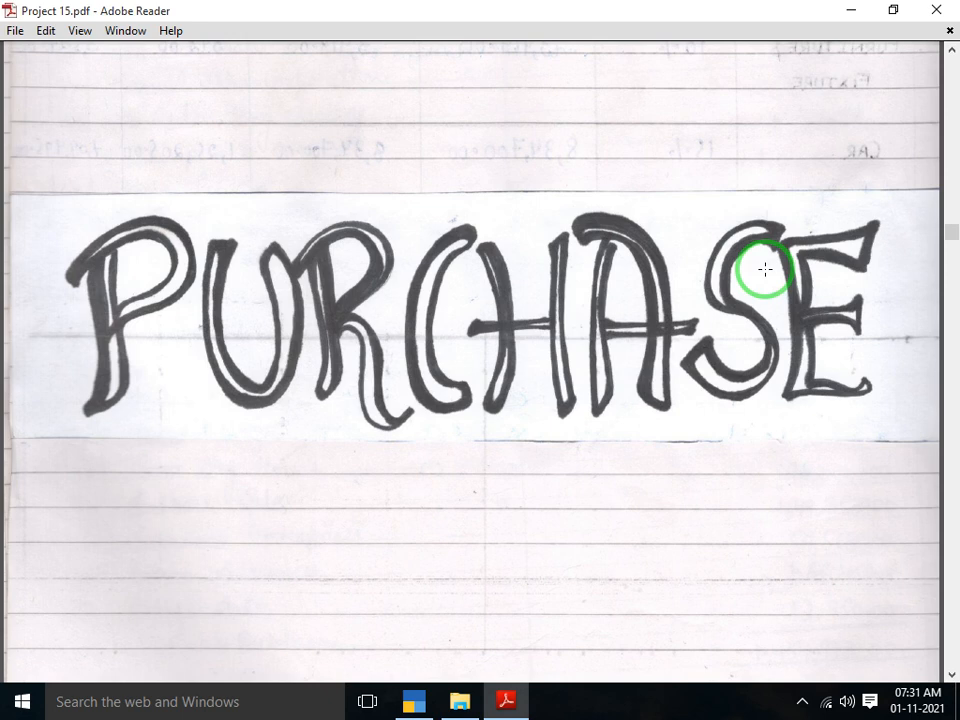
Scroll down past the PURCHASE page to the Polylace India Pvt Ltd invoice marked 257
{"action": "scroll", "coordinate": [765, 270], "scroll_direction": "down", "scroll_amount": 1}
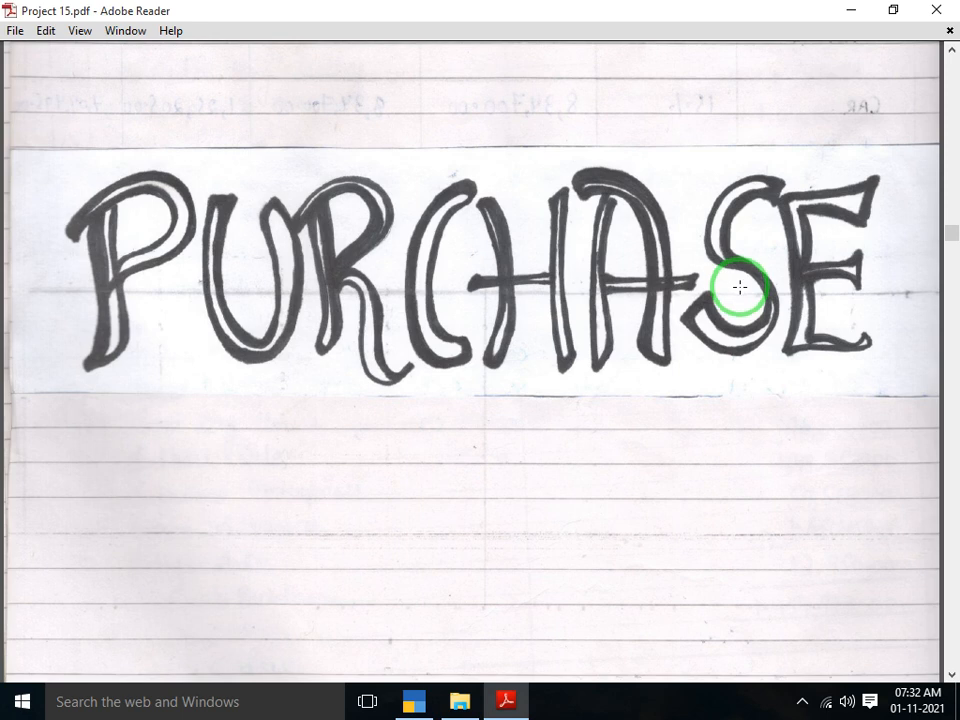
{"action": "scroll", "coordinate": [756, 284], "scroll_direction": "down", "scroll_amount": 5}
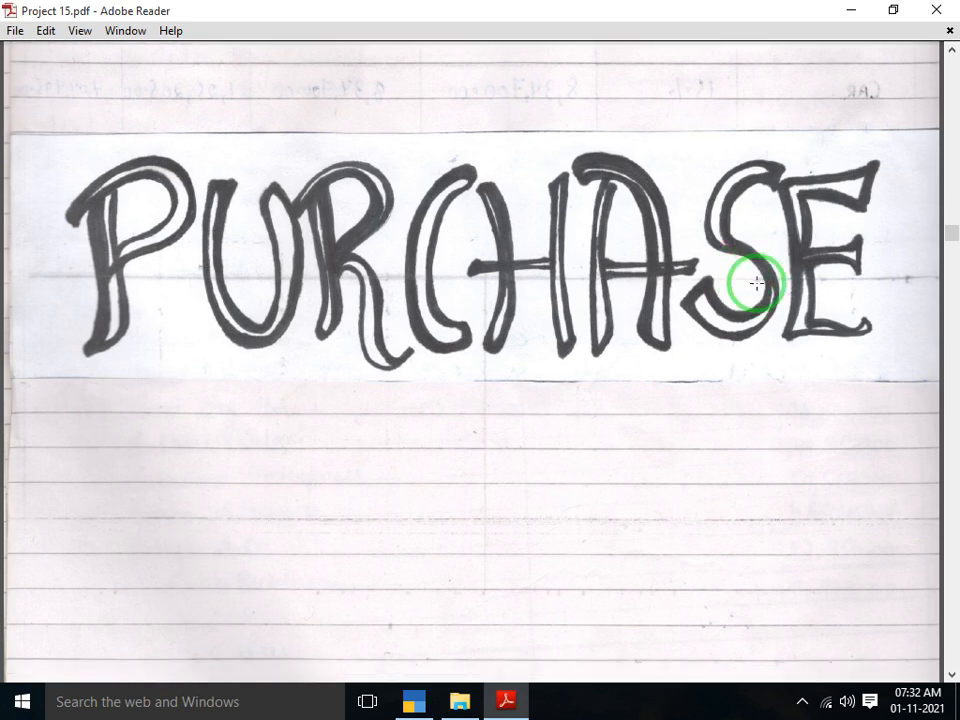
{"action": "scroll", "coordinate": [757, 284], "scroll_direction": "down", "scroll_amount": 5}
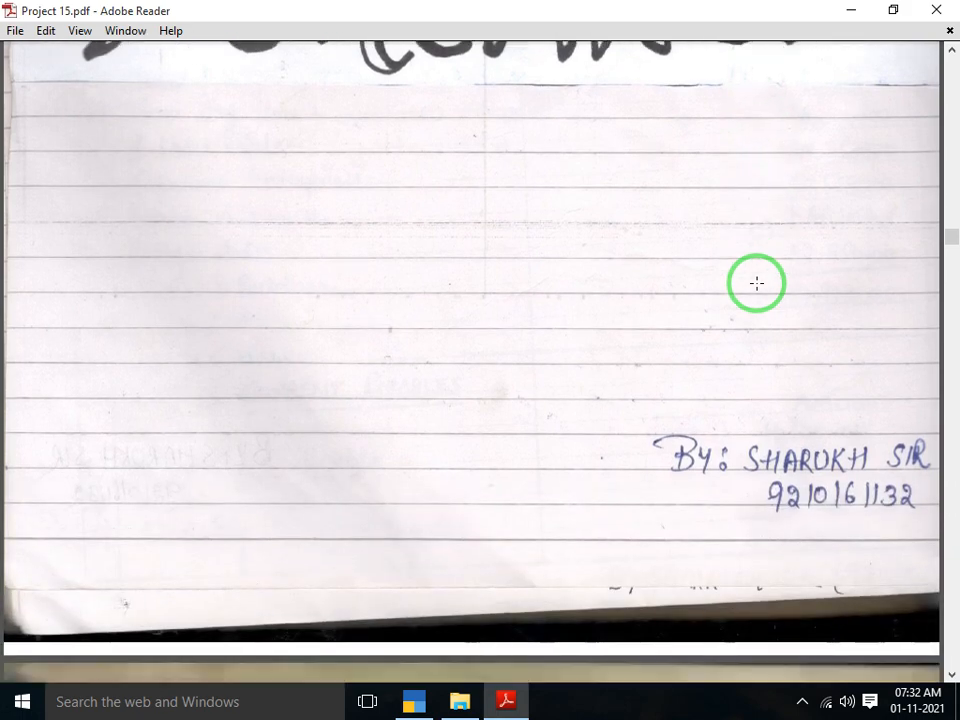
{"action": "scroll", "coordinate": [757, 284], "scroll_direction": "down", "scroll_amount": 4}
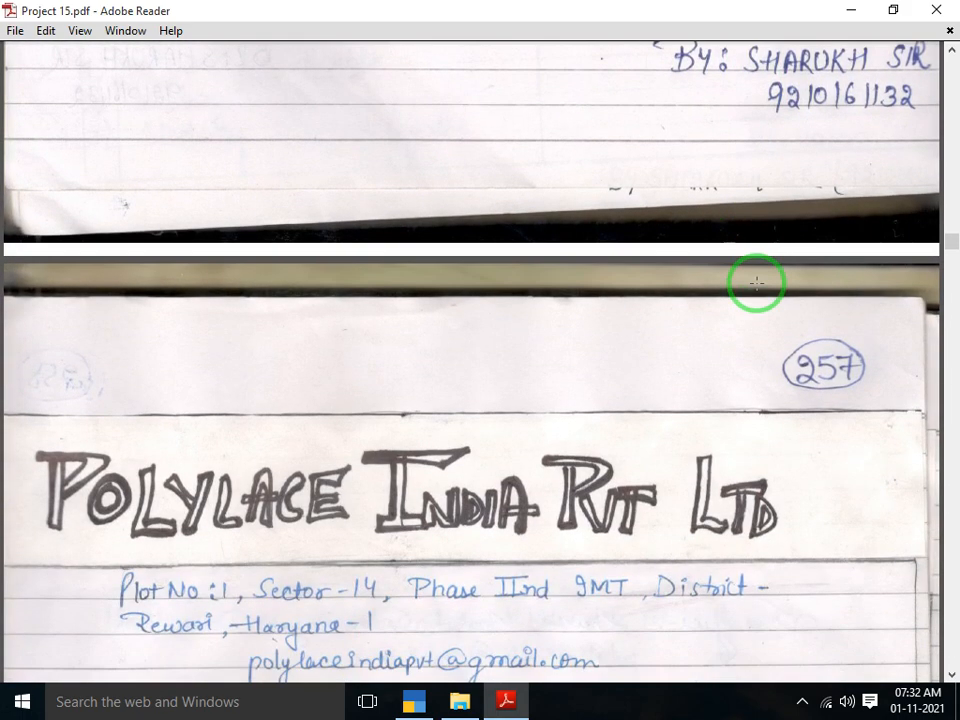
{"action": "scroll", "coordinate": [757, 284], "scroll_direction": "down", "scroll_amount": 3}
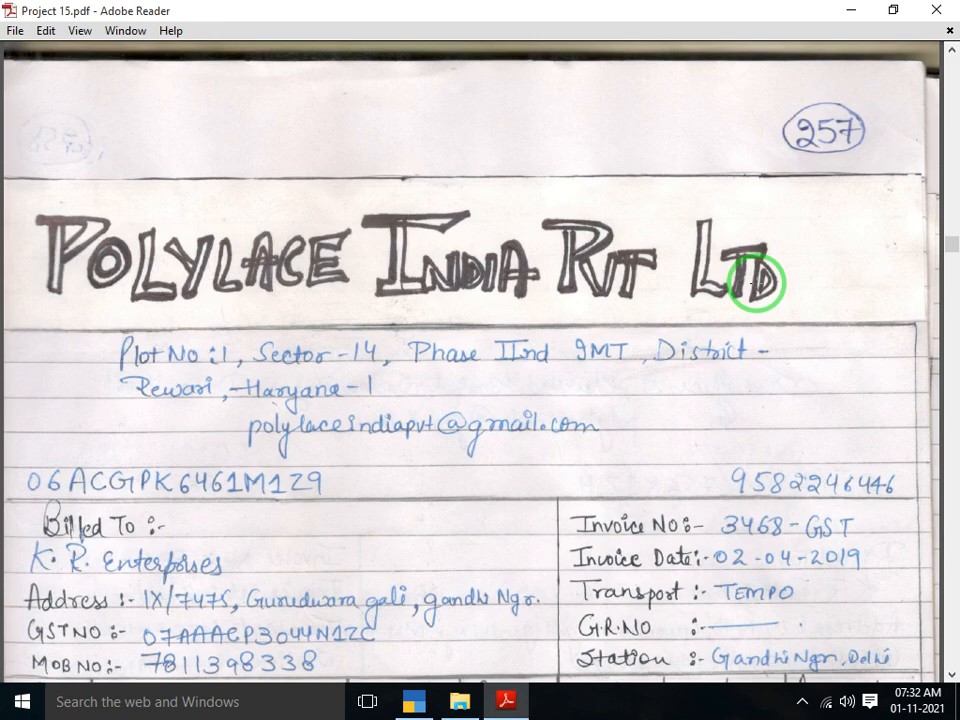
Switch to TallyPrime and start a new ledger named IGST INPUT
{"action": "key", "text": "alt+Tab"}
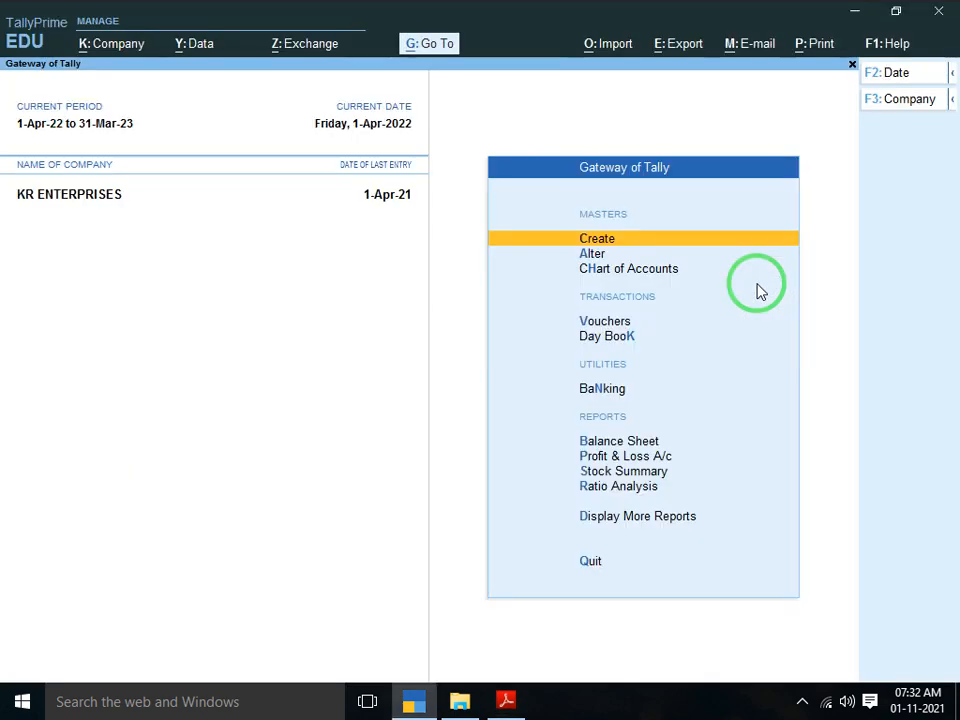
{"action": "key", "text": "Return"}
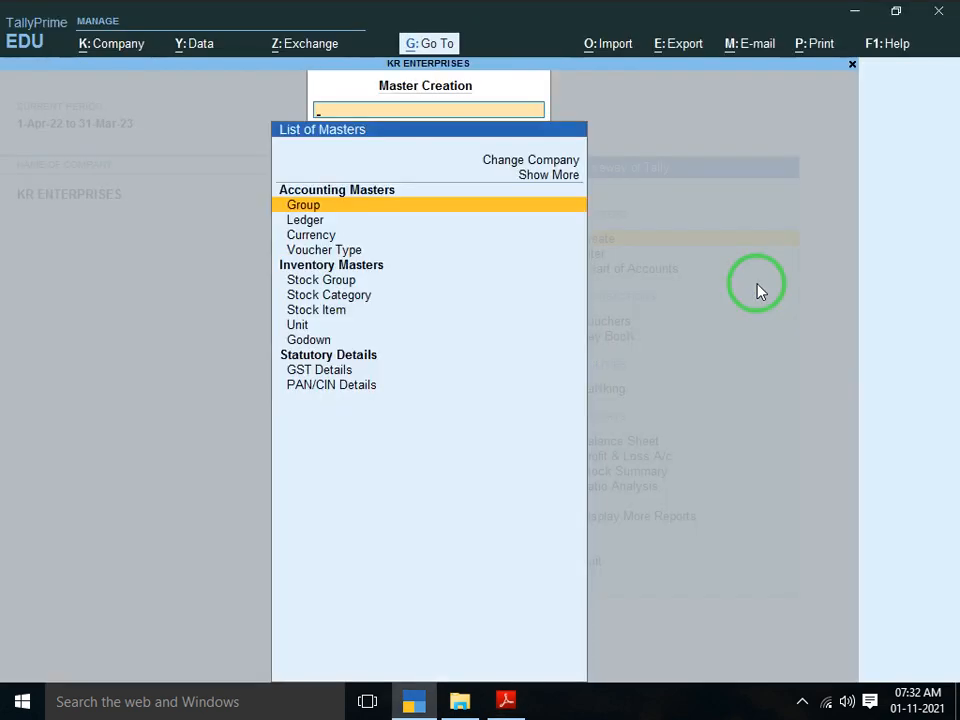
{"action": "key", "text": "Down"}
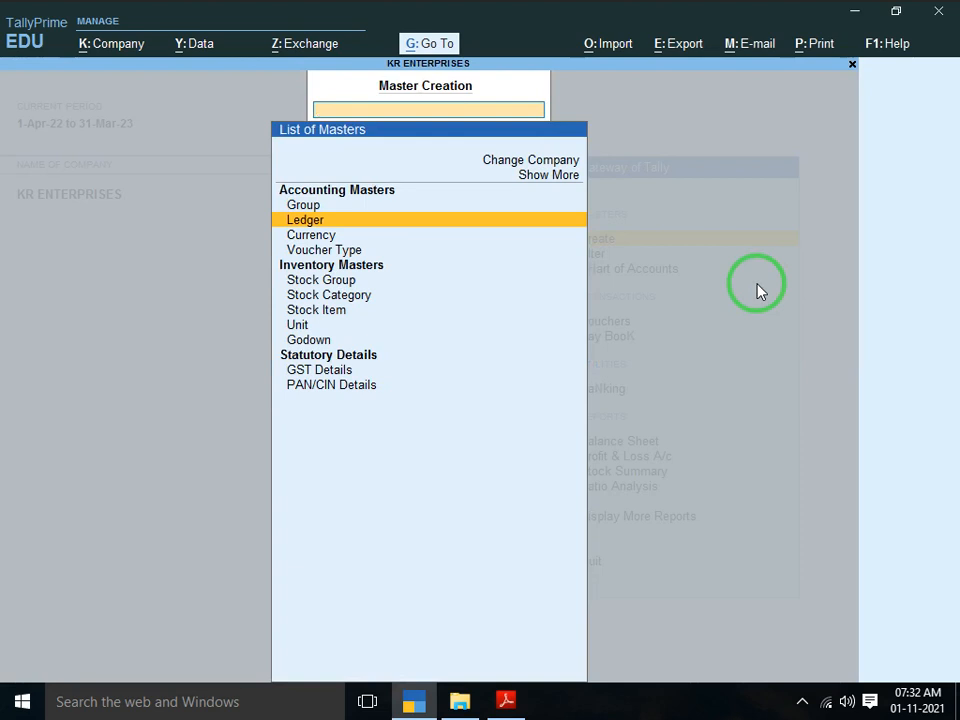
{"action": "key", "text": "Return"}
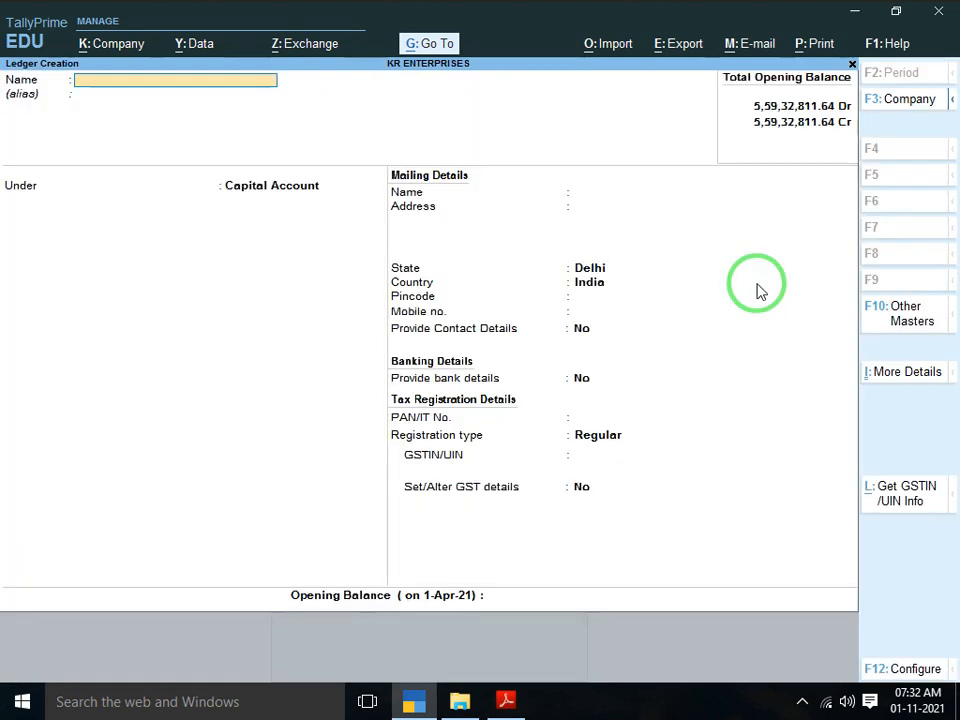
{"action": "type", "text": "Igst"}
{"action": "key", "text": "BackSpace"}
{"action": "key", "text": "BackSpace"}
{"action": "key", "text": "BackSpace"}
{"action": "type", "text": "IGST INPUT"}
{"action": "key", "text": "Return"}
Place IGST INPUT under Duties & Taxes with duty type GST and tax type Integrated Tax
{"action": "type", "text": "DUT"}
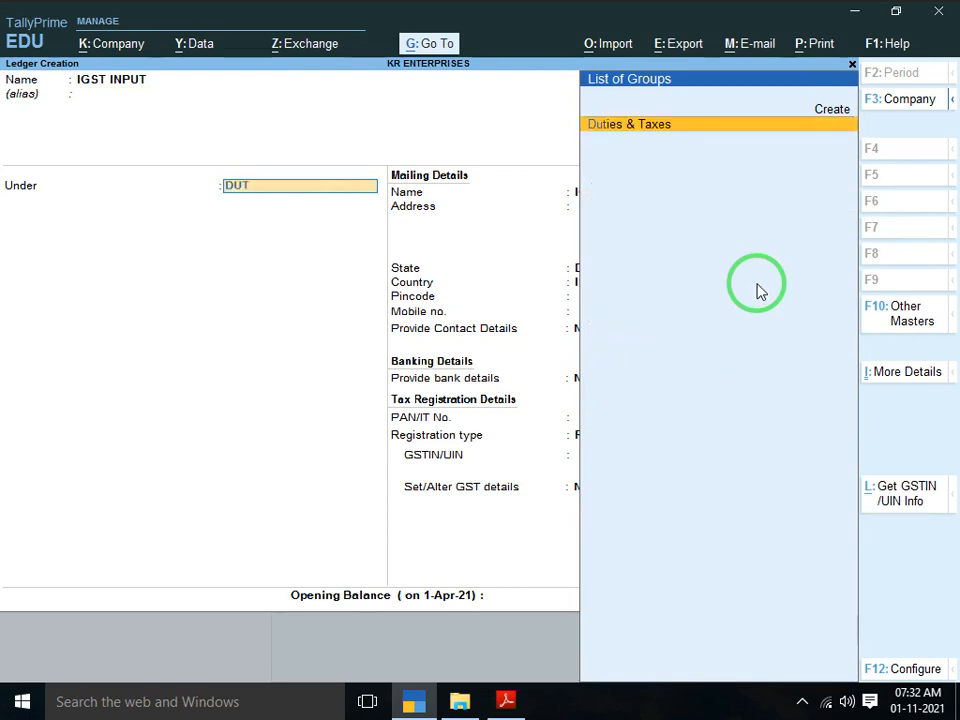
{"action": "key", "text": "Return"}
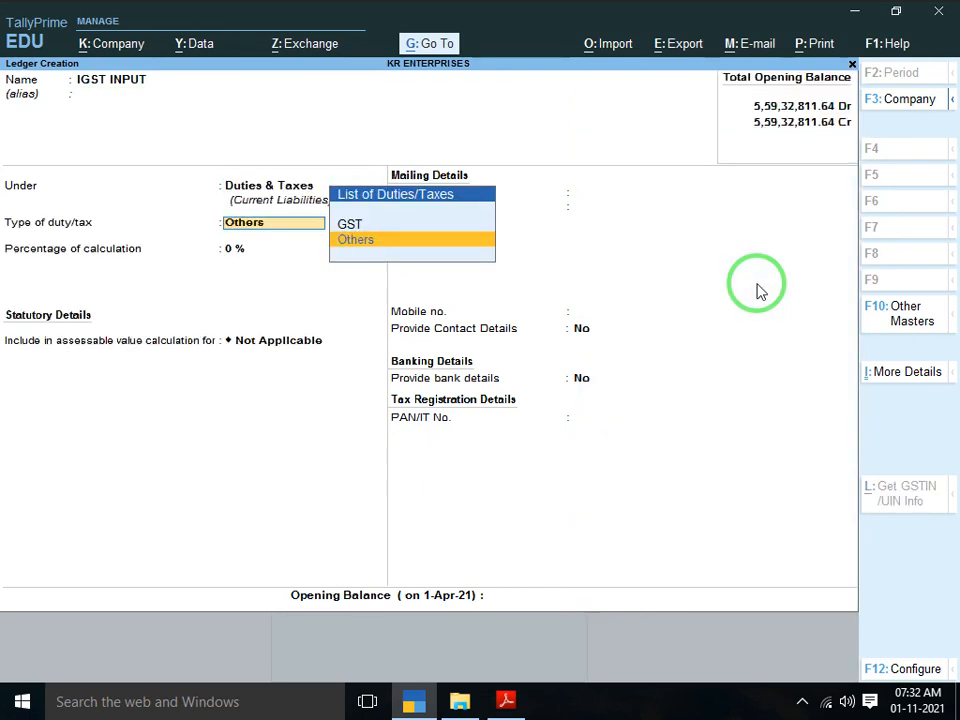
{"action": "key", "text": "Up"}
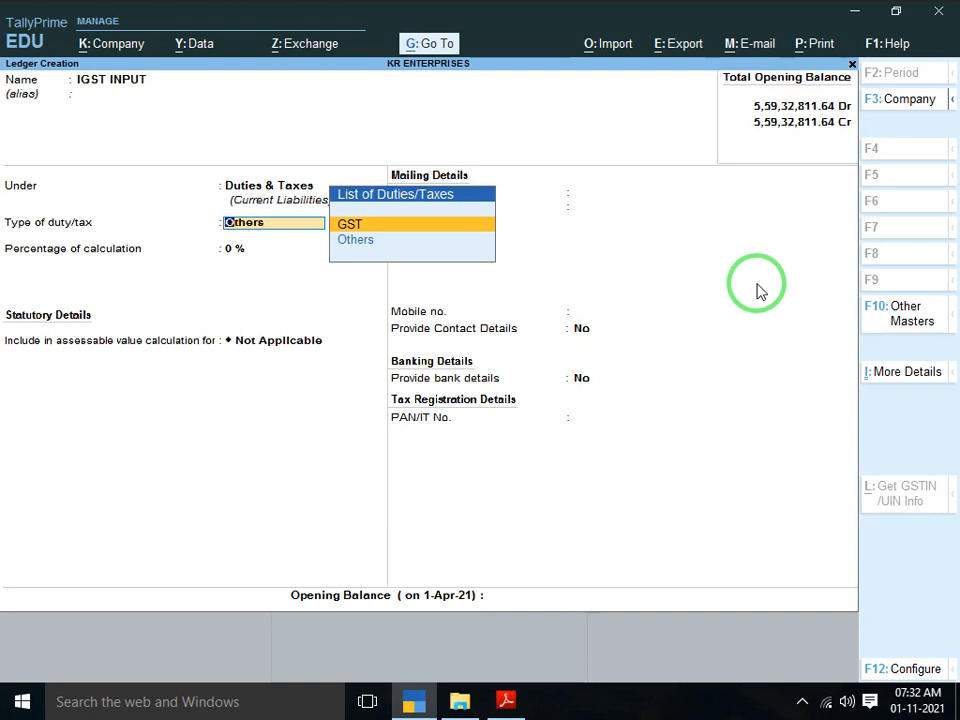
{"action": "key", "text": "Down"}
{"action": "key", "text": "Up"}
{"action": "key", "text": "Down"}
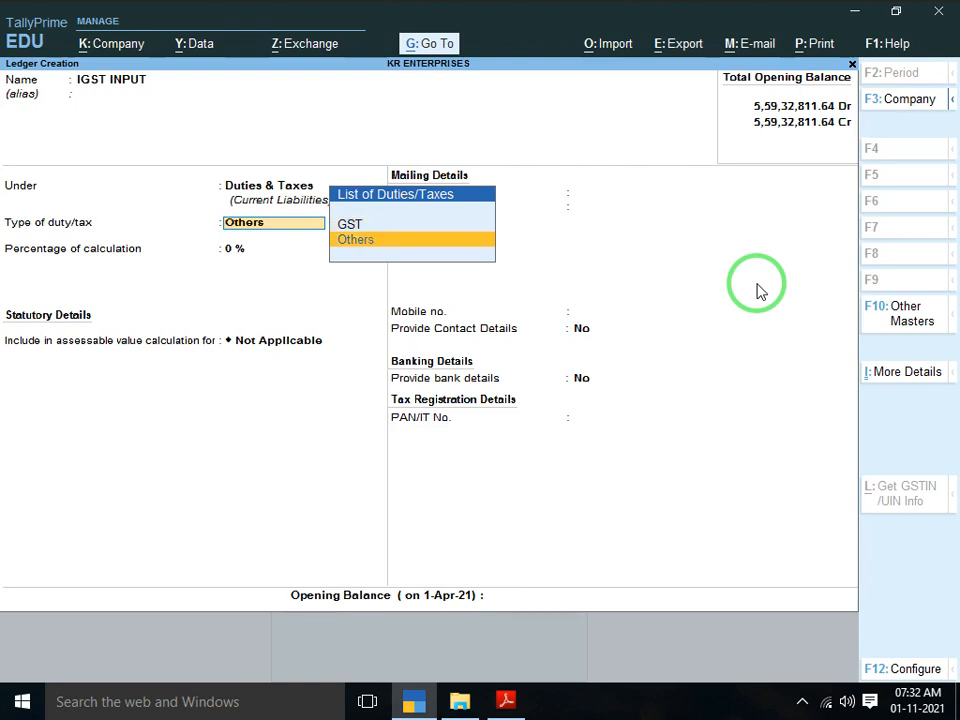
{"action": "key", "text": "Up"}
{"action": "key", "text": "Return"}
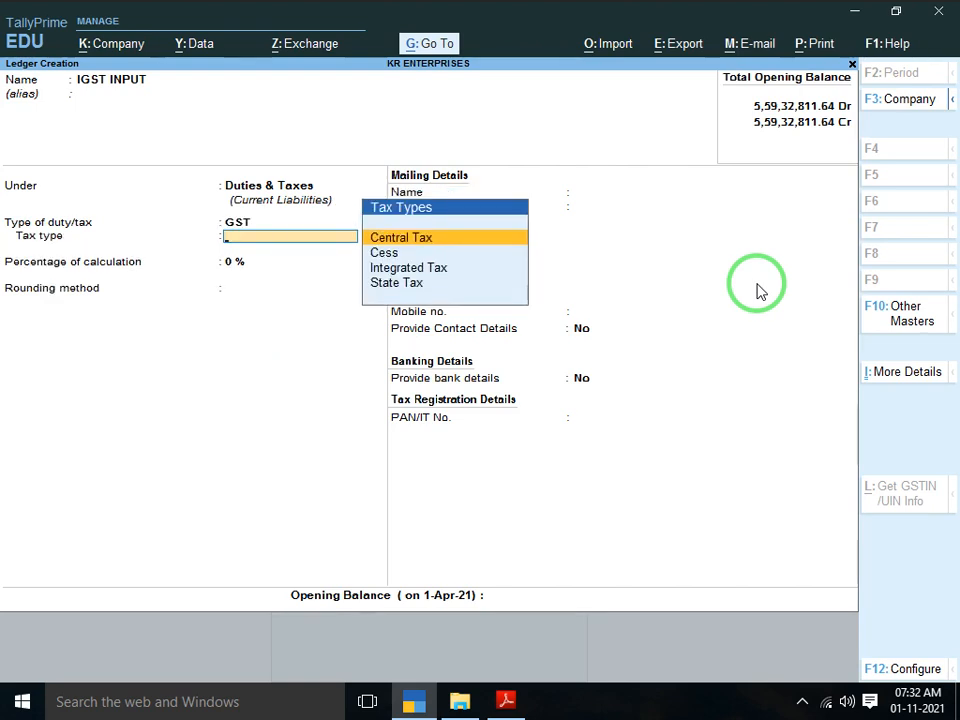
{"action": "key", "text": "Down"}
{"action": "key", "text": "Down"}
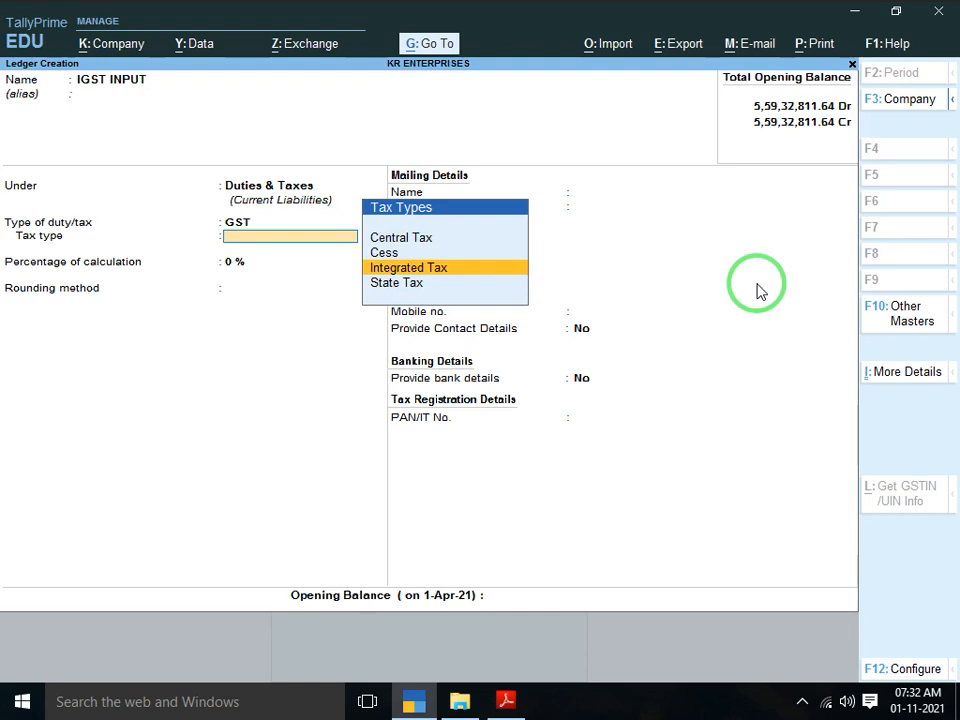
{"action": "key", "text": "Return"}
{"action": "key", "text": "Return"}
{"action": "key", "text": "Return"}
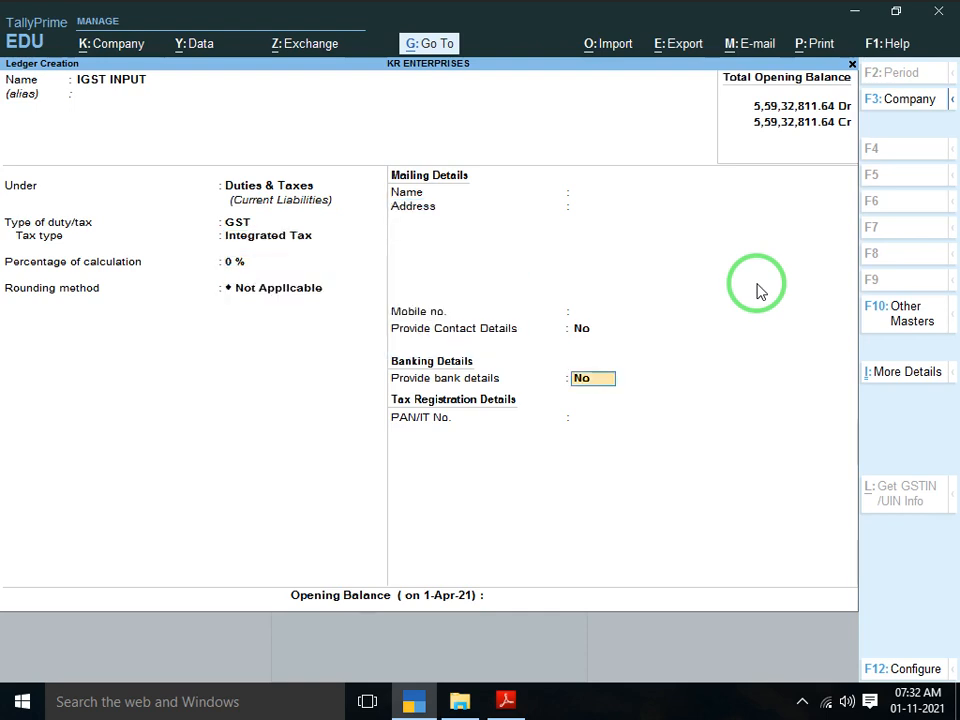
{"action": "key", "text": "Return"}
{"action": "key", "text": "Return"}
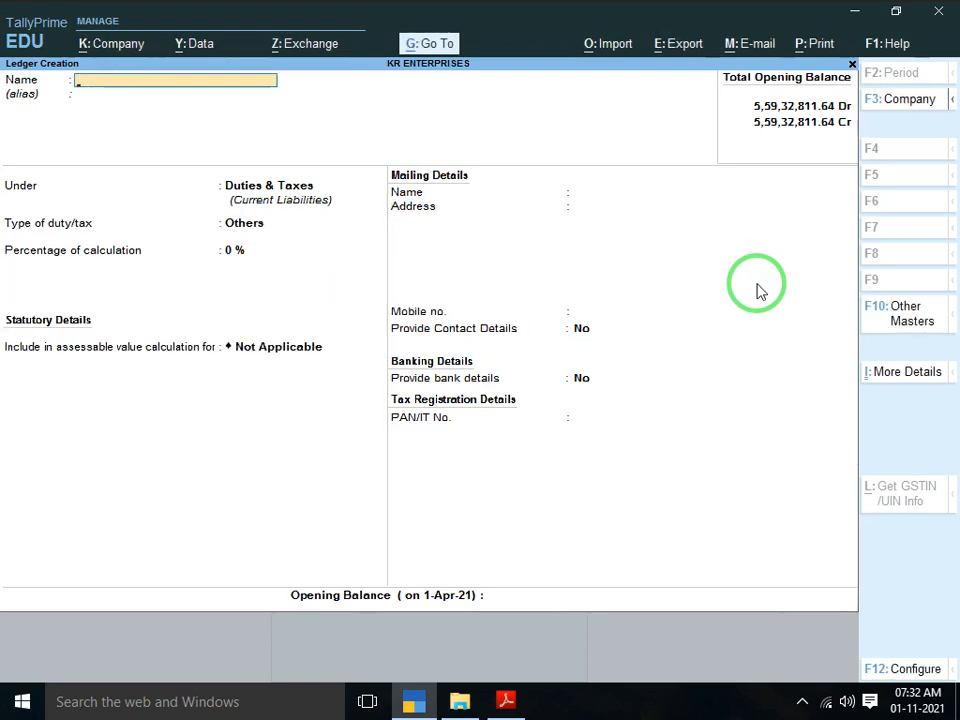
Create IGST OUTPUT under Duties & Taxes as a GST Integrated Tax ledger at 0%
{"action": "type", "text": "IGST OUTPUT"}
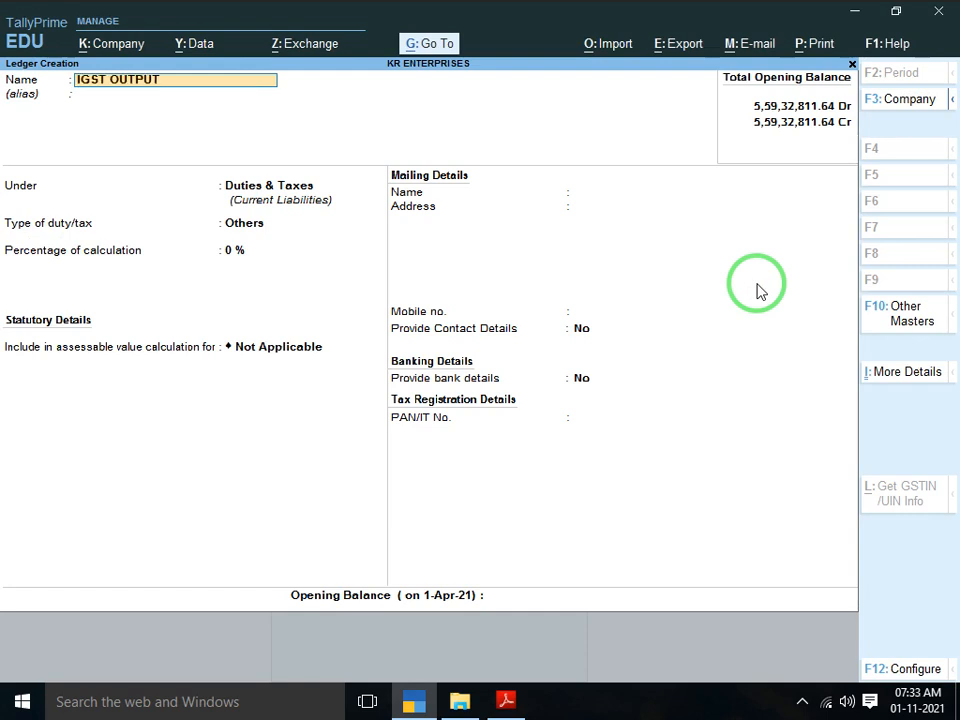
{"action": "key", "text": "Return"}
{"action": "key", "text": "Return"}
{"action": "key", "text": "Up"}
{"action": "key", "text": "Return"}
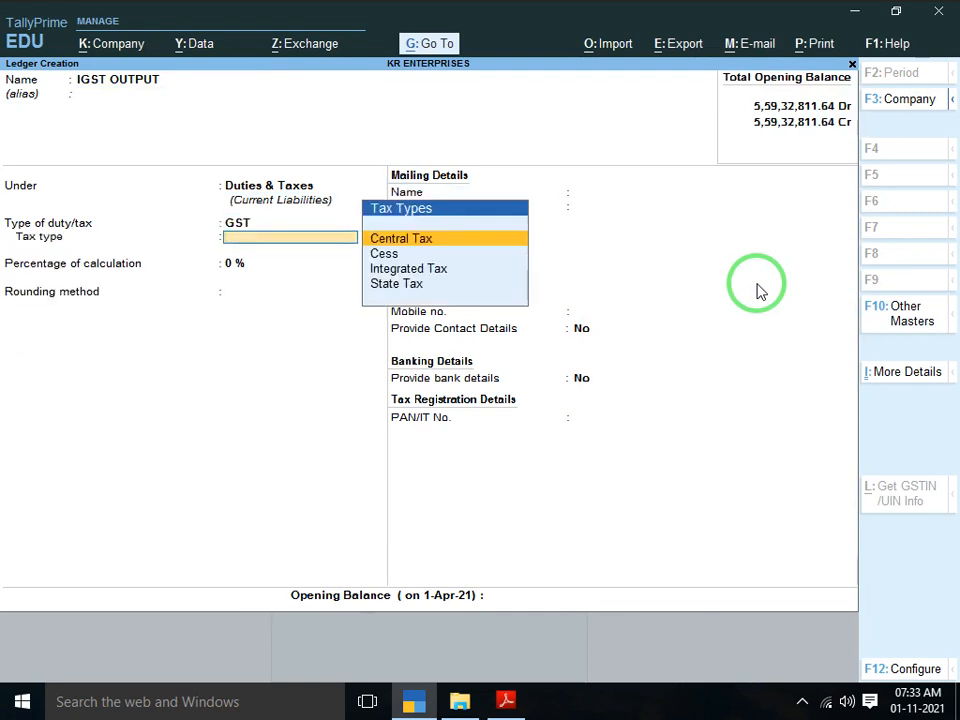
{"action": "key", "text": "Down"}
{"action": "key", "text": "Down"}
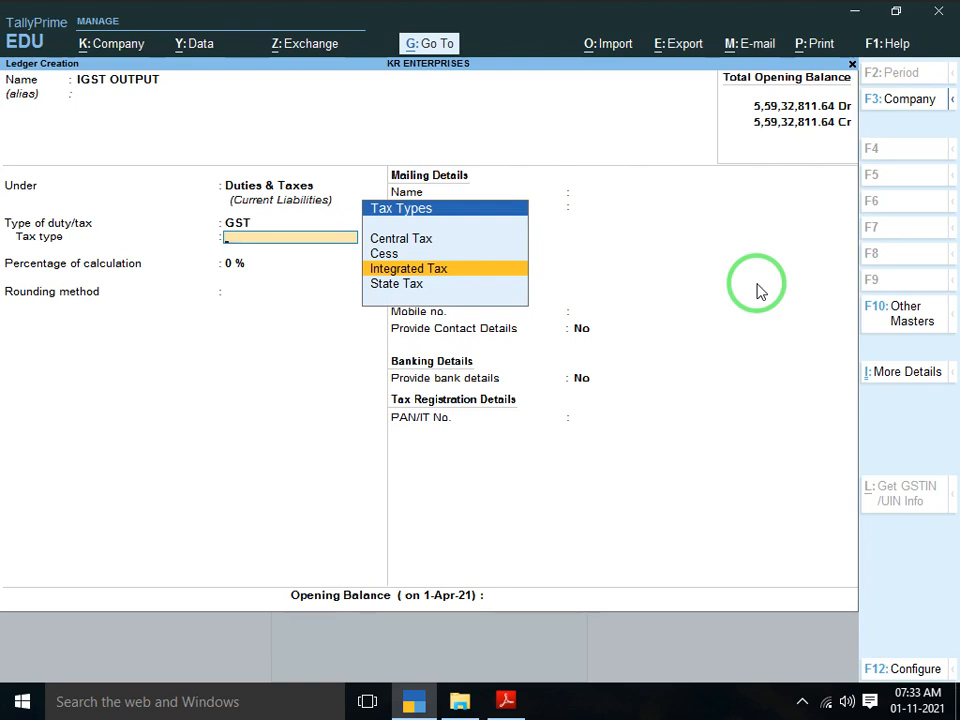
{"action": "key", "text": "Up"}
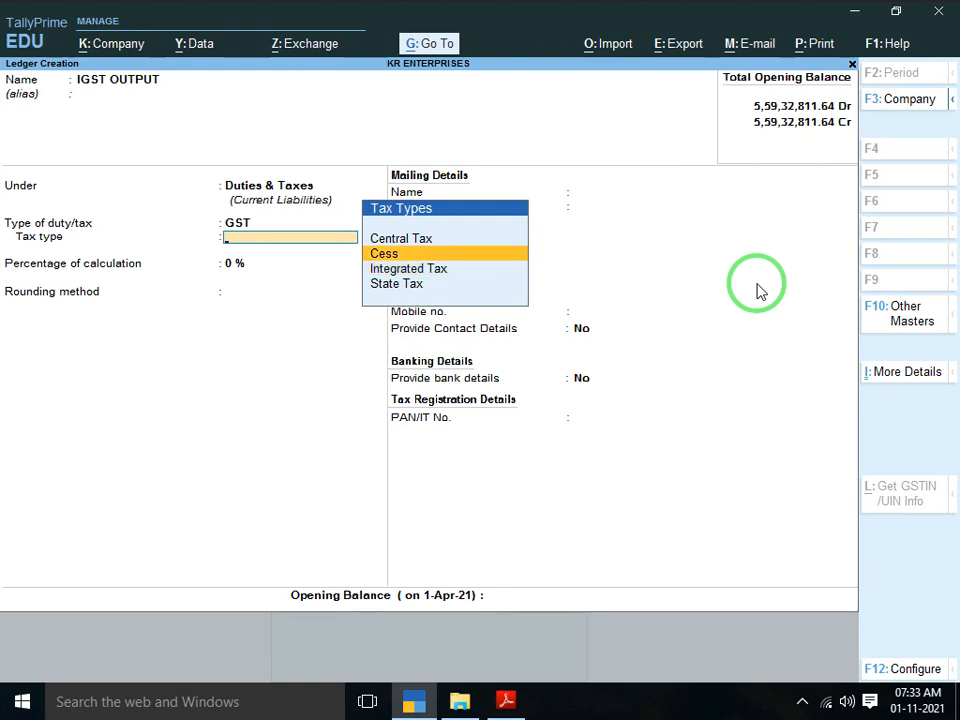
{"action": "key", "text": "Down"}
{"action": "key", "text": "Return"}
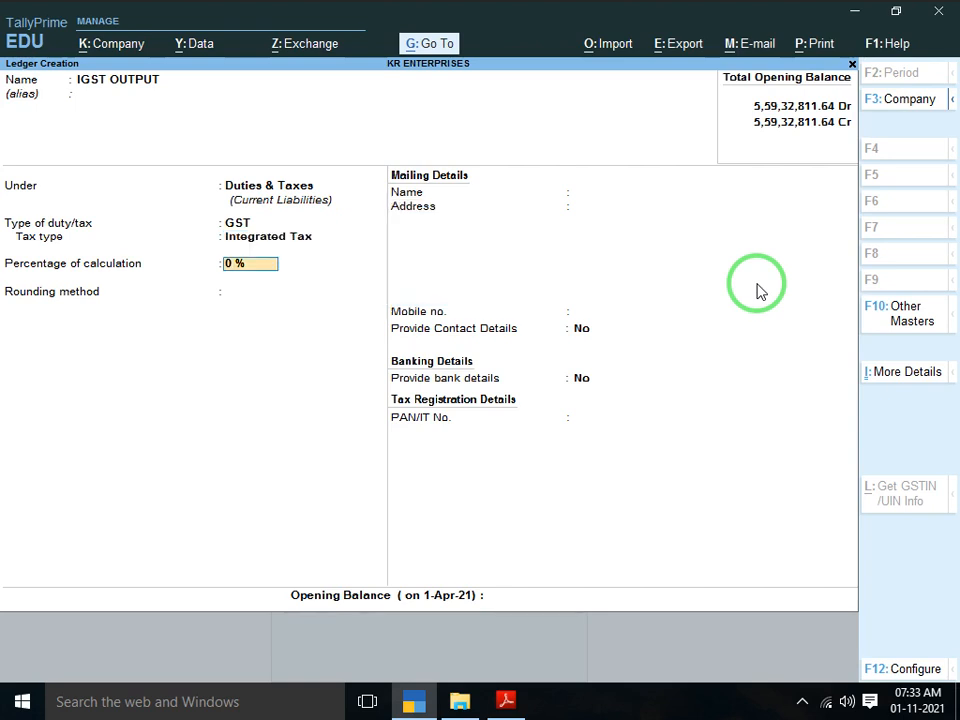
{"action": "key", "text": "Return"}
{"action": "key", "text": "Return"}
{"action": "key", "text": "Return"}
{"action": "key", "text": "Return"}
{"action": "key", "text": "Return"}
{"action": "key", "text": "Return"}
{"action": "key", "text": "Return"}
{"action": "key", "text": "Return"}
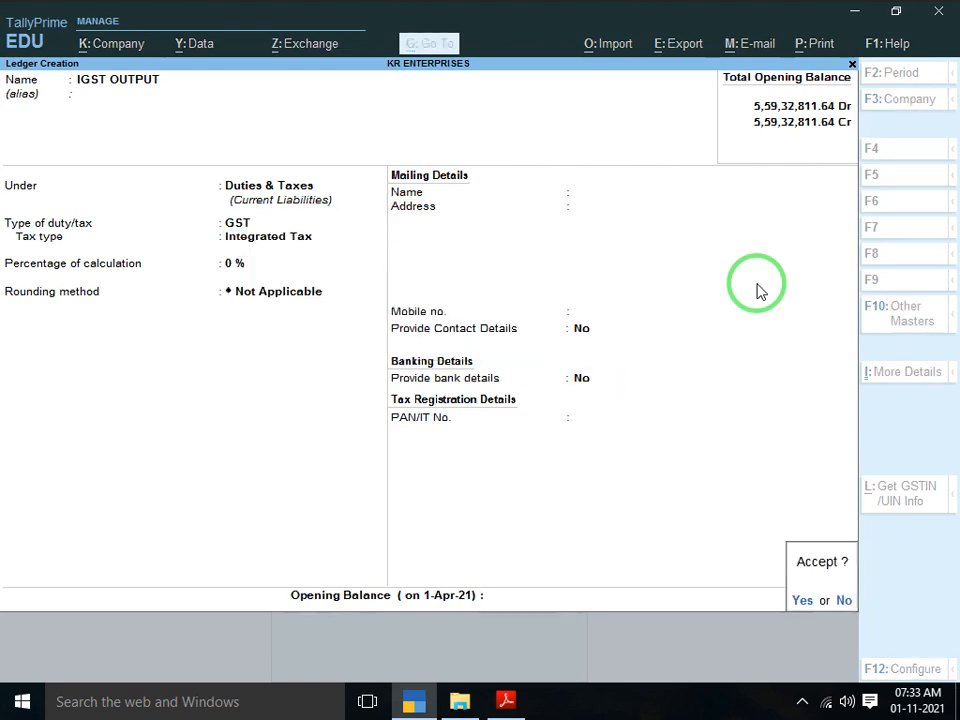
{"action": "key", "text": "Return"}
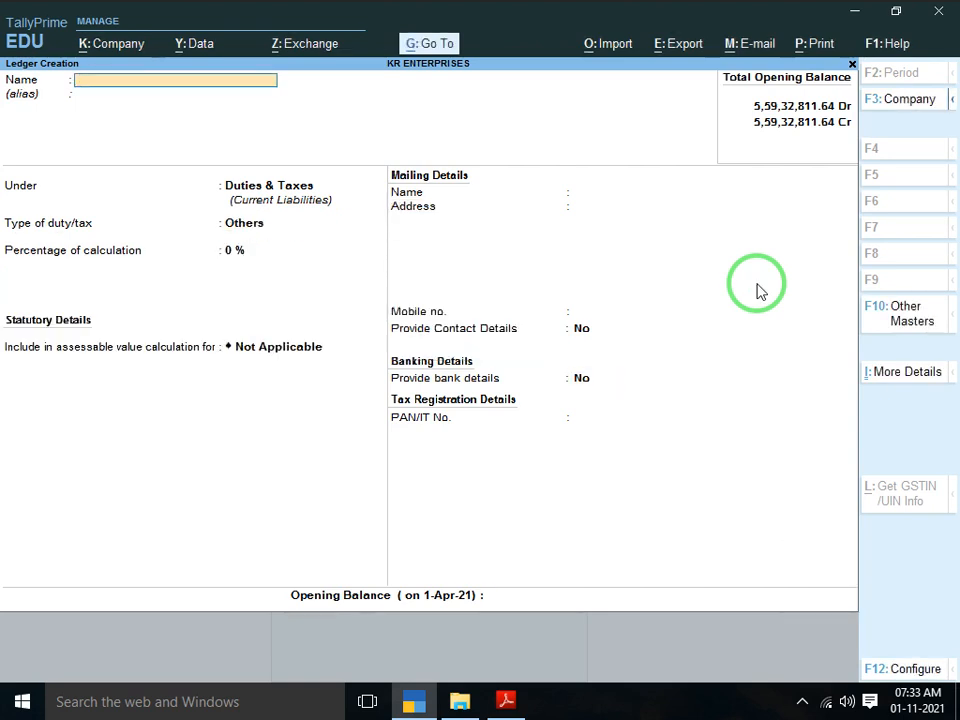
Create a CGST INPUT ledger under Duties & Taxes with GST Central Tax
{"action": "type", "text": "CGST INPUT"}
{"action": "key", "text": "Return"}
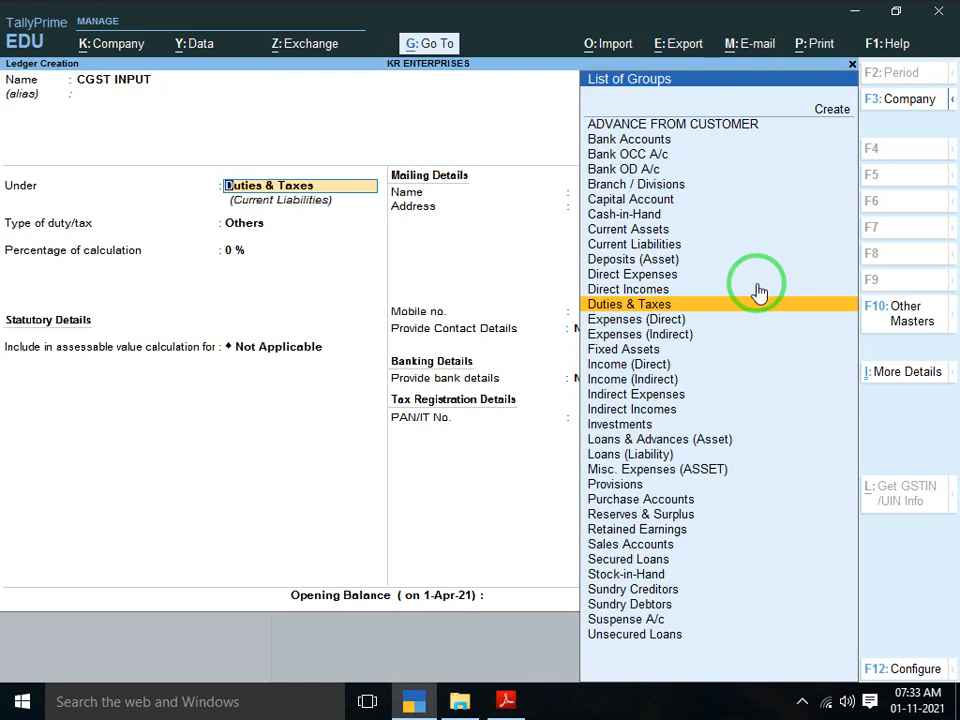
{"action": "key", "text": "Return"}
{"action": "key", "text": "Up"}
{"action": "key", "text": "Return"}
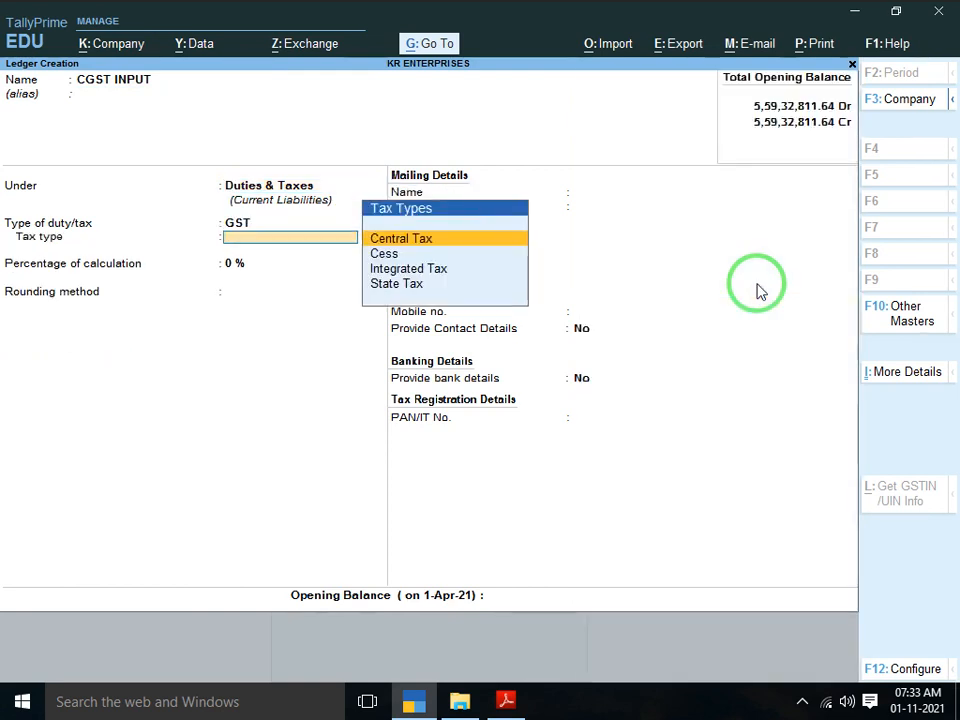
{"action": "key", "text": "Down"}
{"action": "key", "text": "Up"}
{"action": "key", "text": "Return"}
{"action": "key", "text": "Return"}
{"action": "key", "text": "Return"}
{"action": "key", "text": "Return"}
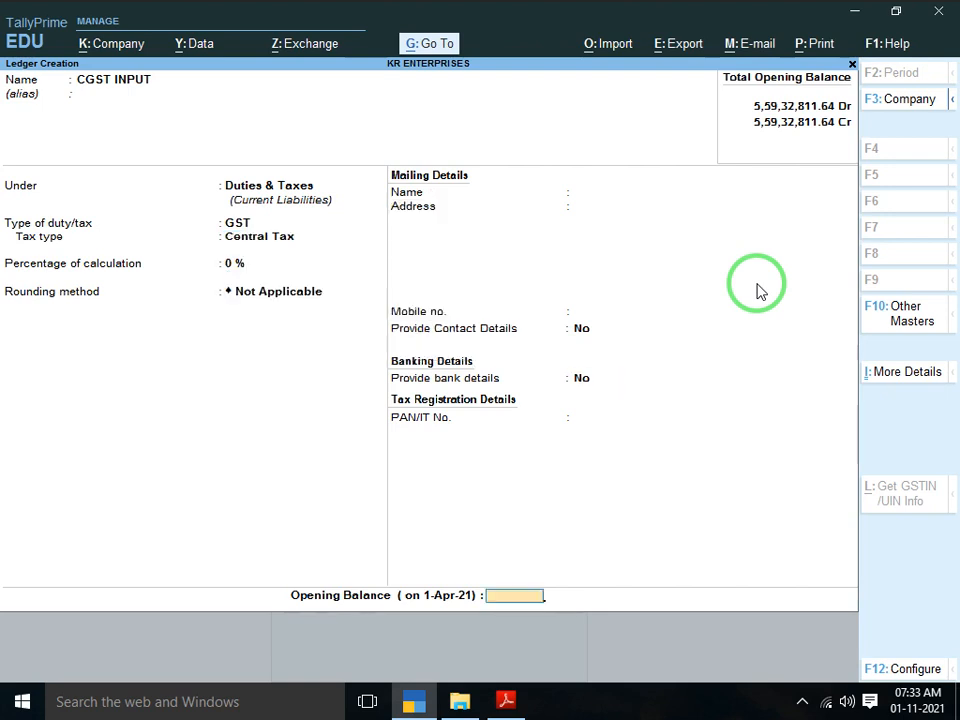
{"action": "key", "text": "Return"}
Save it, then create SGST INPUT under Duties & Taxes as a GST State Tax ledger
{"action": "key", "text": "Return"}
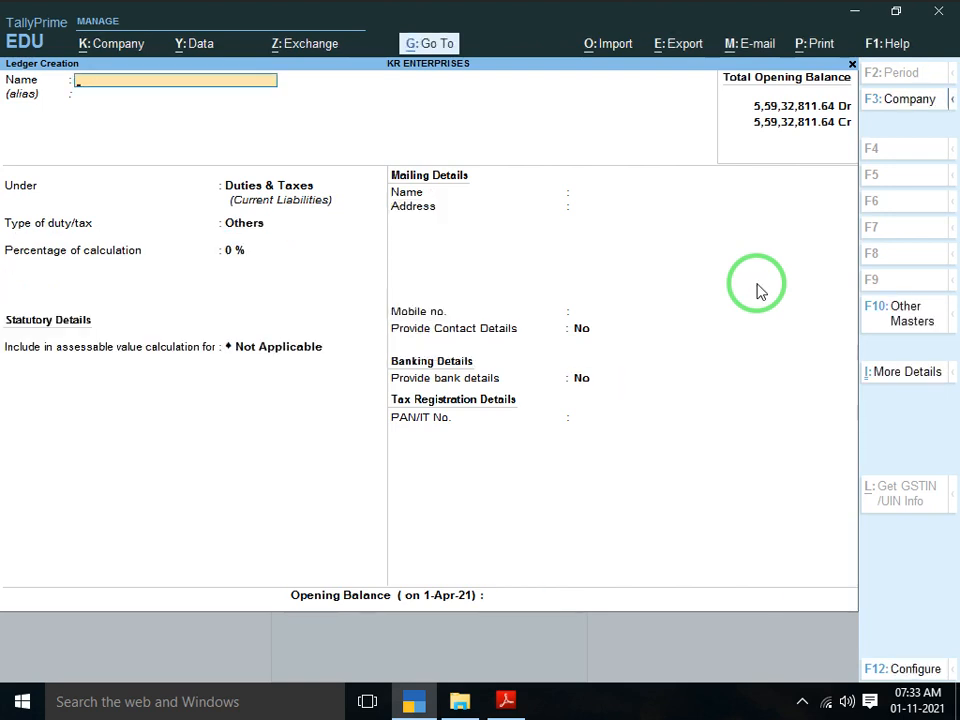
{"action": "type", "text": "SGST INPUT"}
{"action": "key", "text": "Return"}
{"action": "key", "text": "Return"}
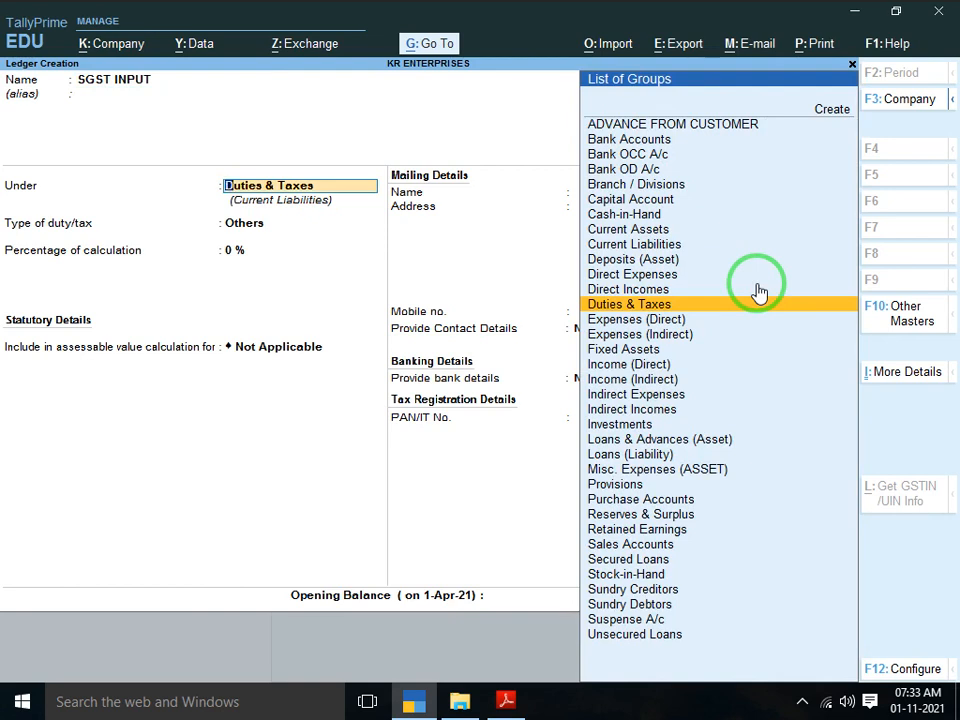
{"action": "key", "text": "Return"}
{"action": "key", "text": "Up"}
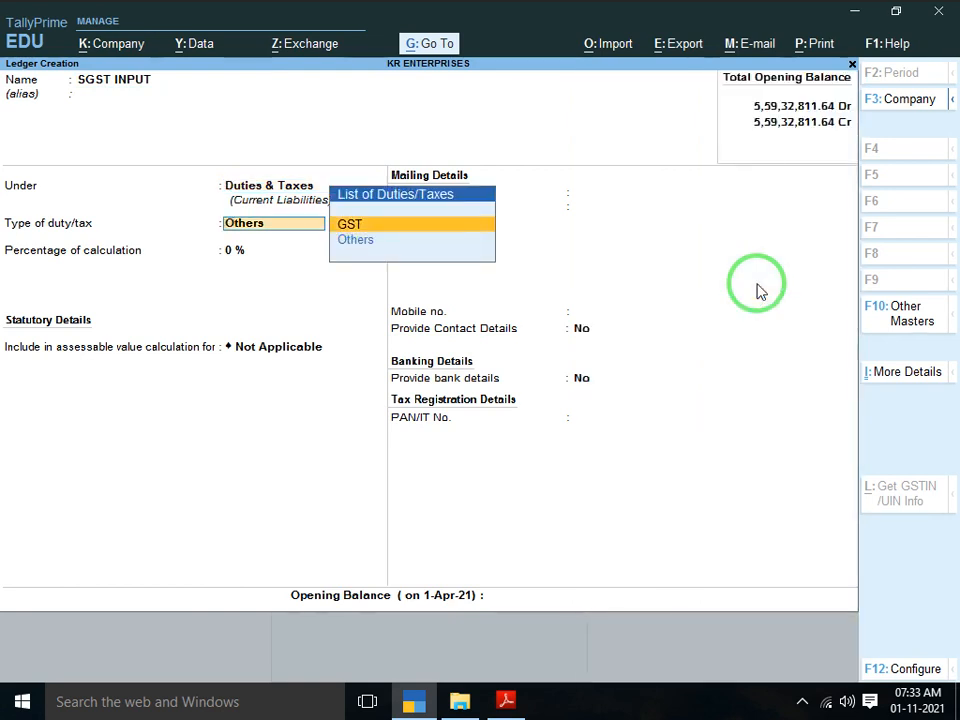
{"action": "key", "text": "Return"}
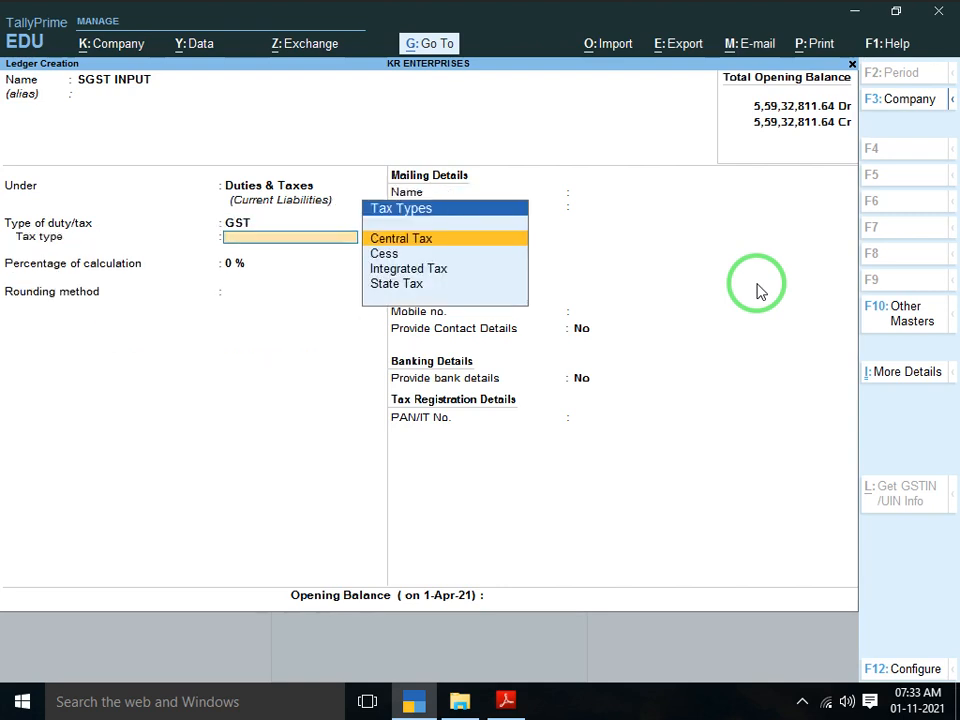
{"action": "key", "text": "Down"}
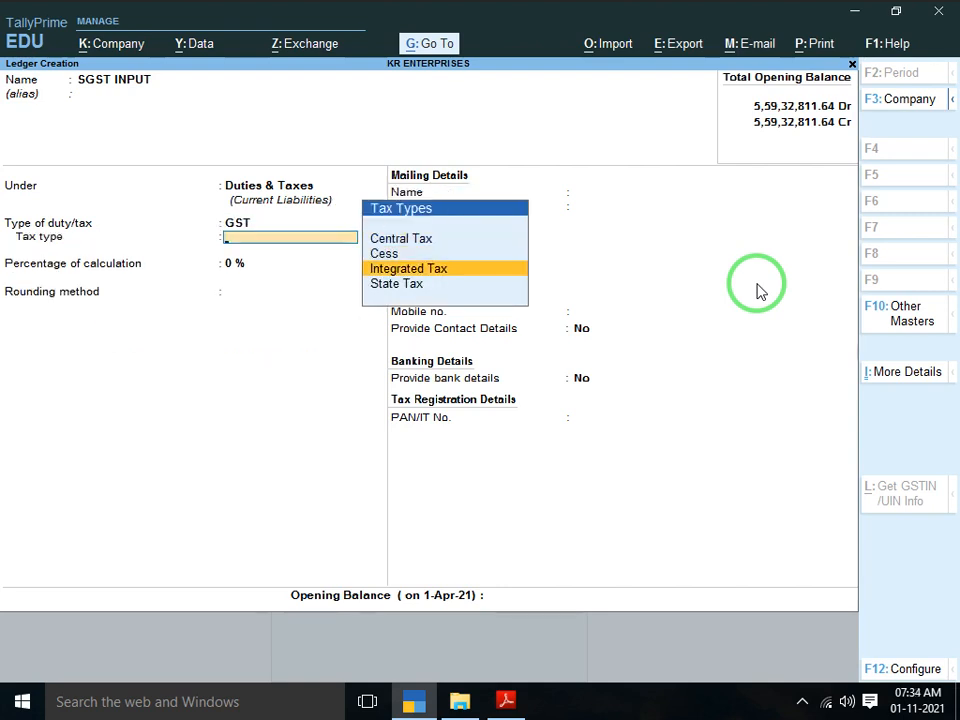
{"action": "key", "text": "Down"}
{"action": "key", "text": "Return"}
{"action": "key", "text": "Return"}
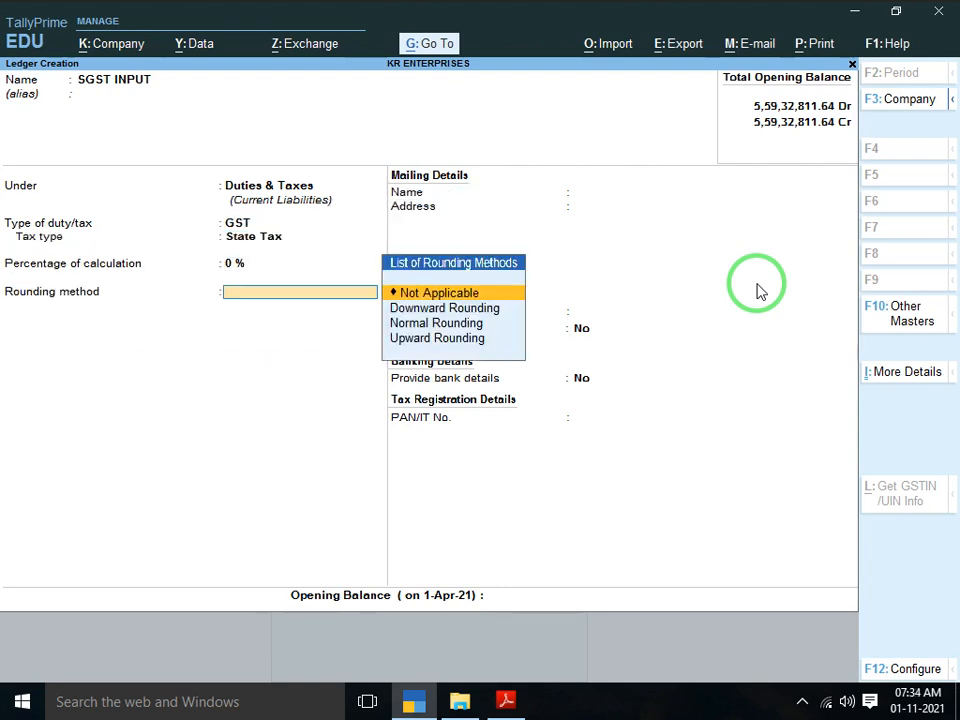
{"action": "key", "text": "Return"}
{"action": "key", "text": "Return"}
{"action": "key", "text": "Return"}
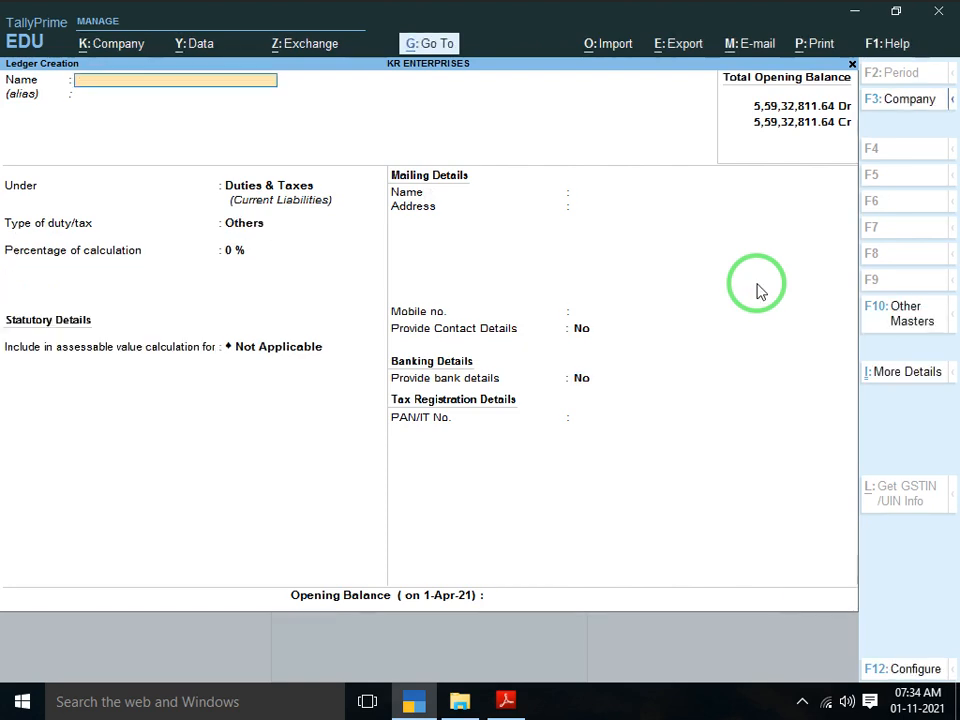
Create SGST OUTPUT under Duties & Taxes with GST State Tax at 0%
{"action": "type", "text": "SGST OUTPUT"}
{"action": "key", "text": "Return"}
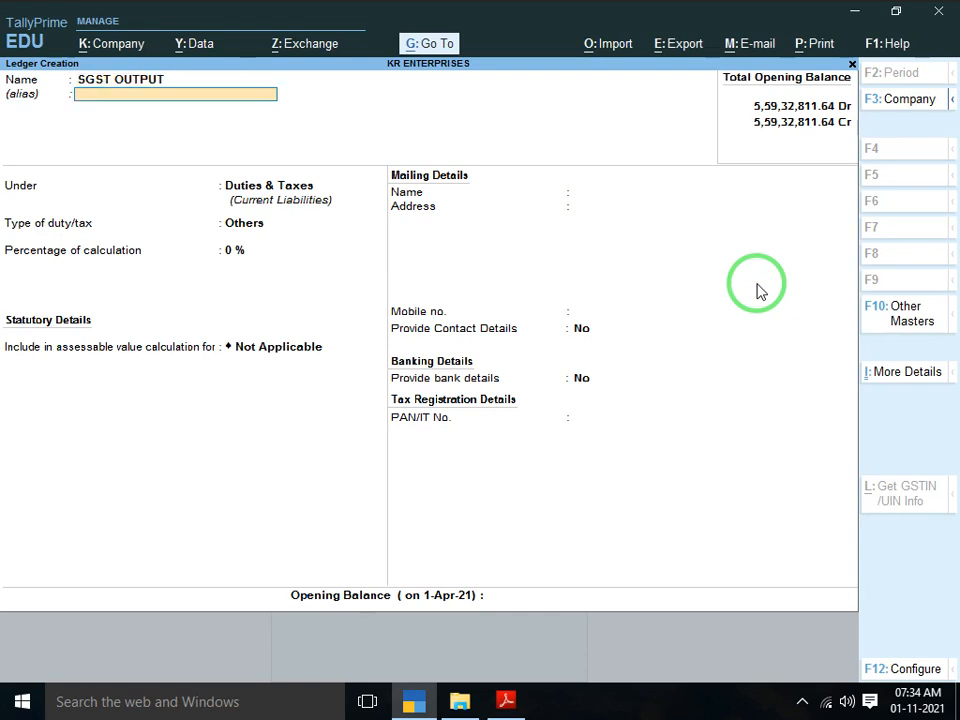
{"action": "key", "text": "Return"}
{"action": "key", "text": "Return"}
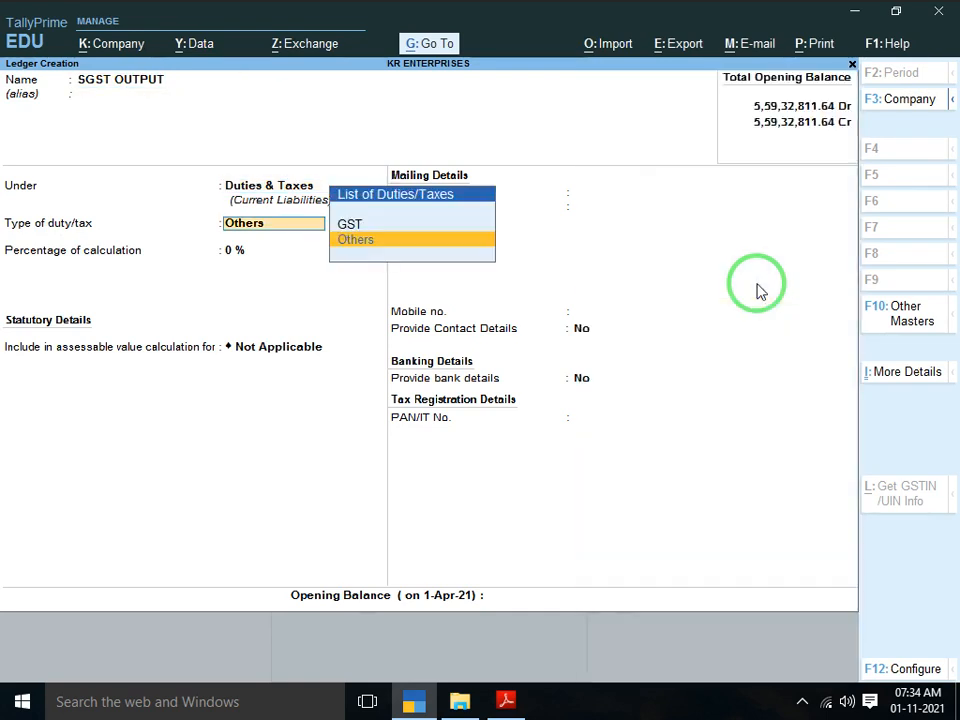
{"action": "key", "text": "Up"}
{"action": "key", "text": "Return"}
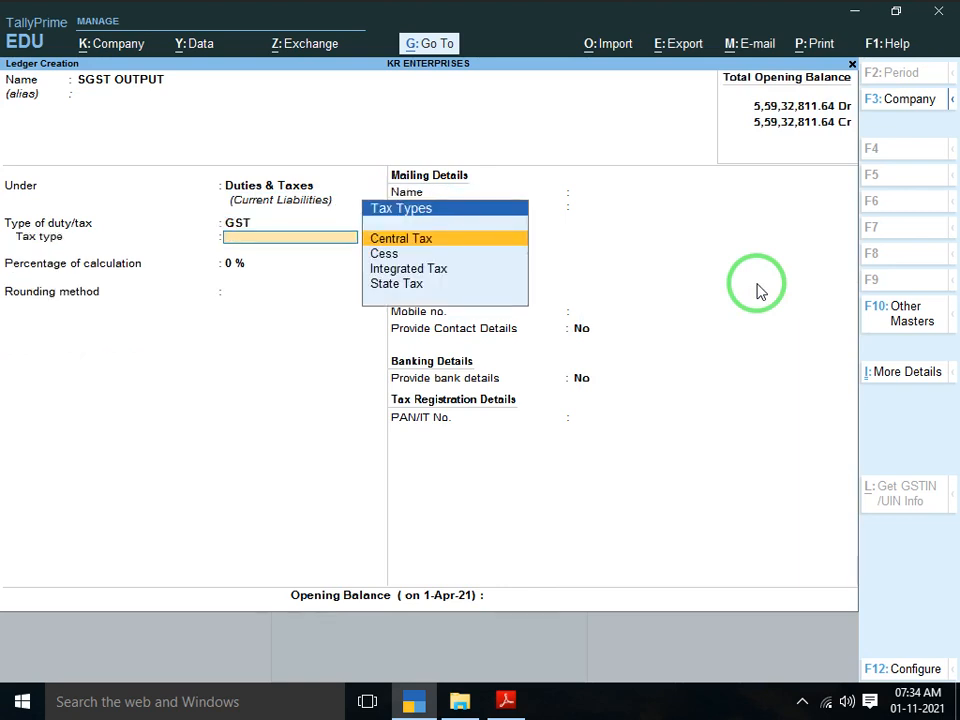
{"action": "key", "text": "Down"}
{"action": "key", "text": "Down"}
{"action": "key", "text": "Down"}
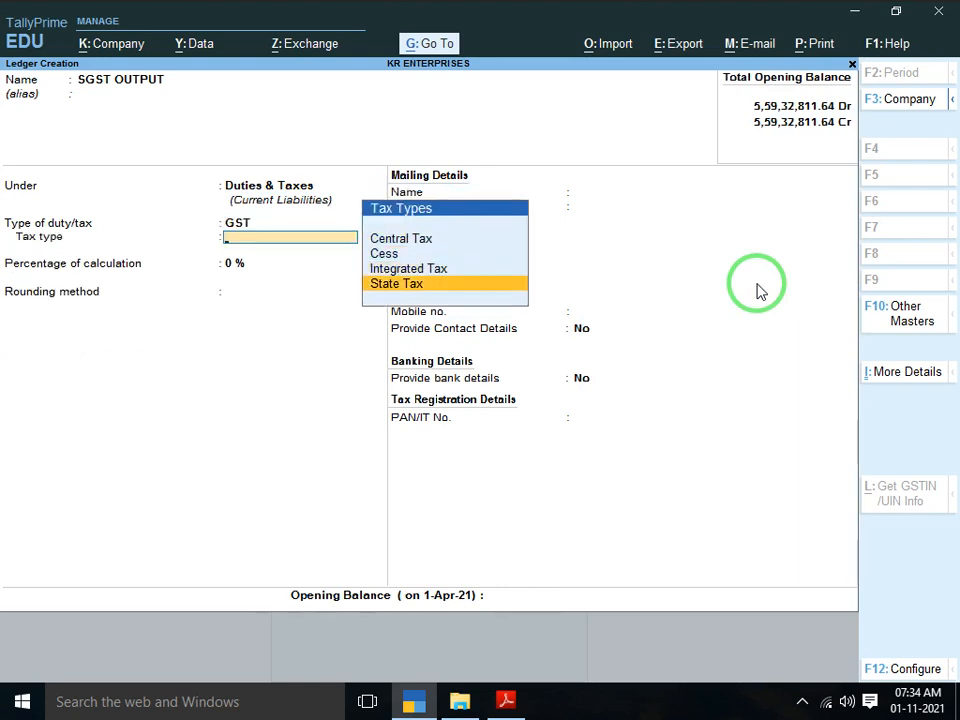
{"action": "key", "text": "Return"}
{"action": "key", "text": "Return"}
{"action": "key", "text": "Return"}
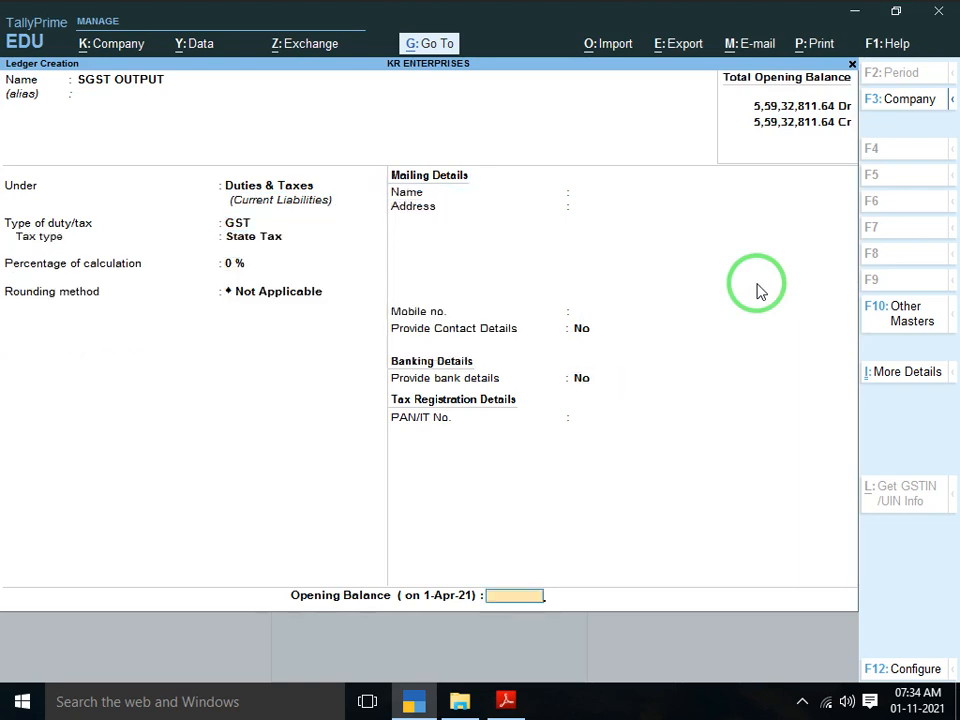
{"action": "key", "text": "Return"}
{"action": "key", "text": "Return"}
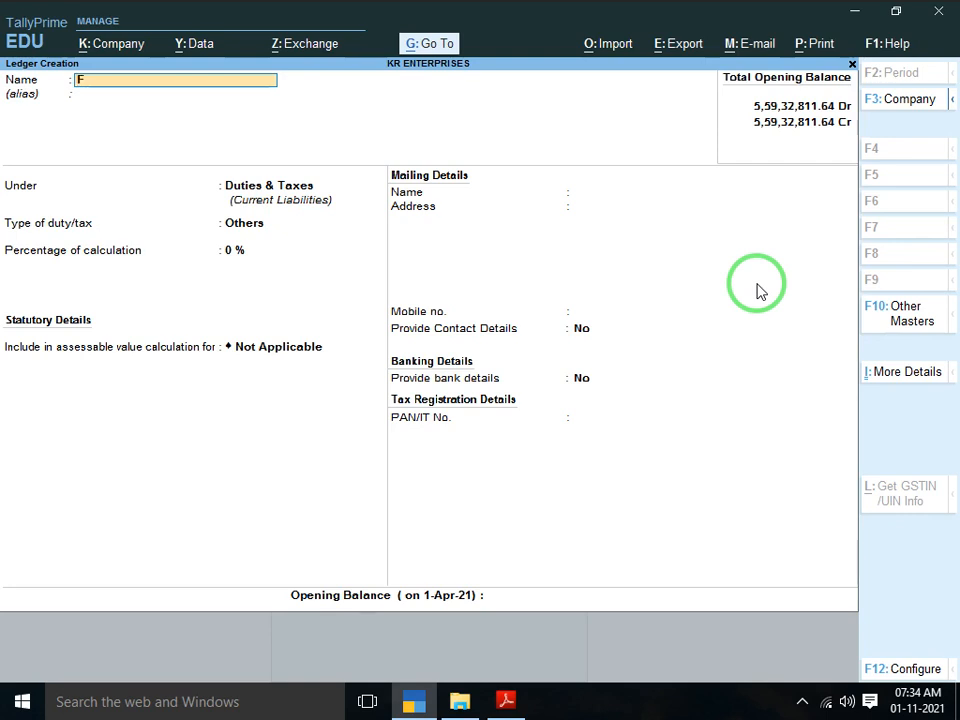
Start a FREIGHT AND FORWADING CHARGES ledger under Indirect Expenses
{"action": "type", "text": "RREIGHT AND"}
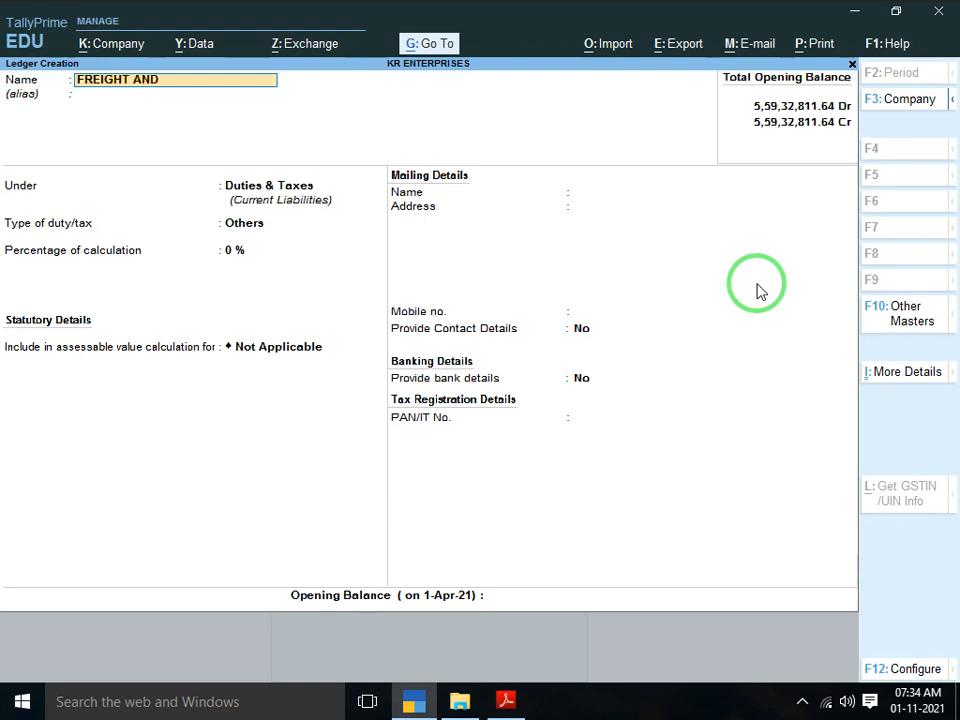
{"action": "type", "text": " FORWADING C"}
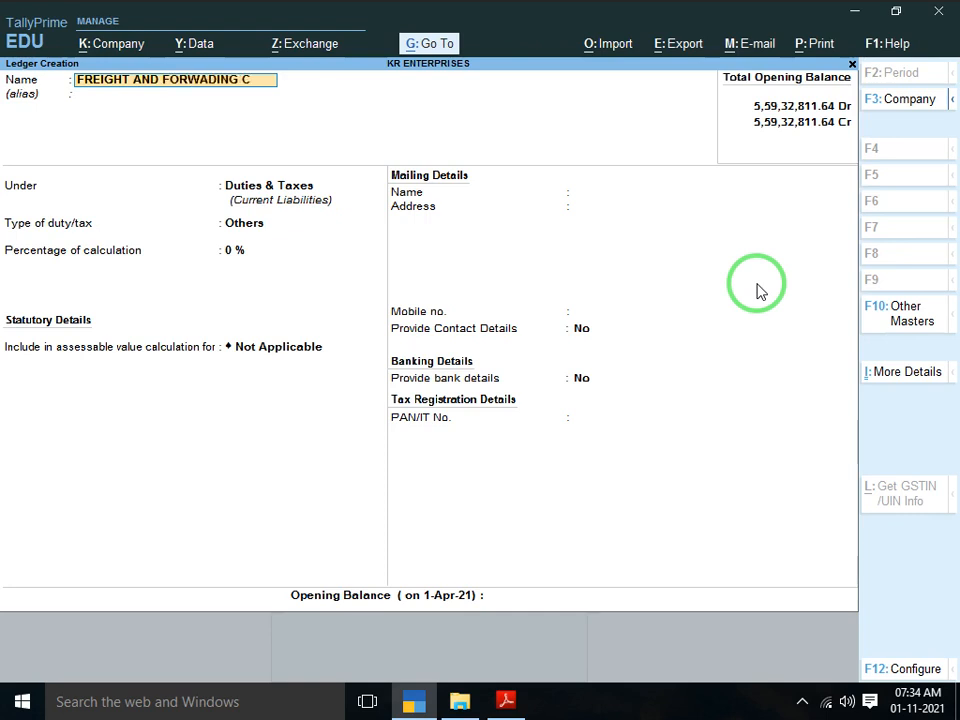
{"action": "type", "text": "HARGES"}
{"action": "key", "text": "Return"}
{"action": "key", "text": "Return"}
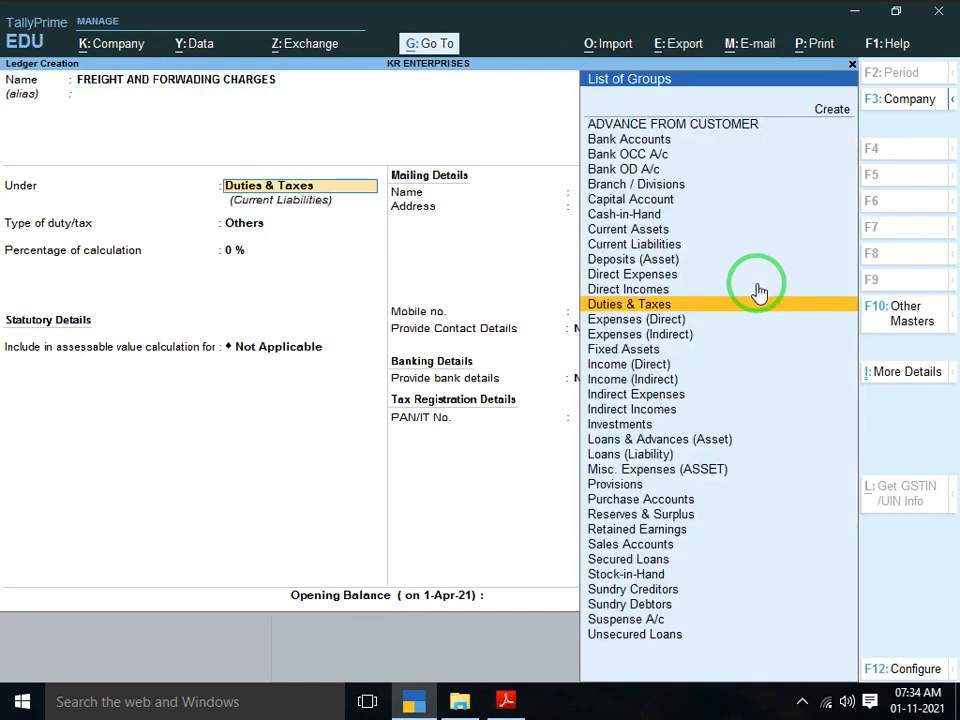
{"action": "type", "text": "EX"}
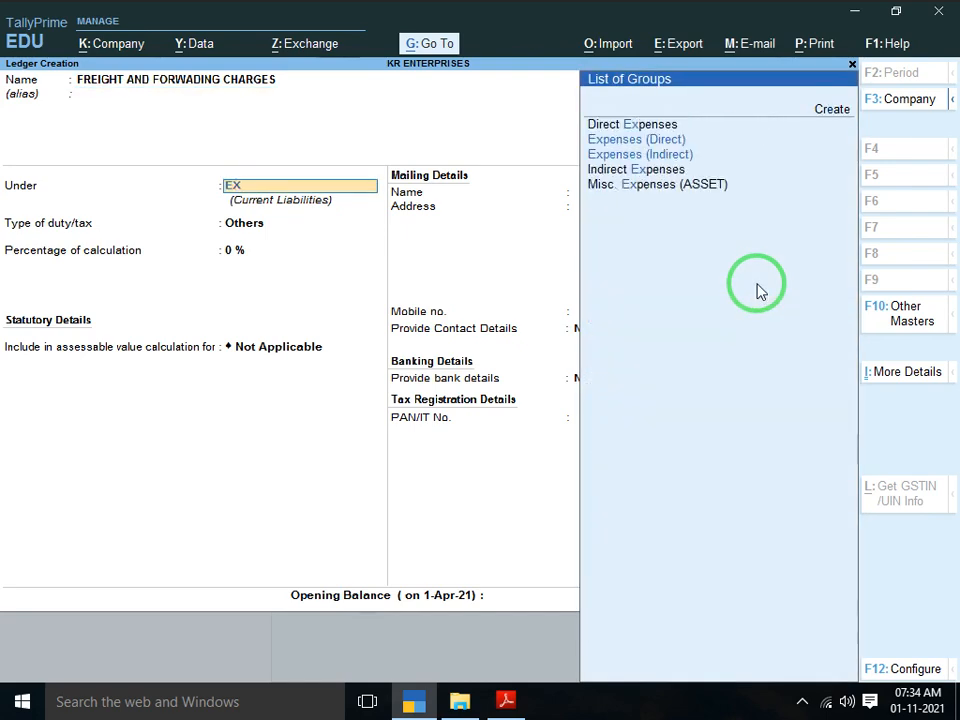
{"action": "key", "text": "Down"}
{"action": "key", "text": "Down"}
{"action": "key", "text": "Return"}
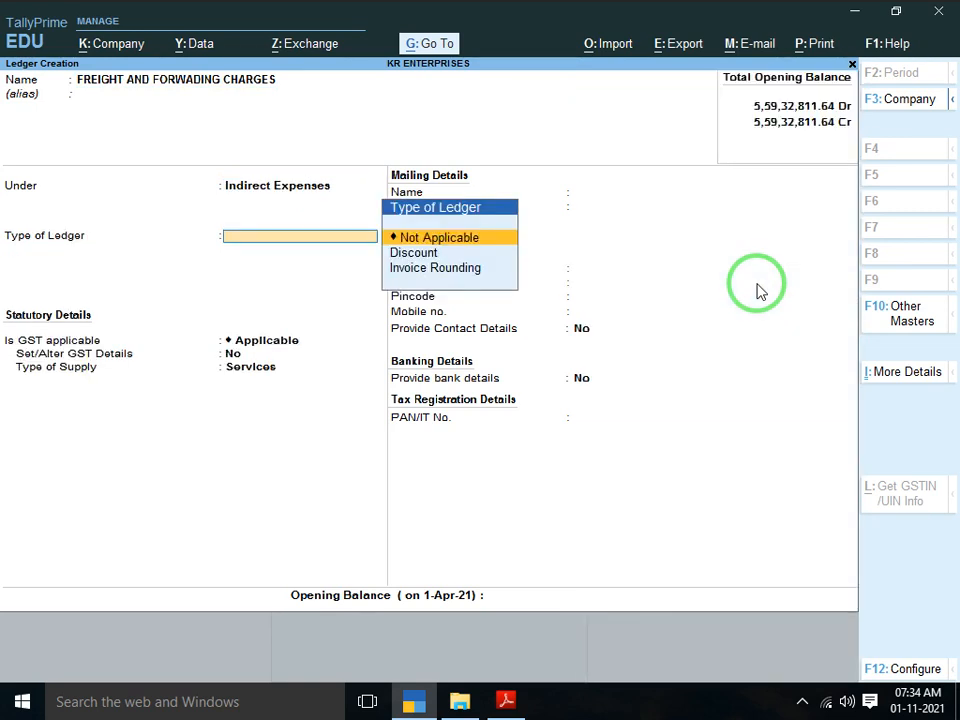
Set GST to Not Applicable, include it in GST assessable value, appropriate to Both, and save
{"action": "key", "text": "Return"}
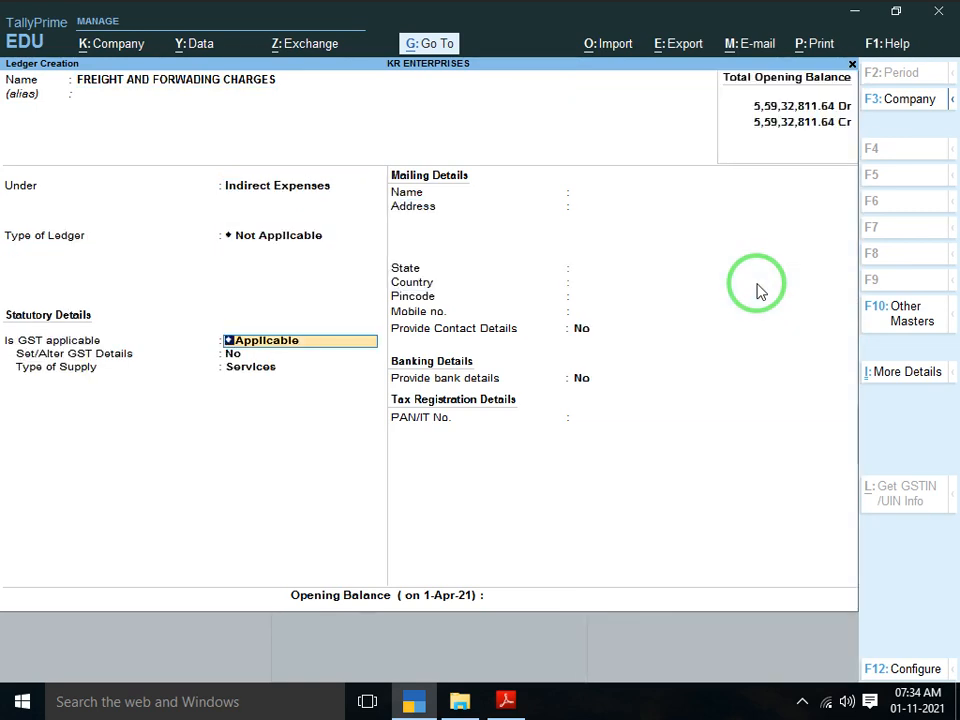
{"action": "key", "text": "Return"}
{"action": "key", "text": "BackSpace"}
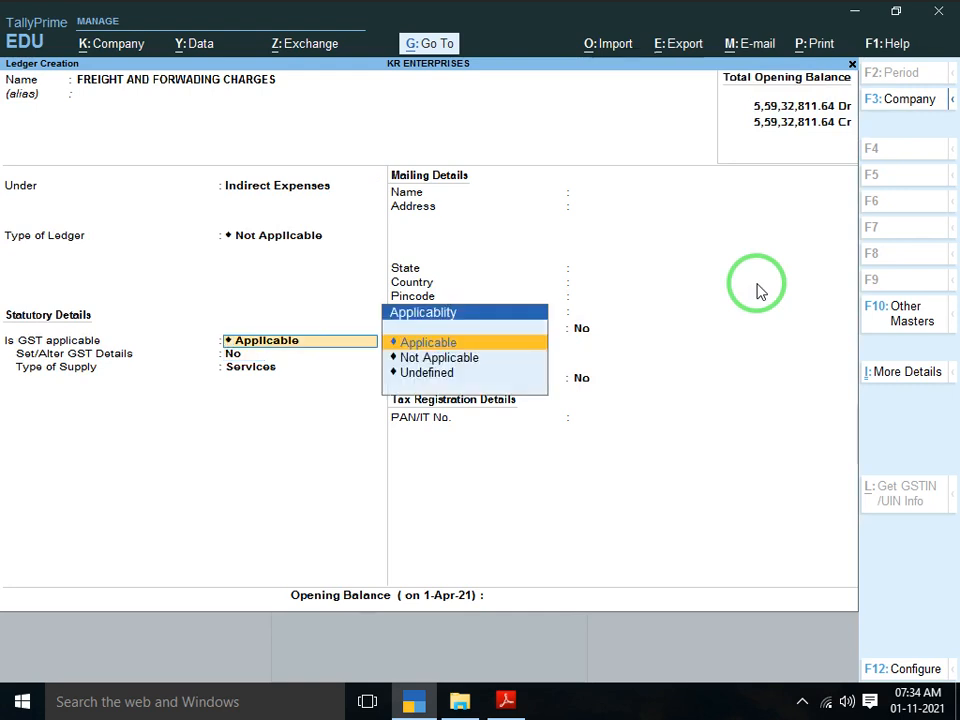
{"action": "key", "text": "Down"}
{"action": "key", "text": "Up"}
{"action": "key", "text": "Return"}
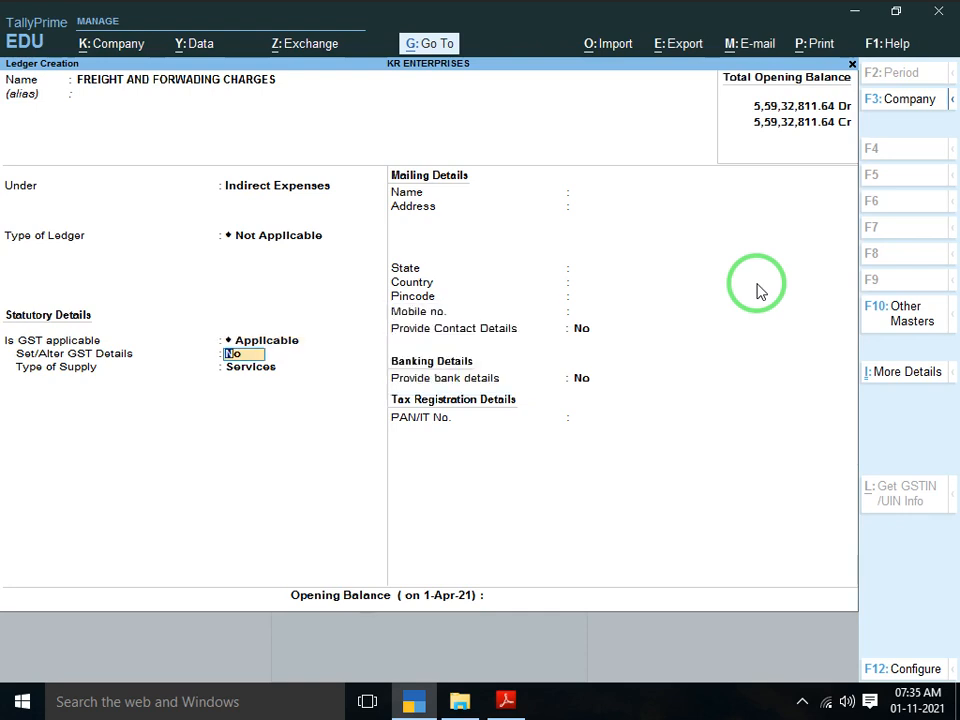
{"action": "key", "text": "Return"}
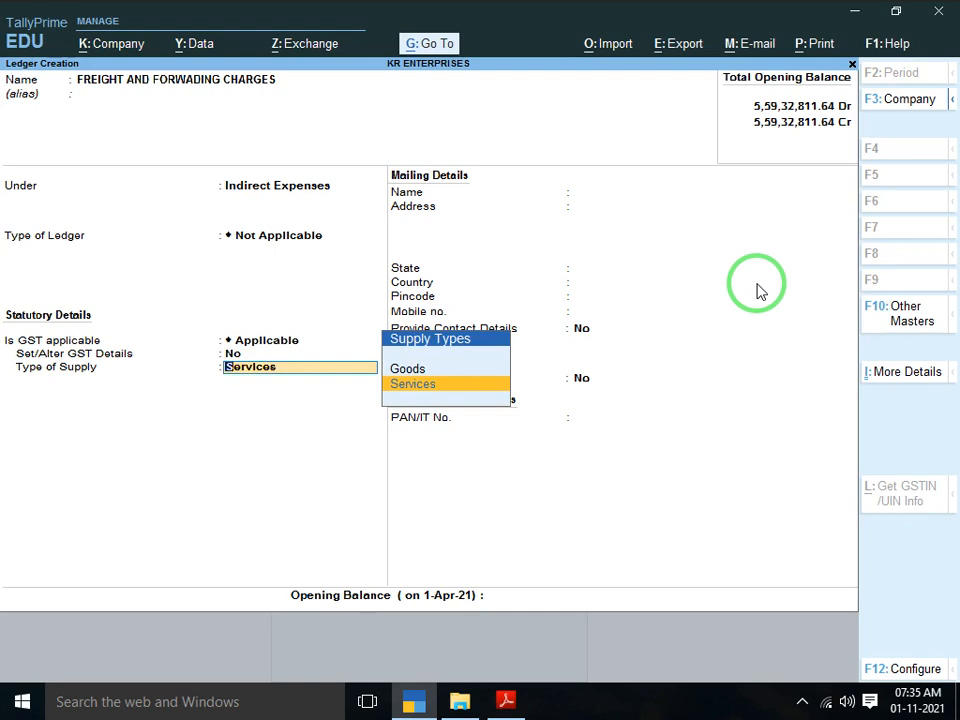
{"action": "key", "text": "BackSpace"}
{"action": "key", "text": "BackSpace"}
{"action": "key", "text": "Down"}
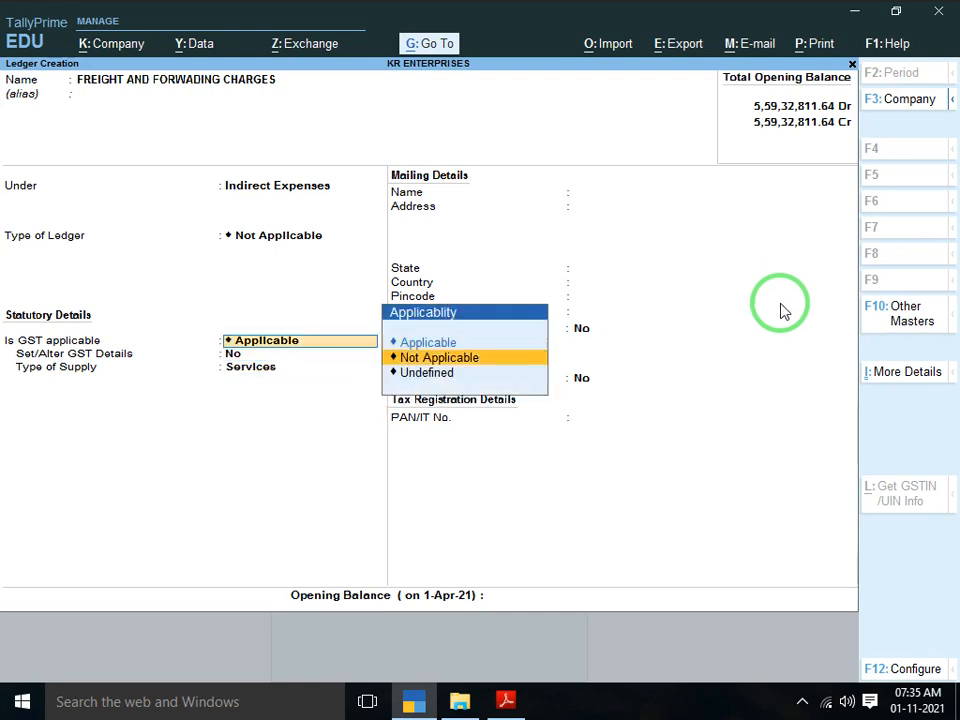
{"action": "key", "text": "Return"}
{"action": "key", "text": "Down"}
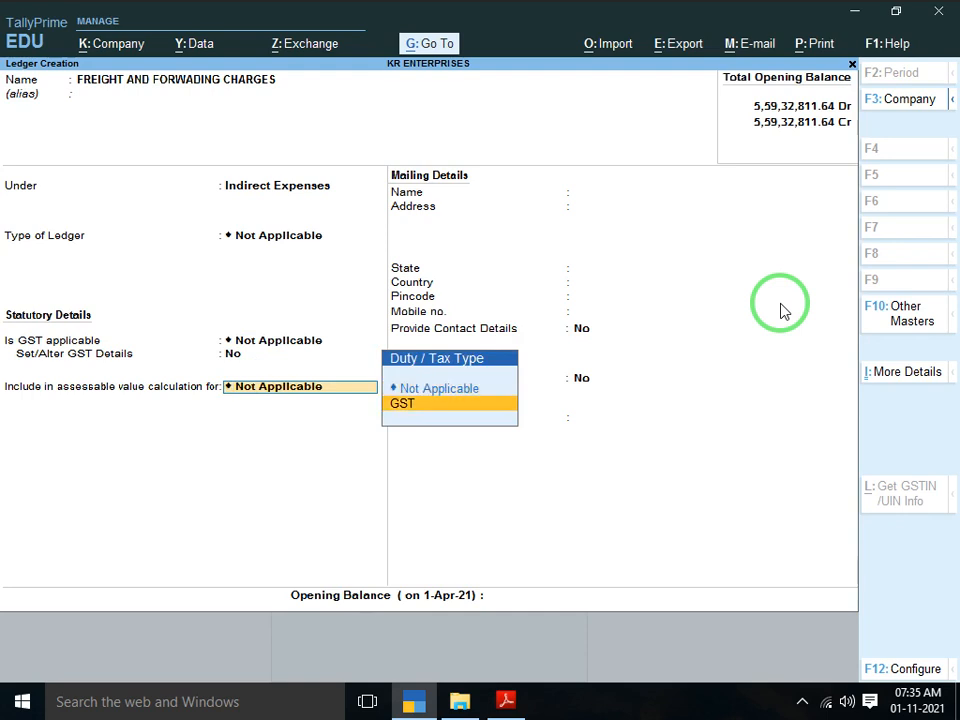
{"action": "key", "text": "Return"}
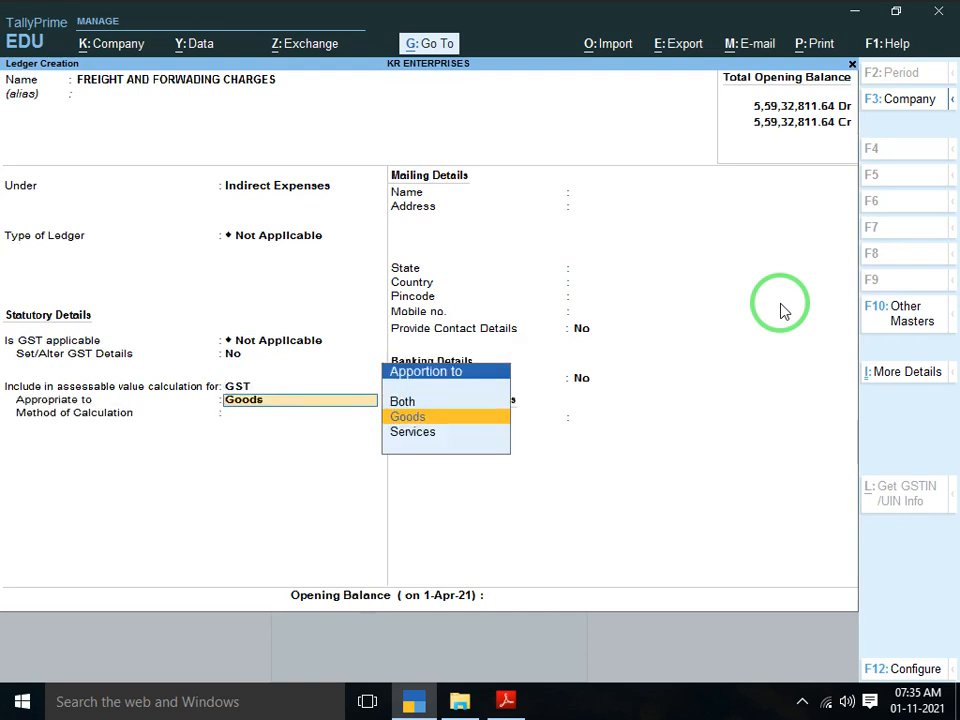
{"action": "key", "text": "Down"}
{"action": "key", "text": "Down"}
{"action": "key", "text": "Return"}
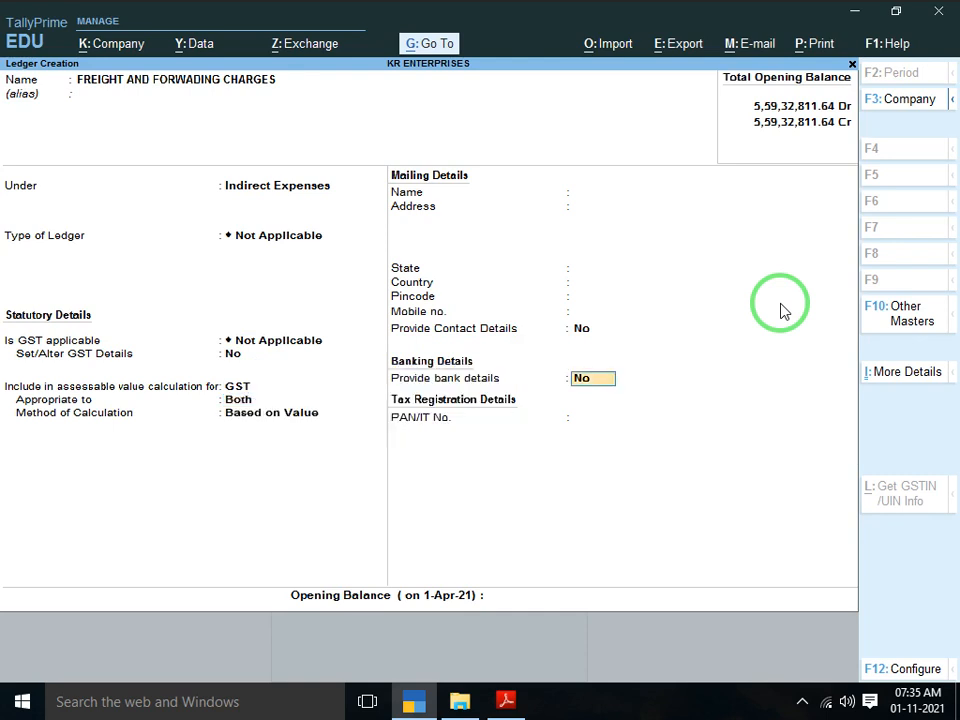
{"action": "key", "text": "Return"}
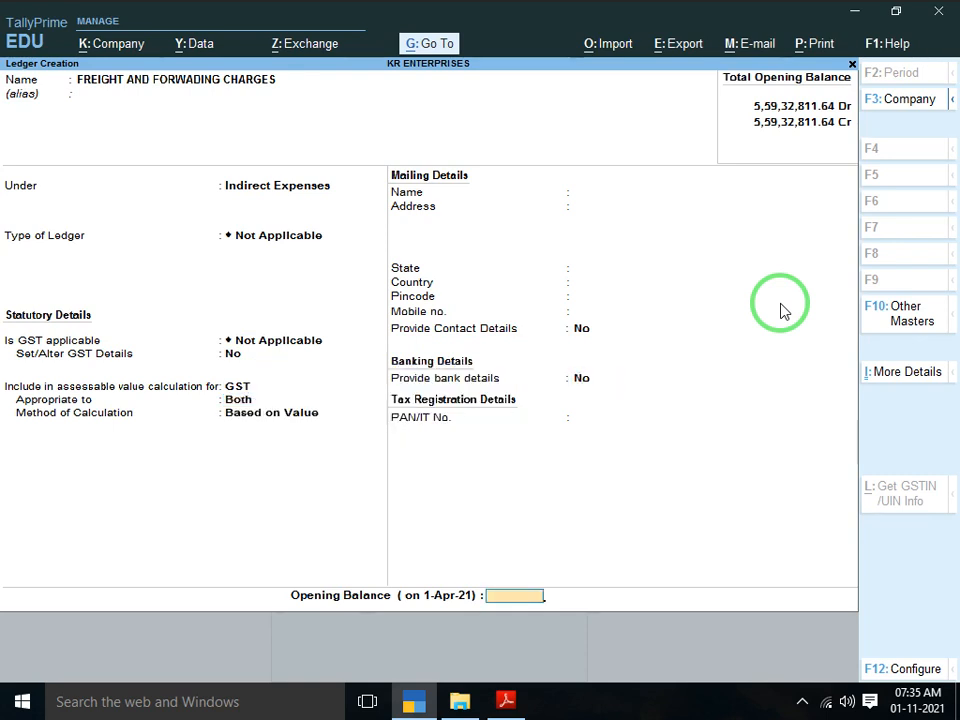
{"action": "key", "text": "Return"}
{"action": "key", "text": "Return"}
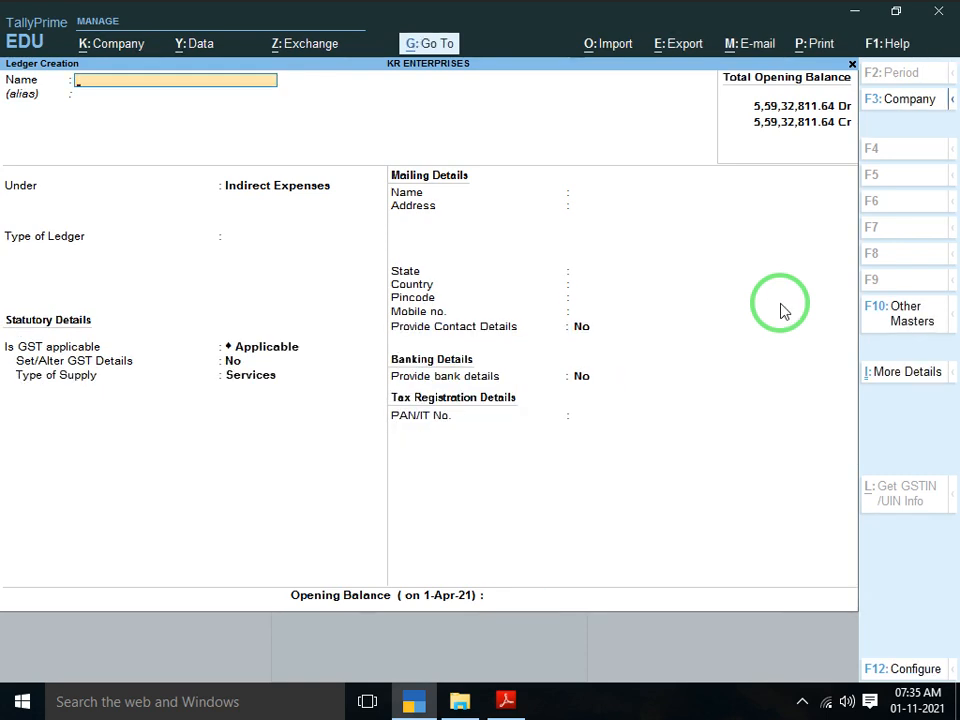
Start a DISCOUNT RECEIVED ledger under Indirect Incomes
{"action": "type", "text": "DISCOUNT RECEIVED"}
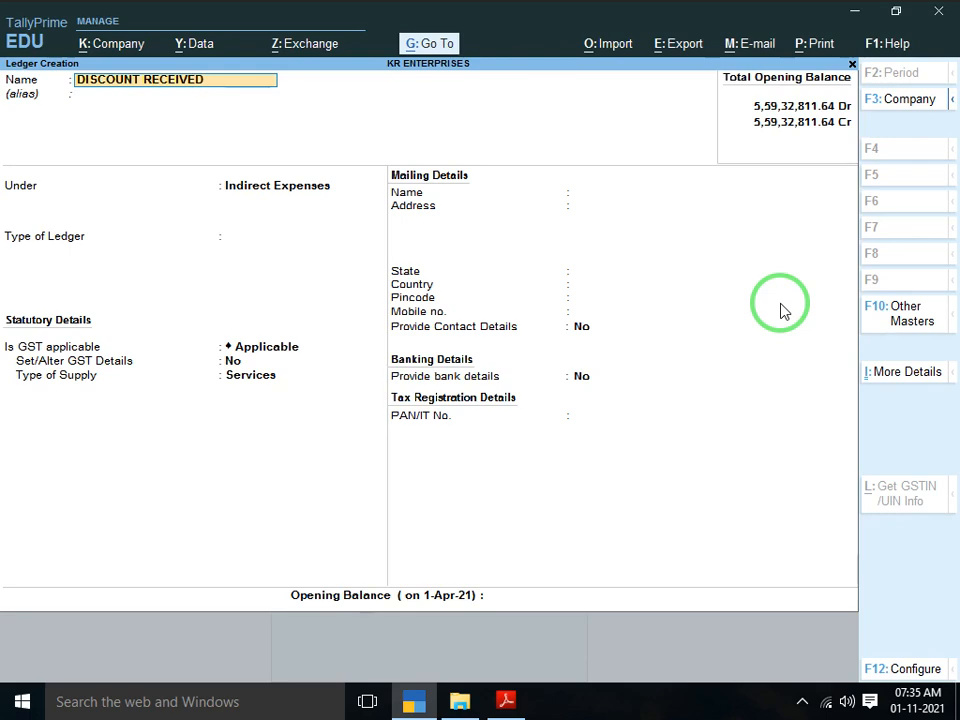
{"action": "key", "text": "Return"}
{"action": "type", "text": "I"}
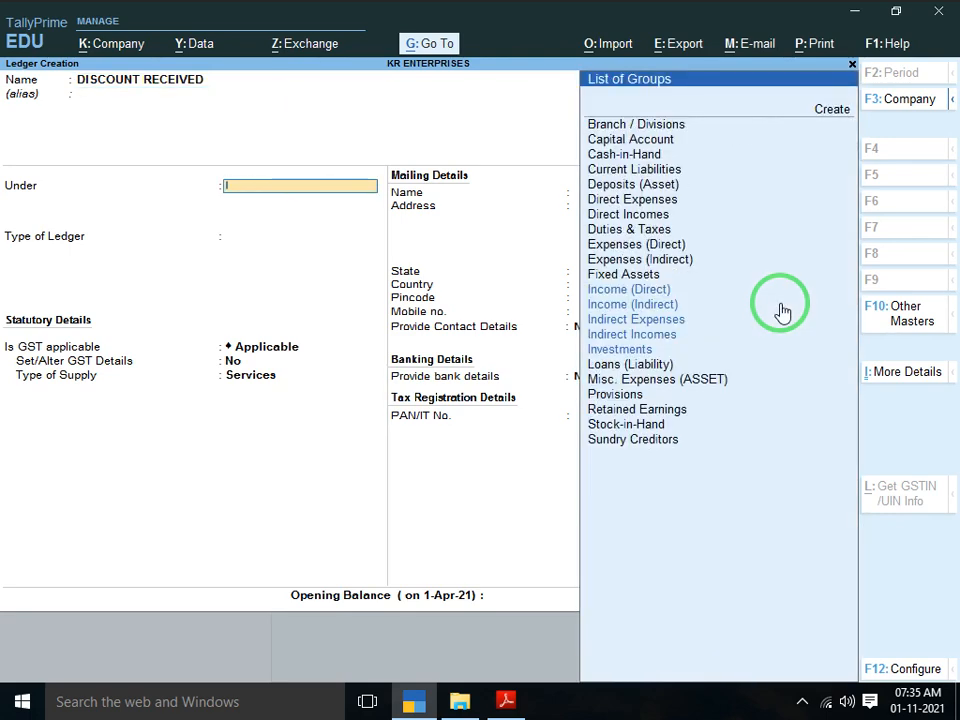
{"action": "type", "text": "NCOME"}
{"action": "key", "text": "Down"}
{"action": "key", "text": "Down"}
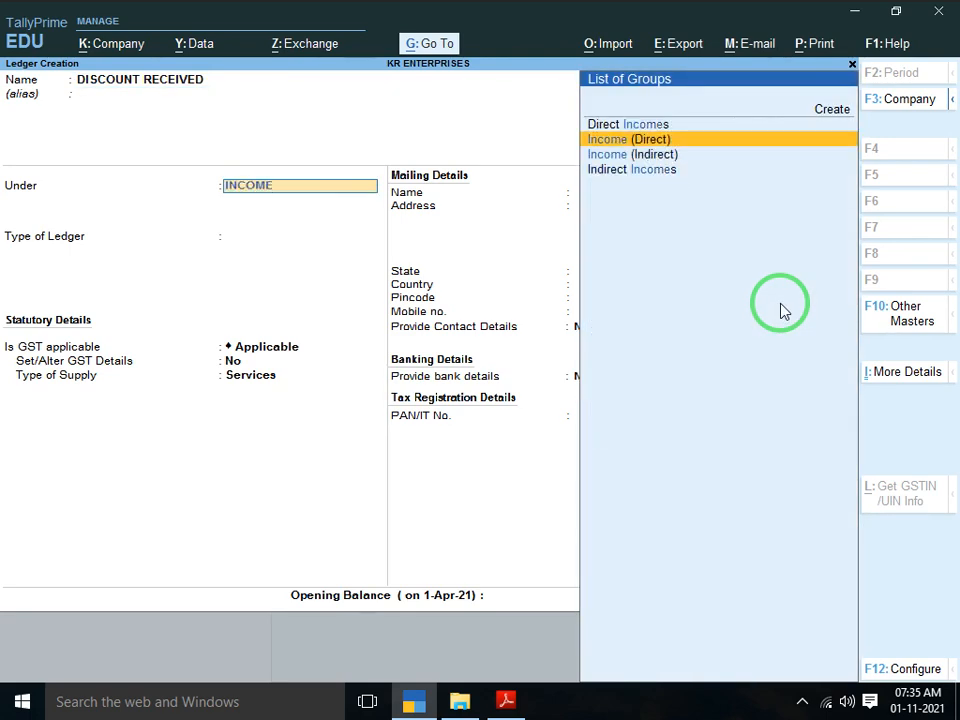
{"action": "key", "text": "Return"}
{"action": "key", "text": "Return"}
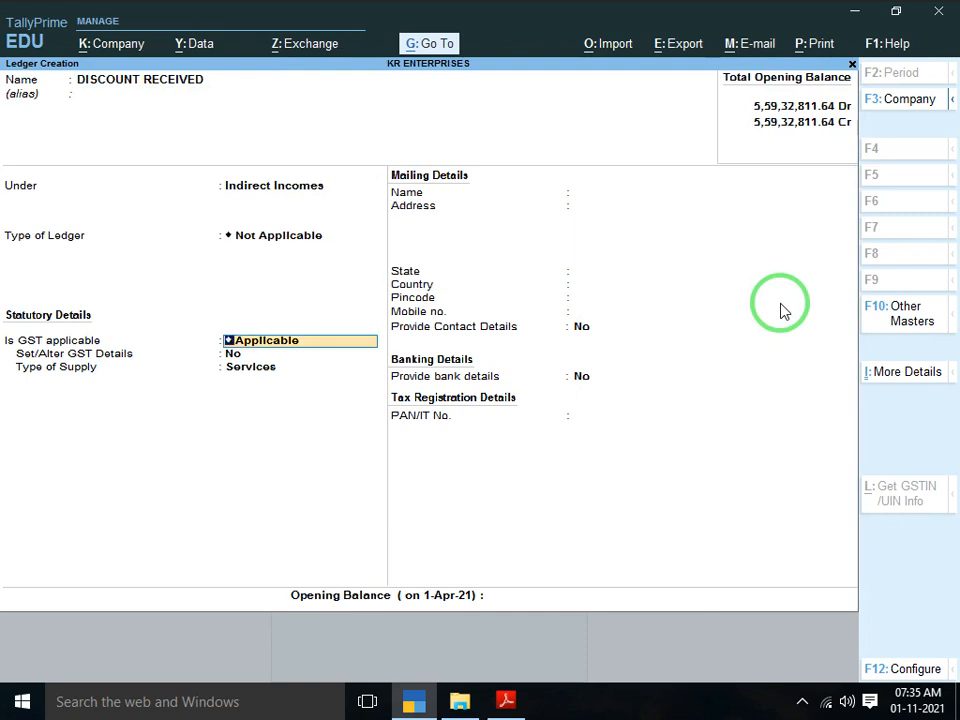
Make GST not applicable, appropriate to Both based on value, and save the ledger
{"action": "key", "text": "Return"}
{"action": "key", "text": "Return"}
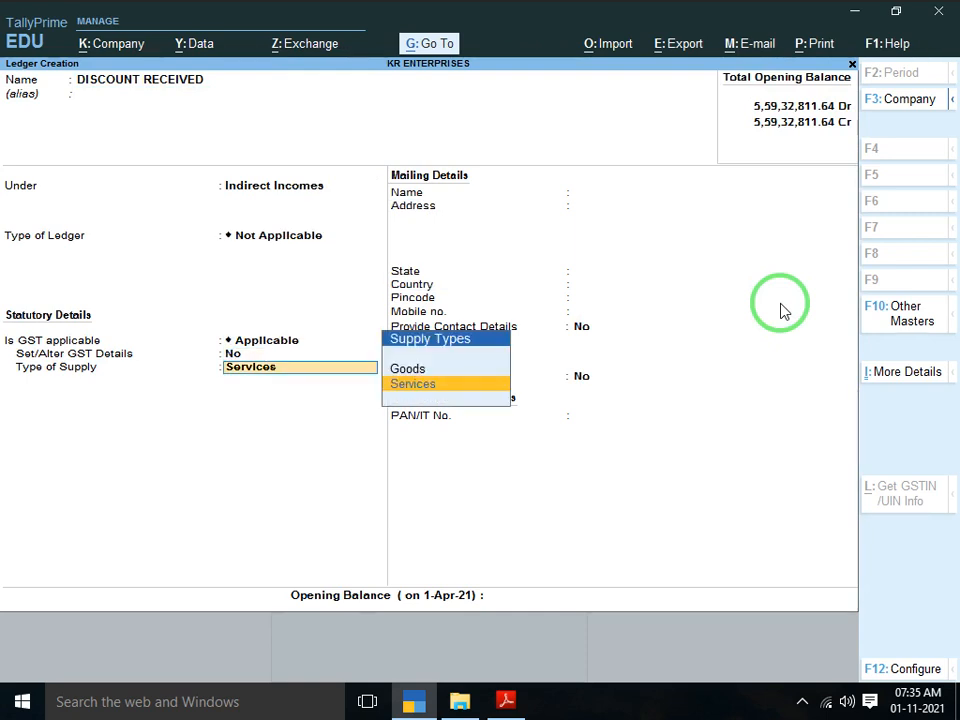
{"action": "key", "text": "Up"}
{"action": "key", "text": "Return"}
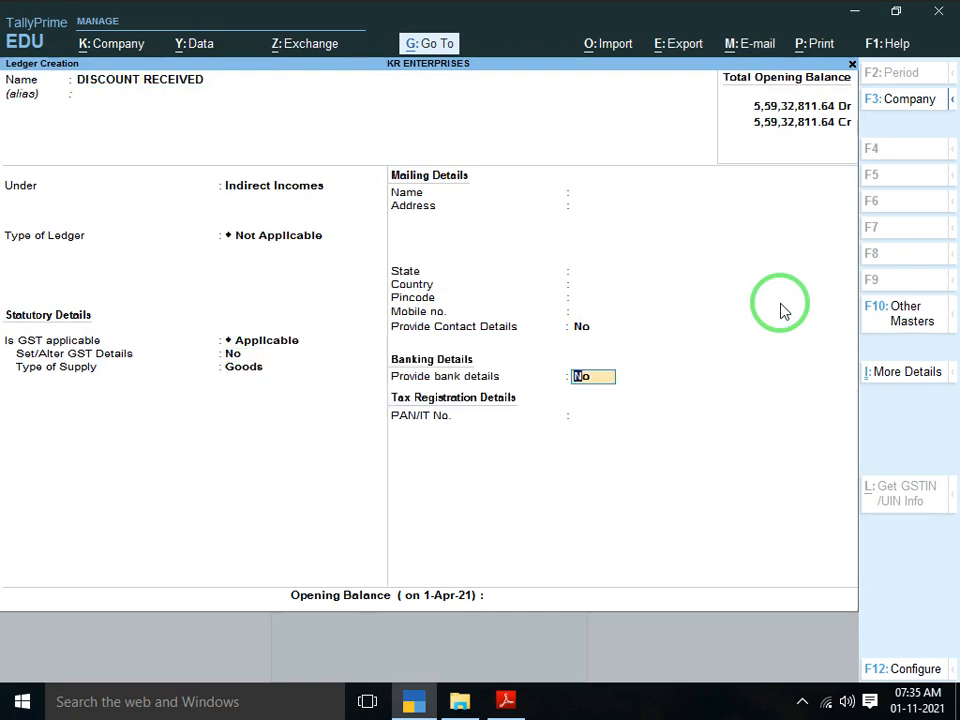
{"action": "key", "text": "BackSpace"}
{"action": "key", "text": "BackSpace"}
{"action": "key", "text": "BackSpace"}
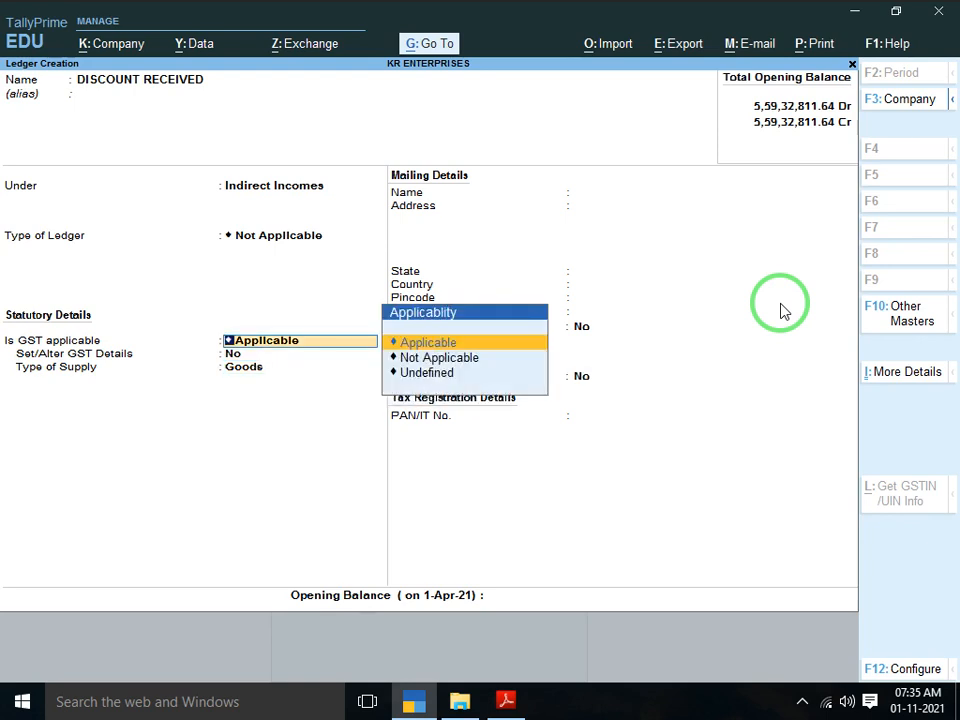
{"action": "key", "text": "Down"}
{"action": "key", "text": "Return"}
{"action": "key", "text": "Down"}
{"action": "key", "text": "Return"}
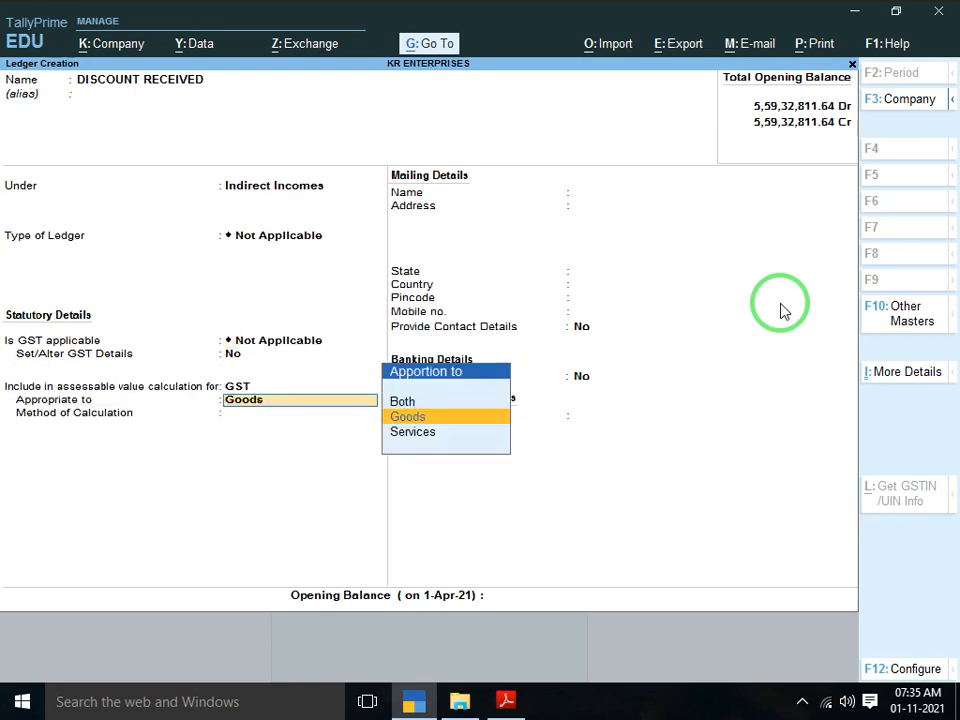
{"action": "key", "text": "Up"}
{"action": "key", "text": "Return"}
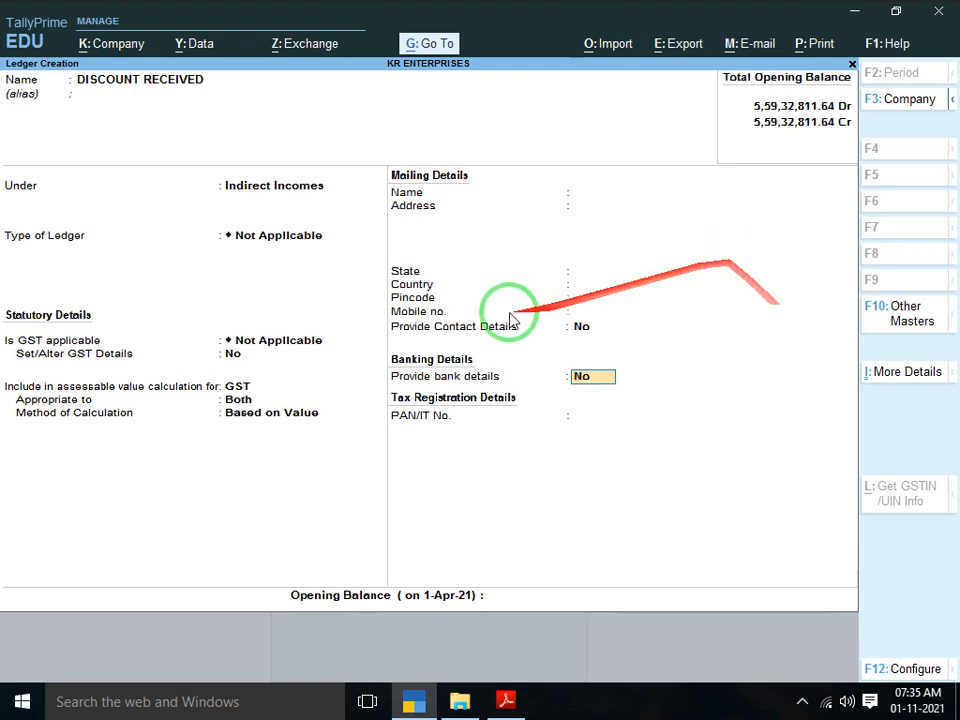
{"action": "key", "text": "Return"}
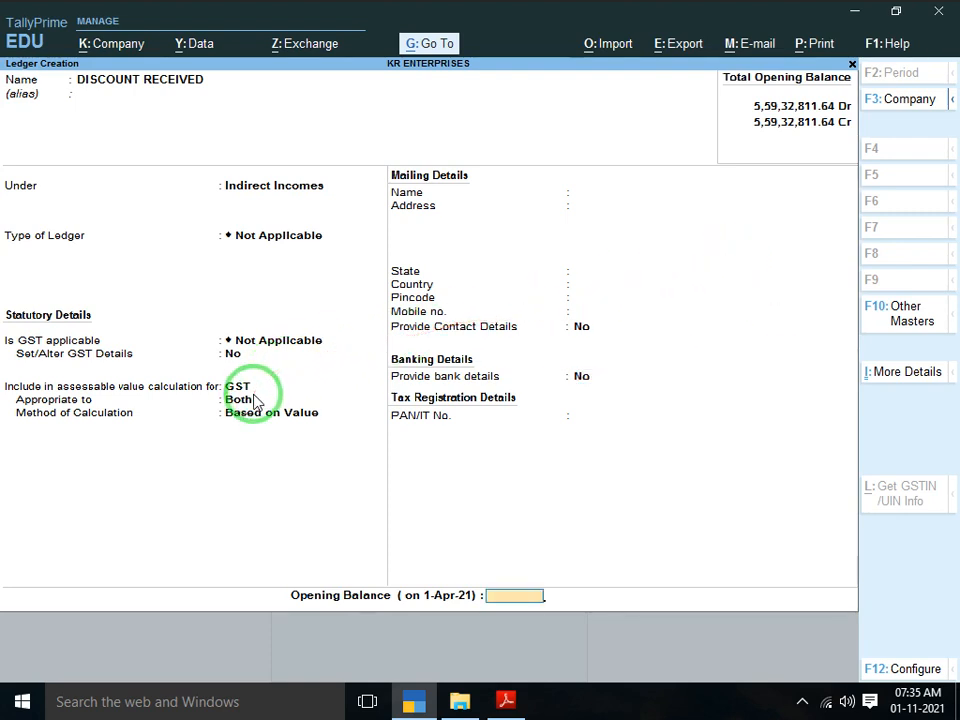
{"action": "key", "text": "Return"}
{"action": "key", "text": "Return"}
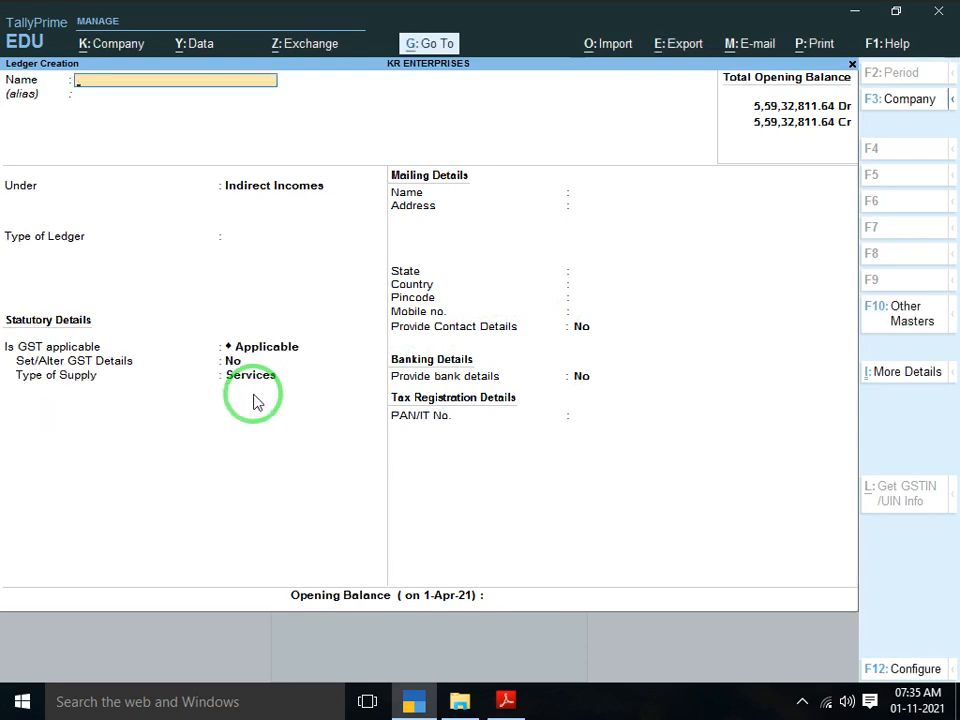
Try a new ledger named DISCOUNT ALLOW, then quit after the name-already-exists error
{"action": "type", "text": "DISCOU"}
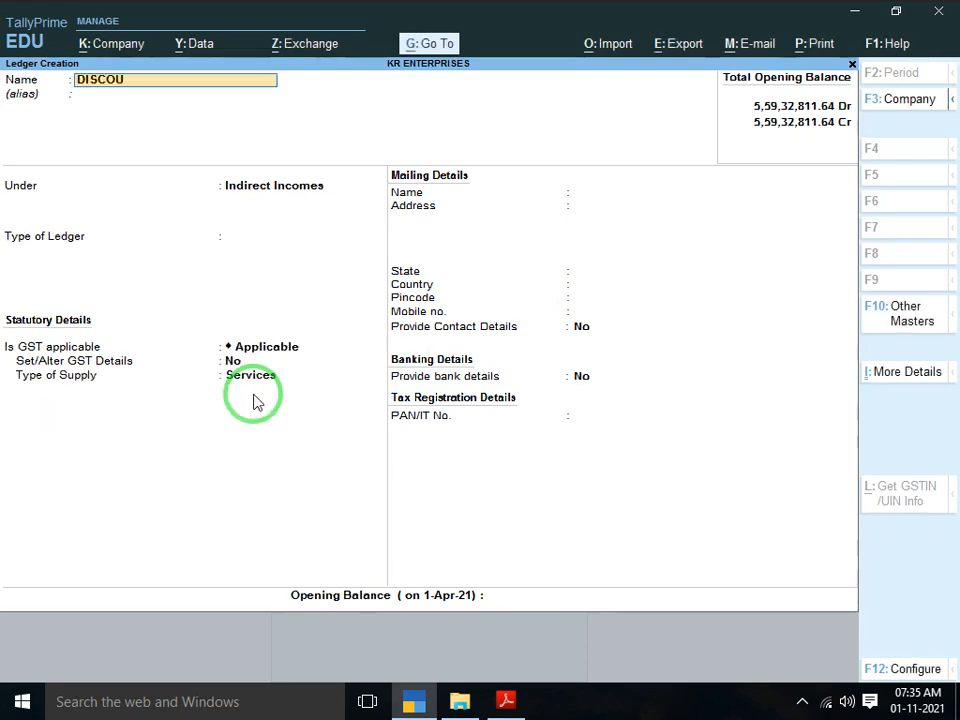
{"action": "type", "text": "NT RECEIVED"}
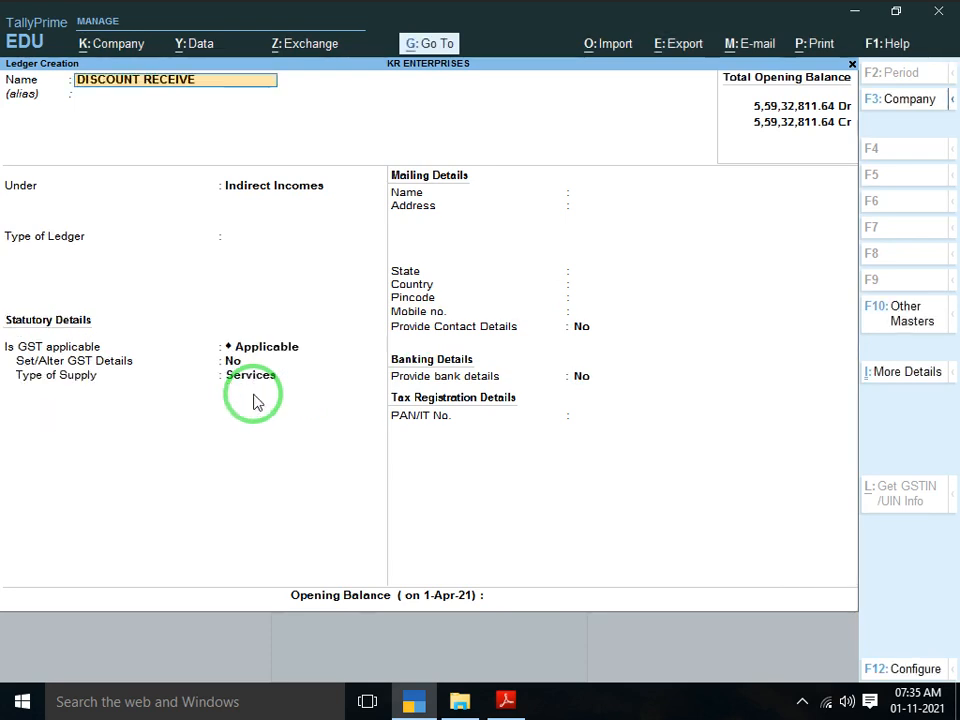
{"action": "key", "text": "BackSpace"}
{"action": "key", "text": "BackSpace"}
{"action": "key", "text": "BackSpace"}
{"action": "type", "text": "ALLOW"}
{"action": "key", "text": "Return"}
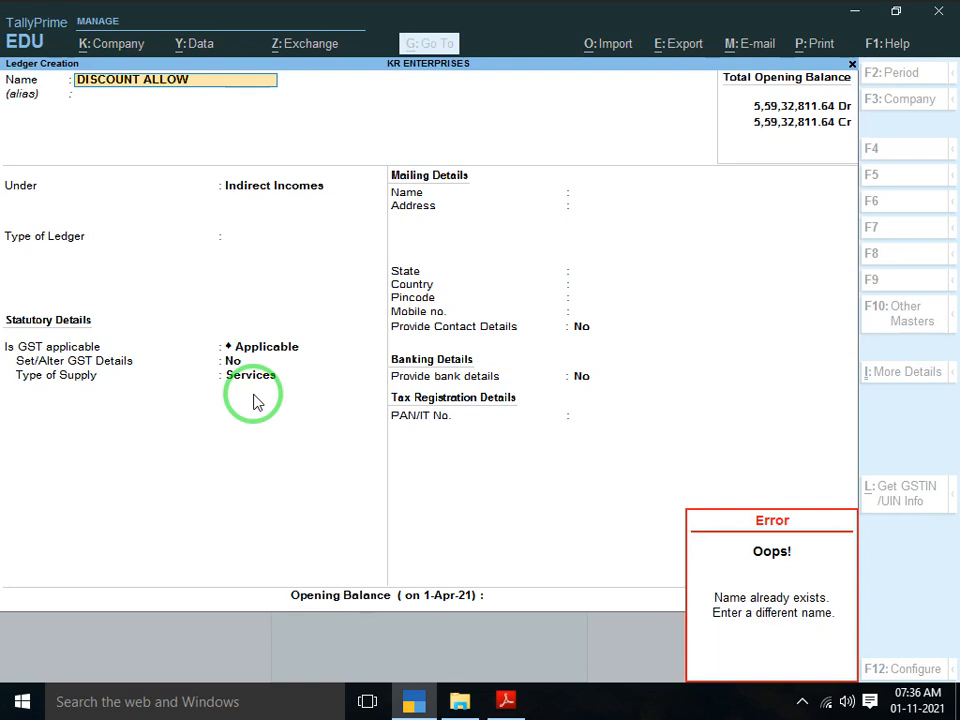
{"action": "key", "text": "Escape"}
{"action": "key", "text": "Escape"}
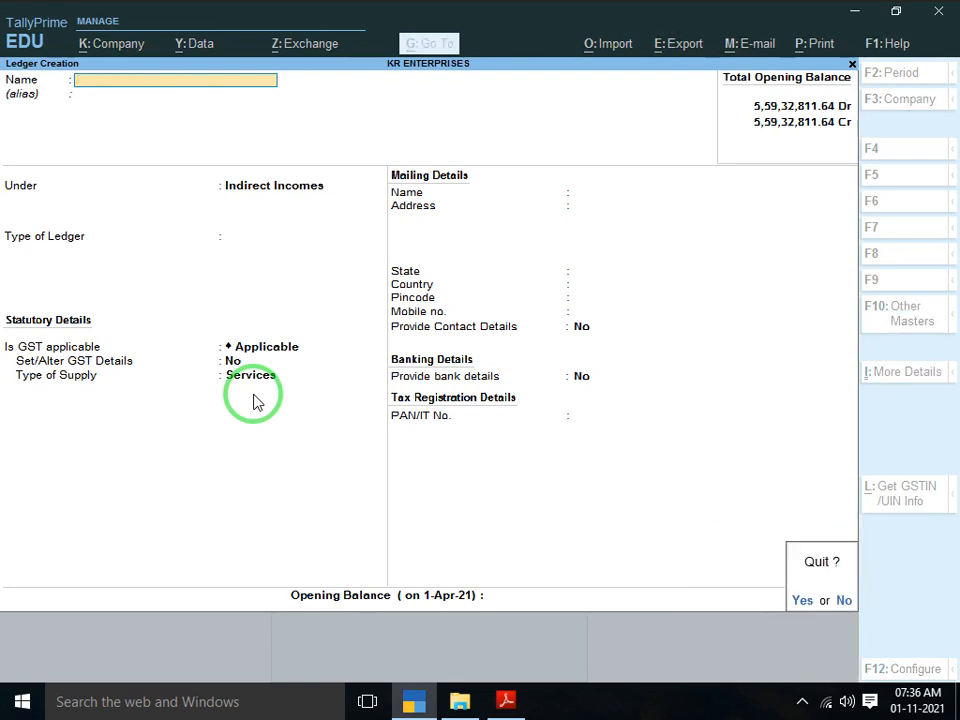
{"action": "key", "text": "y"}
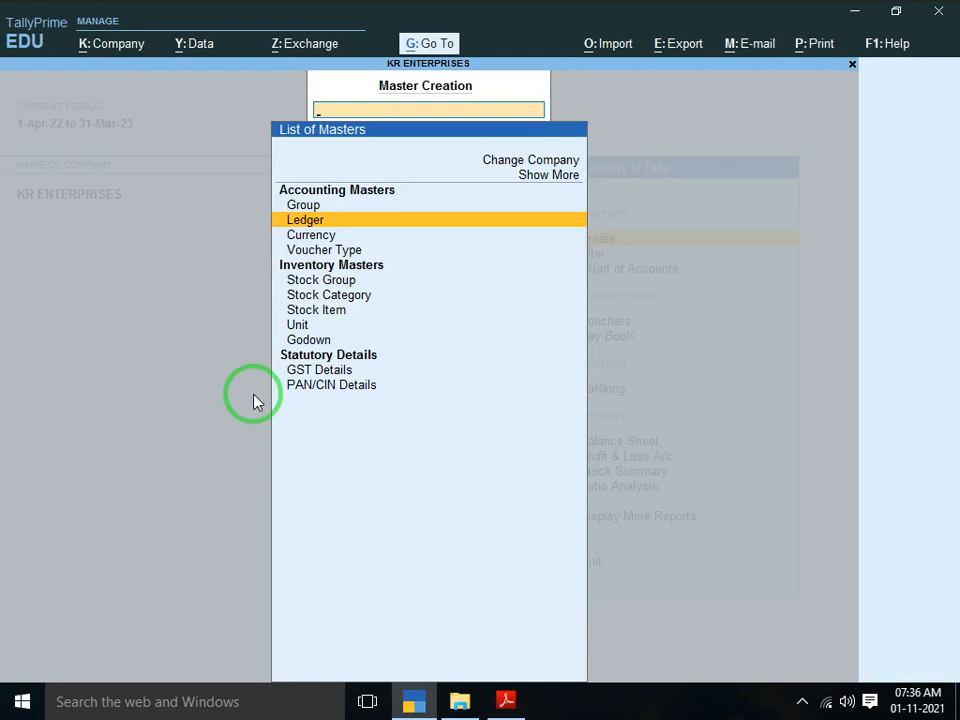
Open a Purchase voucher No. 1 dated 1-Apr-22 and go to the Supplier Invoice No. field
{"action": "key", "text": "Escape"}
{"action": "key", "text": "Down"}
{"action": "key", "text": "Down"}
{"action": "key", "text": "Down"}
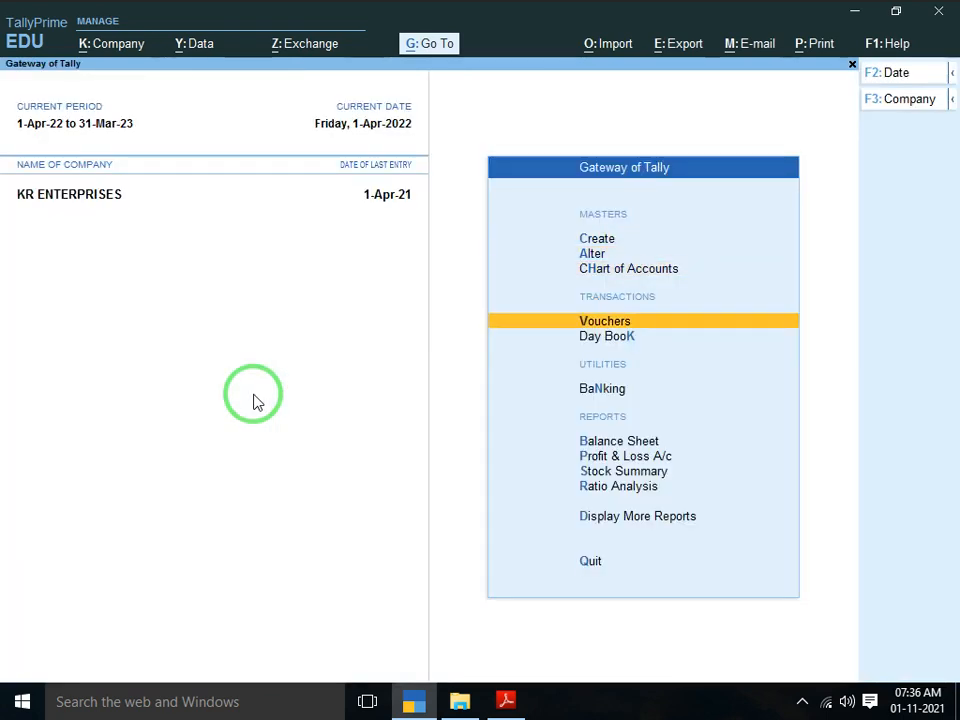
{"action": "key", "text": "Return"}
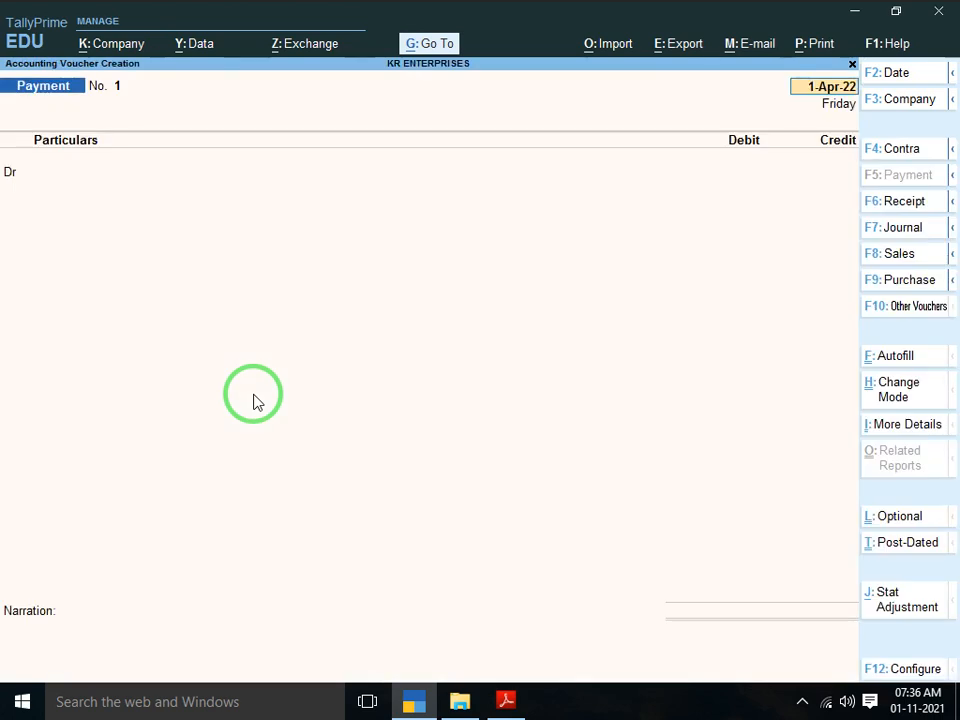
{"action": "key", "text": "Return"}
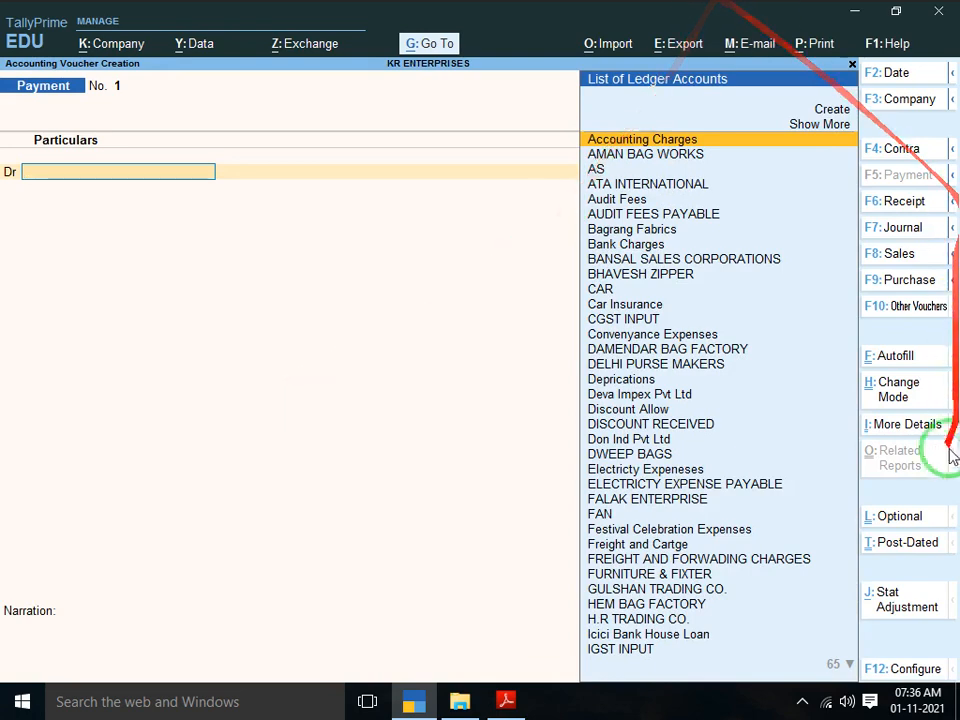
{"action": "left_click", "coordinate": [901, 279]}
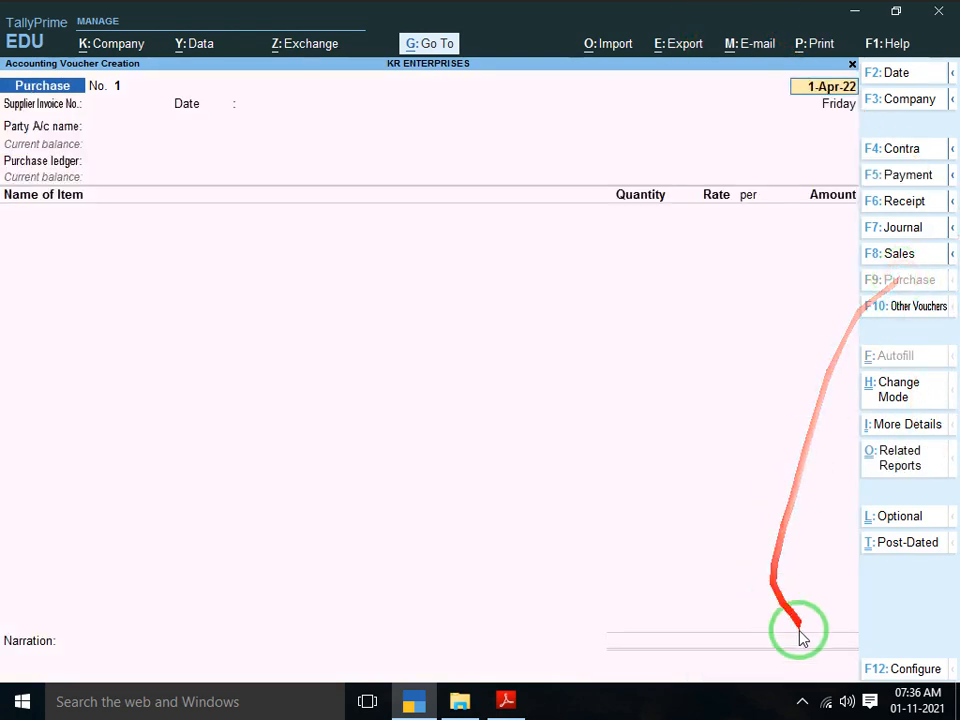
{"action": "left_click", "coordinate": [802, 701]}
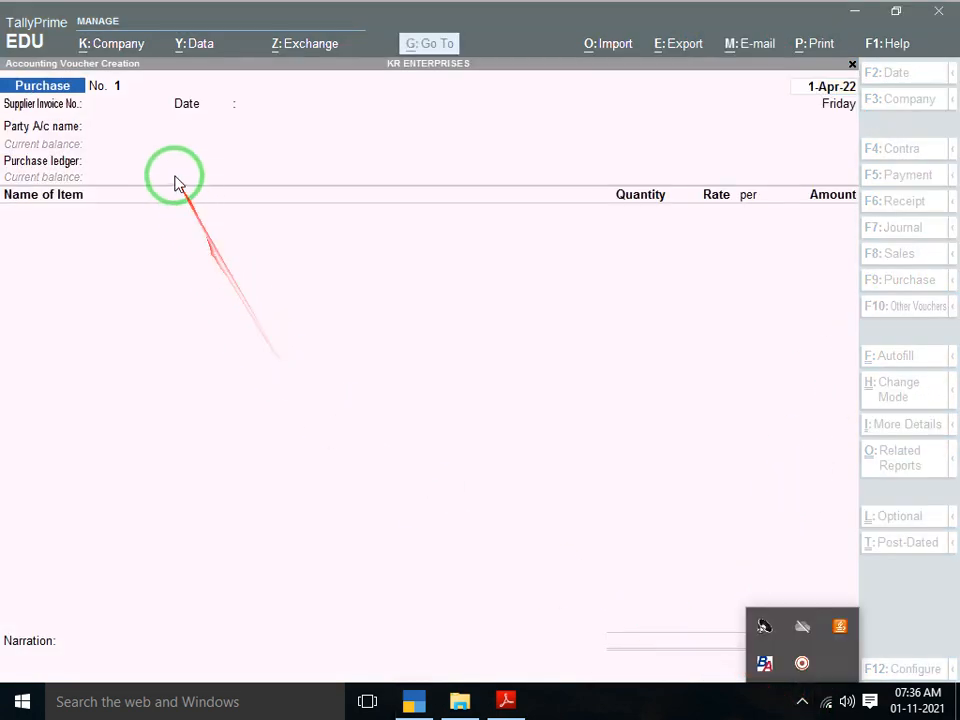
{"action": "left_click", "coordinate": [111, 111]}
{"action": "left_click", "coordinate": [116, 114]}
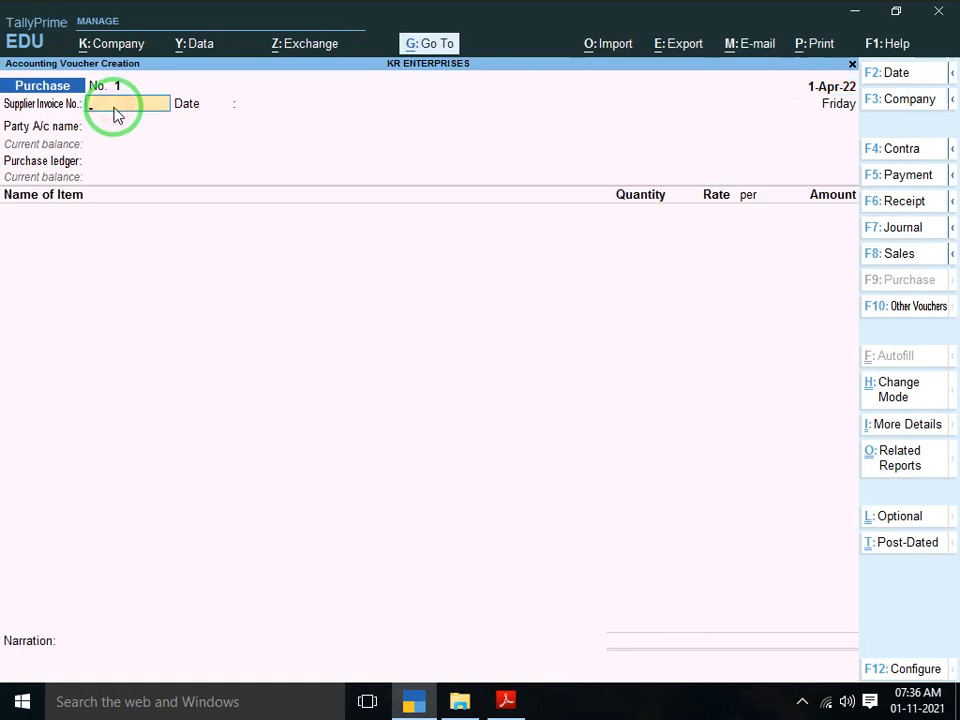
Enter supplier invoice number 3468-GST dated 1-Apr-22, as shown on the invoice PDF
{"action": "key", "text": "alt+Tab"}
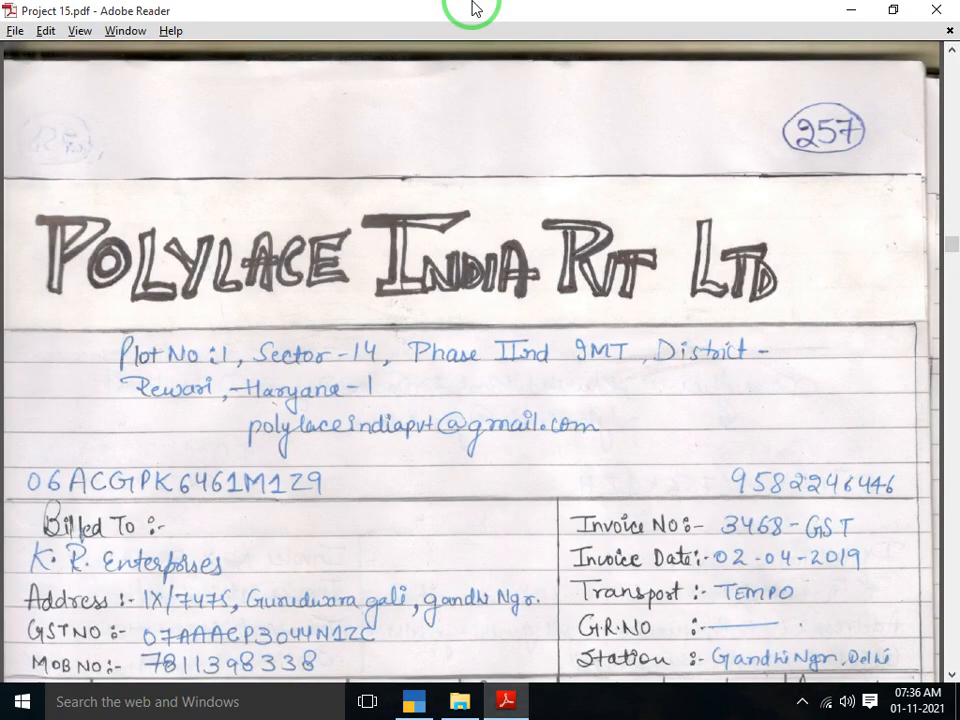
{"action": "key", "text": "Down"}
{"action": "key", "text": "Down"}
{"action": "key", "text": "Down"}
{"action": "key", "text": "Down"}
{"action": "key", "text": "Down"}
{"action": "key", "text": "Down"}
{"action": "key", "text": "Down"}
{"action": "key", "text": "Down"}
{"action": "key", "text": "Down"}
{"action": "key", "text": "Down"}
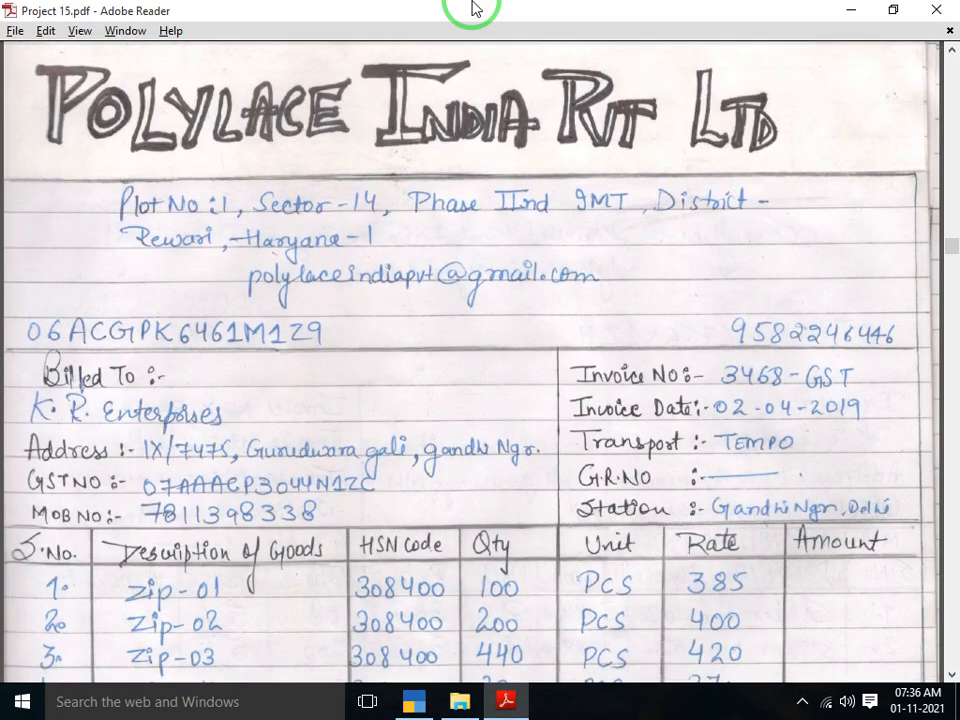
{"action": "key", "text": "Down"}
{"action": "key", "text": "Down"}
{"action": "key", "text": "Down"}
{"action": "key", "text": "Down"}
{"action": "key", "text": "Down"}
{"action": "key", "text": "Down"}
{"action": "key", "text": "Down"}
{"action": "key", "text": "Down"}
{"action": "key", "text": "Down"}
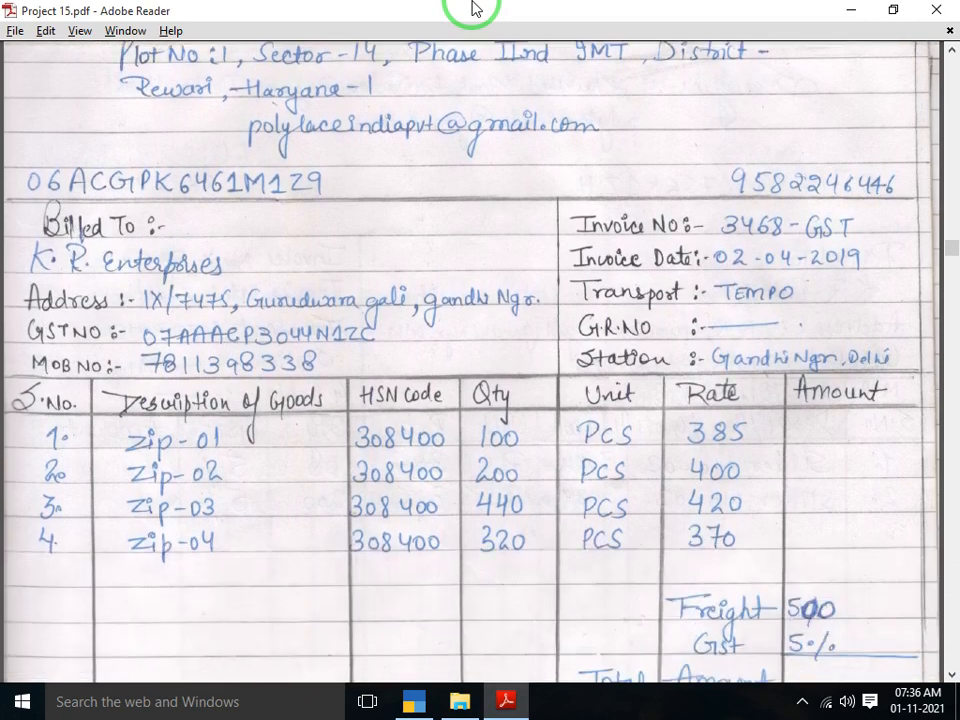
{"action": "key", "text": "alt+Tab"}
{"action": "type", "text": "34"}
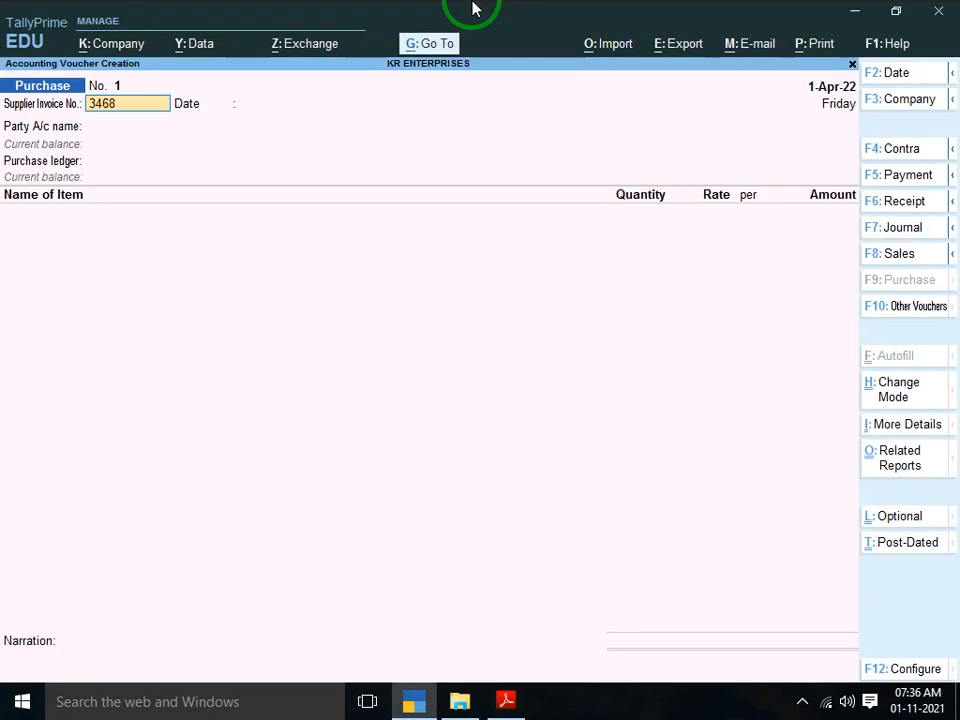
{"action": "type", "text": "68-GST"}
{"action": "key", "text": "Return"}
{"action": "key", "text": "Return"}
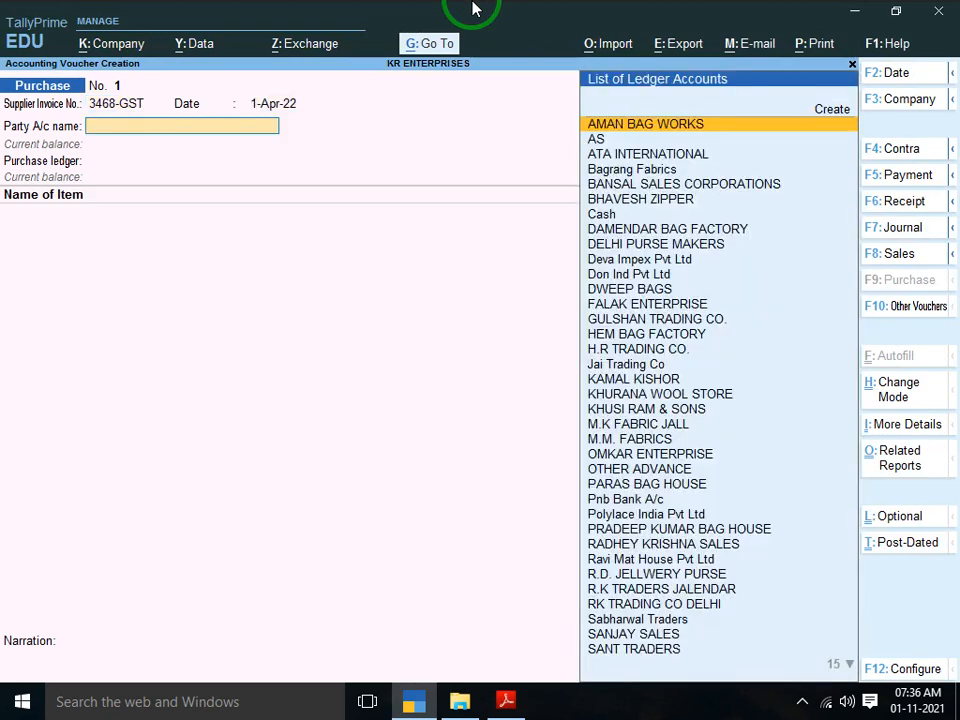
{"action": "key", "text": "alt+Tab"}
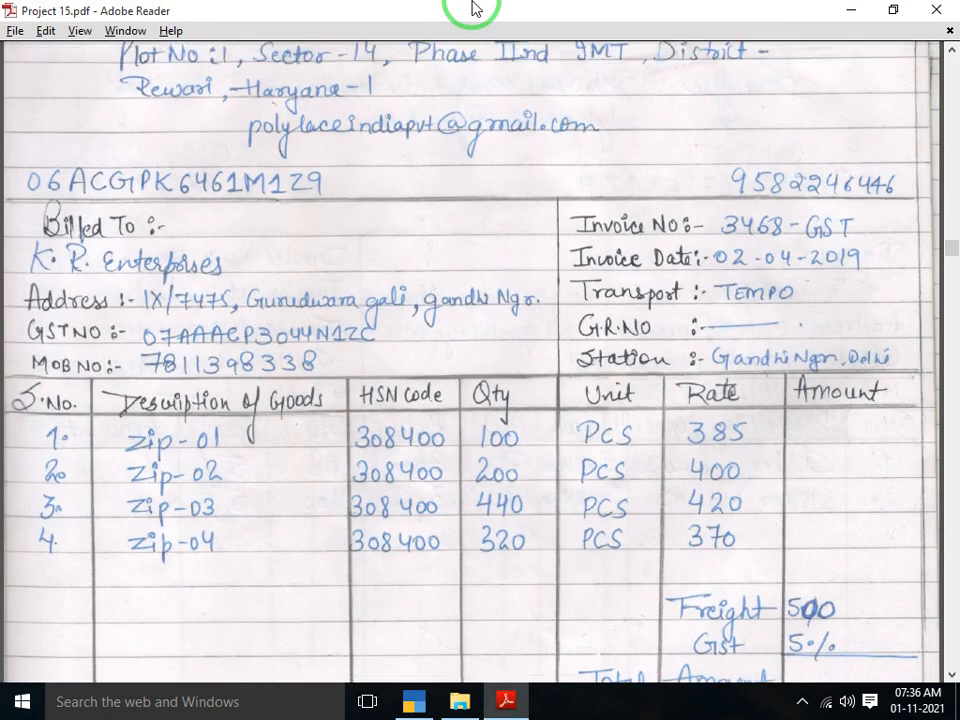
Select Polylace India Pvt Ltd as the voucher's party account
{"action": "scroll", "coordinate": [475, 8], "scroll_direction": "up", "scroll_amount": 4}
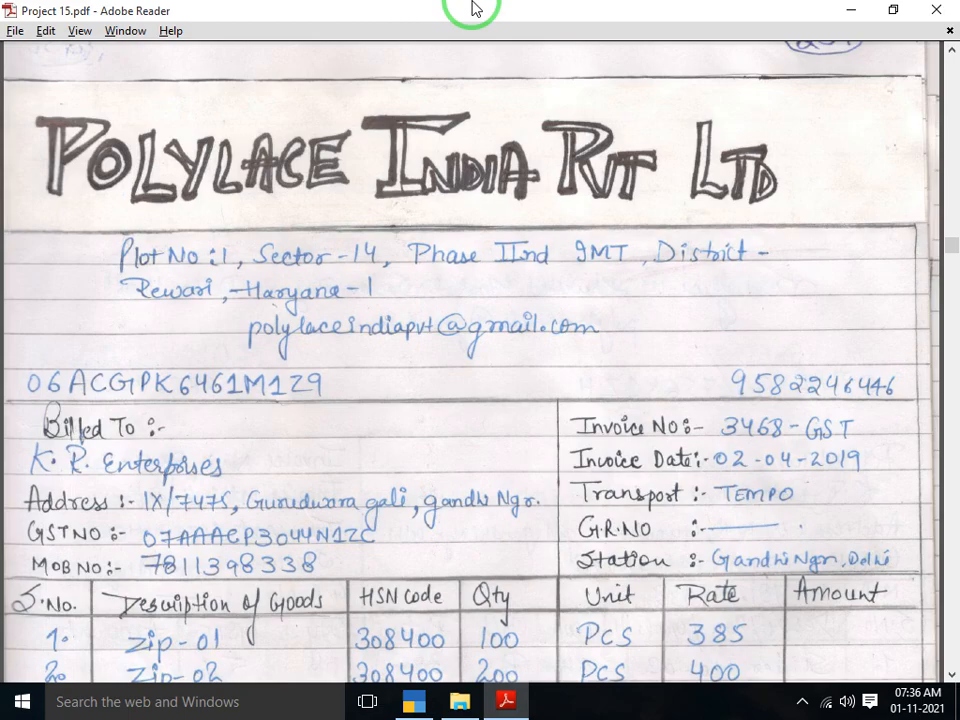
{"action": "key", "text": "alt+Tab"}
{"action": "type", "text": "POL"}
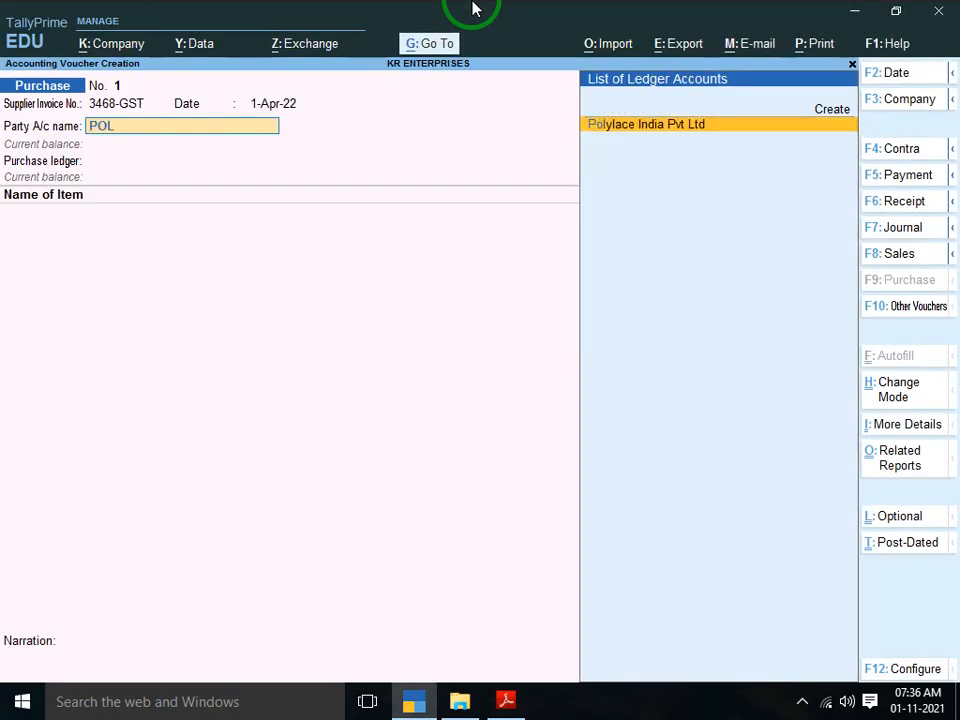
{"action": "key", "text": "alt+Tab"}
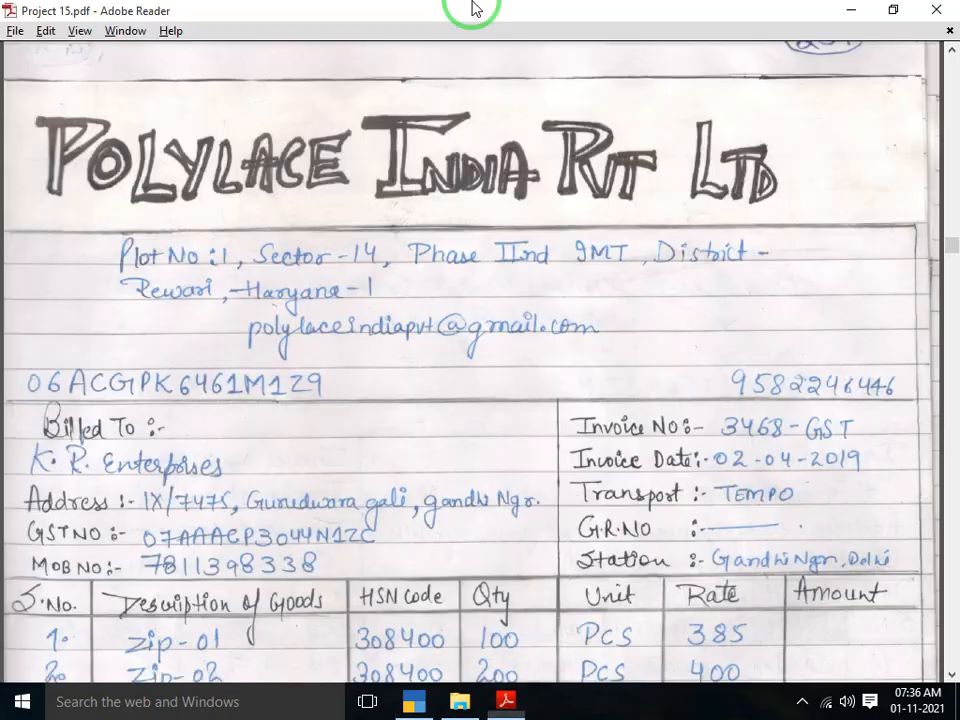
{"action": "key", "text": "alt+Tab"}
{"action": "key", "text": "Return"}
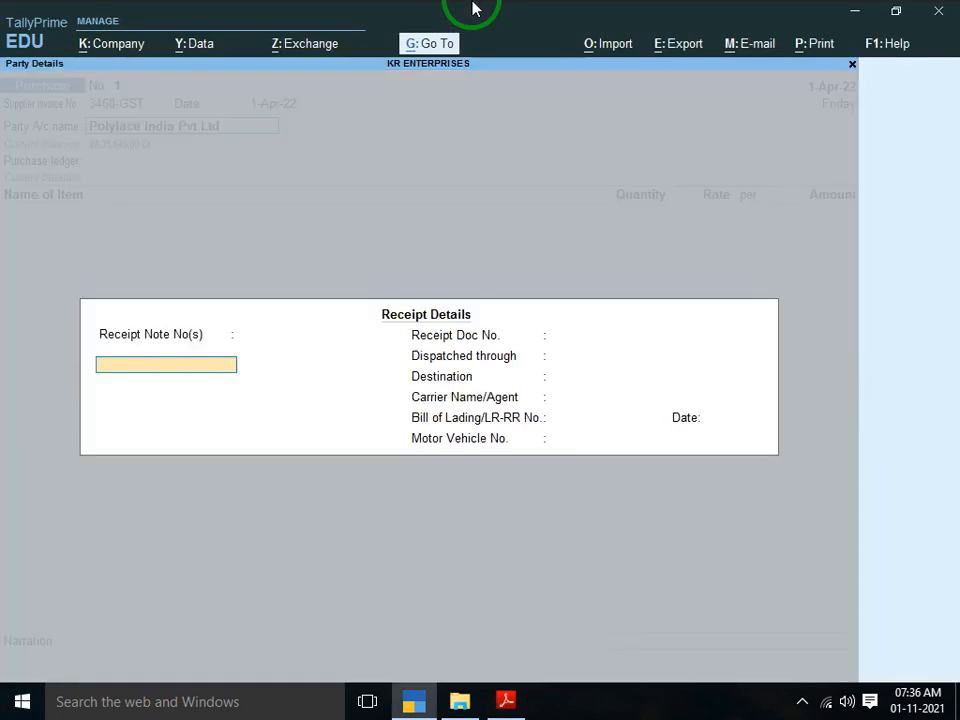
Skip the receipt details and quit the Party Details screen without saving
{"action": "key", "text": "Return"}
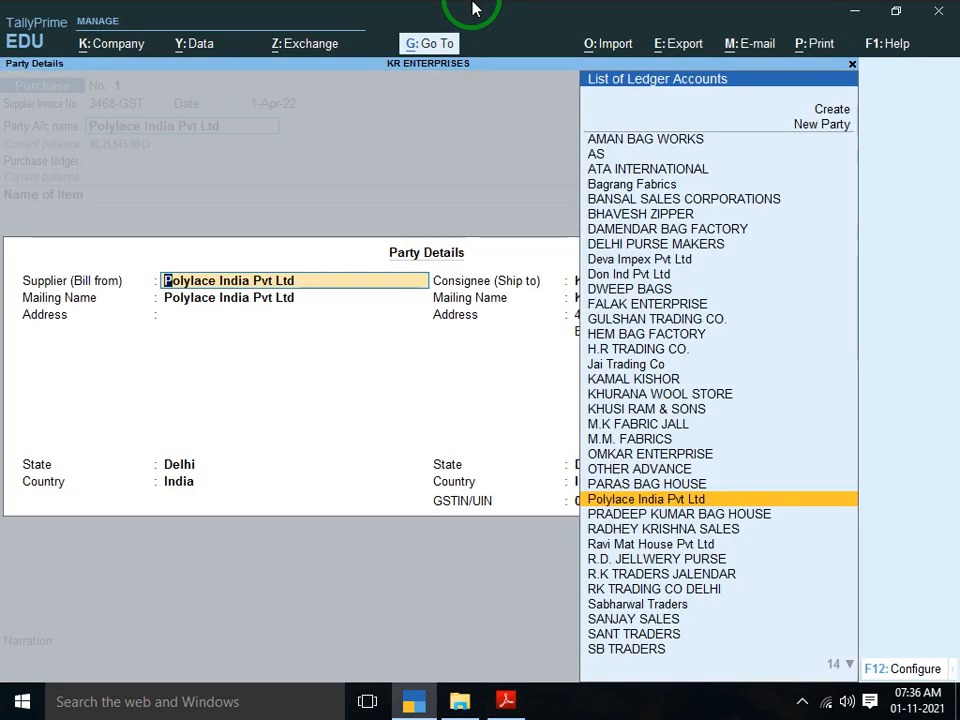
{"action": "key", "text": "Return"}
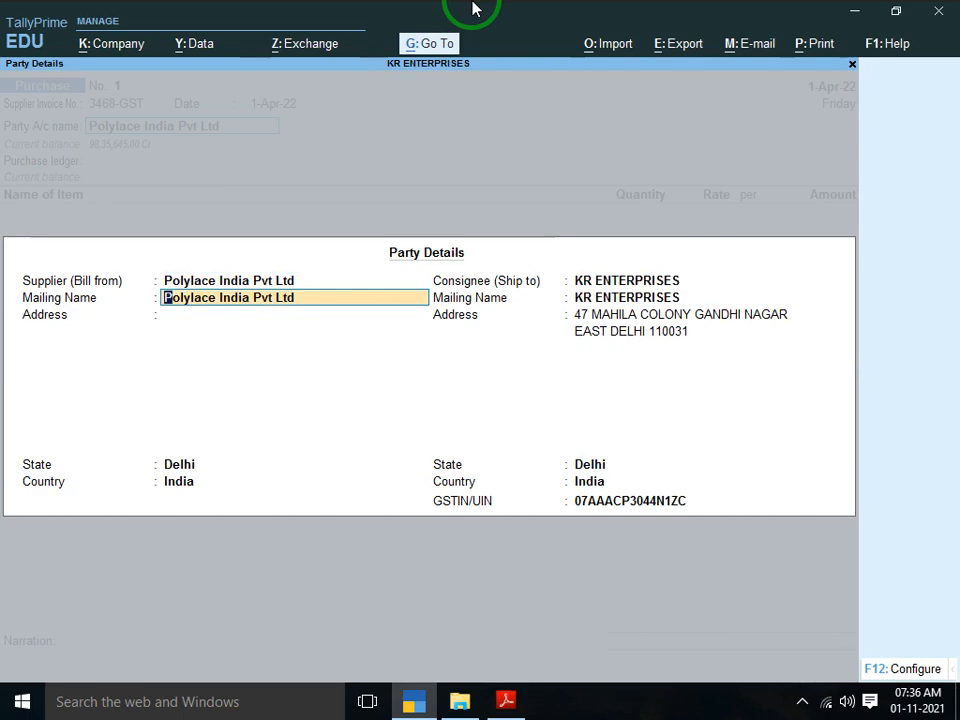
{"action": "key", "text": "BackSpace"}
{"action": "key", "text": "Escape"}
{"action": "key", "text": "y"}
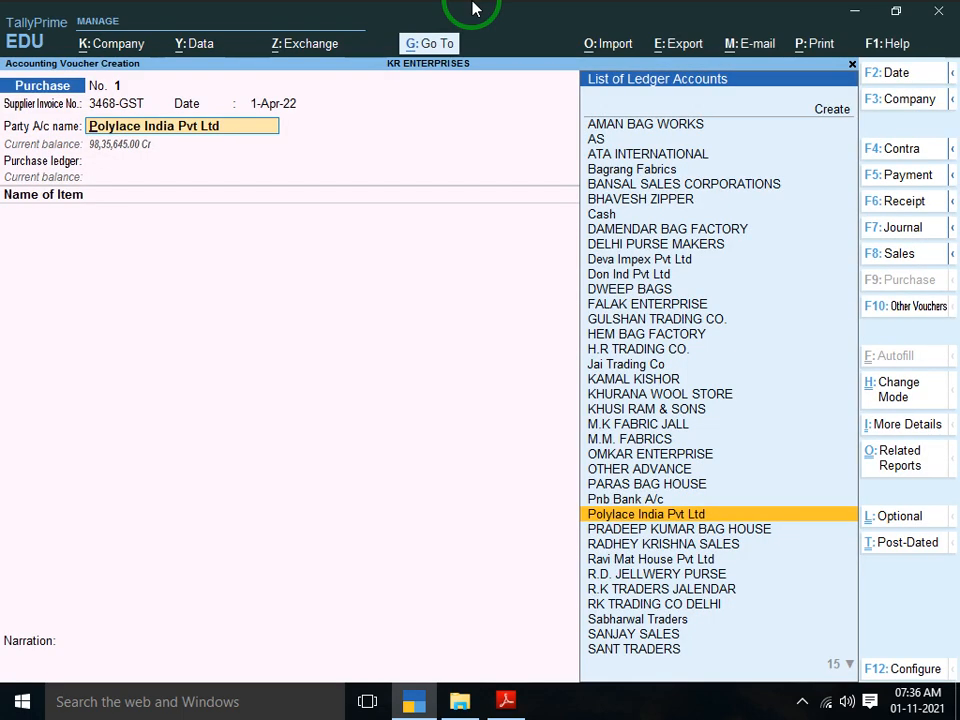
{"action": "key", "text": "alt+c"}
Name the new ledger POLYLACE INDIA PVT LTD and dismiss the duplicate-name errors
{"action": "key", "text": "alt+Tab"}
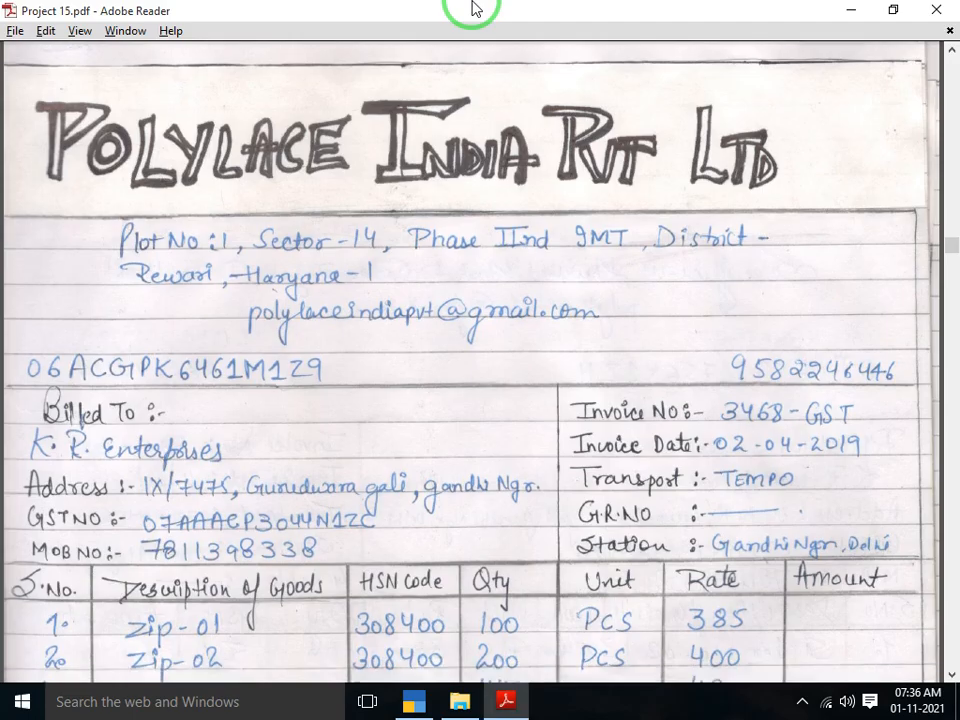
{"action": "key", "text": "alt+Tab"}
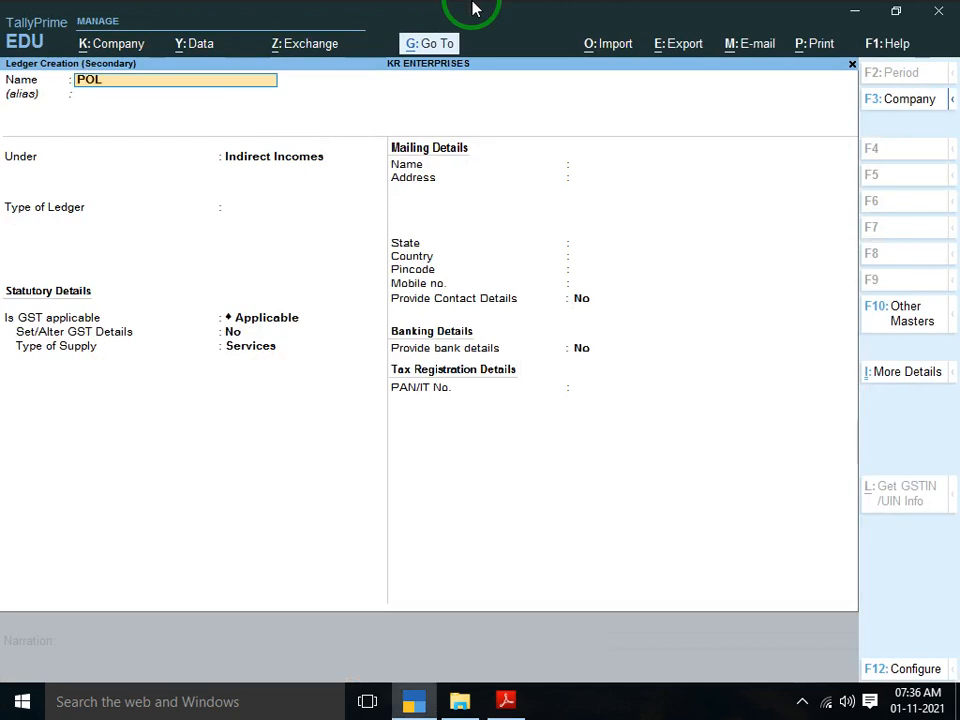
{"action": "type", "text": "POLYLACE INDIA PVT LTD"}
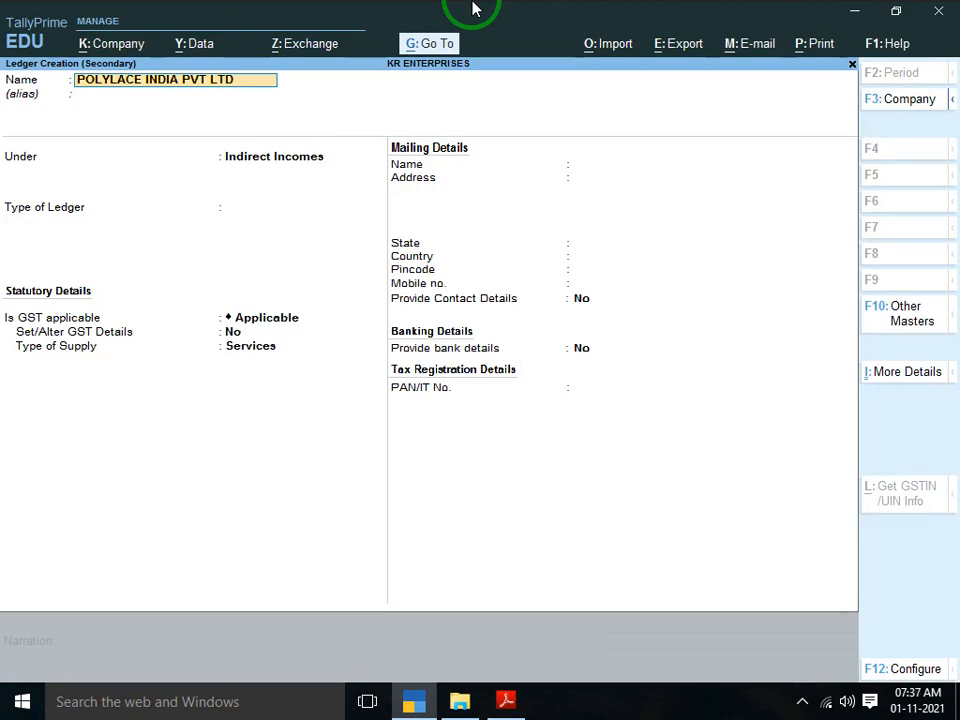
{"action": "key", "text": "alt+Tab"}
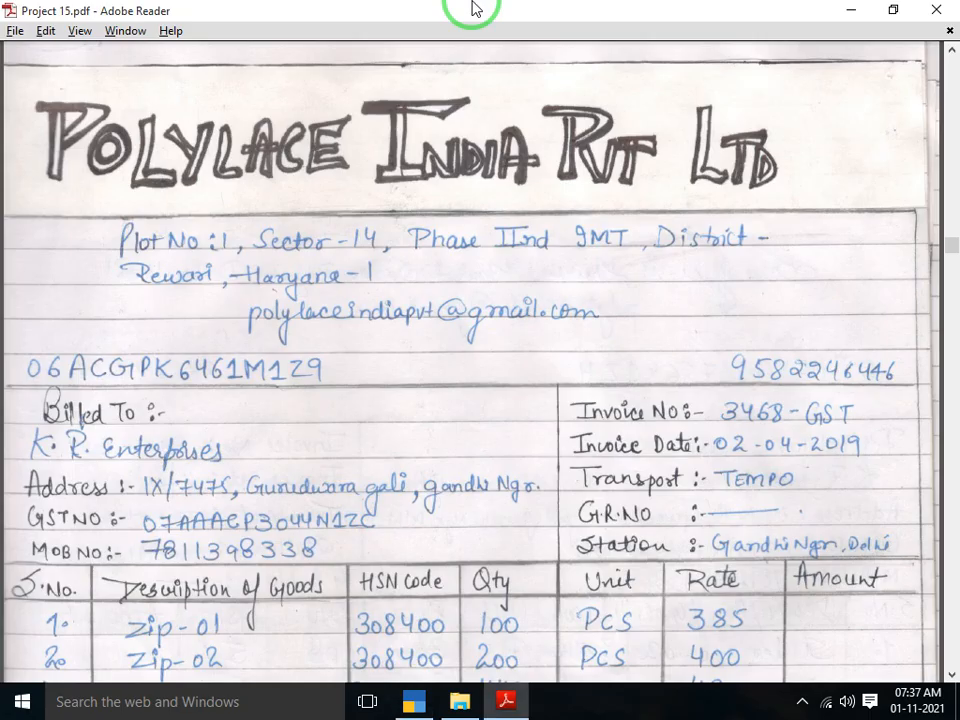
{"action": "key", "text": "alt+Tab"}
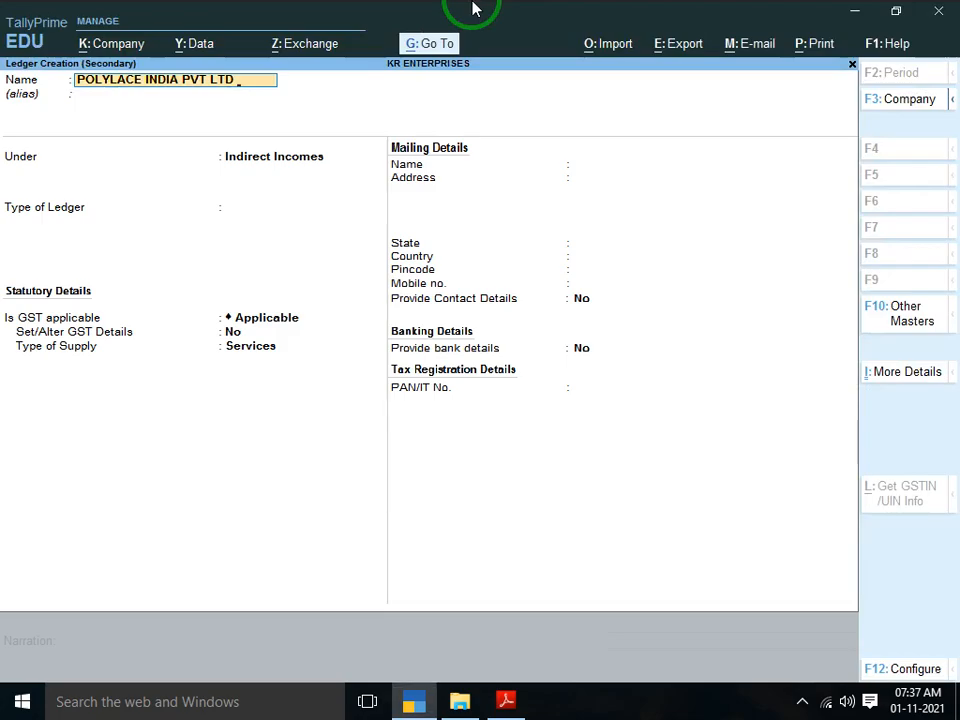
{"action": "key", "text": "alt+Tab"}
{"action": "key", "text": "alt+Tab"}
{"action": "key", "text": "Return"}
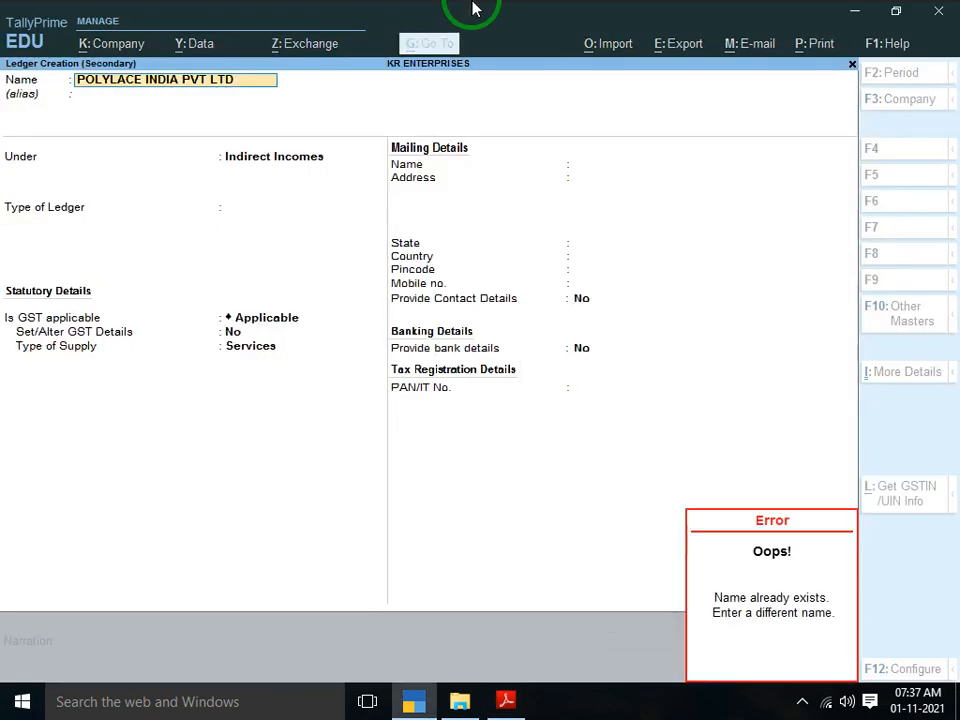
{"action": "key", "text": "Escape"}
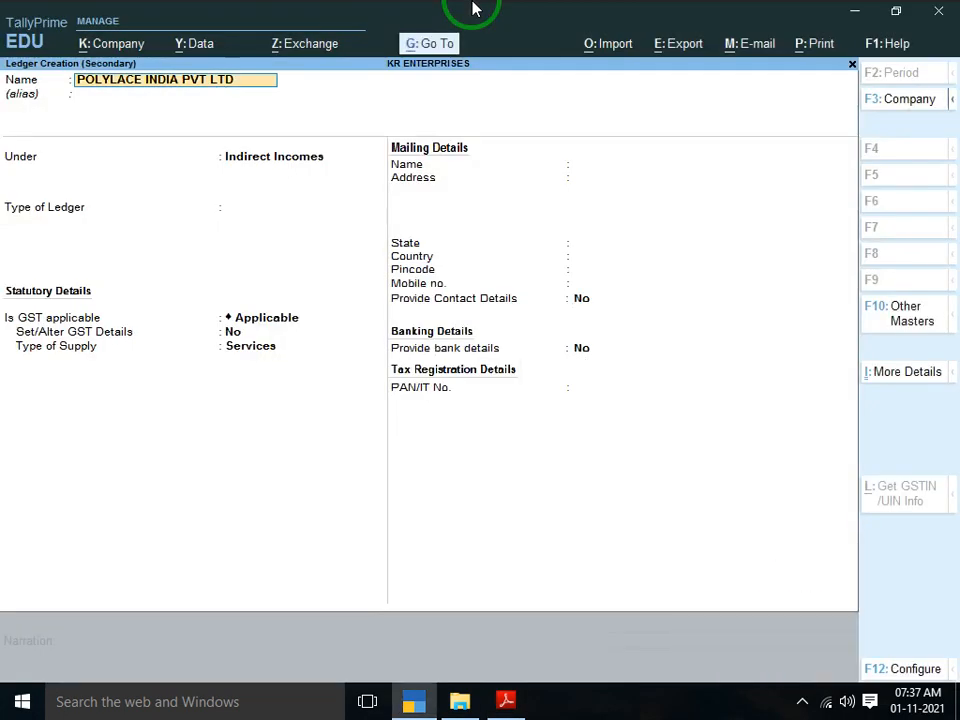
{"action": "key", "text": "Return"}
{"action": "key", "text": "Escape"}
Append HARYANA so the ledger is named POLYLACE INDIA PVT LTD HARYANA
{"action": "type", "text": "HAR"}
{"action": "key", "text": "BackSpace"}
{"action": "key", "text": "BackSpace"}
{"action": "type", "text": "HARYA"}
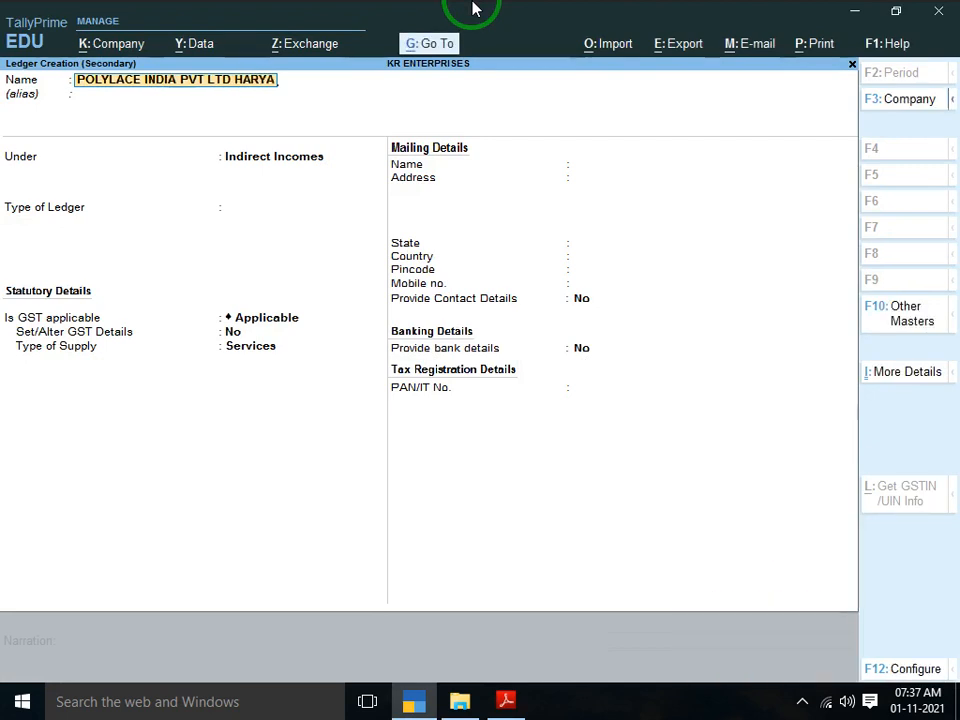
{"action": "type", "text": "NA"}
{"action": "key", "text": "Return"}
Place the ledger under Sundry Creditors and keep the default mailing name
{"action": "type", "text": "SUN"}
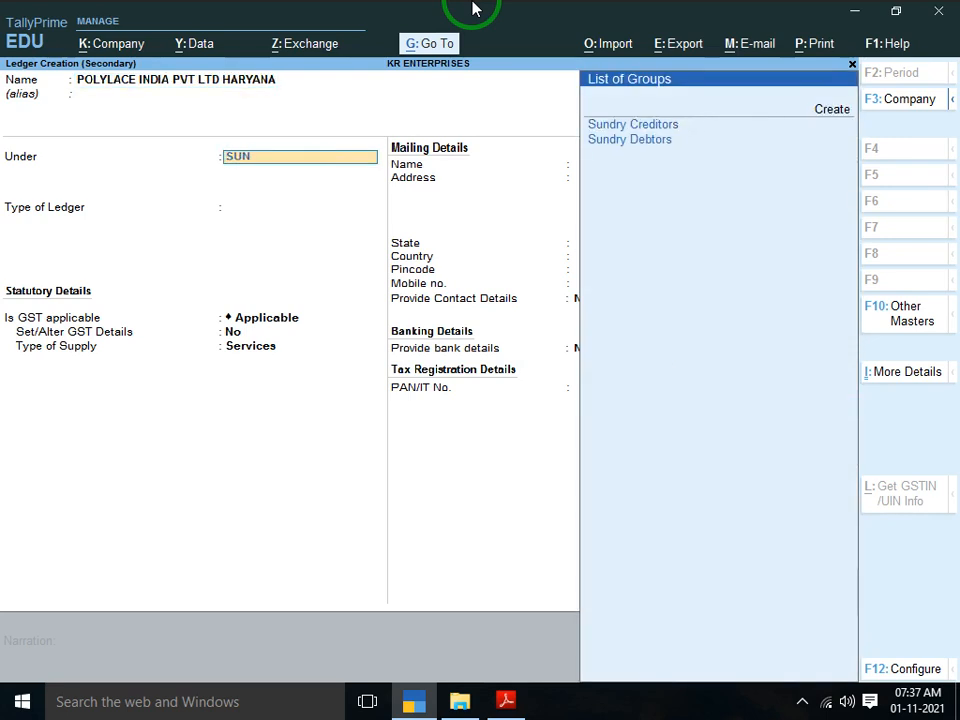
{"action": "key", "text": "Return"}
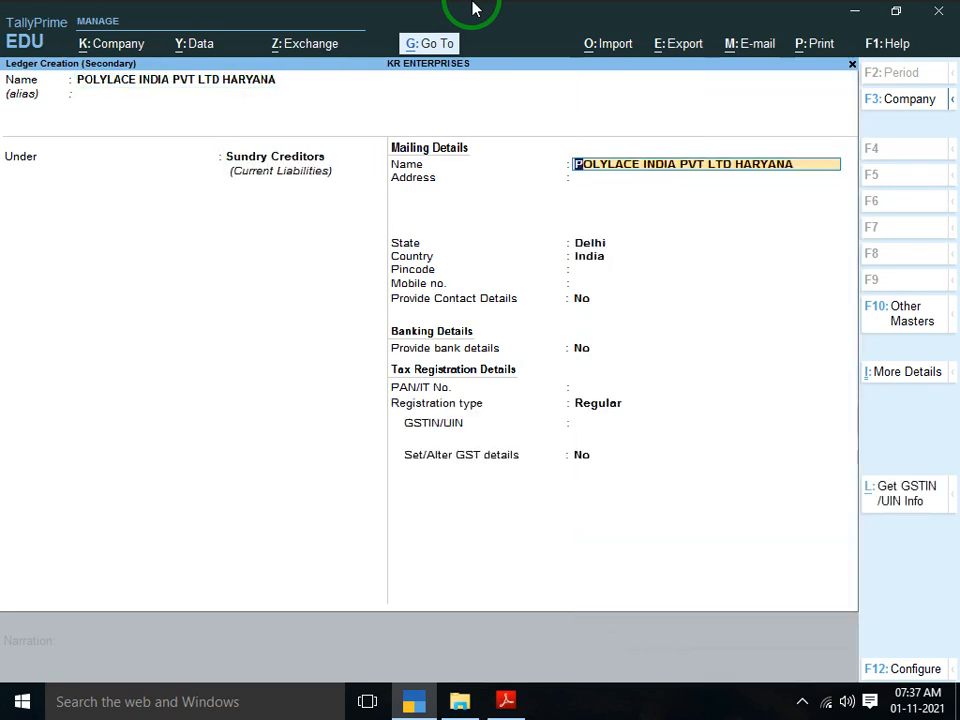
{"action": "key", "text": "Return"}
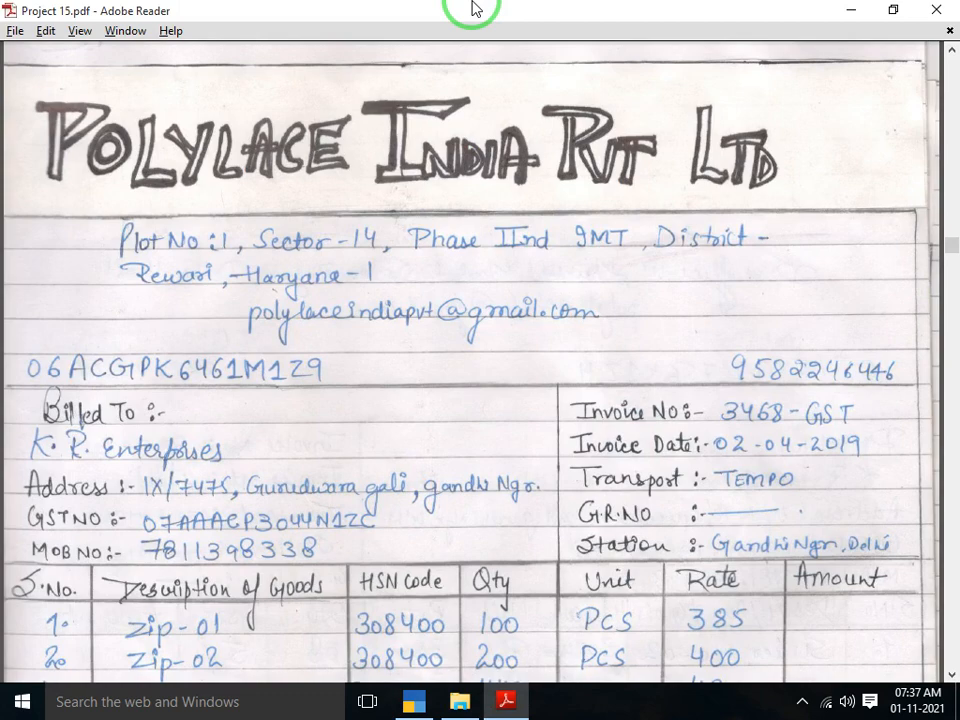
{"action": "key", "text": "alt+Tab"}
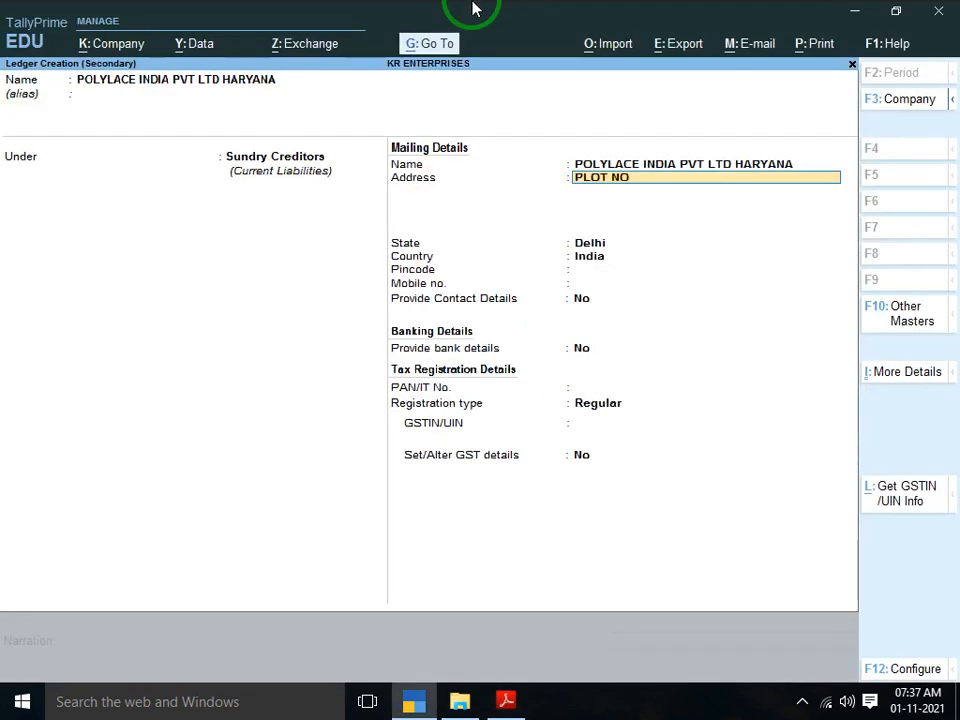
{"action": "key", "text": "alt+Tab"}
{"action": "key", "text": "alt+Tab"}
{"action": "key", "text": "alt+Tab"}
{"action": "key", "text": "alt+Tab"}
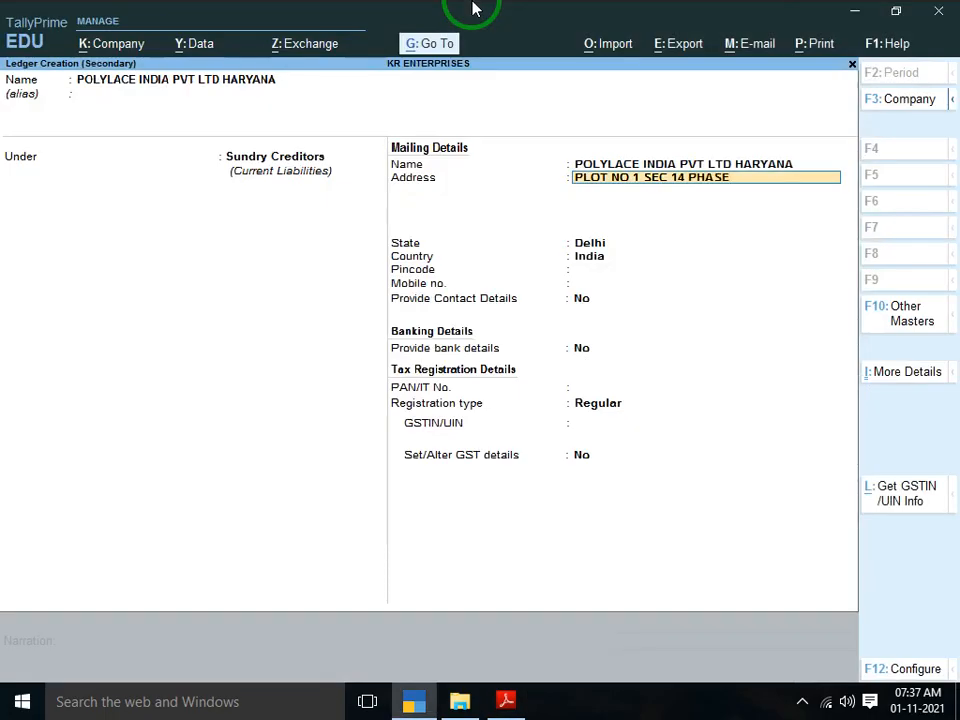
{"action": "key", "text": "alt+Tab"}
{"action": "key", "text": "alt+Tab"}
{"action": "key", "text": "alt+Tab"}
{"action": "key", "text": "alt+Tab"}
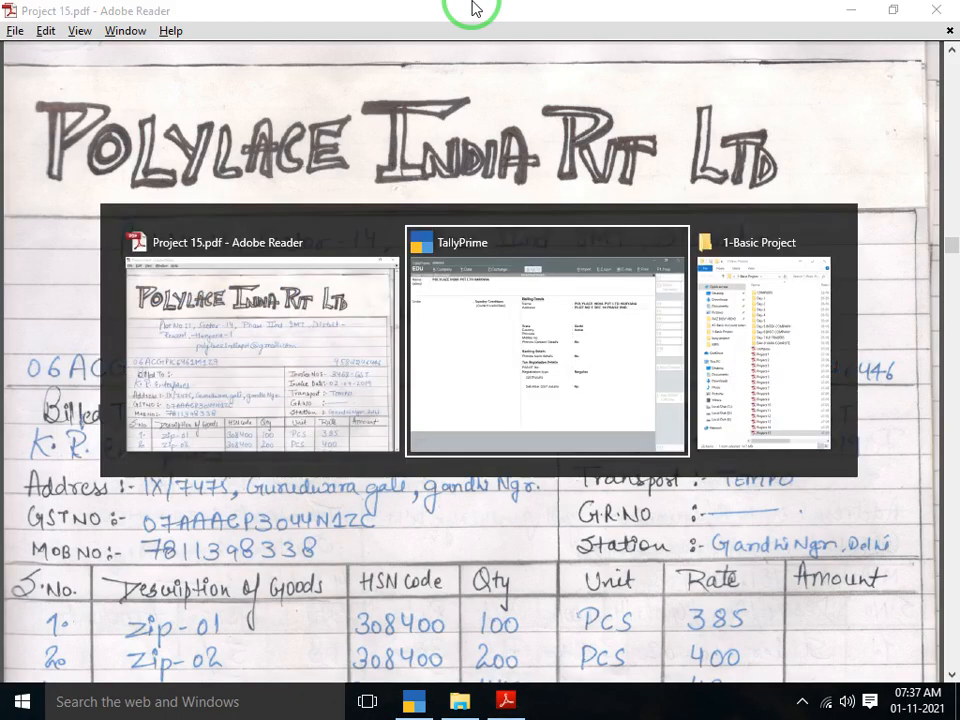
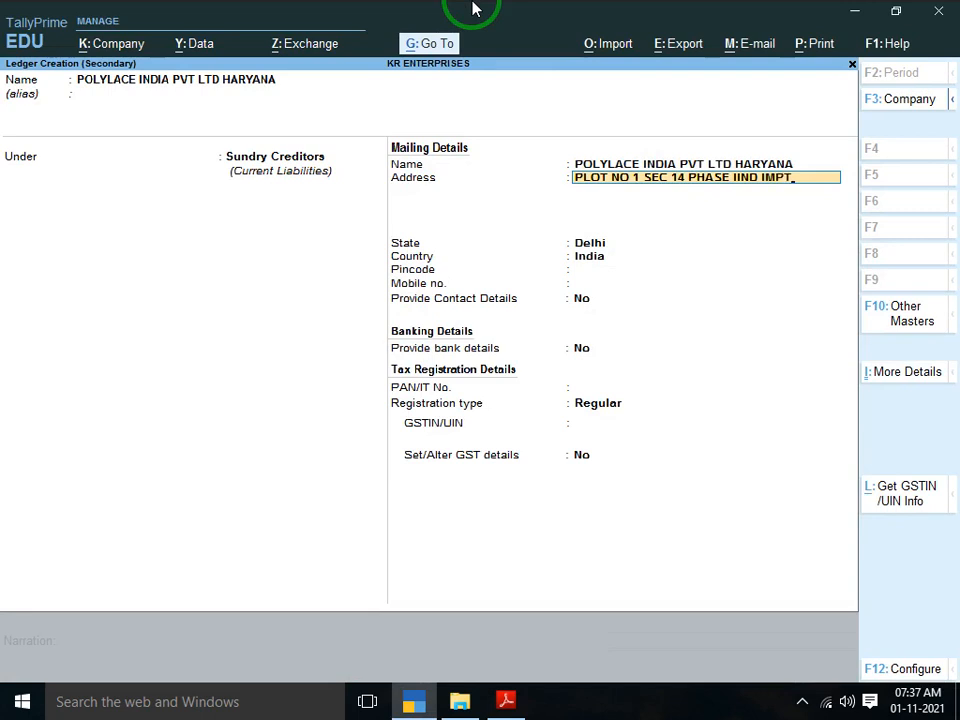
{"action": "key", "text": "Return"}
Enter address line two: DISTRICT RIWARI HARYANA
{"action": "type", "text": "DISTRIC"}
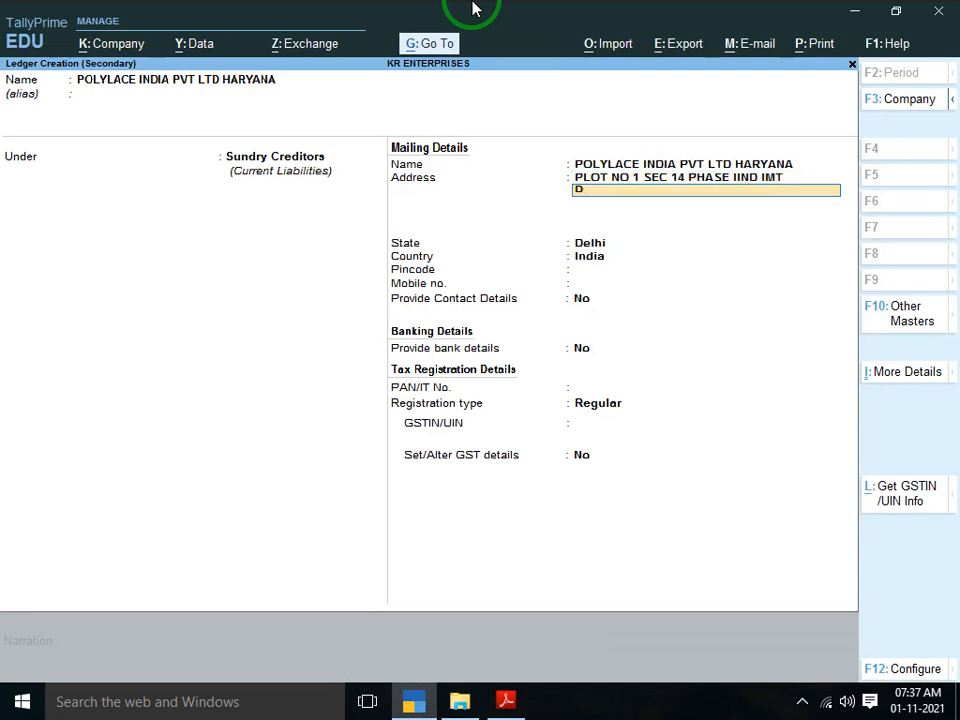
{"action": "key", "text": "BackSpace"}
{"action": "key", "text": "BackSpace"}
{"action": "key", "text": "BackSpace"}
{"action": "key", "text": "alt+Tab"}
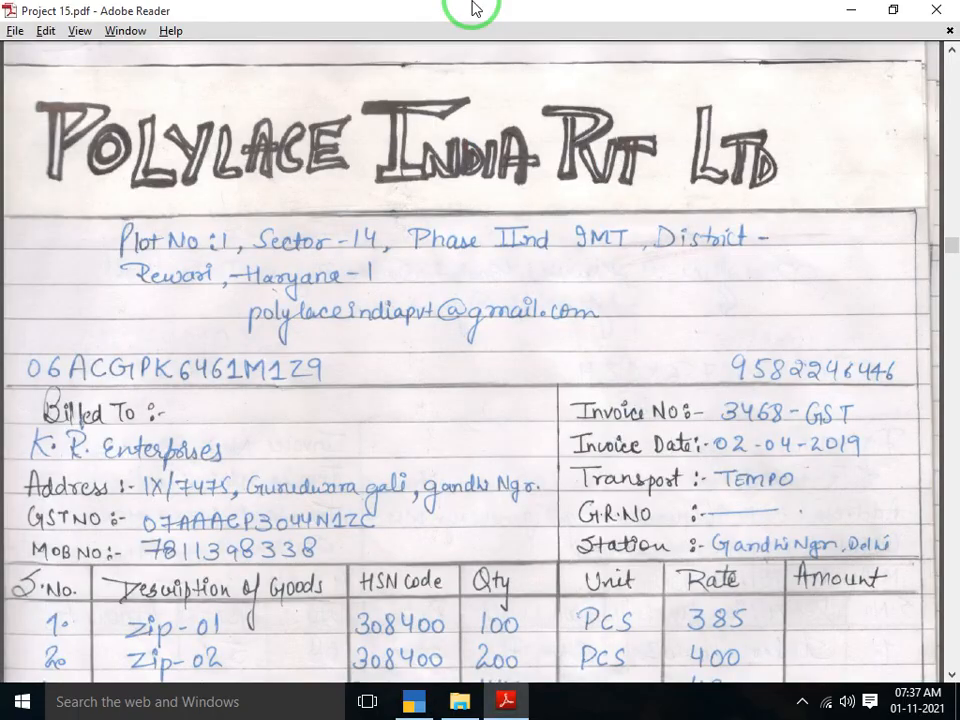
{"action": "key", "text": "alt+Tab"}
{"action": "type", "text": "RICT"}
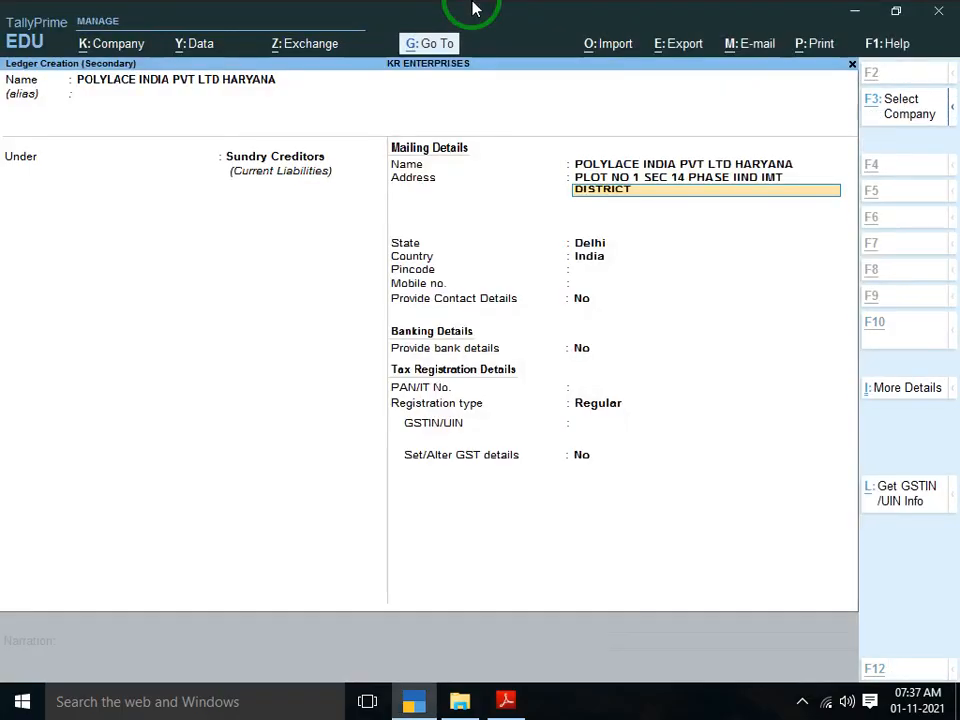
{"action": "key", "text": "alt+Tab"}
{"action": "key", "text": "alt+Tab"}
{"action": "type", "text": "RIWA"}
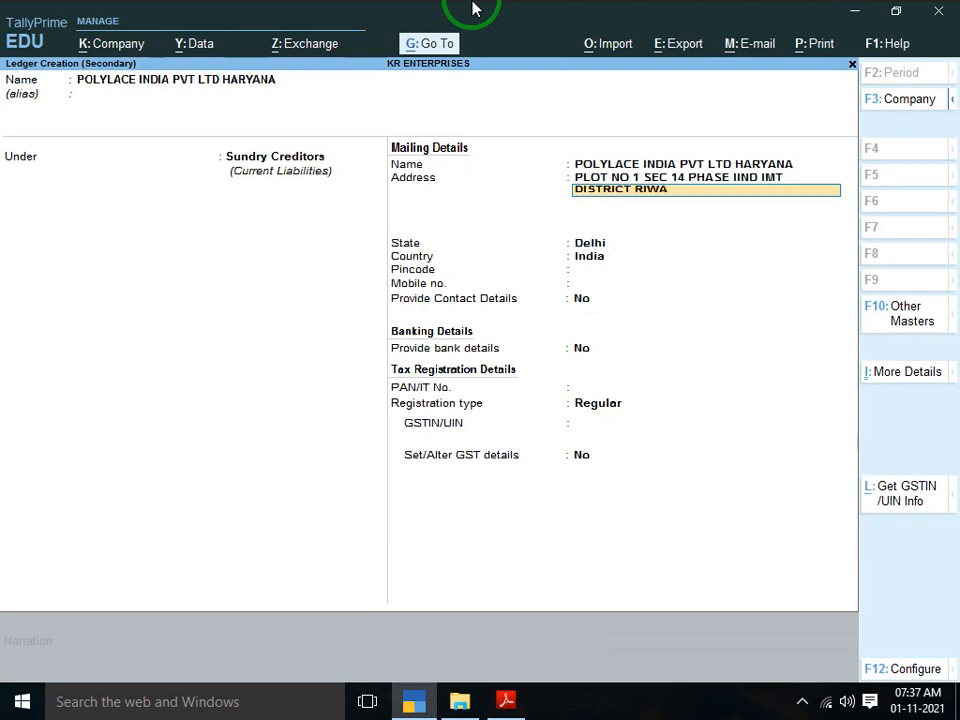
{"action": "type", "text": "RI HARYANA"}
{"action": "key", "text": "alt+Tab"}
{"action": "key", "text": "alt+Tab"}
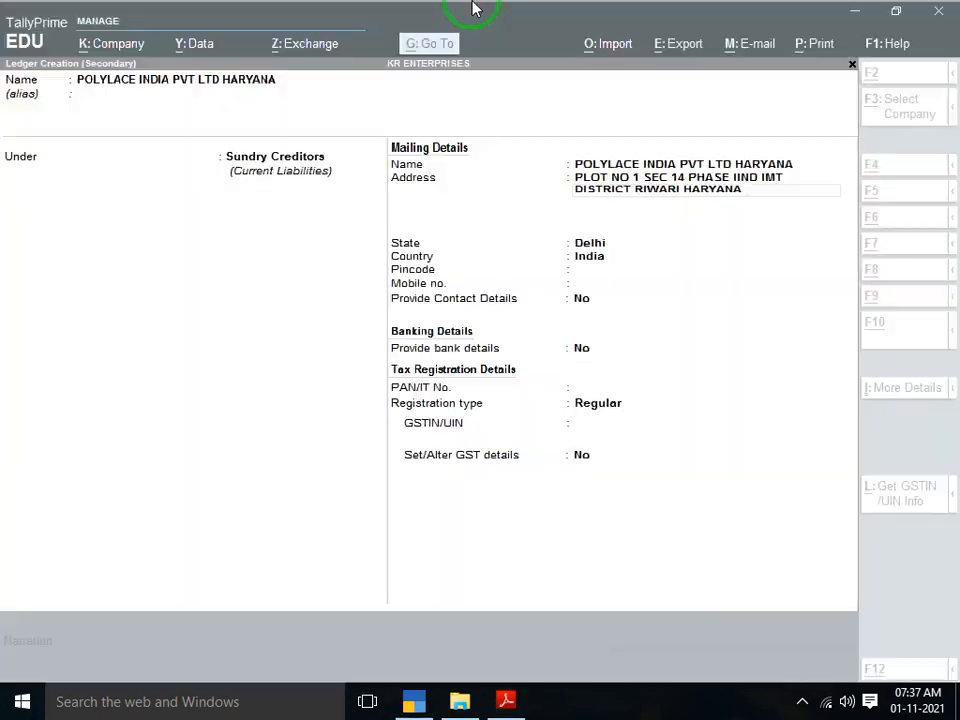
Set State to Haryana, leave pincode and mobile blank, and turn on Provide Contact Details
{"action": "key", "text": "Return"}
{"action": "key", "text": "Return"}
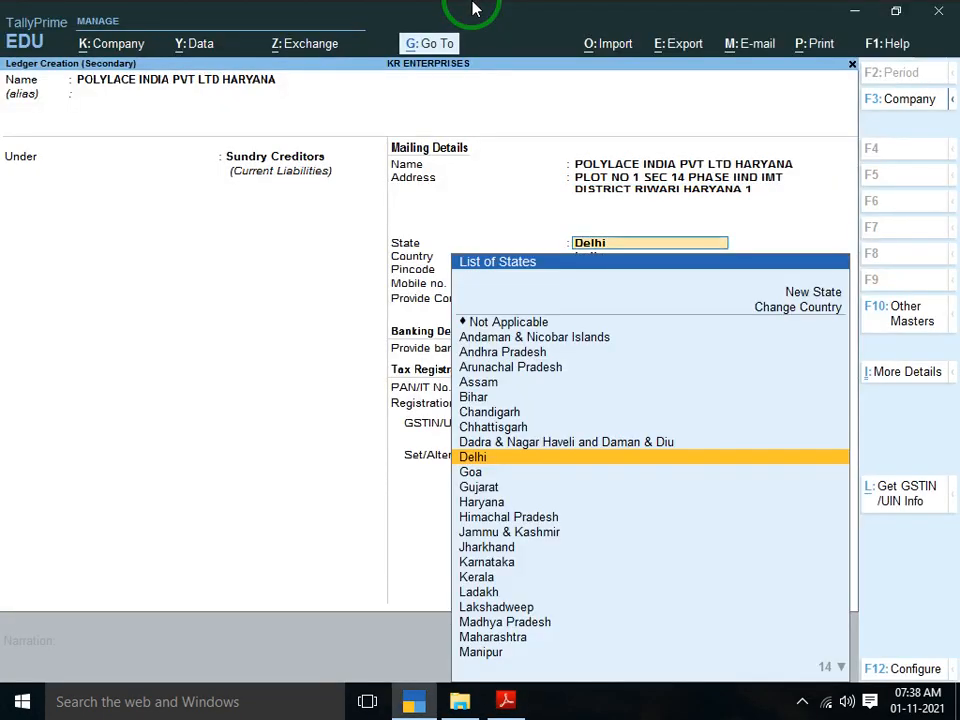
{"action": "type", "text": "HAR"}
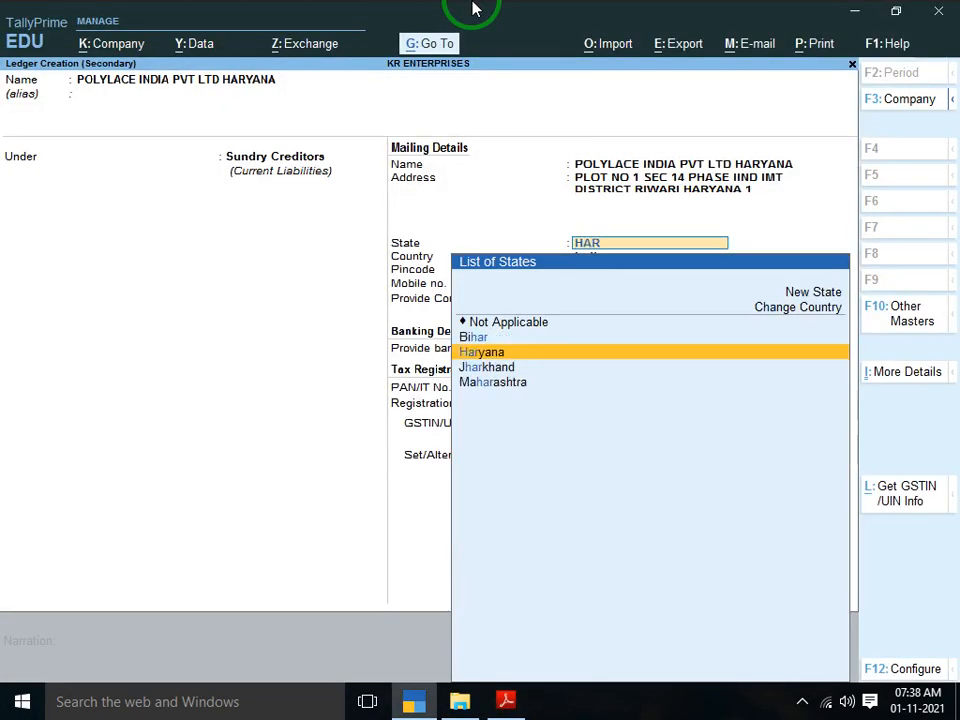
{"action": "key", "text": "Return"}
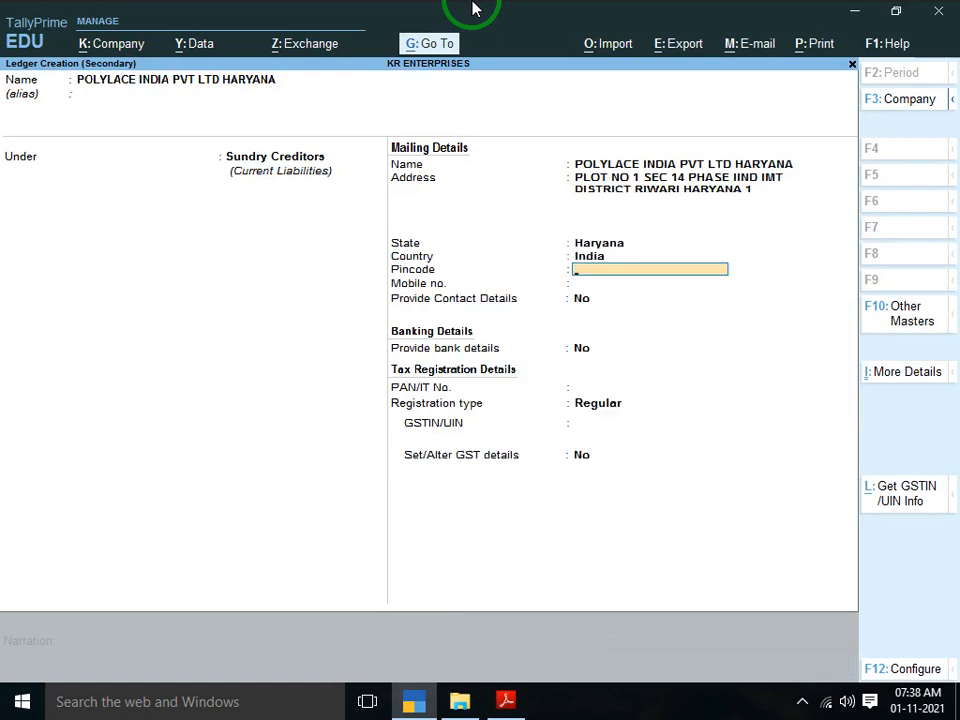
{"action": "key", "text": "Return"}
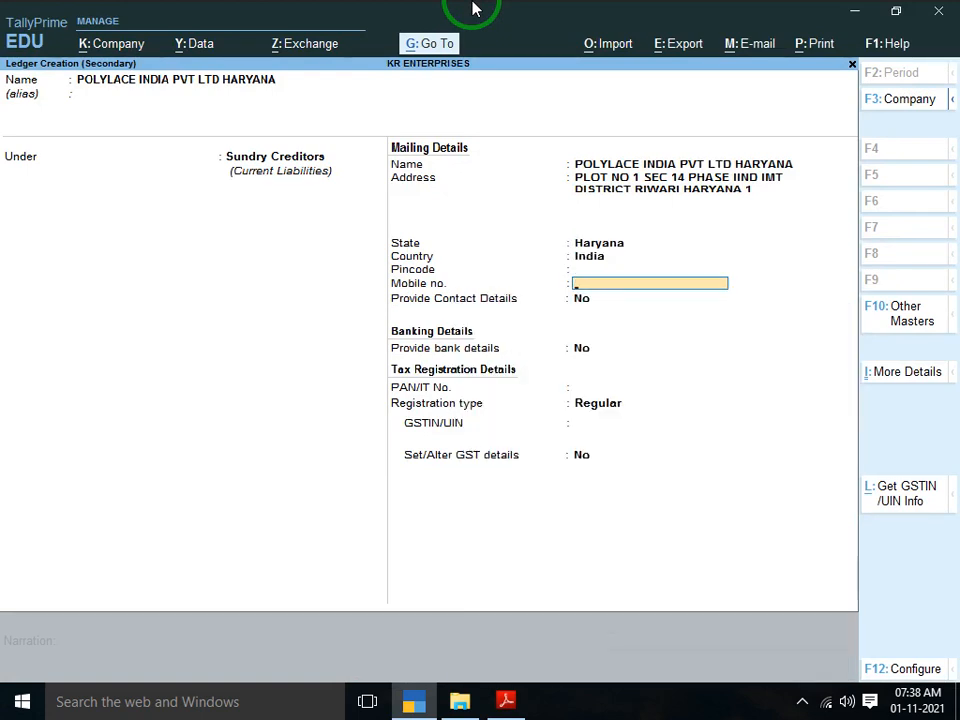
{"action": "key", "text": "Return"}
{"action": "type", "text": "Y"}
{"action": "key", "text": "Return"}
{"action": "key", "text": "alt+Tab"}
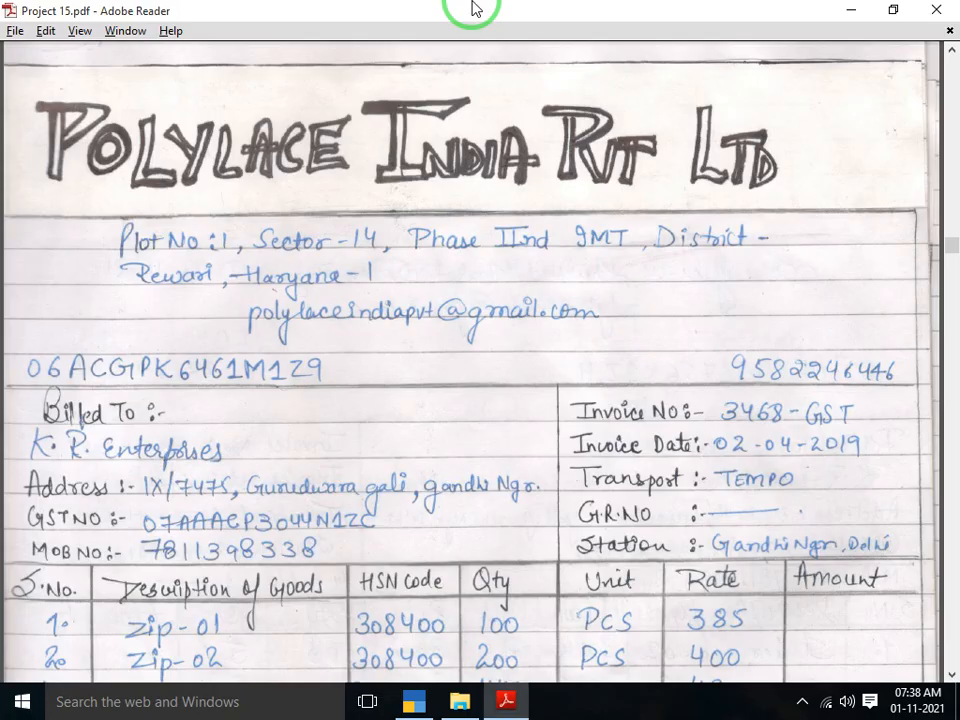
Leave the contact person blank and enter the supplier's phone number from the invoice
{"action": "key", "text": "alt+Tab"}
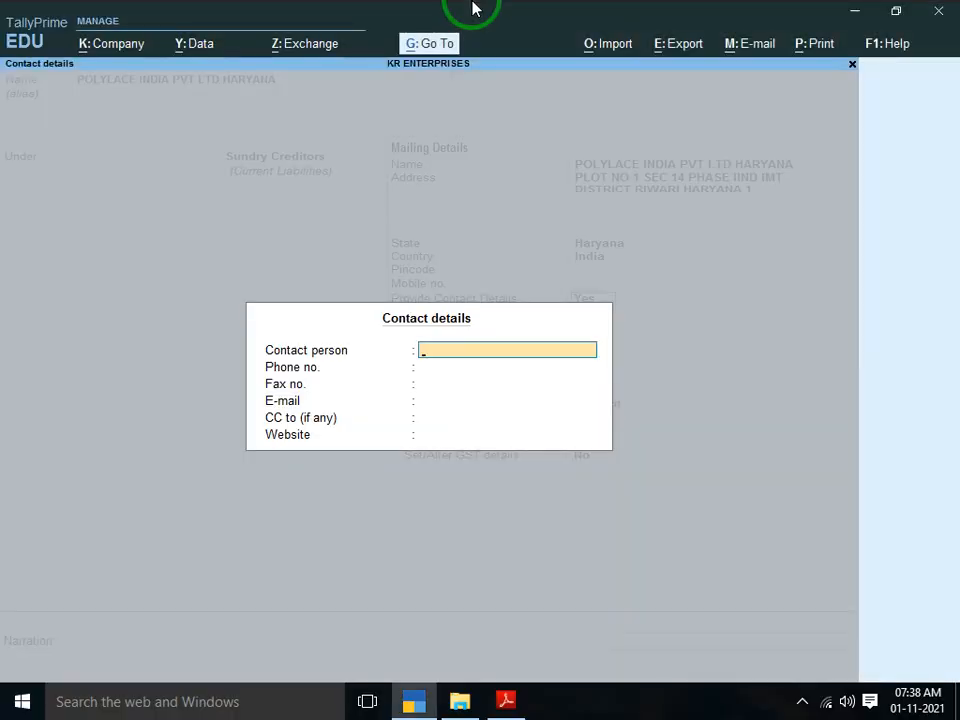
{"action": "key", "text": "Return"}
{"action": "key", "text": "alt+Tab"}
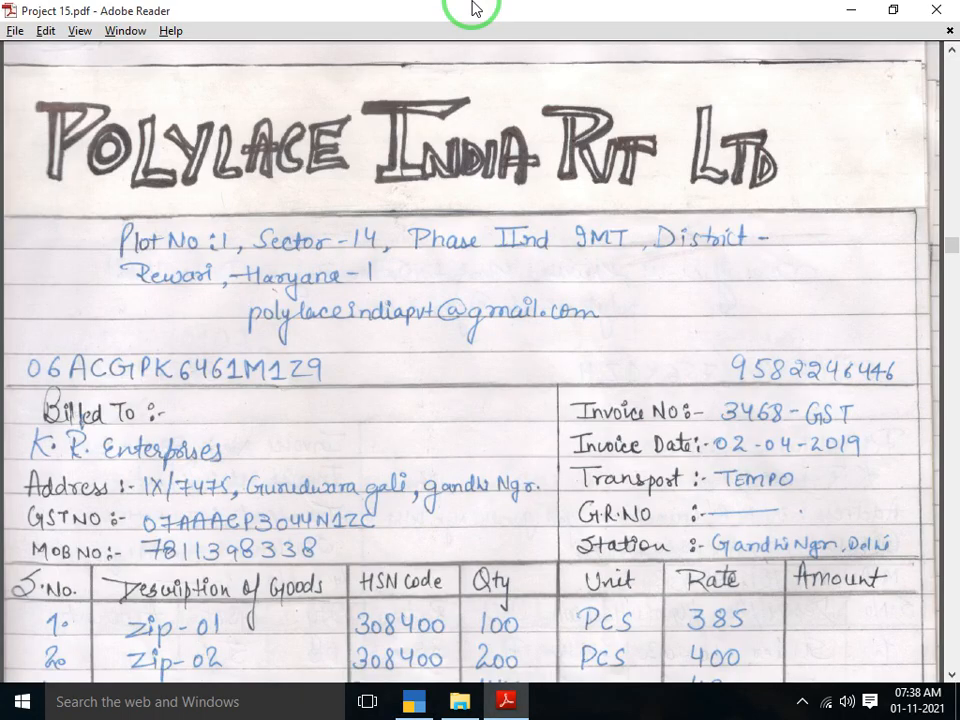
{"action": "key", "text": "alt+Tab"}
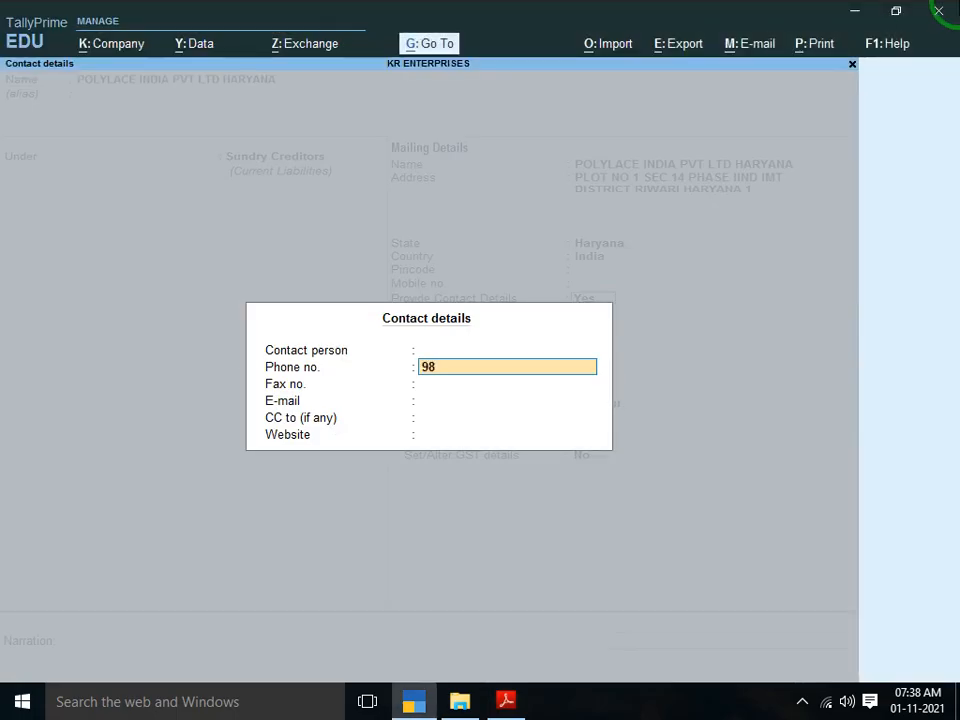
{"action": "key", "text": "alt+Tab"}
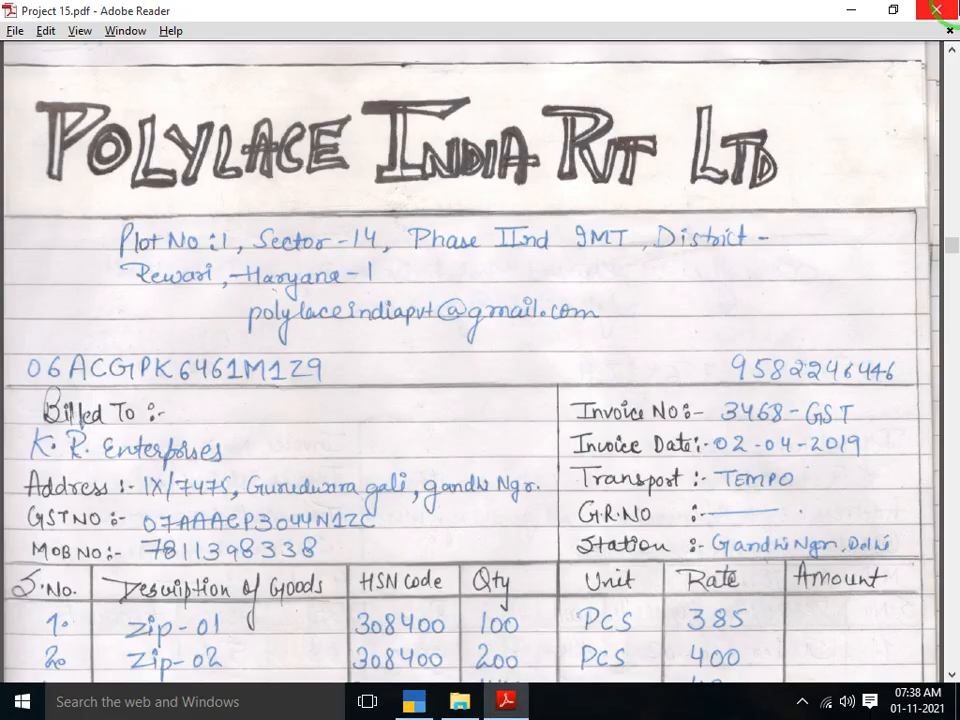
{"action": "key", "text": "alt+Tab"}
{"action": "key", "text": "alt+Tab"}
{"action": "key", "text": "alt+Tab"}
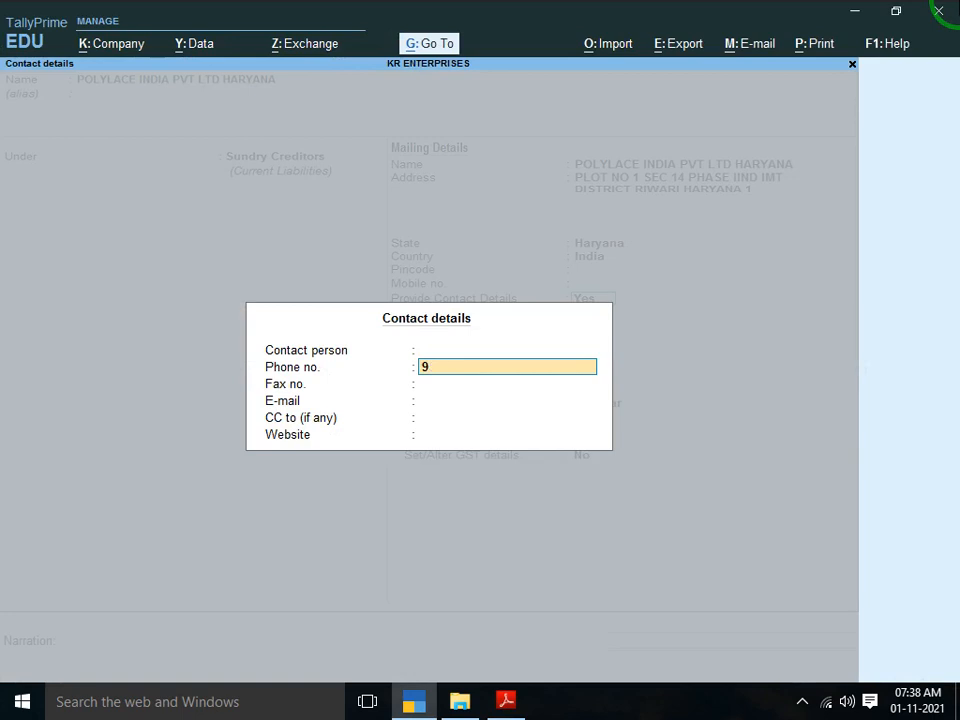
{"action": "key", "text": "Return"}
{"action": "key", "text": "Return"}
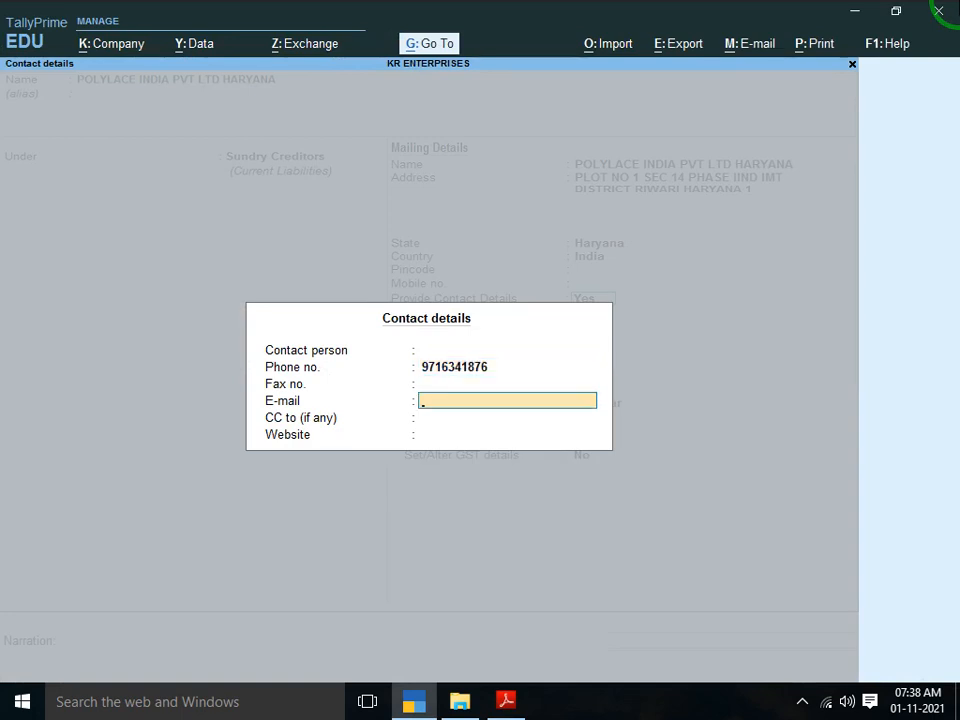
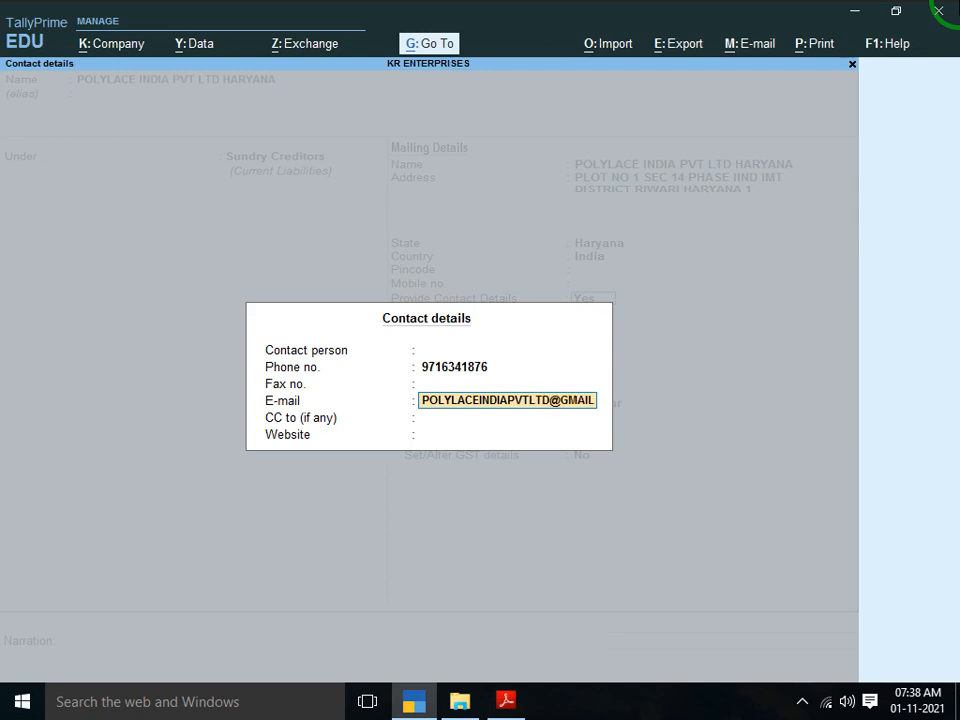
Enter the supplier's e-mail address in the contact details
{"action": "key", "text": "Return"}
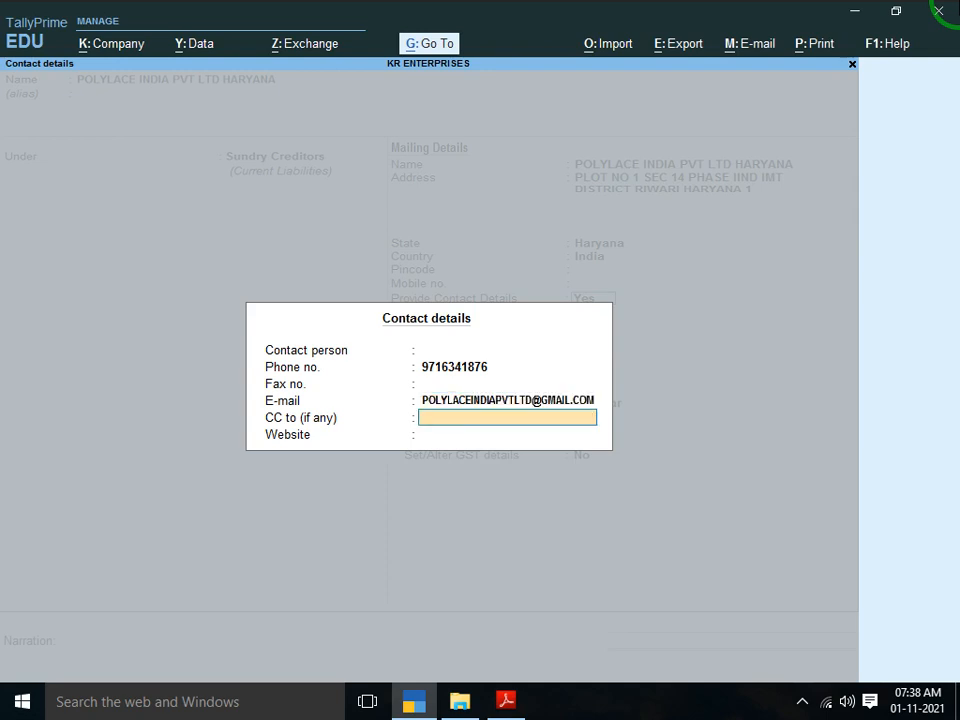
Skip the remaining contact fields and enter the supplier's PAN from the invoice
{"action": "key", "text": "Return"}
{"action": "key", "text": "Return"}
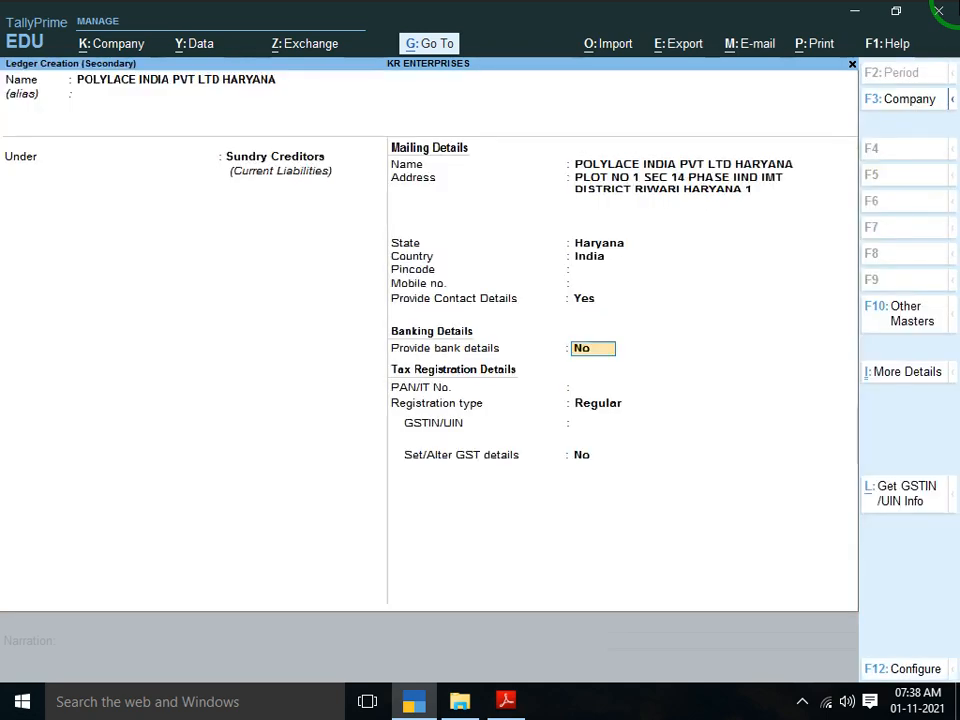
{"action": "key", "text": "Return"}
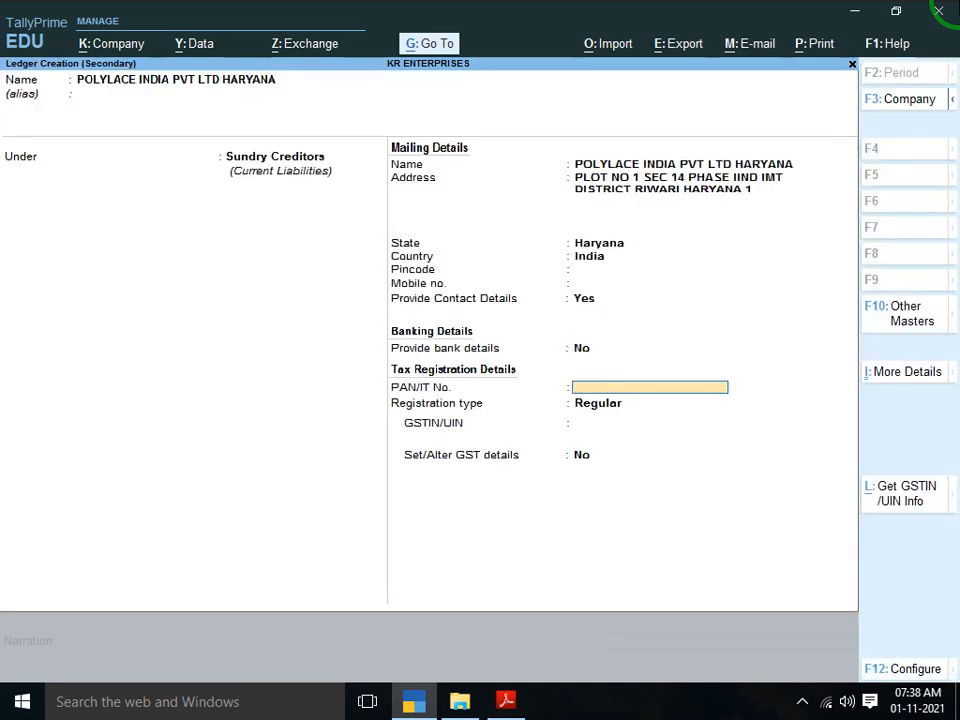
{"action": "key", "text": "alt+Tab"}
{"action": "key", "text": "Down"}
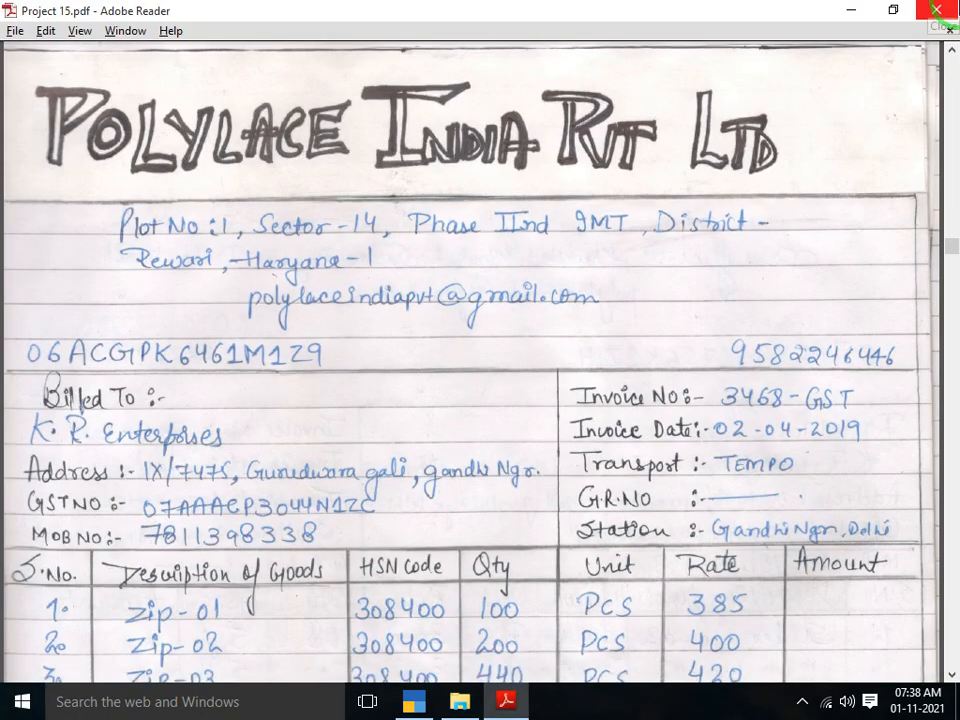
{"action": "key", "text": "alt+Tab"}
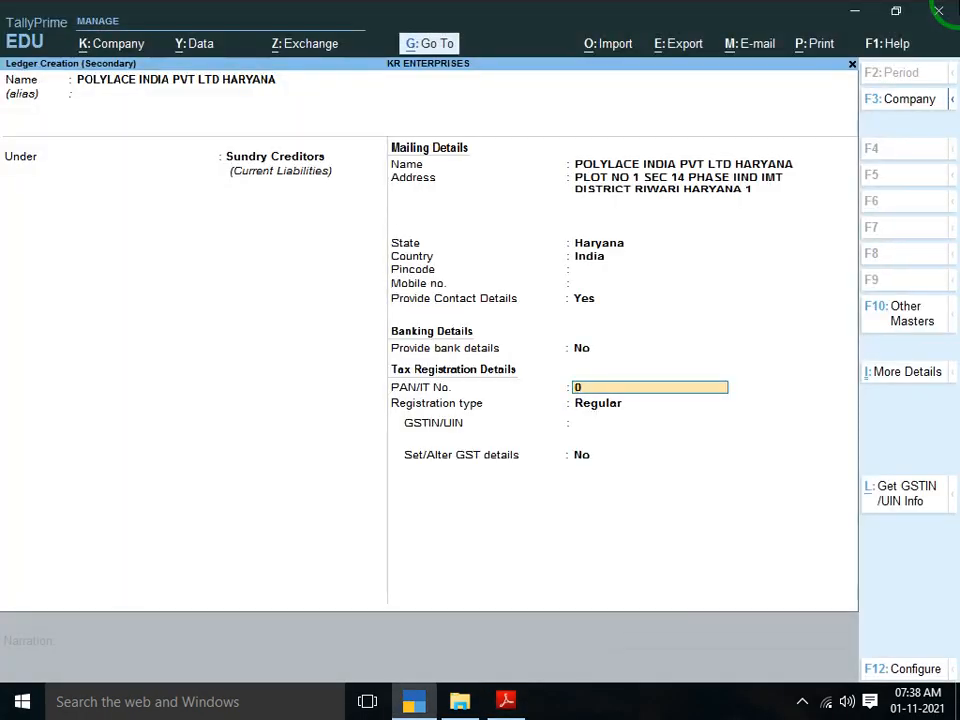
{"action": "key", "text": "alt+Tab"}
{"action": "key", "text": "alt+Tab"}
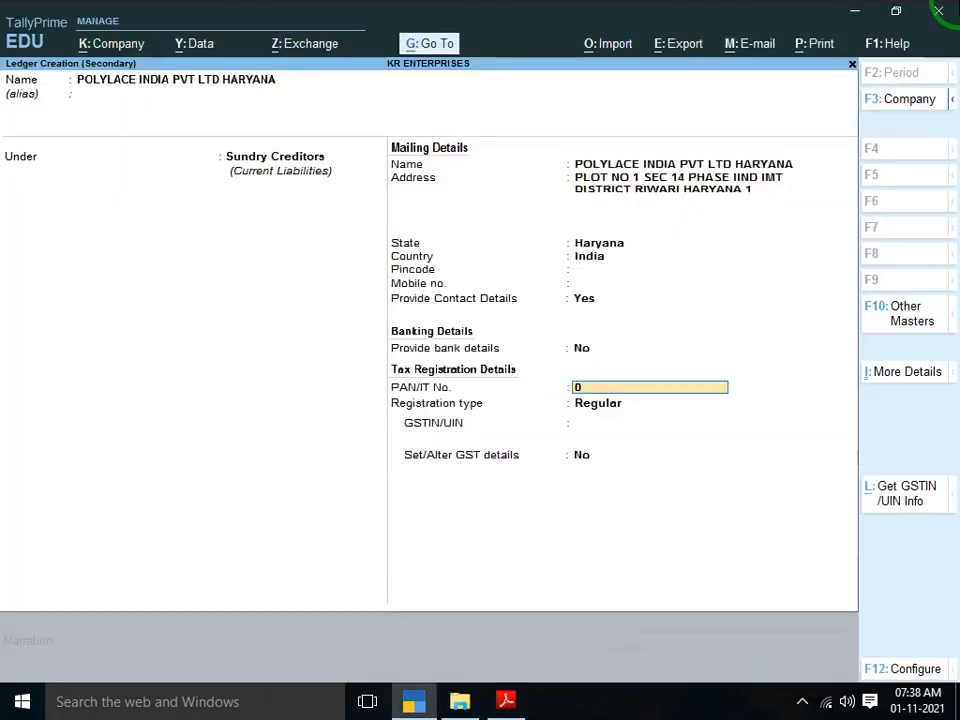
{"action": "key", "text": "alt+Tab"}
{"action": "key", "text": "alt+Tab"}
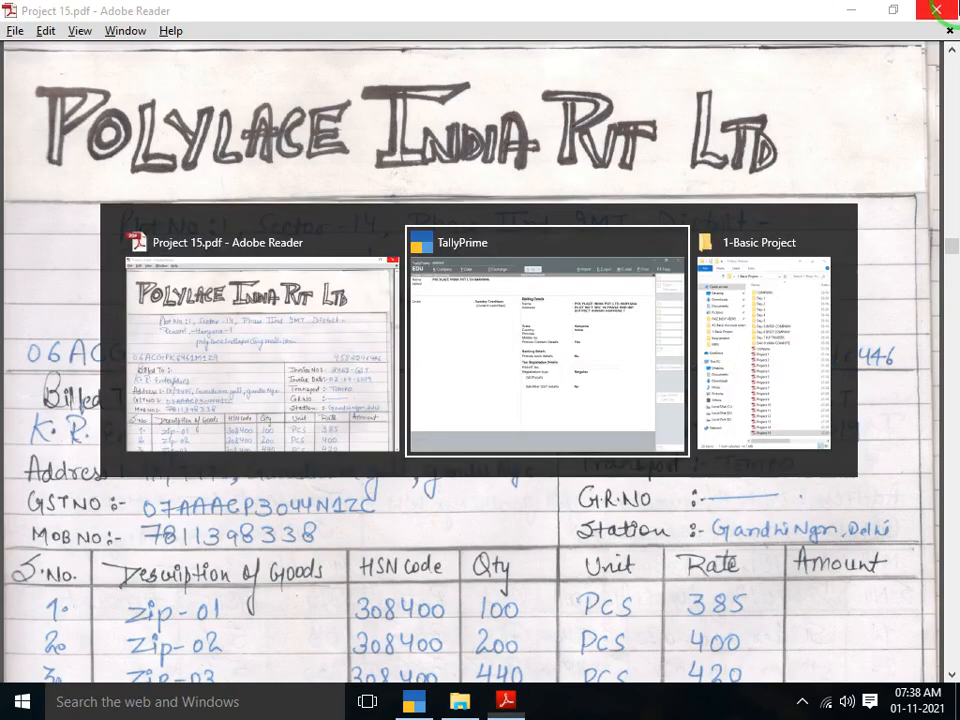
{"action": "key", "text": "alt+Tab"}
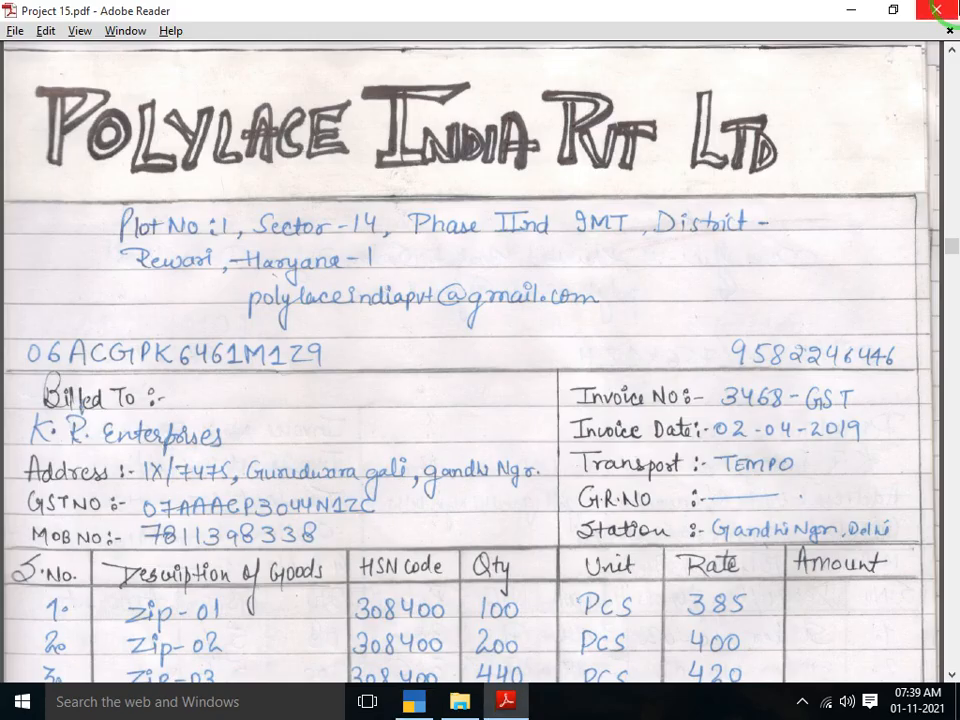
{"action": "key", "text": "alt+Tab"}
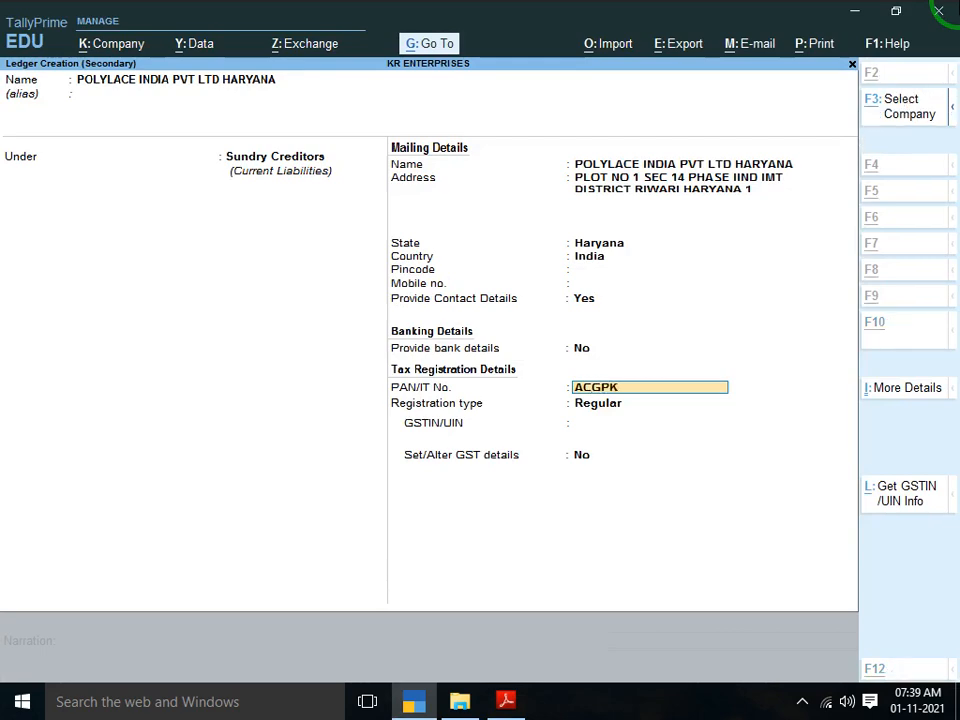
{"action": "key", "text": "alt+Tab"}
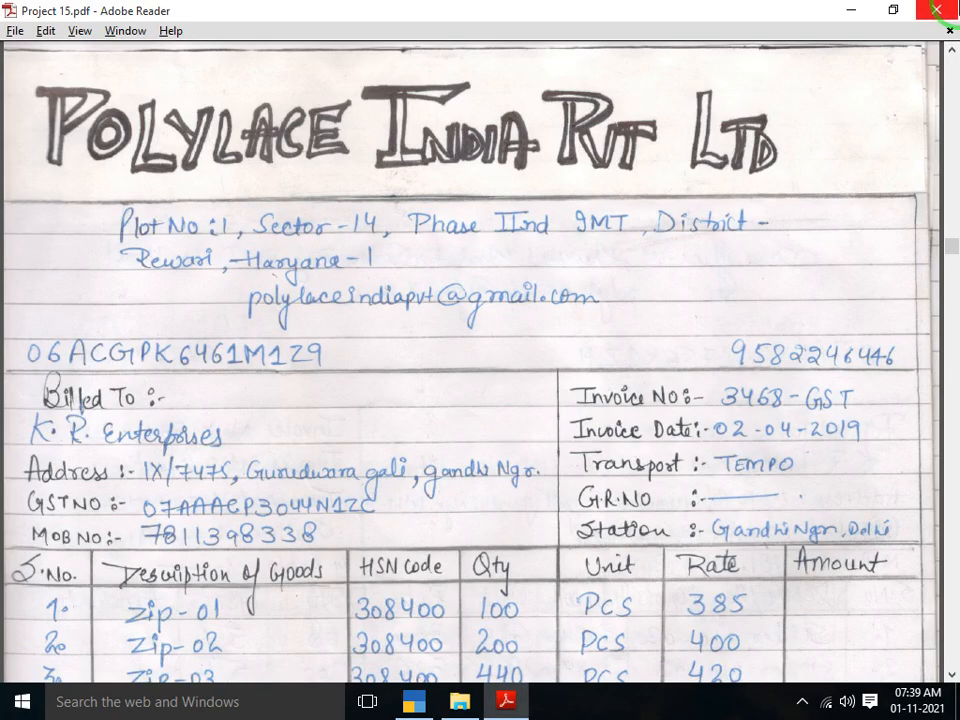
{"action": "key", "text": "alt+Tab"}
{"action": "key", "text": "alt+Tab"}
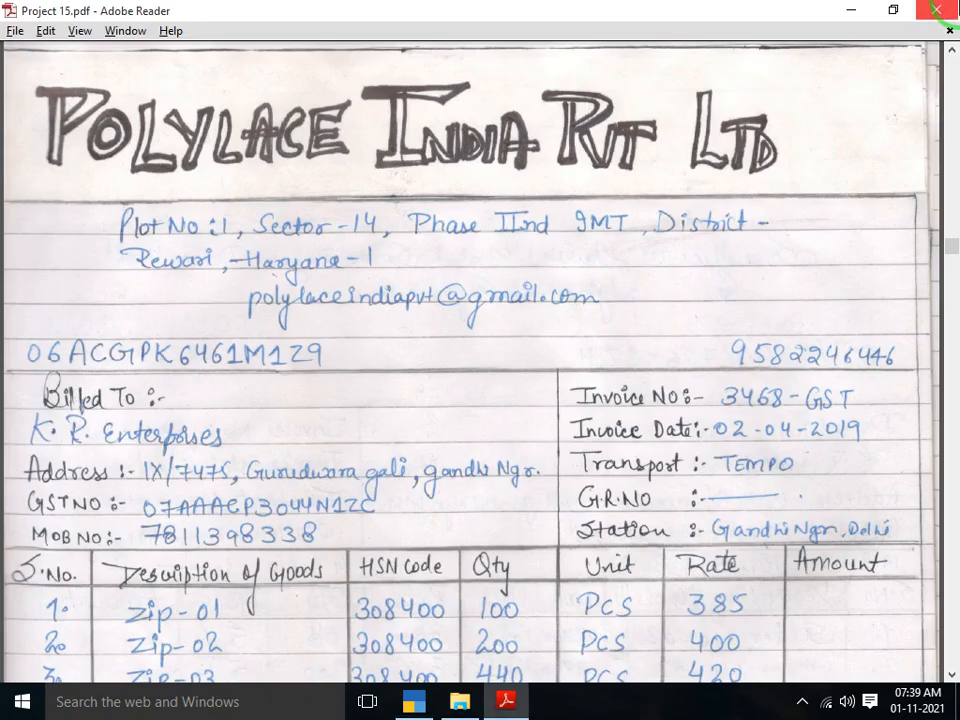
{"action": "key", "text": "alt+Tab"}
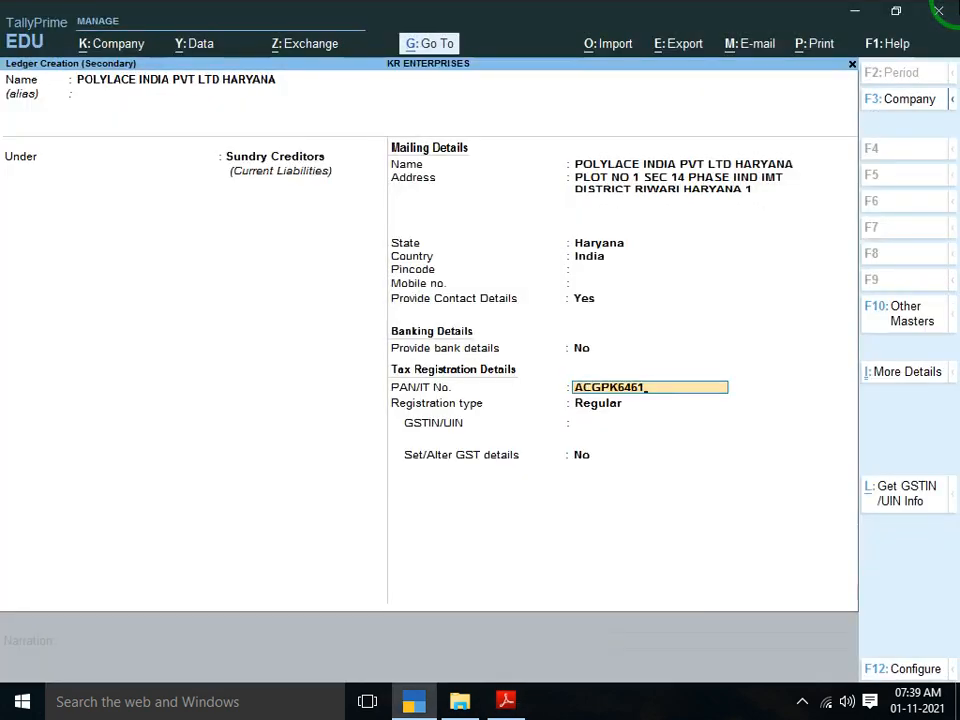
{"action": "key", "text": "Return"}
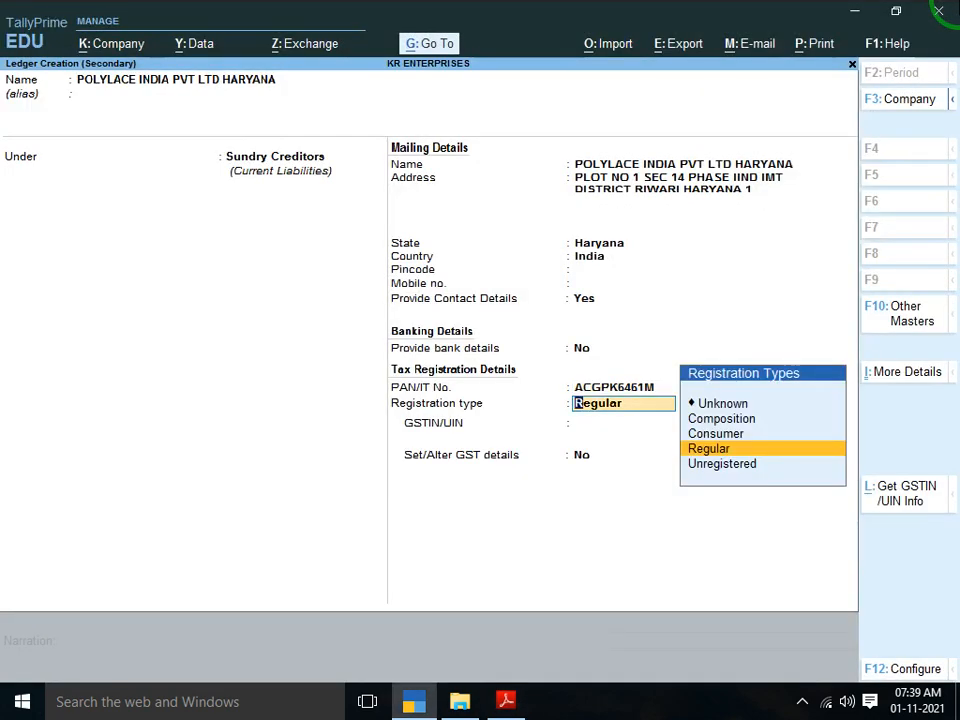
Keep Regular registration, enter the supplier's GSTIN from the invoice, and save the ledger
{"action": "key", "text": "Return"}
{"action": "key", "text": "alt+Tab"}
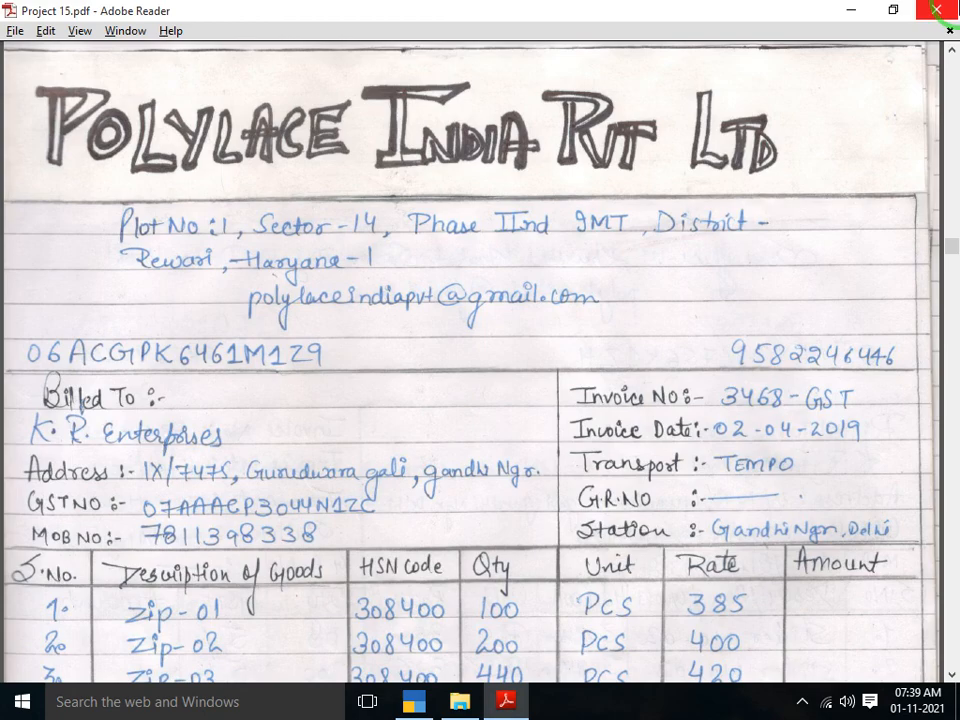
{"action": "key", "text": "alt+Tab"}
{"action": "key", "text": "alt+Tab"}
{"action": "key", "text": "alt+Tab"}
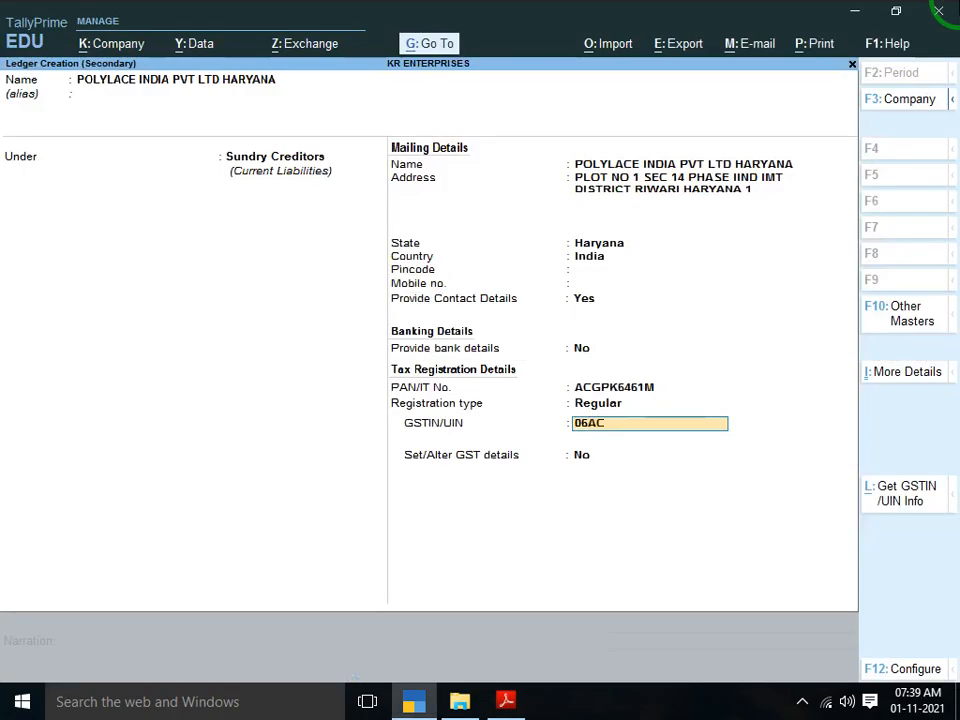
{"action": "key", "text": "alt+Tab"}
{"action": "key", "text": "alt+Tab"}
{"action": "key", "text": "alt+Tab"}
{"action": "key", "text": "alt+Tab"}
{"action": "key", "text": "alt+Tab"}
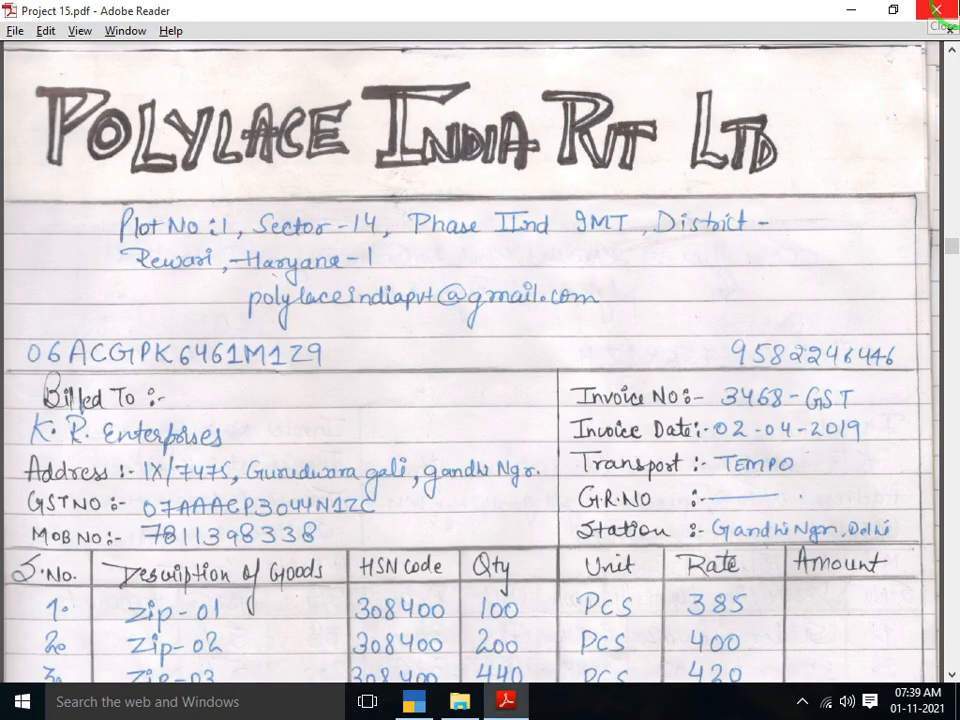
{"action": "key", "text": "alt+Tab"}
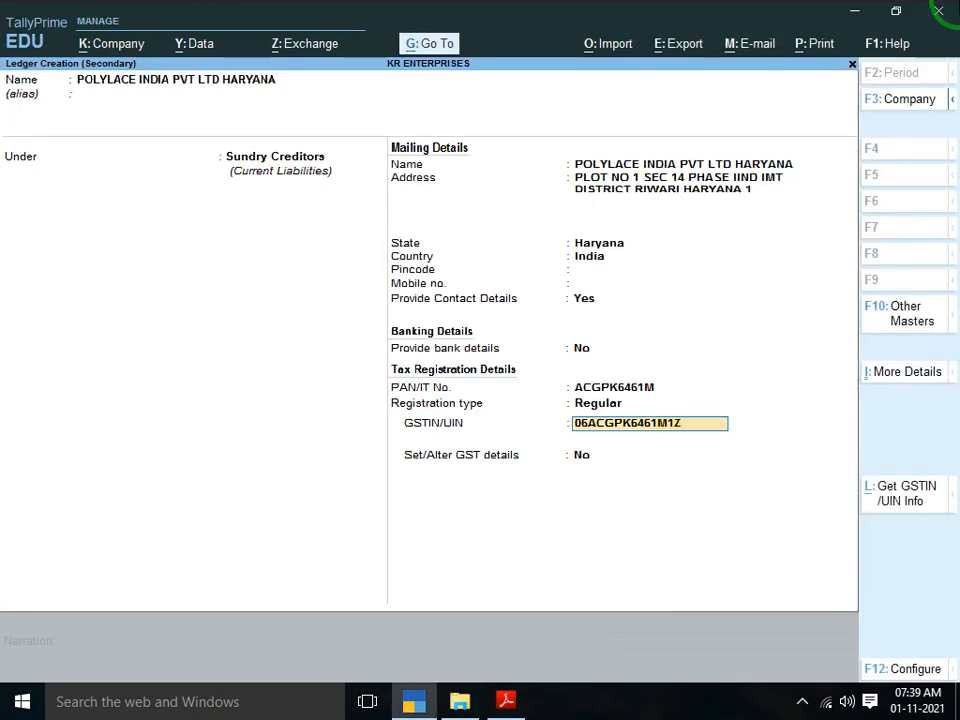
{"action": "key", "text": "alt+Tab"}
{"action": "key", "text": "alt+Tab"}
{"action": "key", "text": "Return"}
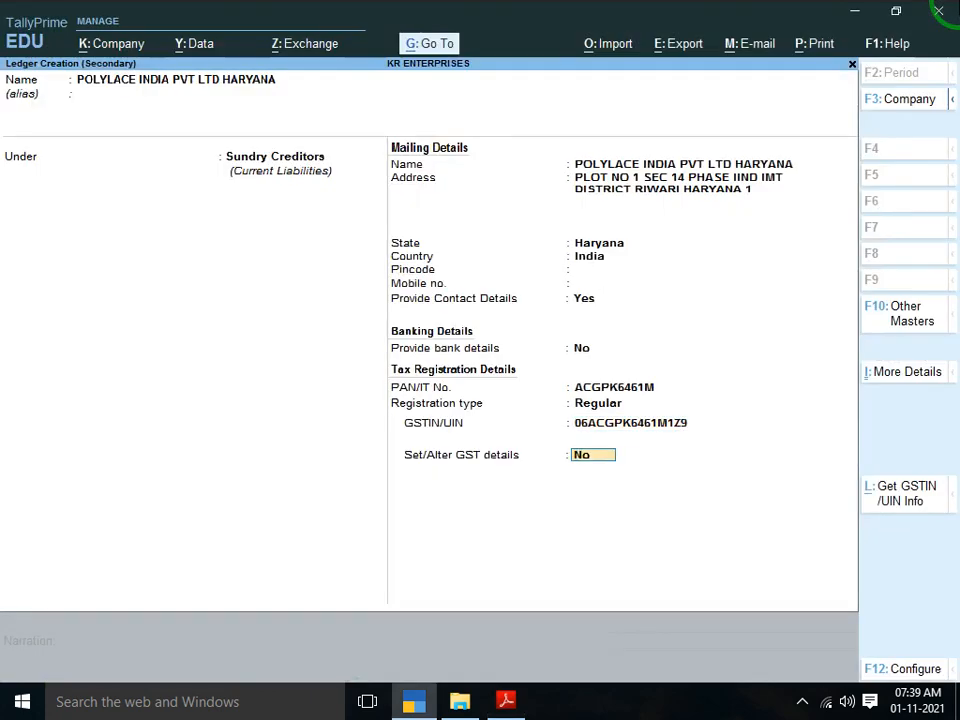
{"action": "key", "text": "Return"}
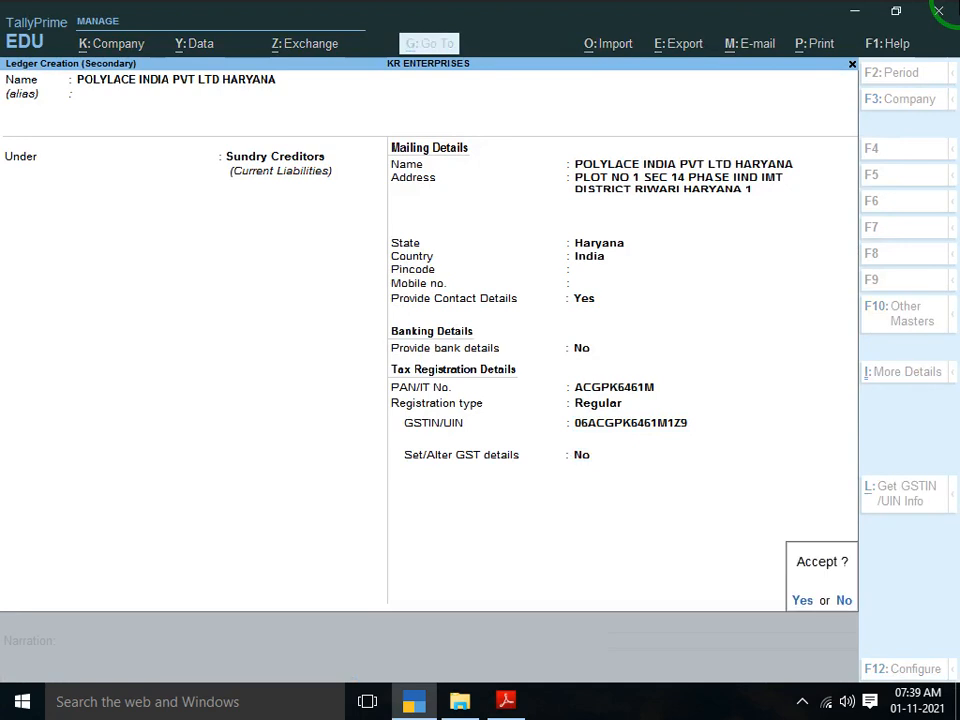
{"action": "key", "text": "Return"}
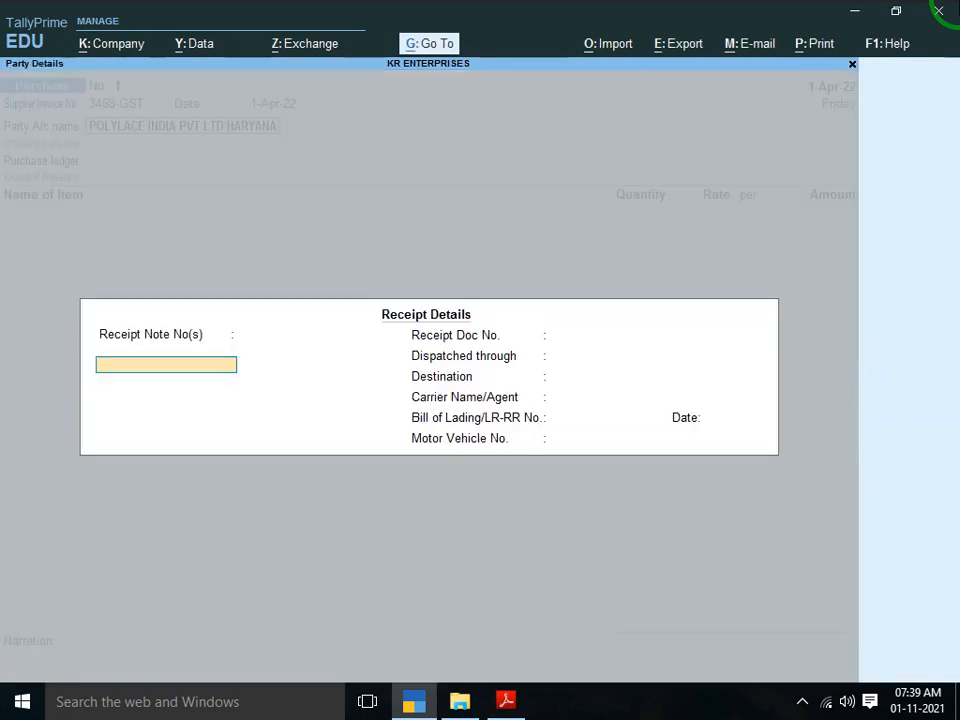
Enter HARYANA as the destination, leaving receipt note and carrier fields blank
{"action": "key", "text": "Return"}
{"action": "key", "text": "alt+Tab"}
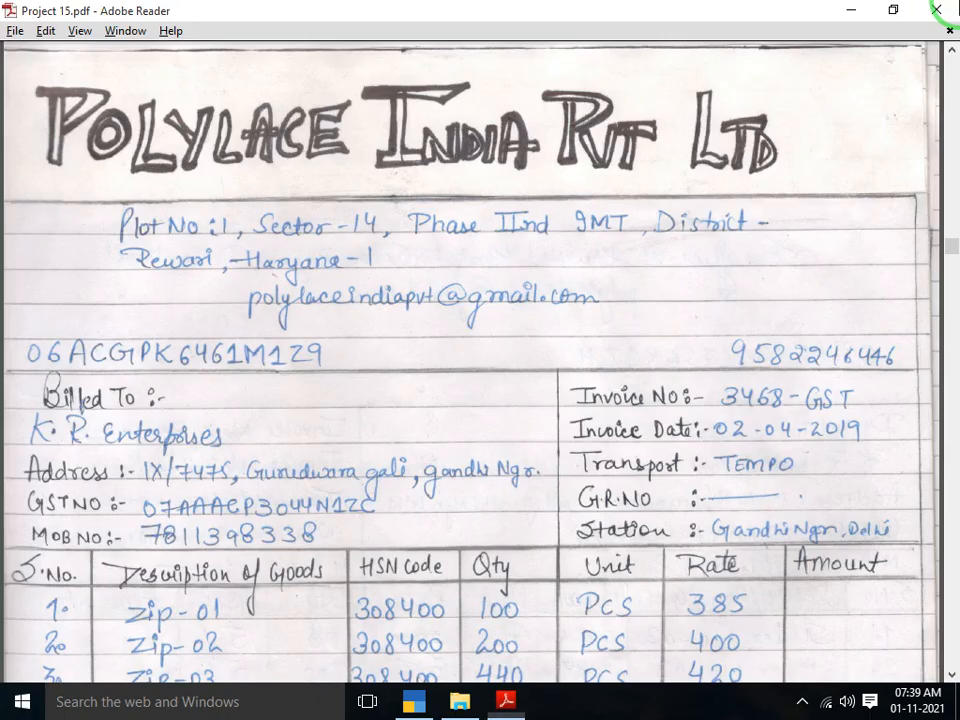
{"action": "key", "text": "Down"}
{"action": "key", "text": "Down"}
{"action": "key", "text": "Down"}
{"action": "key", "text": "Down"}
{"action": "key", "text": "Down"}
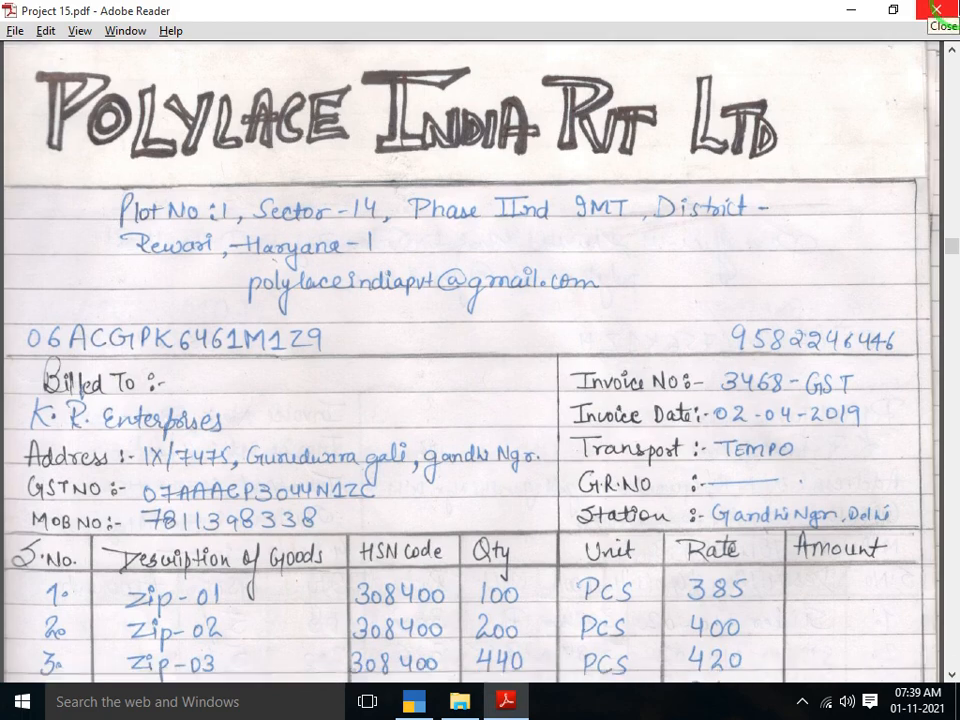
{"action": "key", "text": "alt+Tab"}
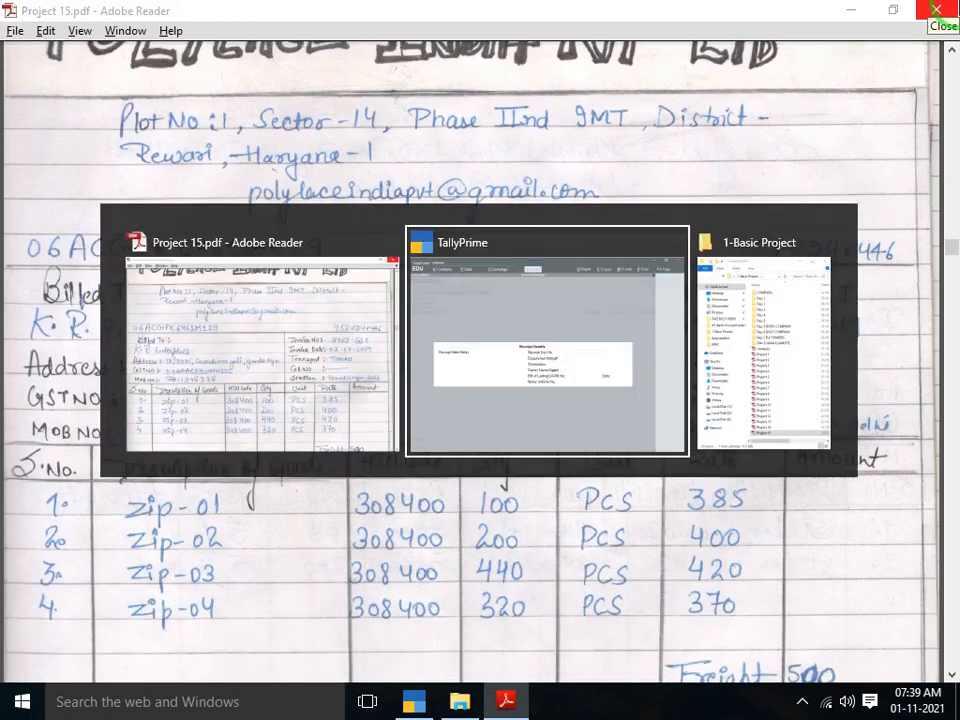
{"action": "key", "text": "Return"}
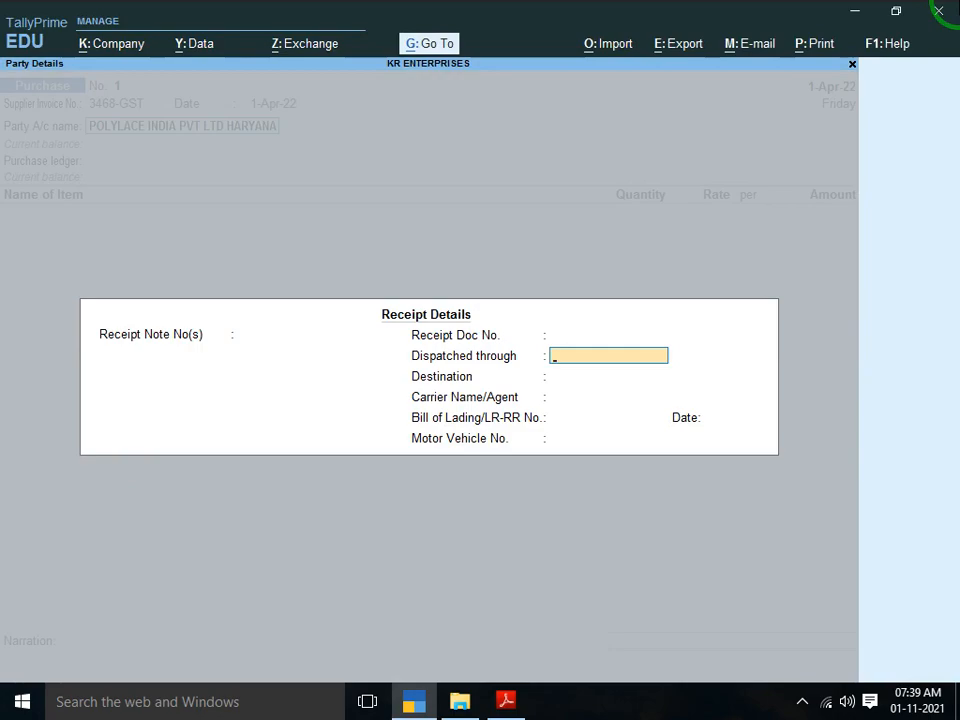
{"action": "key", "text": "Return"}
{"action": "key", "text": "alt+Tab"}
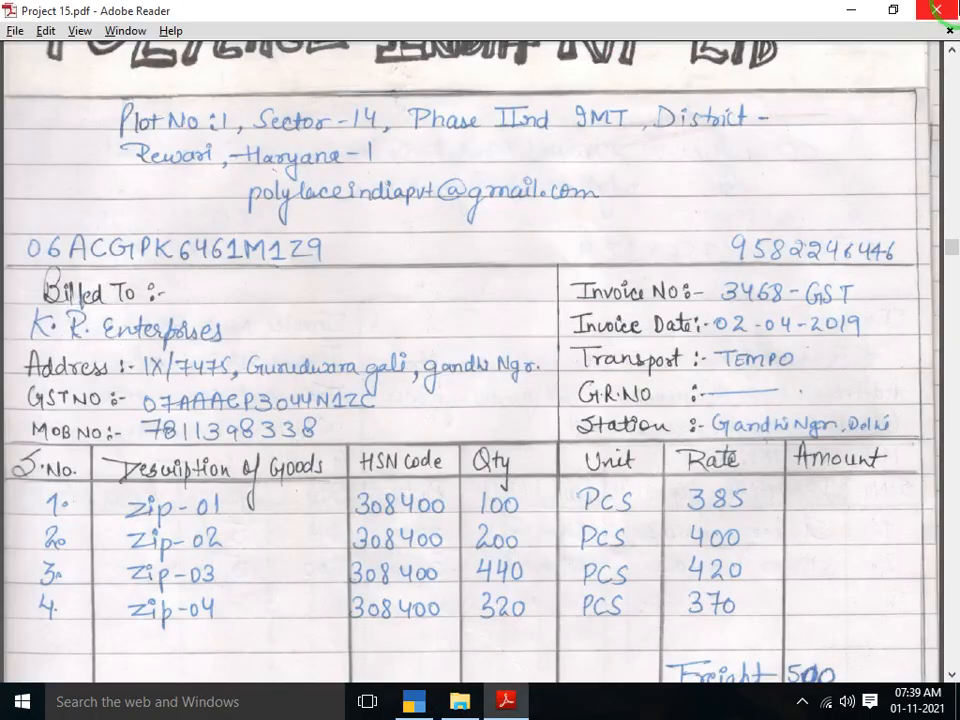
{"action": "key", "text": "alt+Tab"}
{"action": "type", "text": "HARYANA"}
{"action": "key", "text": "Return"}
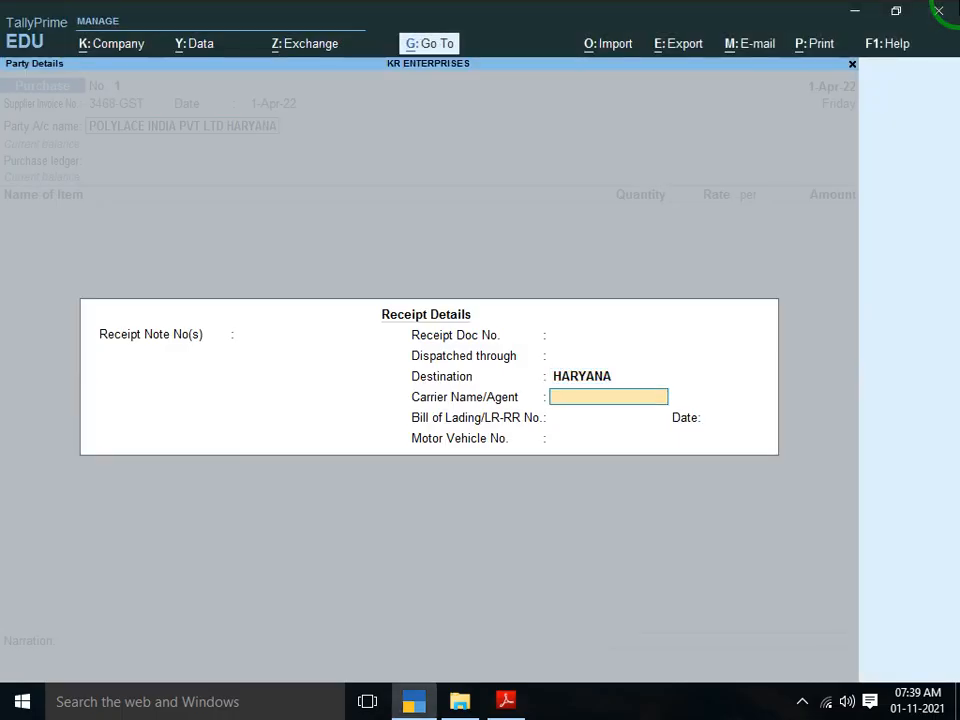
{"action": "key", "text": "Return"}
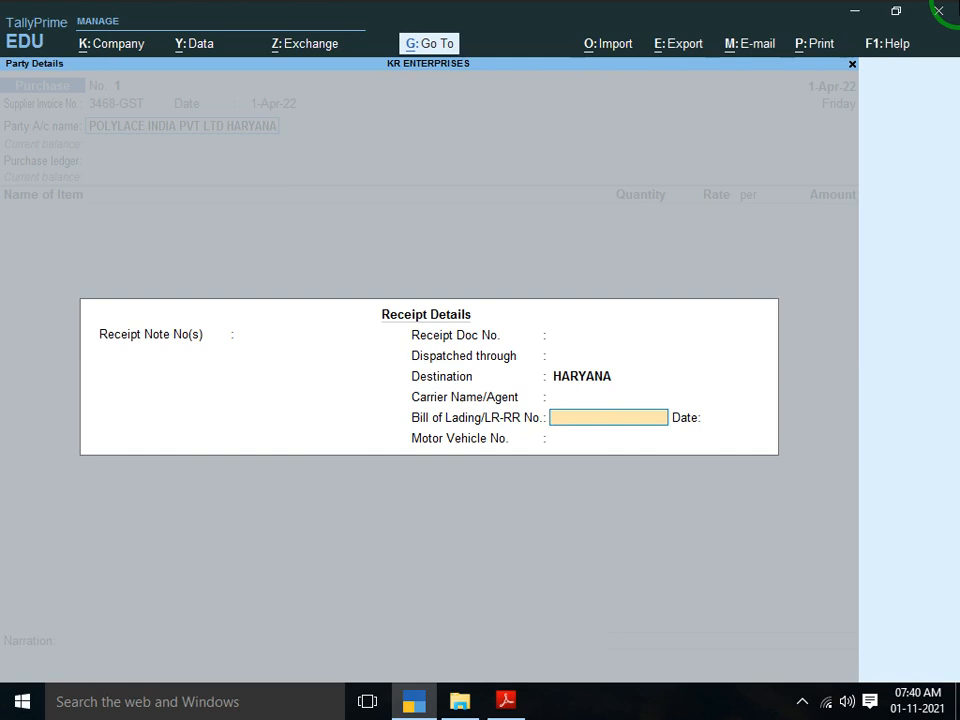
Set the bill of lading date to 1-Apr-22 and dispatch through TEMPO, then accept Receipt Details
{"action": "key", "text": "alt+Tab"}
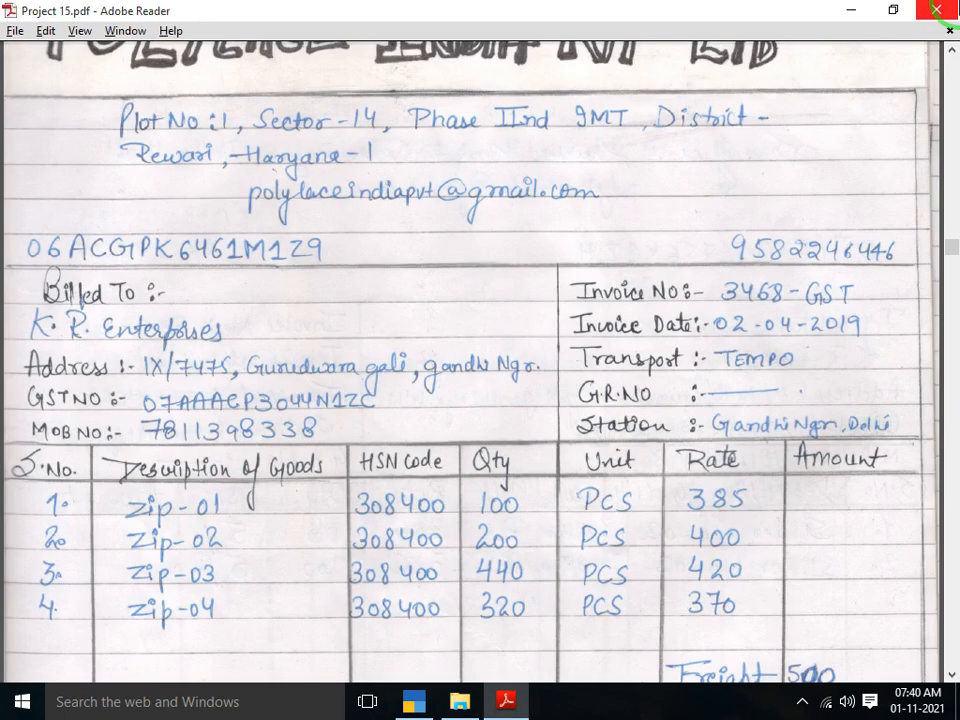
{"action": "key", "text": "alt+Tab"}
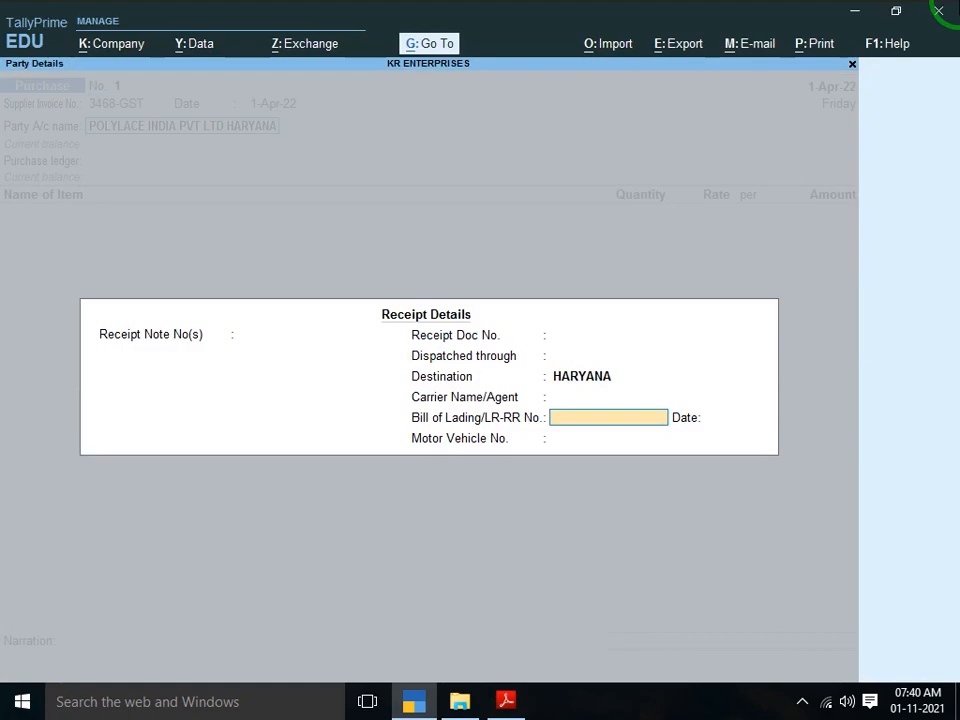
{"action": "key", "text": "alt+Tab"}
{"action": "key", "text": "alt+Tab"}
{"action": "key", "text": "Return"}
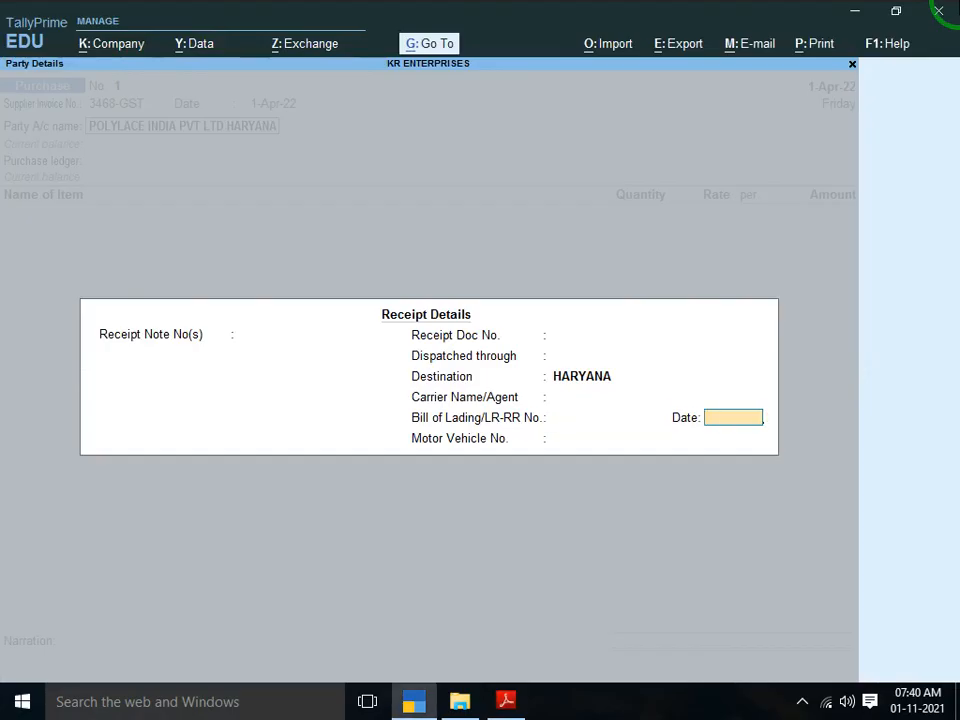
{"action": "type", "text": "1"}
{"action": "key", "text": "Return"}
{"action": "key", "text": "Up"}
{"action": "key", "text": "Up"}
{"action": "key", "text": "Up"}
{"action": "key", "text": "Up"}
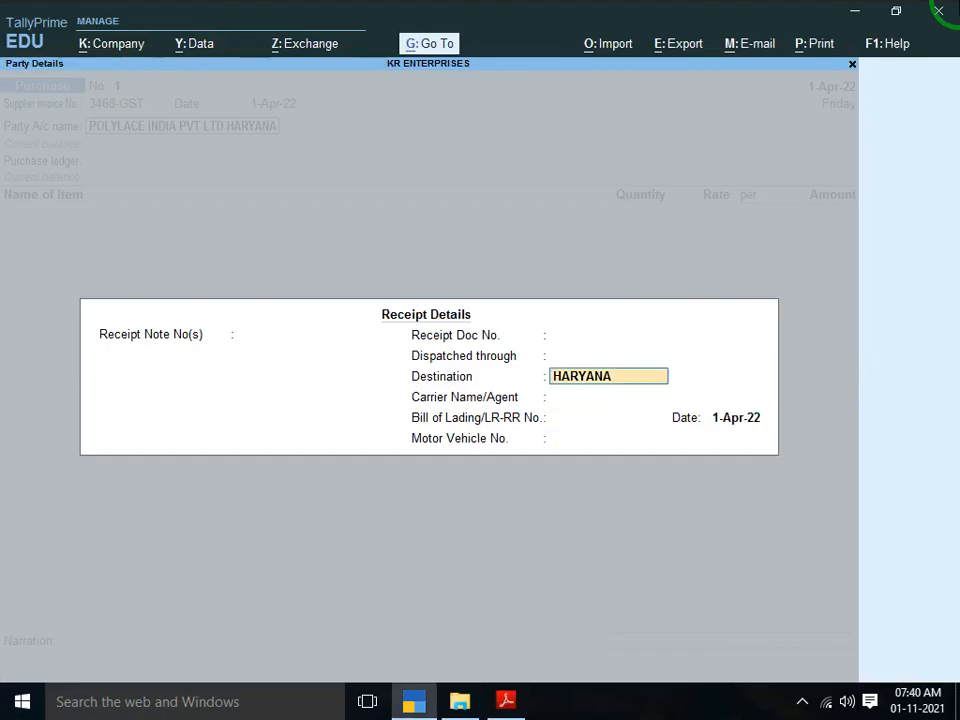
{"action": "key", "text": "alt+Tab"}
{"action": "key", "text": "alt+Tab"}
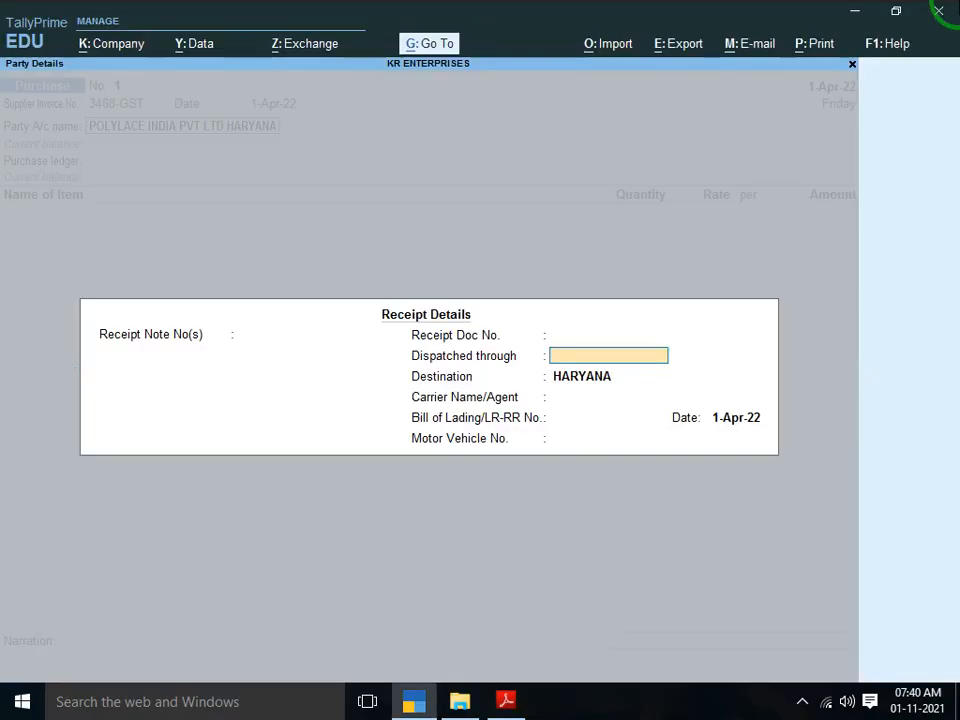
{"action": "type", "text": "TEMPO"}
{"action": "key", "text": "Return"}
{"action": "key", "text": "Return"}
{"action": "key", "text": "Return"}
{"action": "key", "text": "Return"}
{"action": "key", "text": "Return"}
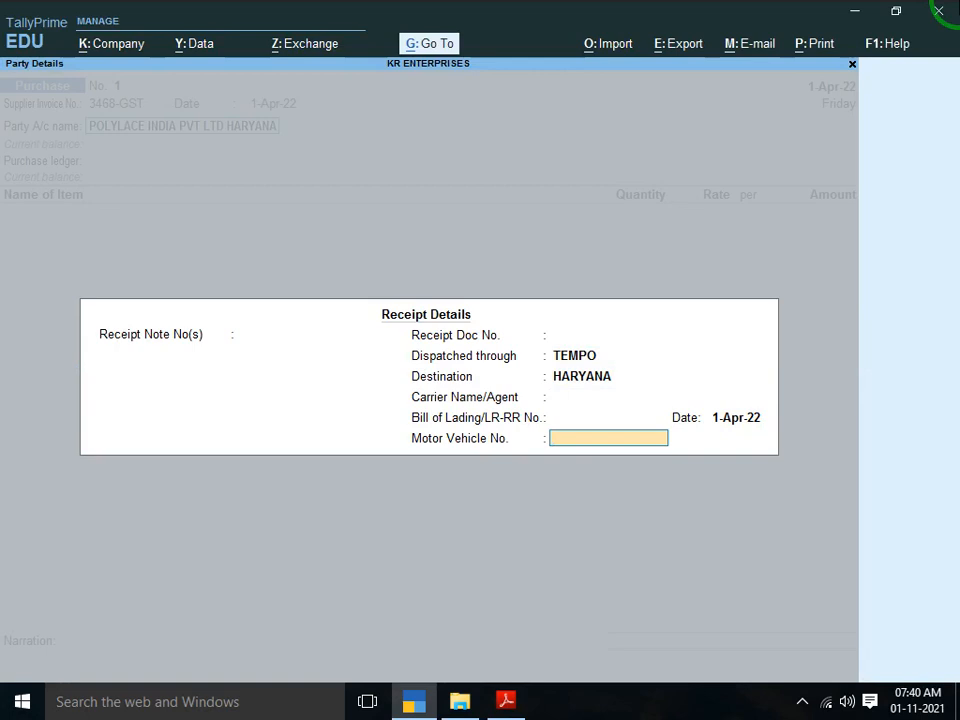
{"action": "key", "text": "Return"}
{"action": "key", "text": "Return"}
{"action": "key", "text": "Return"}
{"action": "key", "text": "Return"}
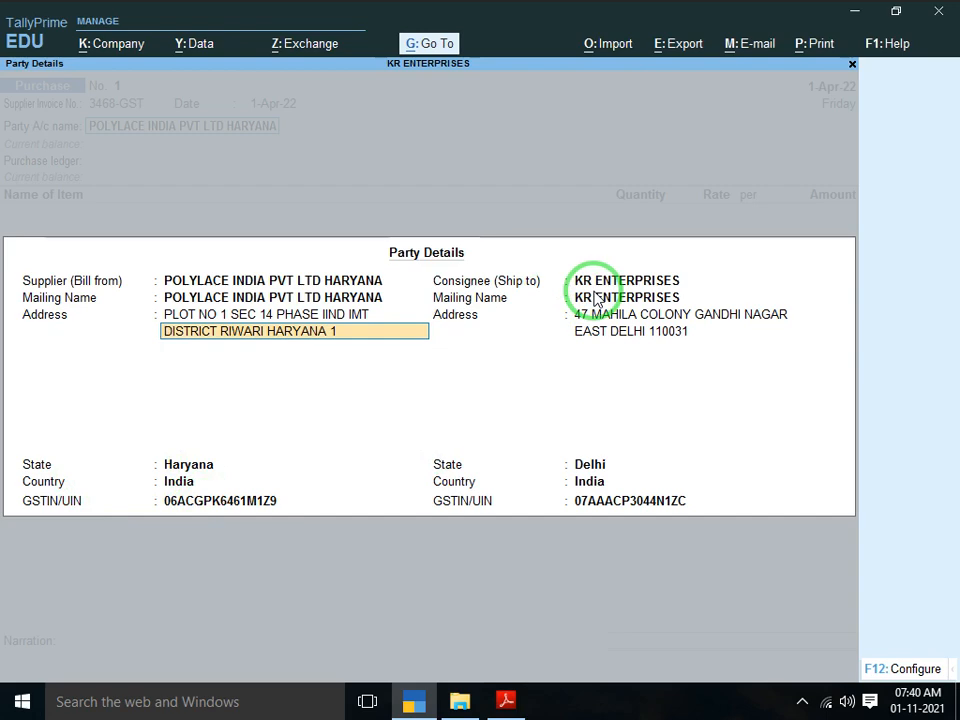
Accept supplier state Haryana and consignee state Delhi in Party Details
{"action": "key", "text": "Return"}
{"action": "key", "text": "Return"}
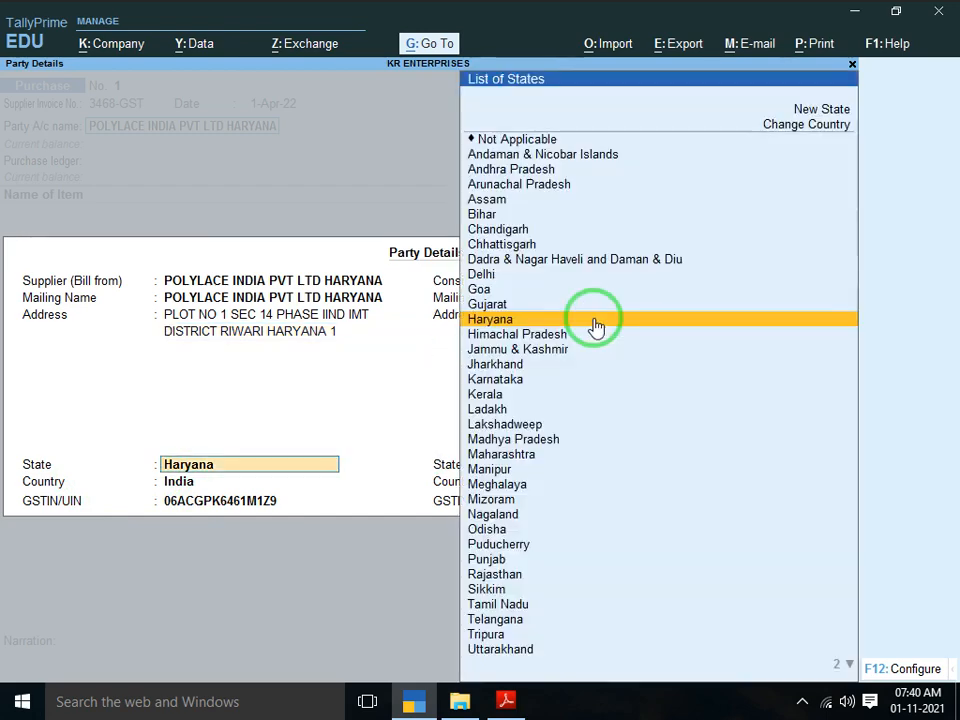
{"action": "key", "text": "Return"}
{"action": "key", "text": "Return"}
{"action": "key", "text": "Return"}
{"action": "key", "text": "Return"}
{"action": "key", "text": "Return"}
{"action": "key", "text": "Return"}
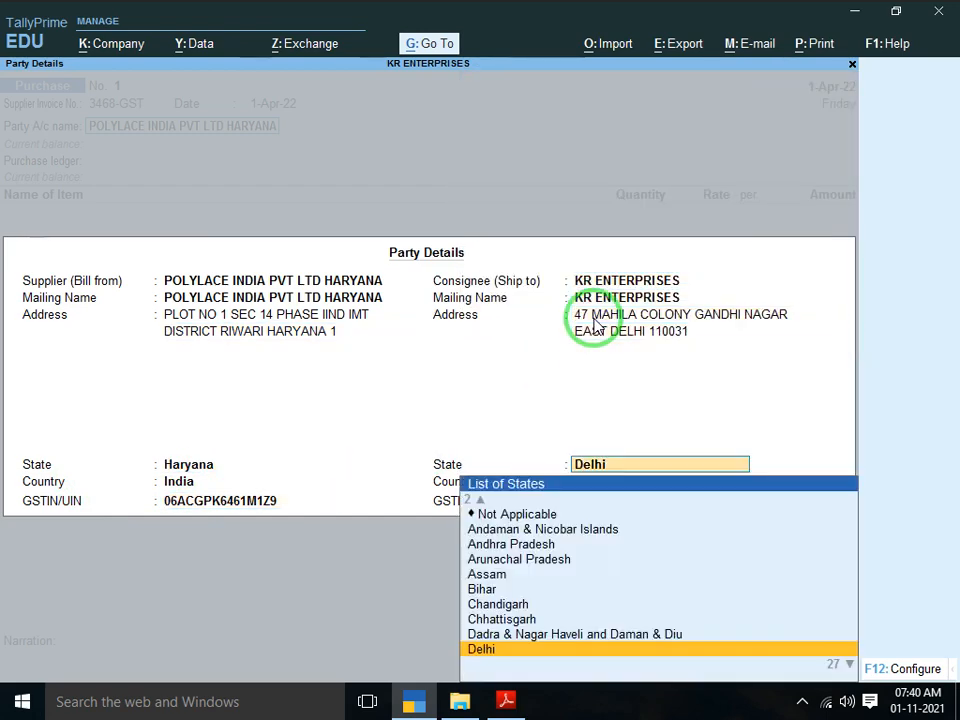
{"action": "key", "text": "Return"}
{"action": "key", "text": "Return"}
{"action": "key", "text": "Return"}
{"action": "key", "text": "Down"}
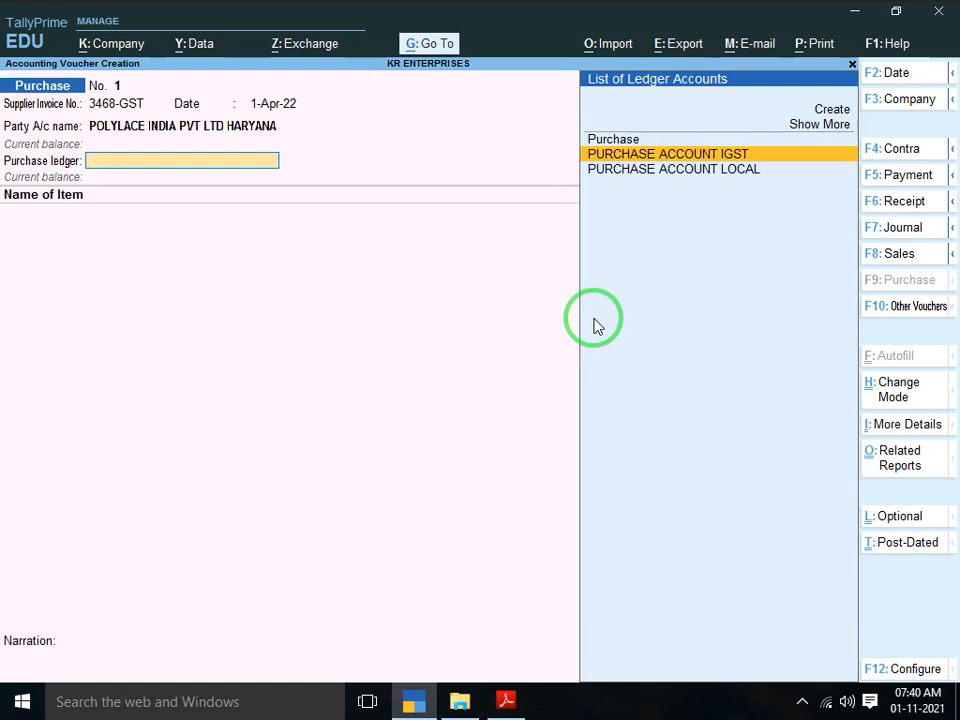
Choose PURCHASE ACCOUNT IGST as the voucher's purchase ledger
{"action": "key", "text": "Down"}
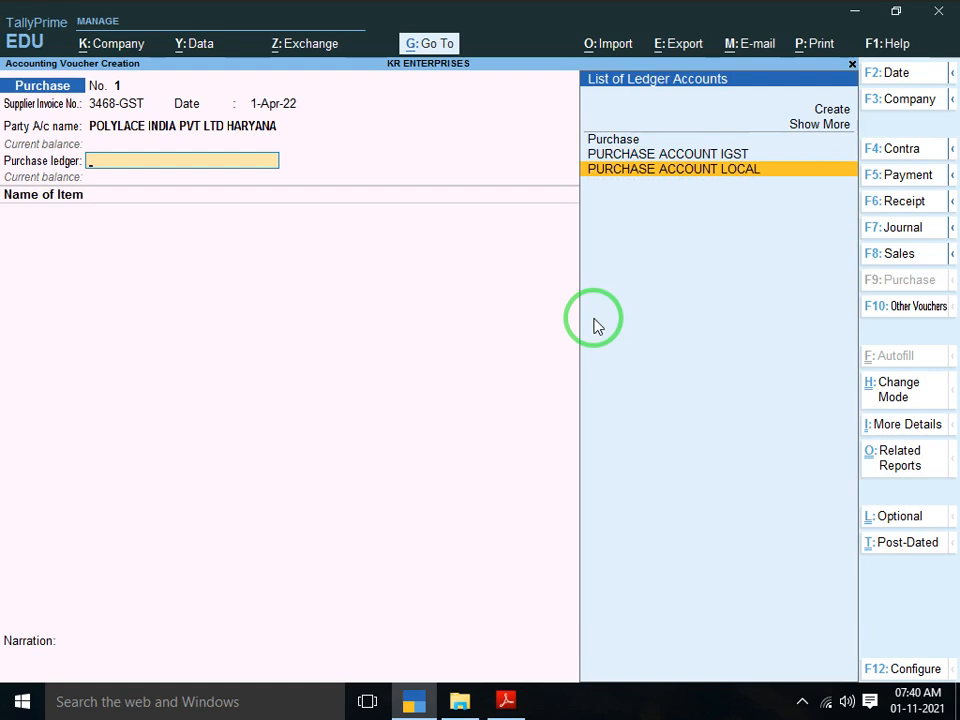
{"action": "key", "text": "Up"}
{"action": "key", "text": "Down"}
{"action": "key", "text": "Up"}
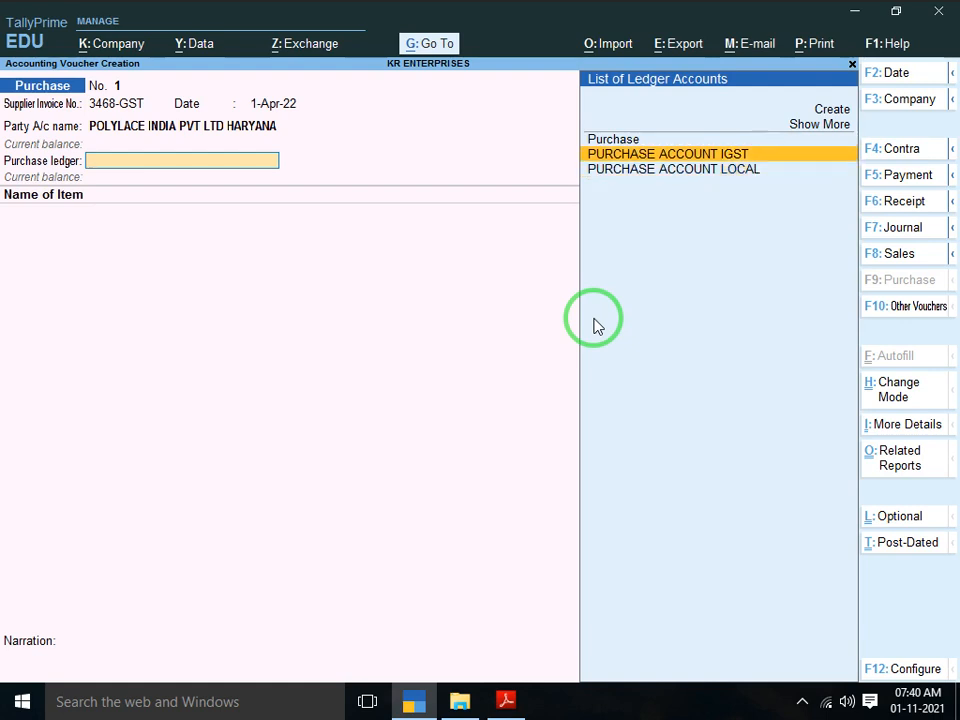
{"action": "key", "text": "Down"}
{"action": "key", "text": "Up"}
{"action": "key", "text": "Return"}
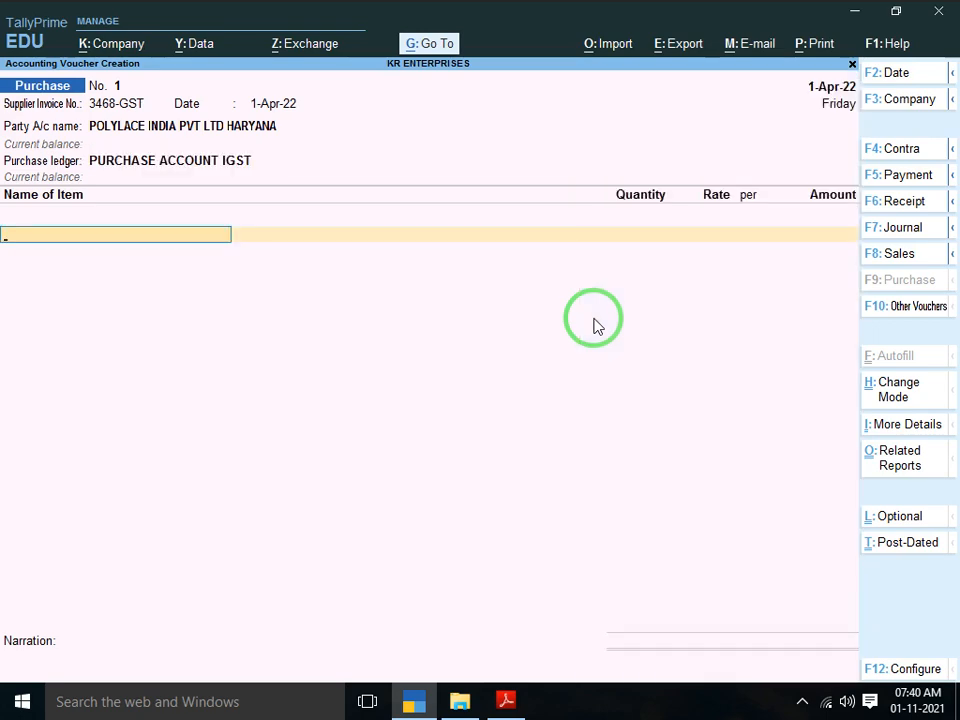
Review the item list on the invoice PDF and begin a new stock item with Alt+C
{"action": "key", "text": "alt+Tab"}
{"action": "scroll", "coordinate": [593, 318], "scroll_direction": "down", "scroll_amount": 1}
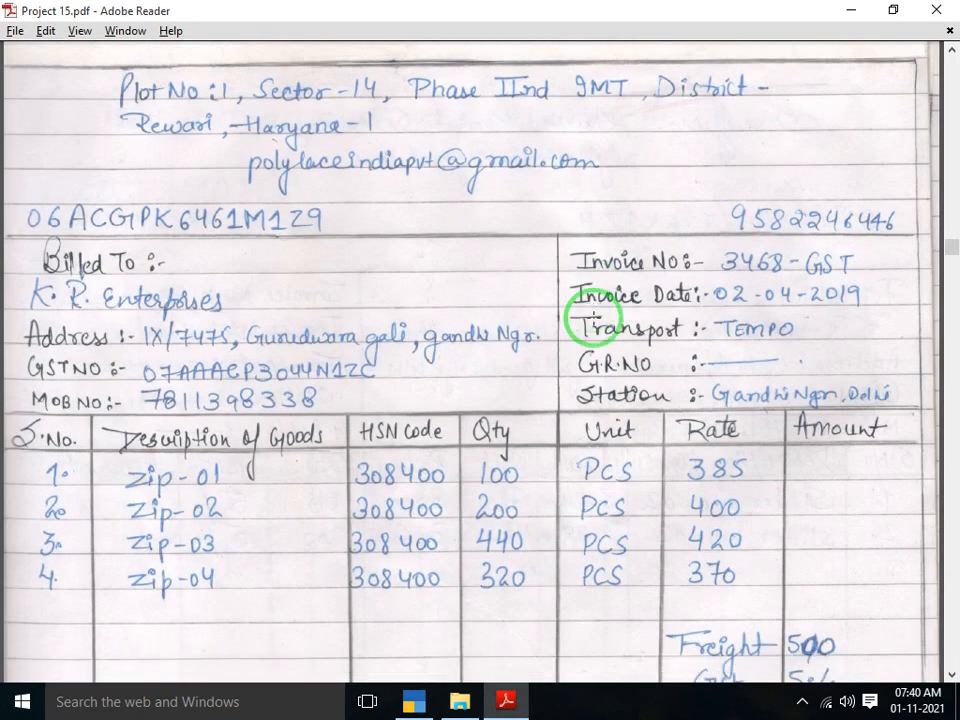
{"action": "scroll", "coordinate": [593, 318], "scroll_direction": "down", "scroll_amount": 1}
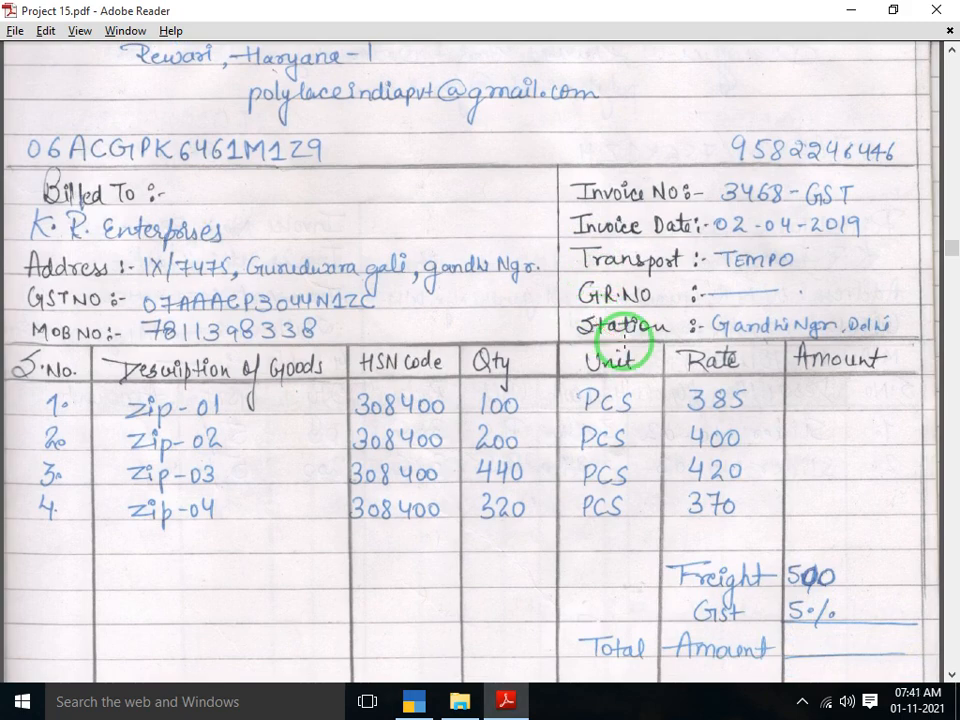
{"action": "scroll", "coordinate": [622, 343], "scroll_direction": "down", "scroll_amount": 3}
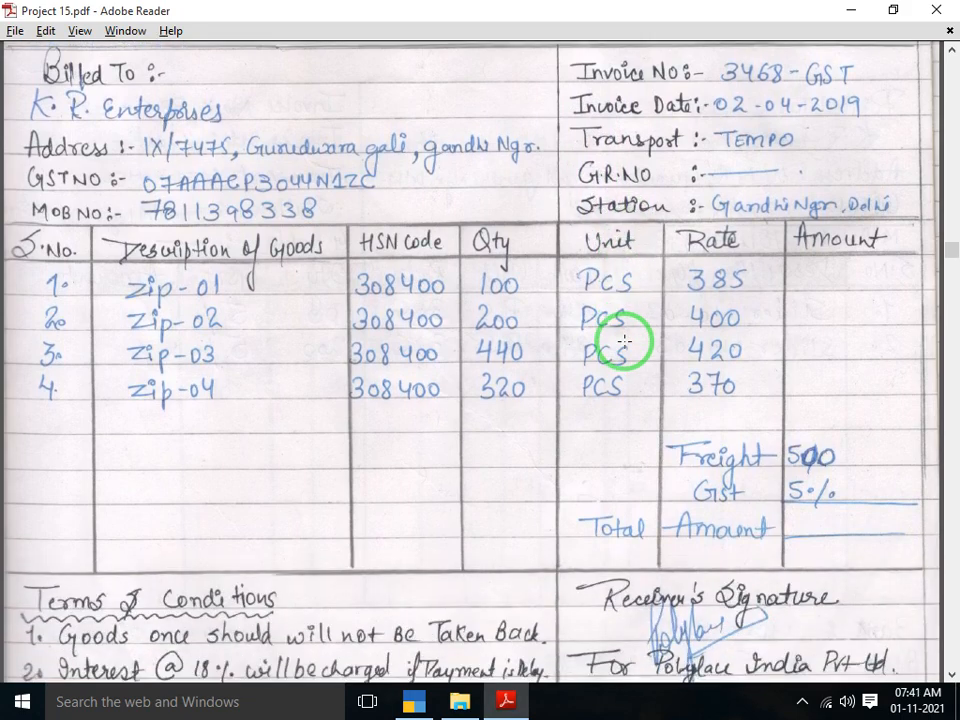
{"action": "scroll", "coordinate": [622, 343], "scroll_direction": "down", "scroll_amount": 1}
{"action": "key", "text": "alt+Tab"}
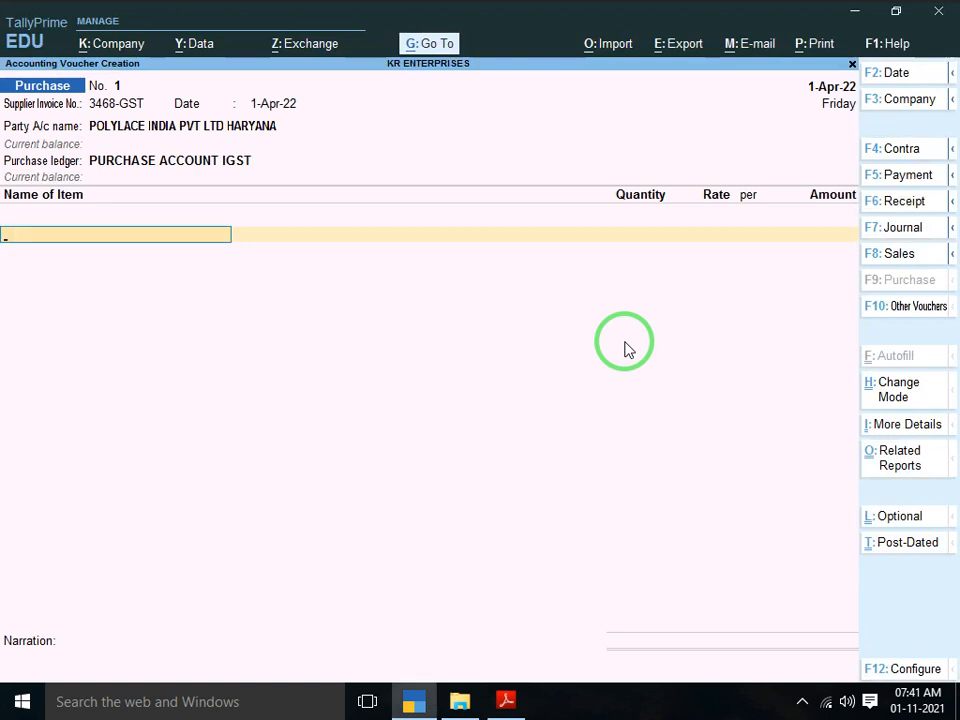
{"action": "key", "text": "alt+c"}
Name the stock item ZIP01 under Primary with unit PCS and enable standard rates
{"action": "type", "text": "ZIP"}
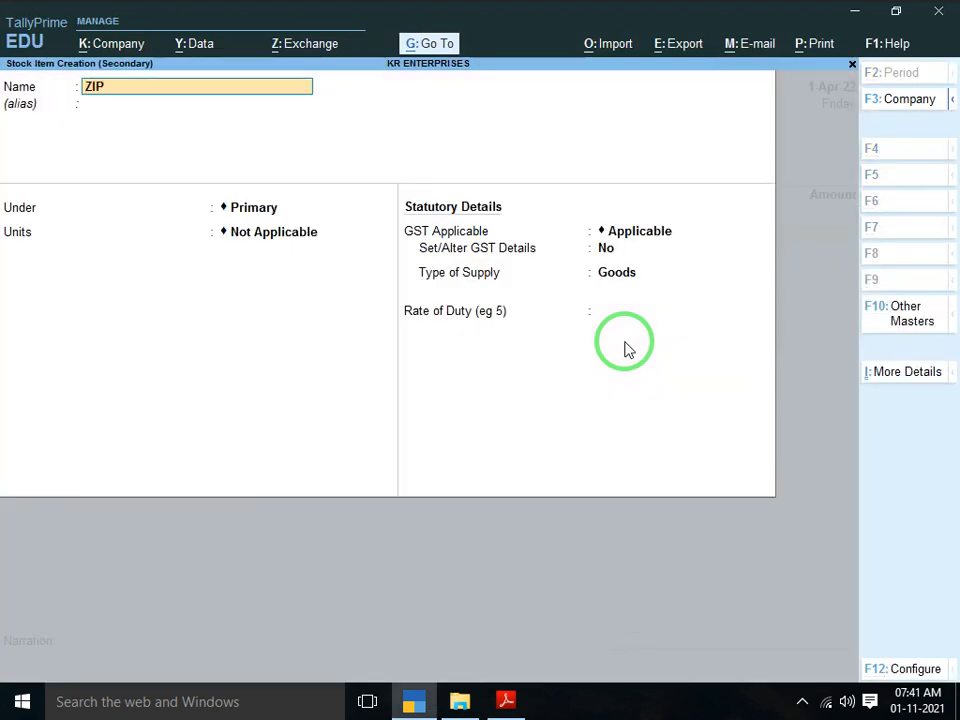
{"action": "type", "text": "01"}
{"action": "key", "text": "Return"}
{"action": "key", "text": "Return"}
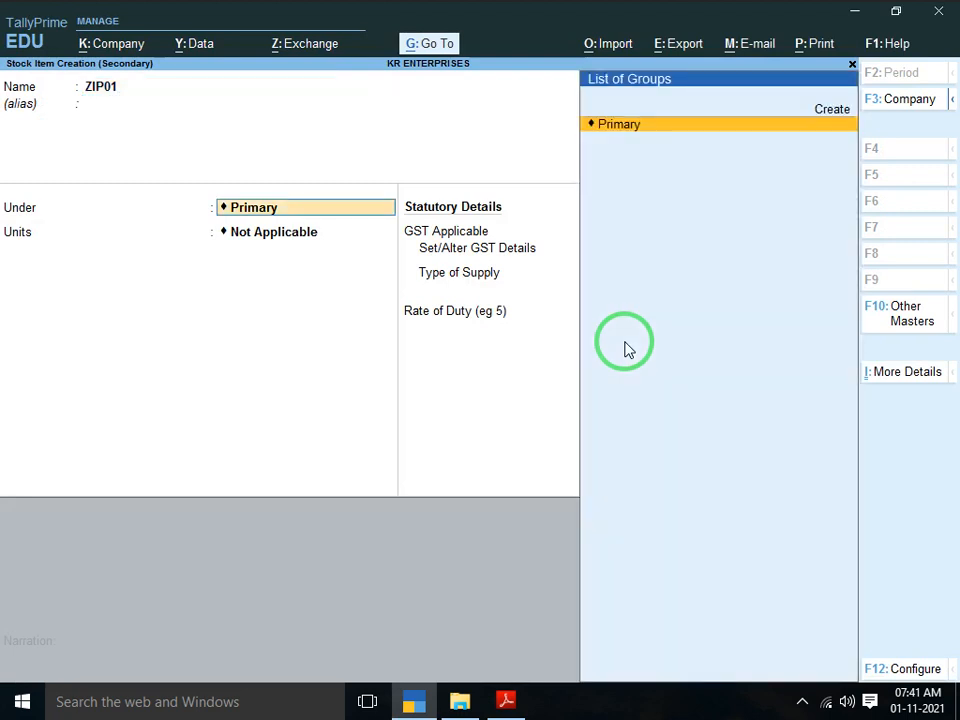
{"action": "key", "text": "Return"}
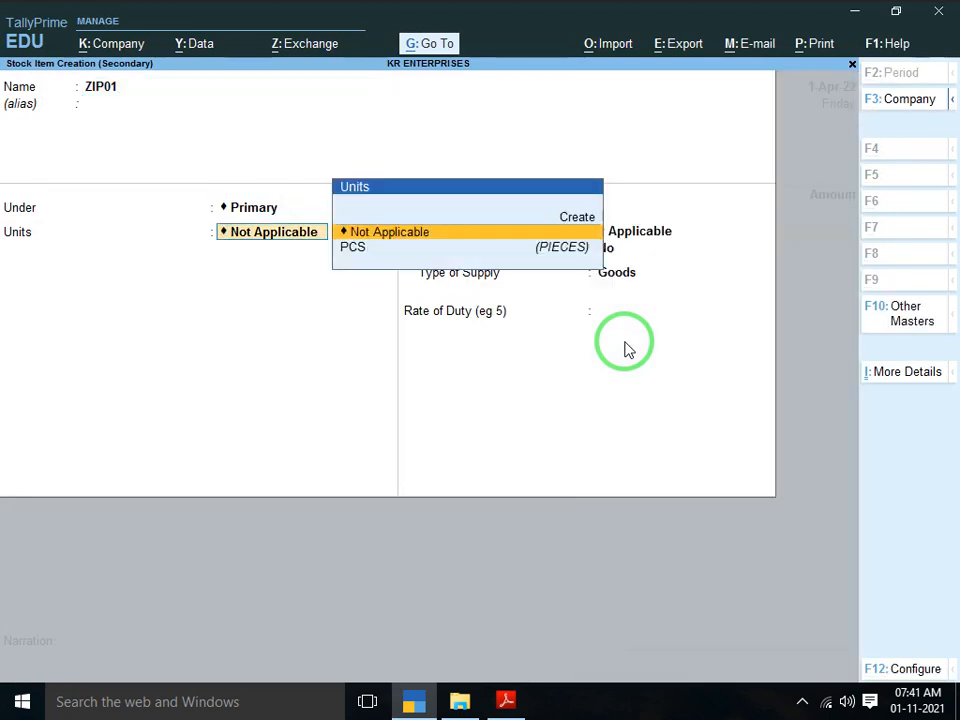
{"action": "key", "text": "Down"}
{"action": "key", "text": "Return"}
{"action": "type", "text": "y"}
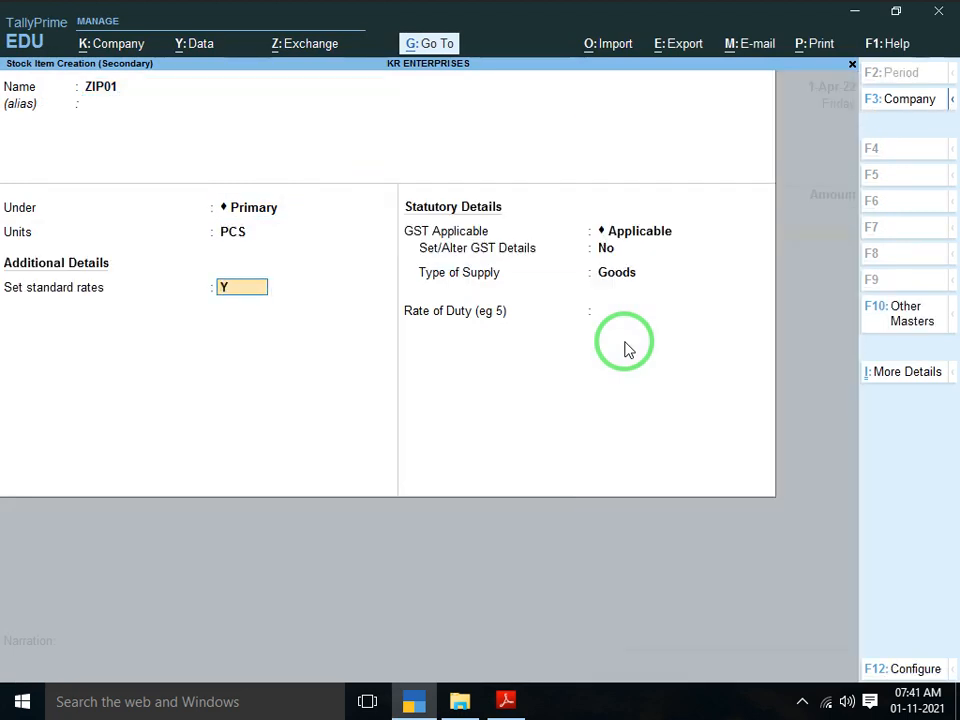
{"action": "key", "text": "Return"}
{"action": "key", "text": "Return"}
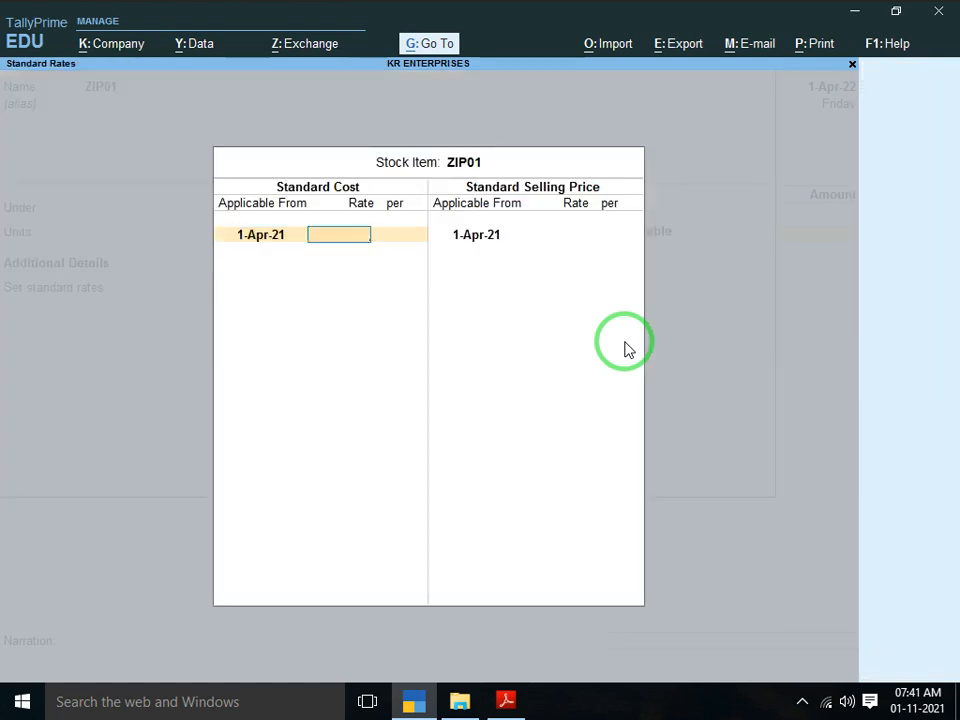
Set ZIP01's standard cost to 385 and selling price to 400, and enable GST details
{"action": "key", "text": "alt+Tab"}
{"action": "key", "text": "alt+Tab"}
{"action": "type", "text": "385"}
{"action": "key", "text": "Return"}
{"action": "key", "text": "Return"}
{"action": "key", "text": "Return"}
{"action": "key", "text": "Return"}
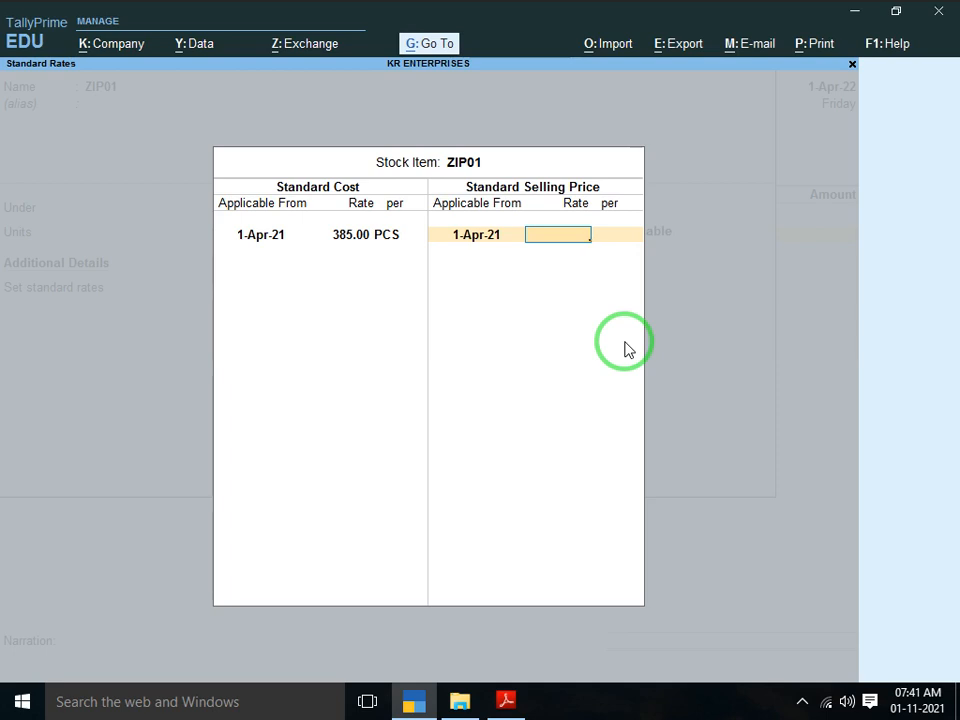
{"action": "type", "text": "400"}
{"action": "key", "text": "Return"}
{"action": "key", "text": "Return"}
{"action": "key", "text": "Return"}
{"action": "key", "text": "Return"}
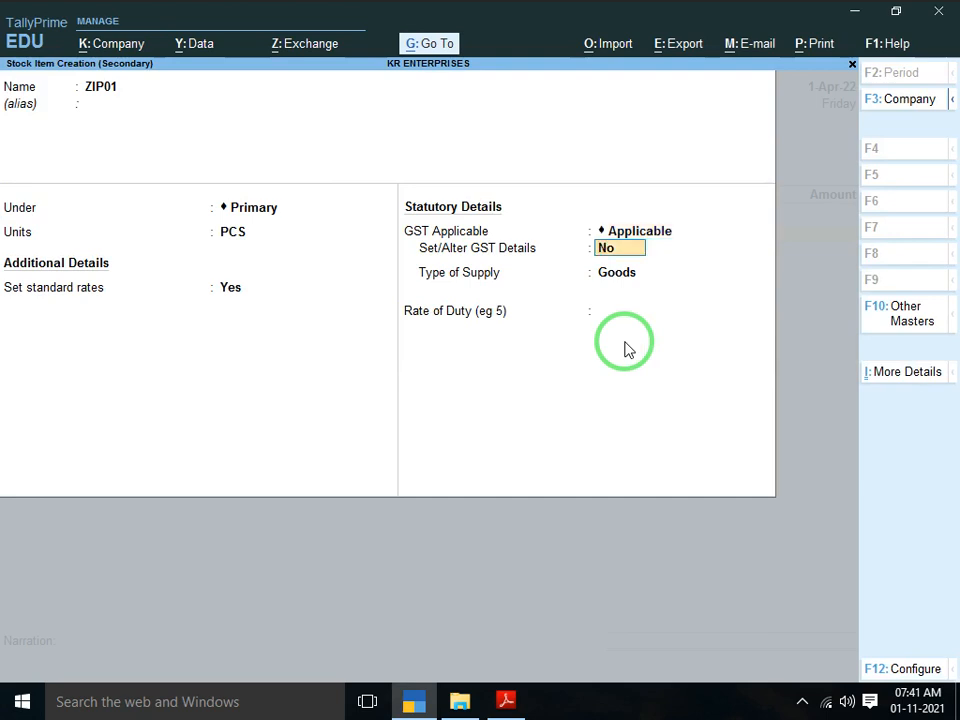
{"action": "type", "text": "Y"}
{"action": "key", "text": "Return"}
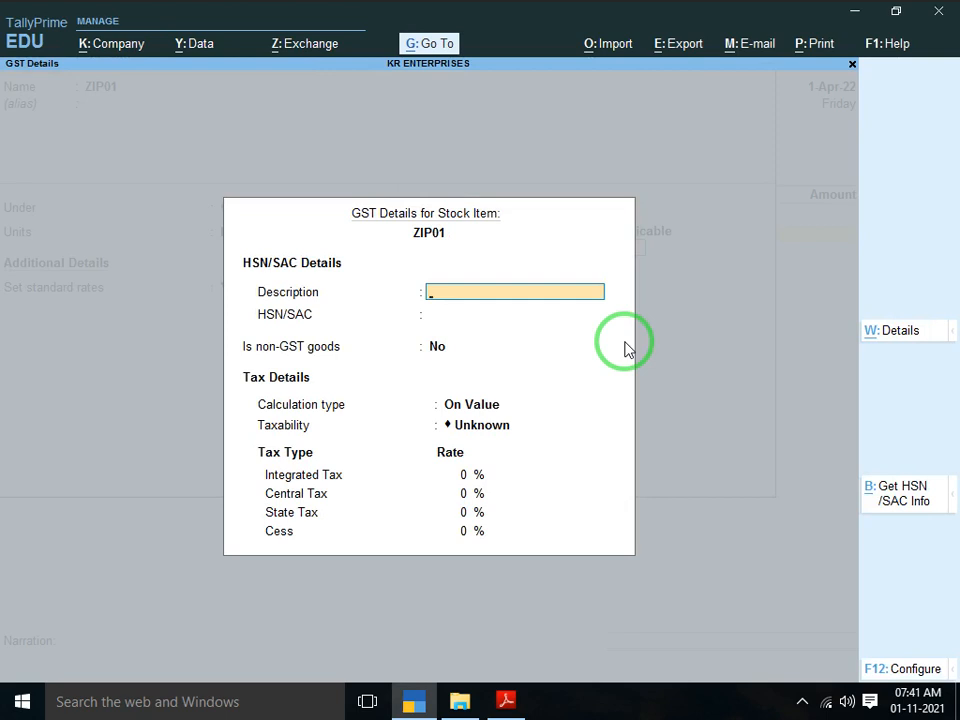
Give ZIP01 GST description ZIP and HSN/SAC 308400, then open F12 Configure
{"action": "type", "text": "ZIP"}
{"action": "key", "text": "Return"}
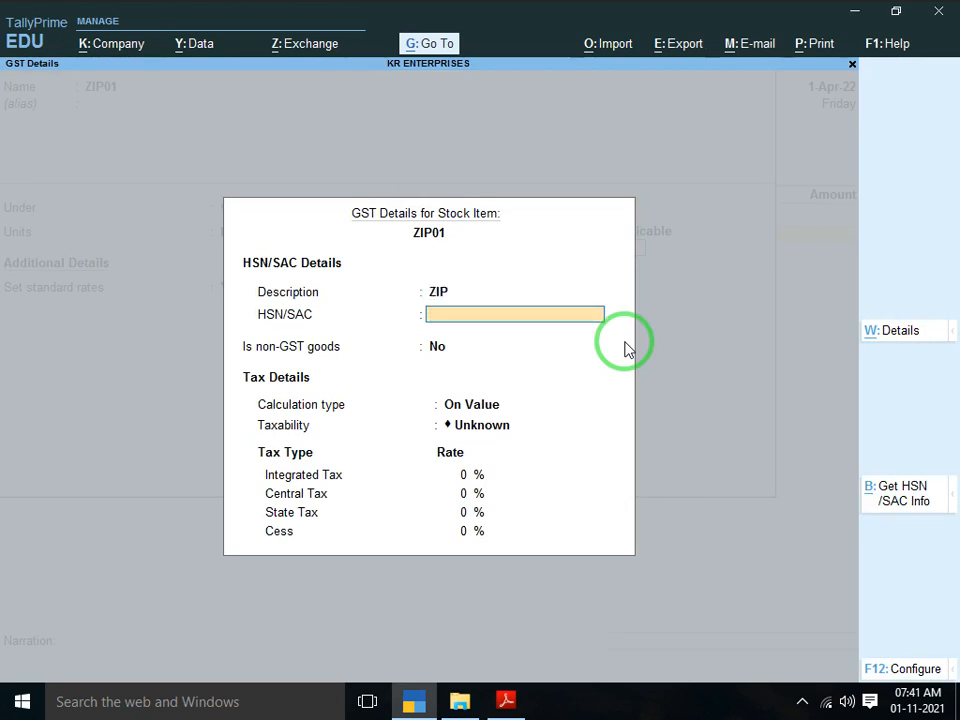
{"action": "key", "text": "alt+Tab"}
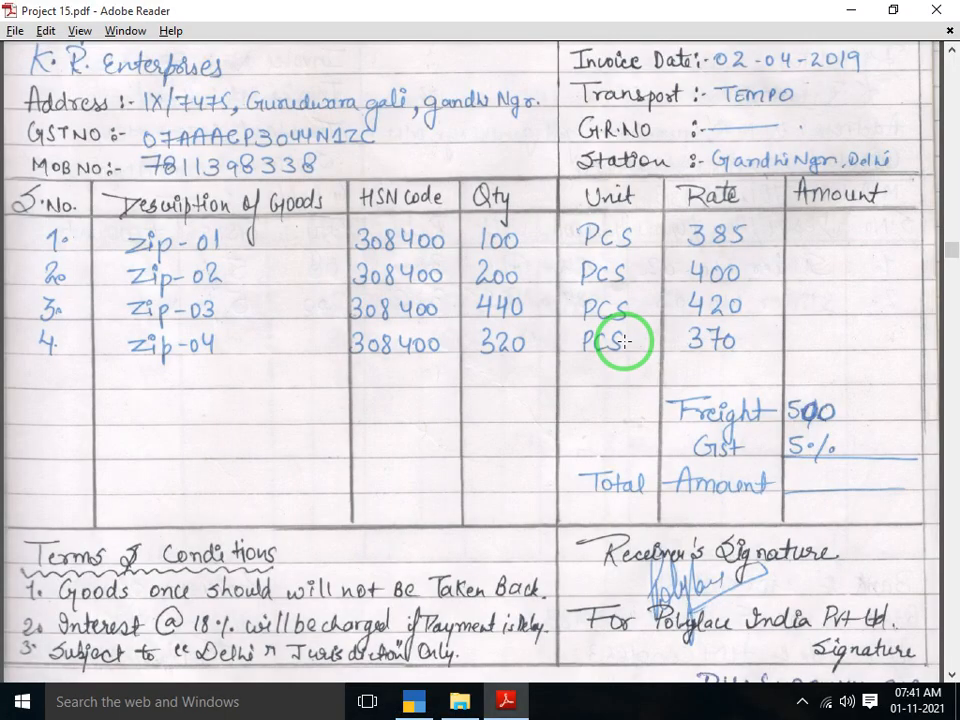
{"action": "key", "text": "alt+Tab"}
{"action": "type", "text": "3084"}
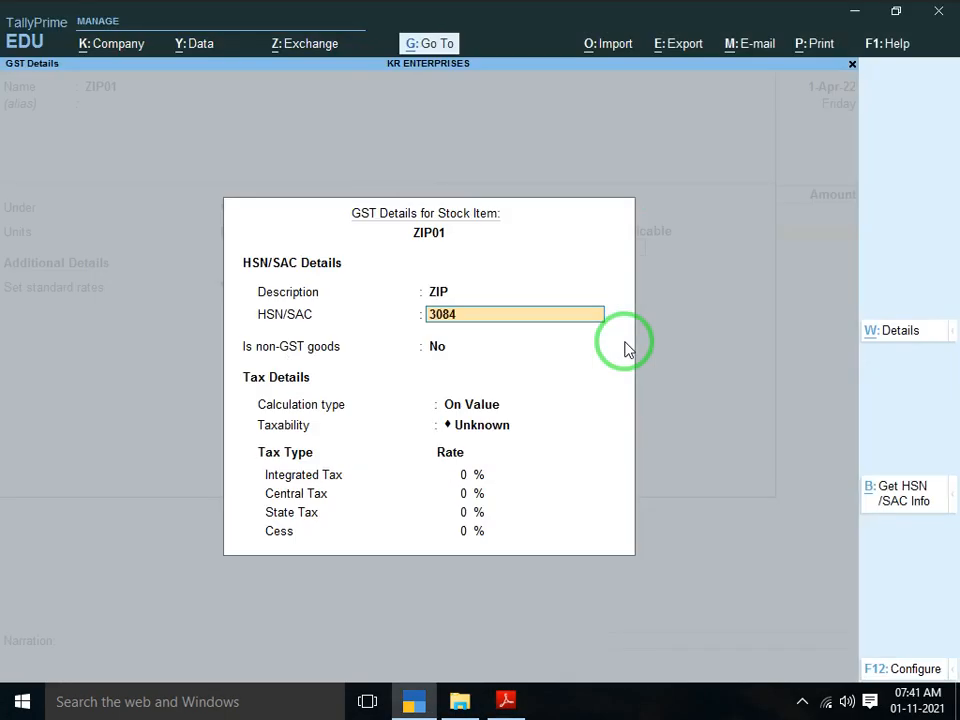
{"action": "type", "text": "00"}
{"action": "key", "text": "Return"}
{"action": "key", "text": "Return"}
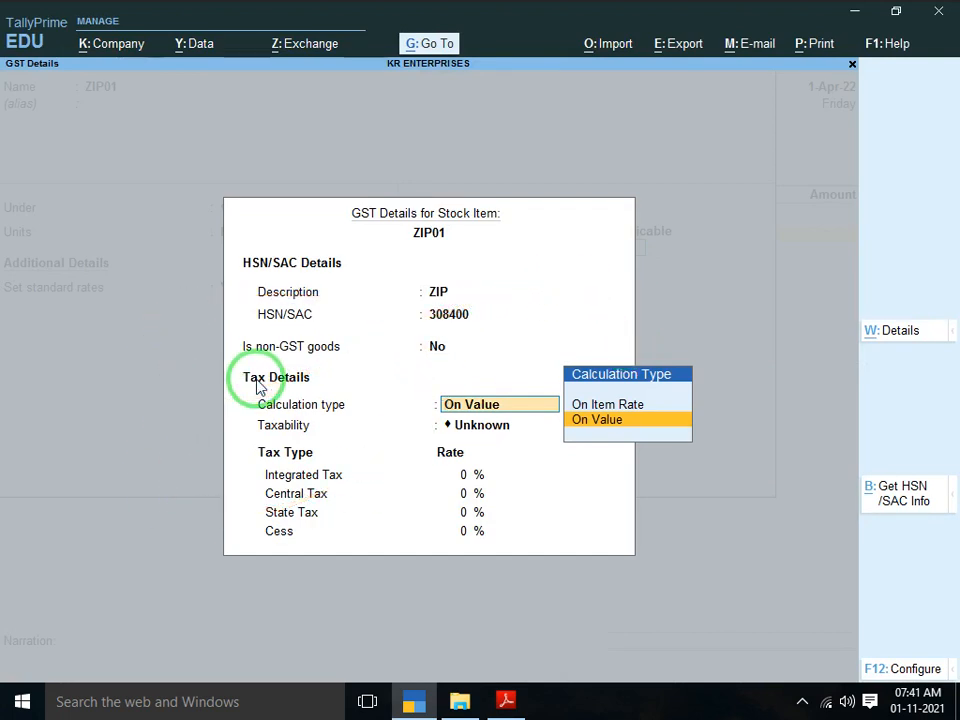
{"action": "key", "text": "F12"}
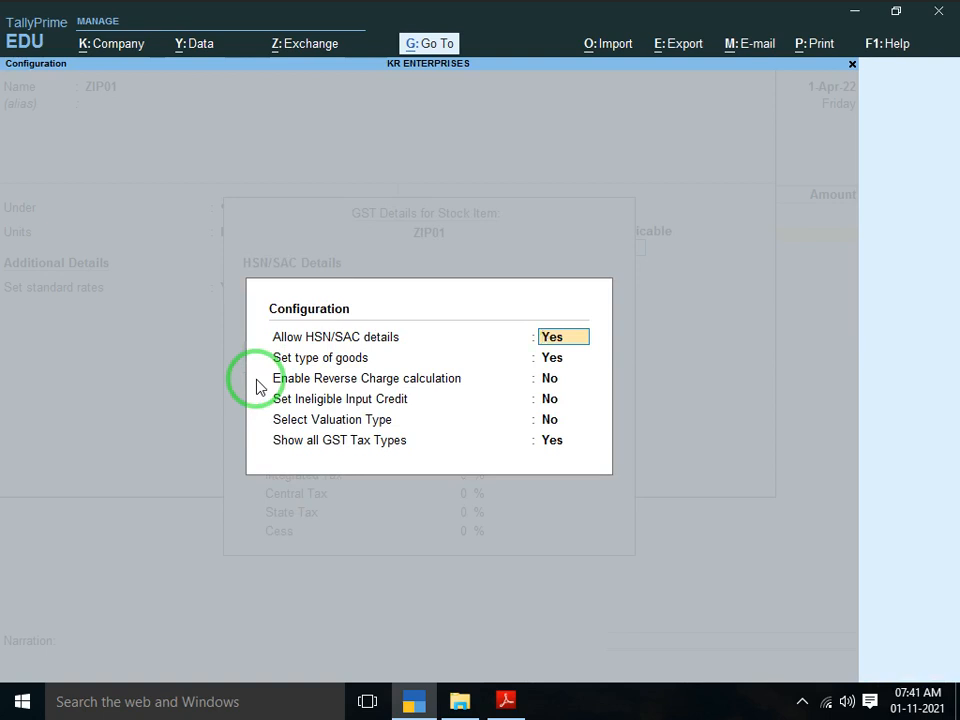
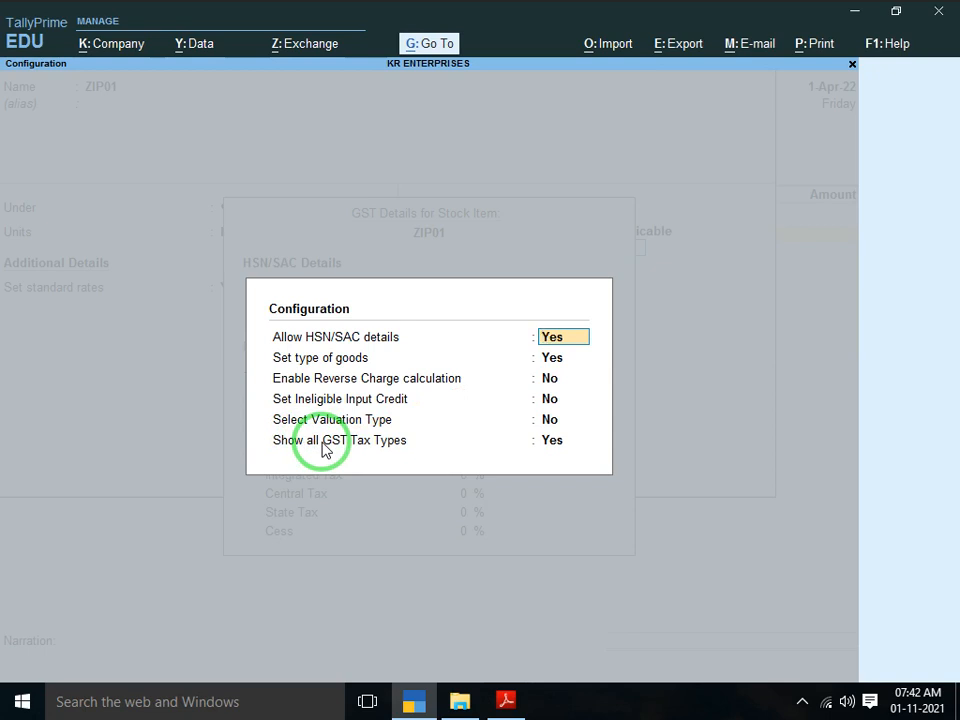
Make ZIP01 taxable Goods at 5% integrated tax (2.50% central and state) and save it
{"action": "key", "text": "Return"}
{"action": "key", "text": "Return"}
{"action": "key", "text": "Return"}
{"action": "key", "text": "Return"}
{"action": "key", "text": "Return"}
{"action": "key", "text": "Return"}
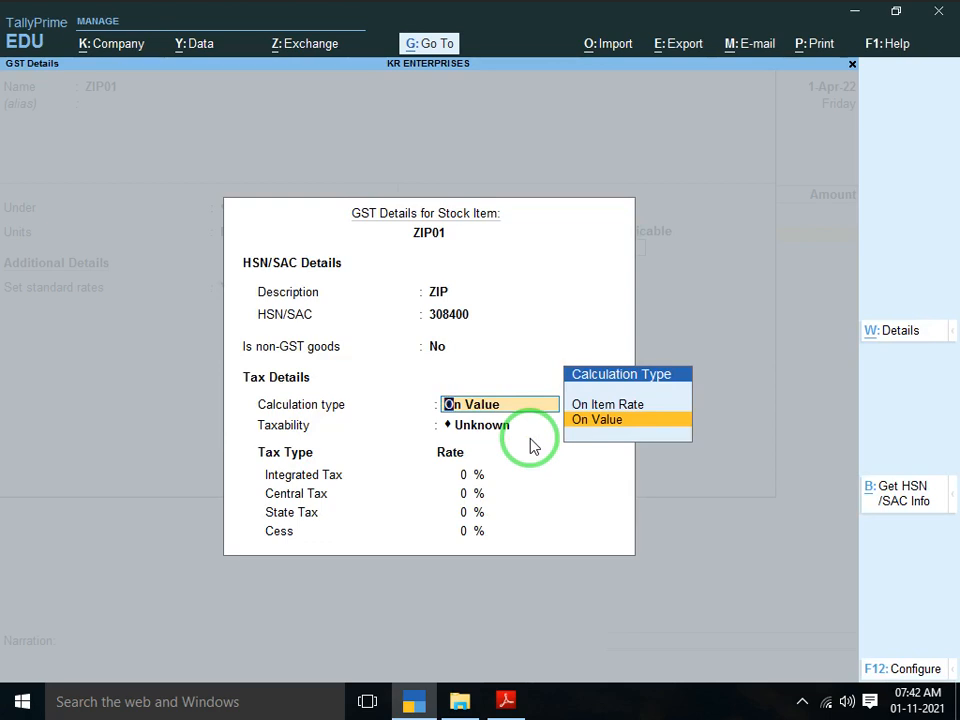
{"action": "key", "text": "Return"}
{"action": "key", "text": "Return"}
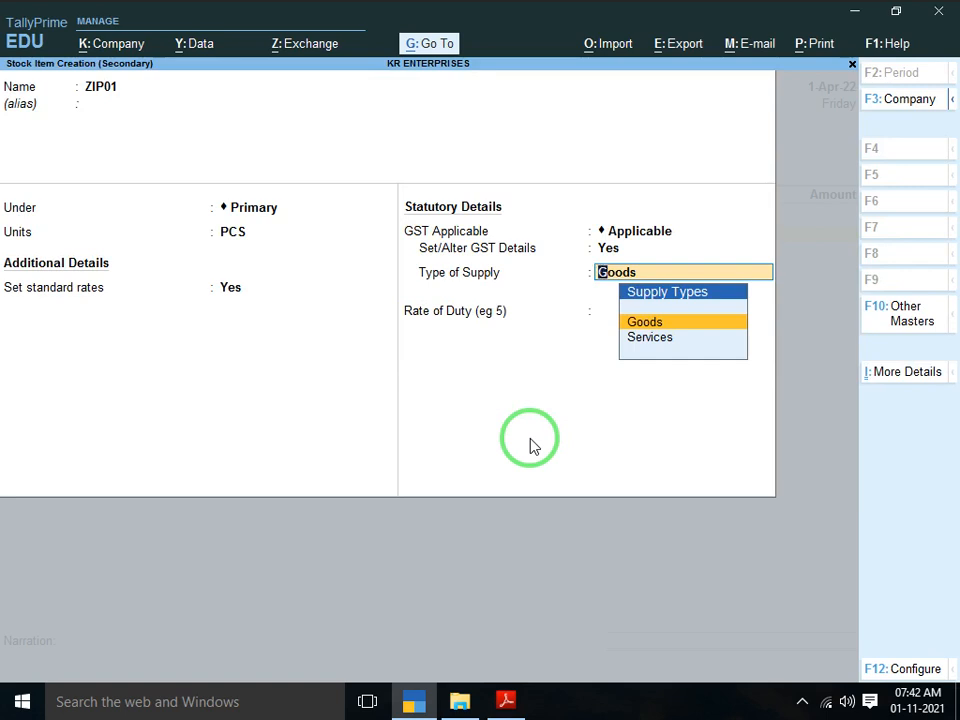
{"action": "key", "text": "BackSpace"}
{"action": "key", "text": "Return"}
{"action": "key", "text": "Return"}
{"action": "key", "text": "Return"}
{"action": "key", "text": "Return"}
{"action": "key", "text": "Return"}
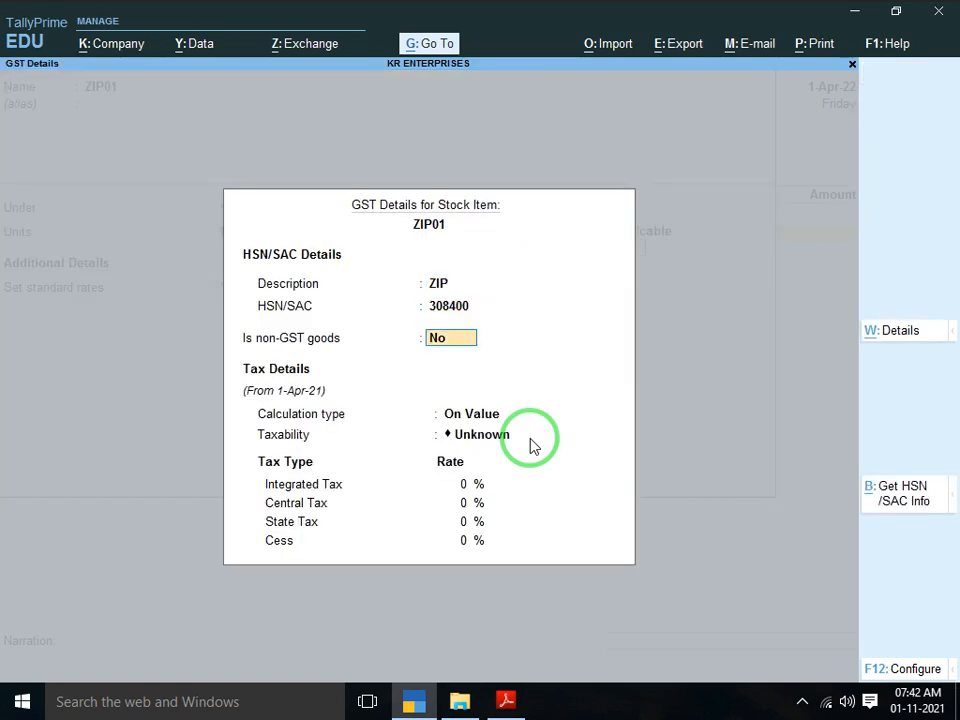
{"action": "key", "text": "Down"}
{"action": "key", "text": "Down"}
{"action": "key", "text": "Down"}
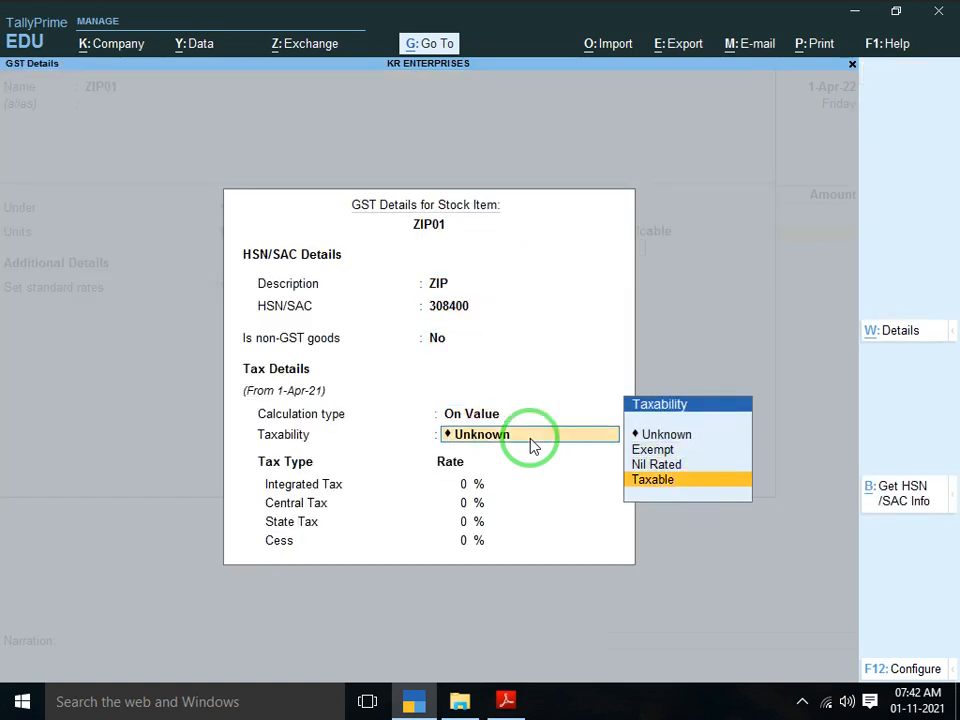
{"action": "key", "text": "Return"}
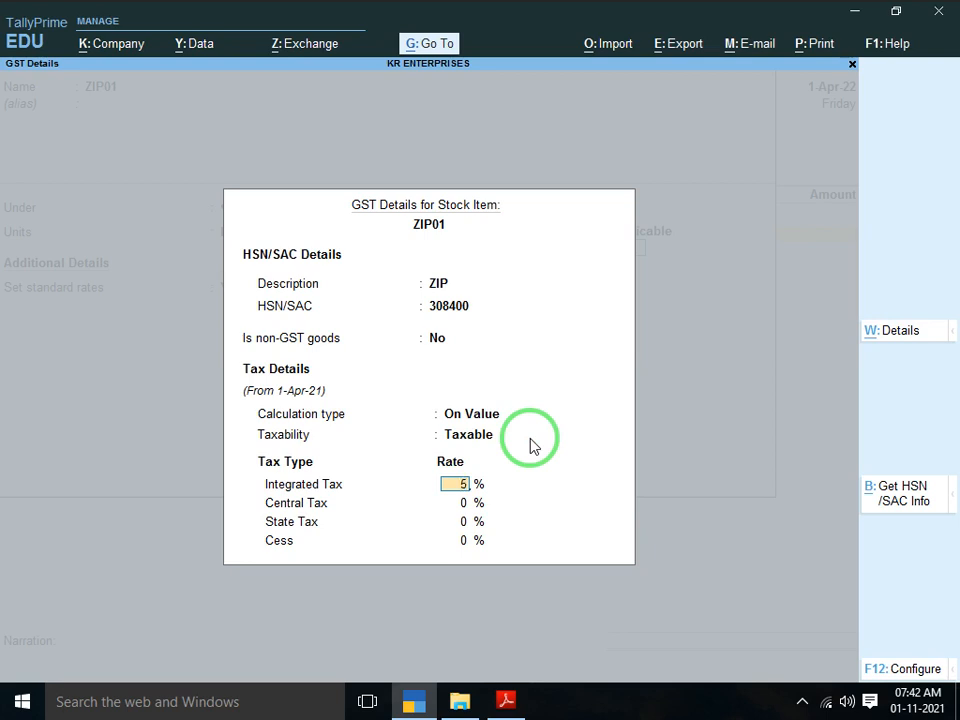
{"action": "type", "text": "5"}
{"action": "key", "text": "Return"}
{"action": "key", "text": "Return"}
{"action": "key", "text": "Return"}
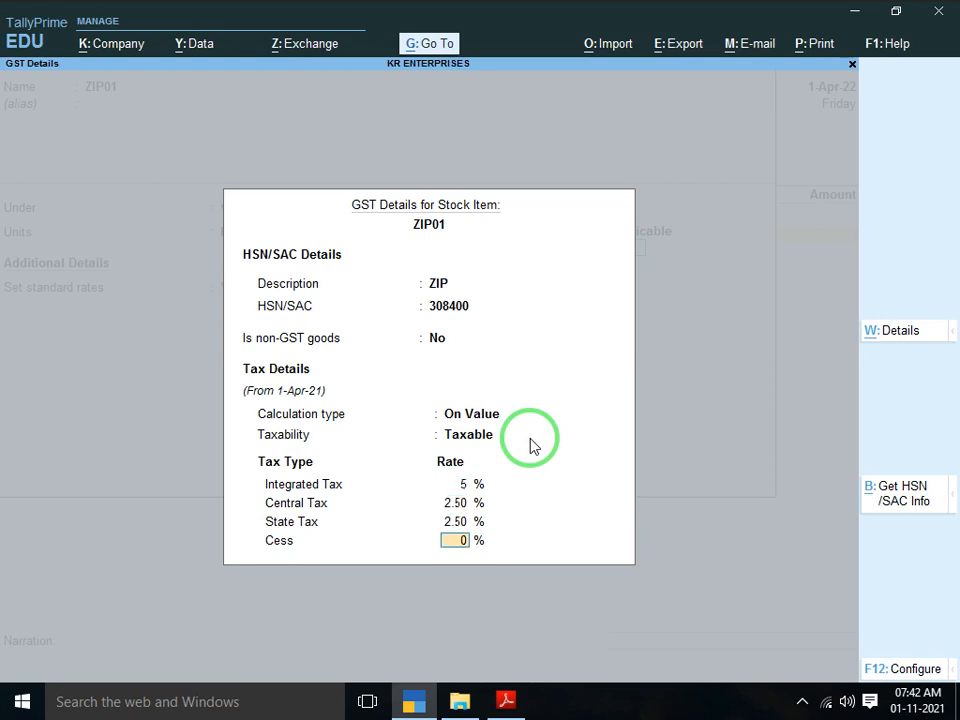
{"action": "key", "text": "Return"}
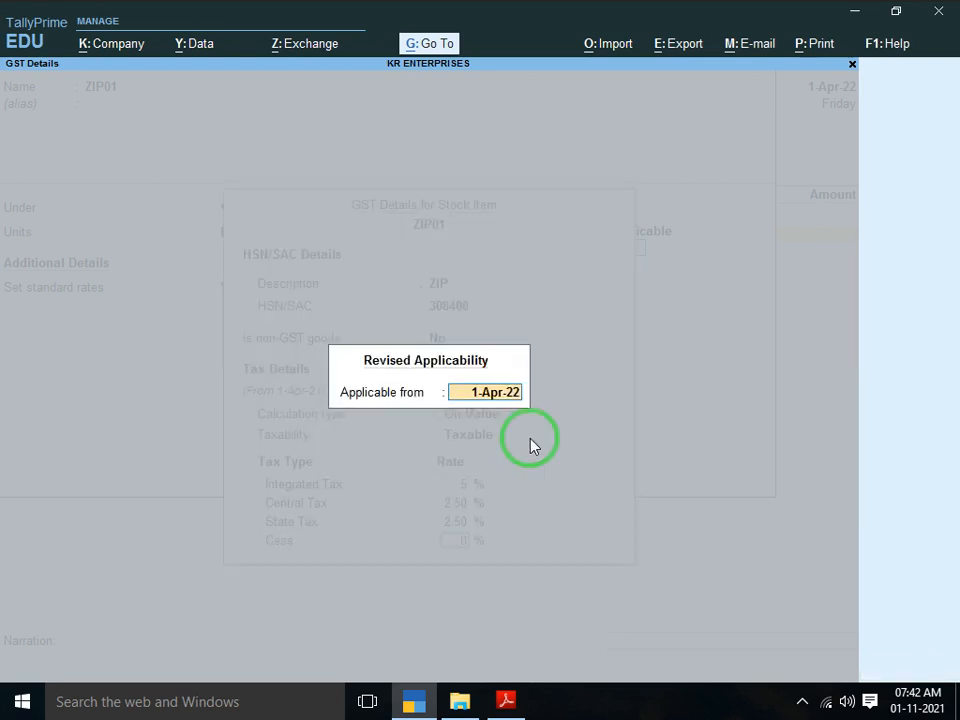
{"action": "key", "text": "Return"}
{"action": "key", "text": "Return"}
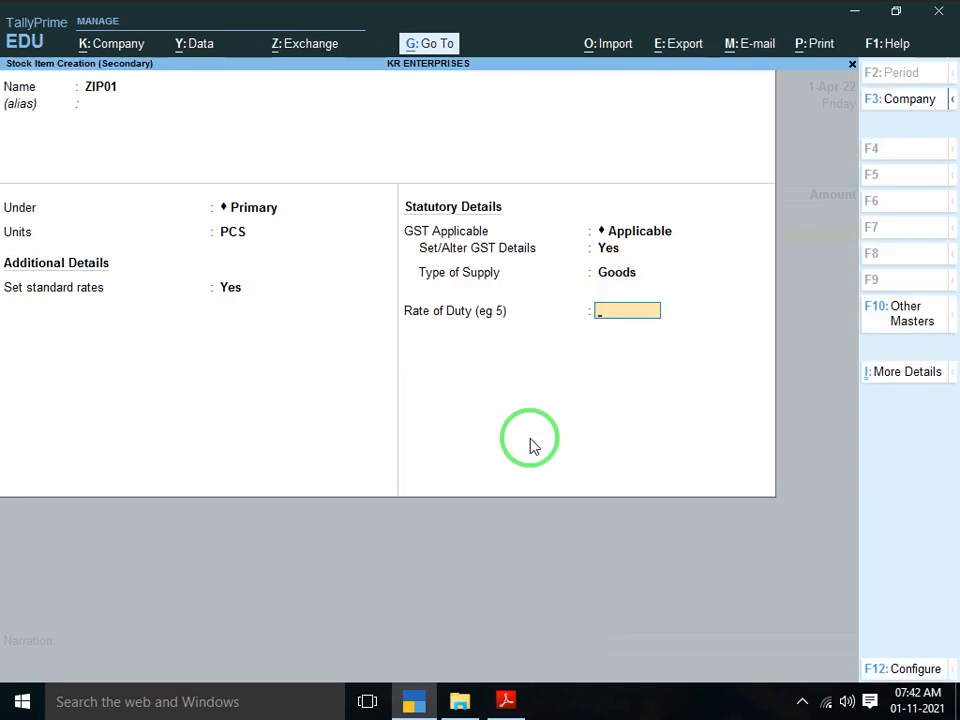
{"action": "key", "text": "Return"}
{"action": "key", "text": "Return"}
{"action": "key", "text": "Return"}
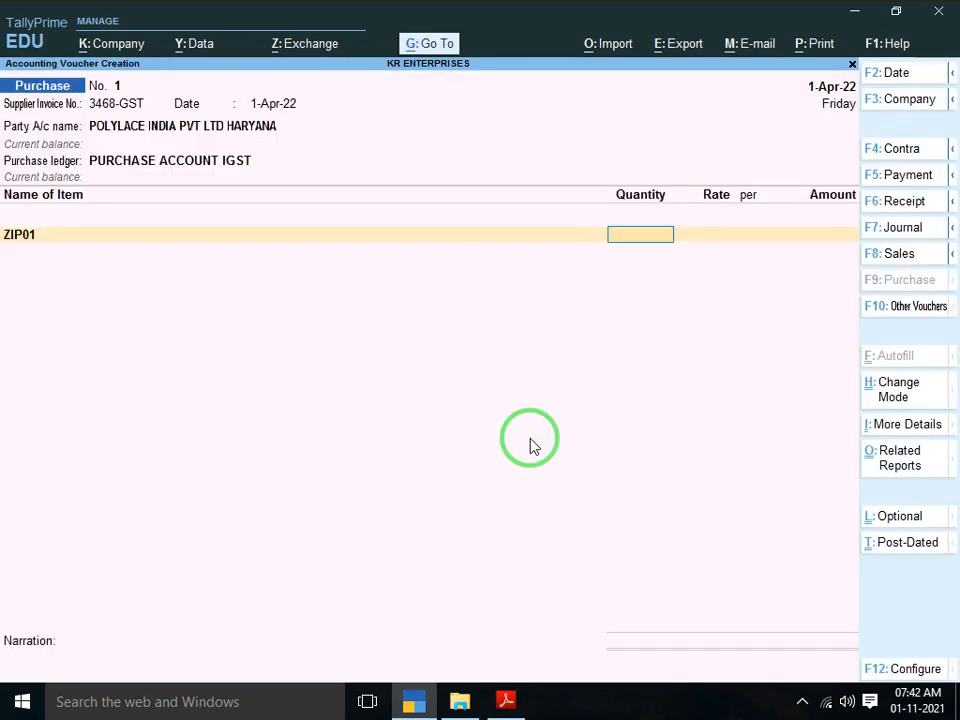
Enter ZIP01 on the voucher as 100 PCS at 385.00, totalling 38,500.00, then start a new stock item
{"action": "key", "text": "alt+Tab"}
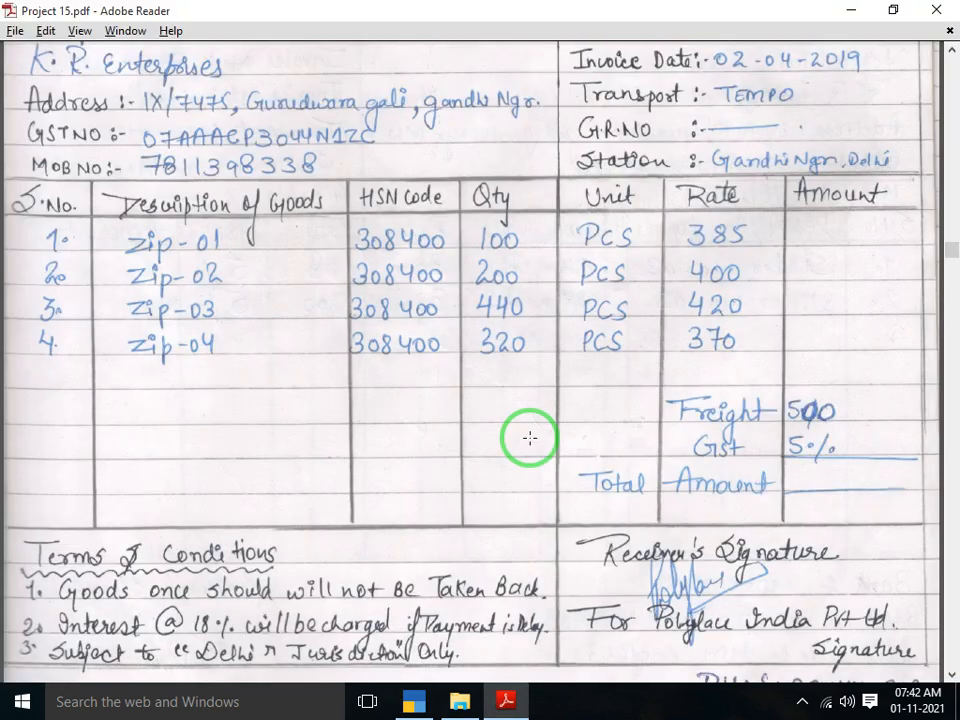
{"action": "key", "text": "alt+Tab"}
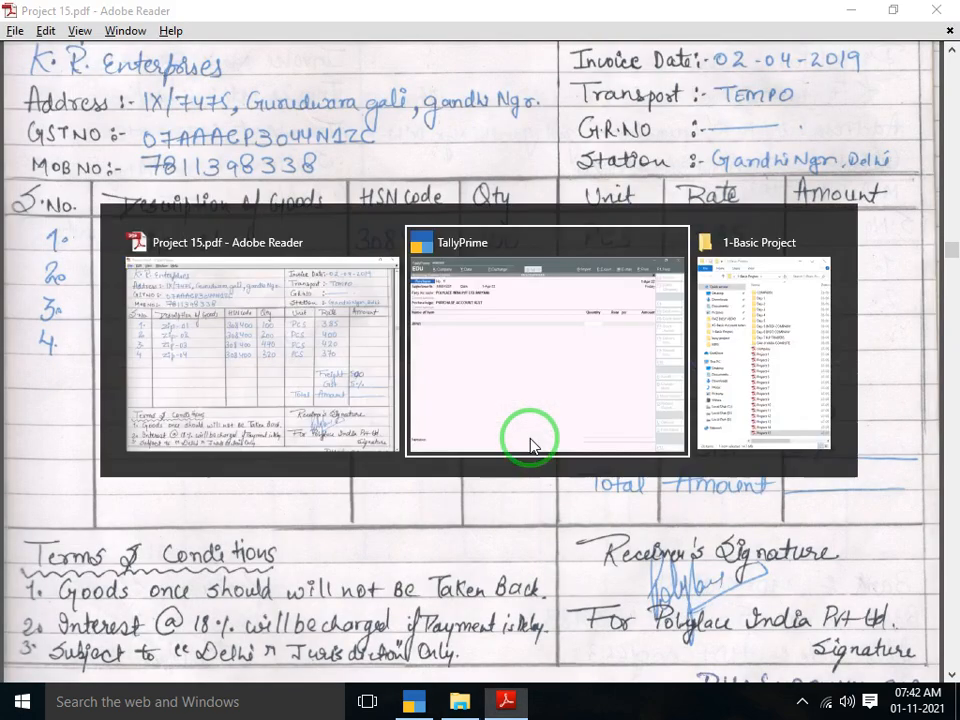
{"action": "type", "text": "100"}
{"action": "key", "text": "Return"}
{"action": "type", "text": "385"}
{"action": "key", "text": "Return"}
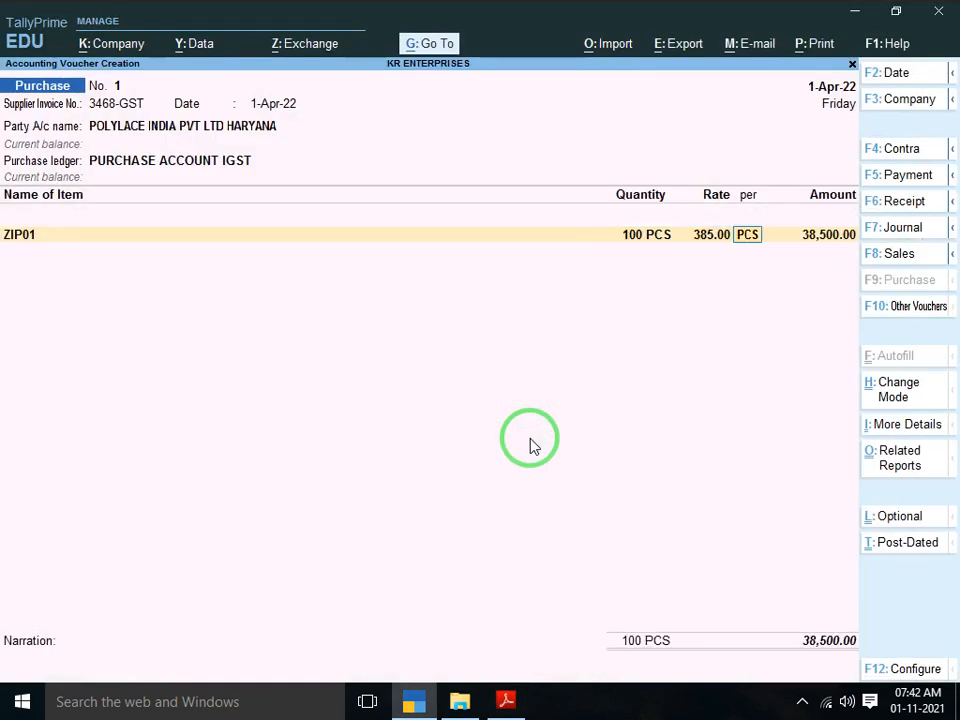
{"action": "key", "text": "Return"}
{"action": "key", "text": "Return"}
{"action": "key", "text": "alt+c"}
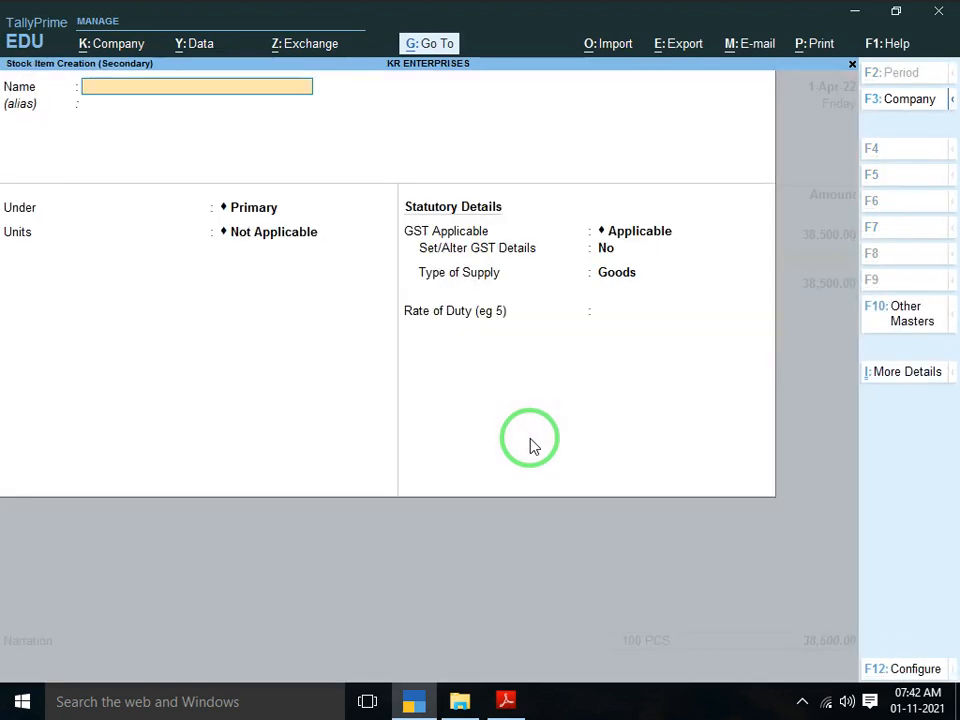
Name the new stock item ZIP02 with unit PCS
{"action": "type", "text": "ZIP02"}
{"action": "key", "text": "alt+Tab"}
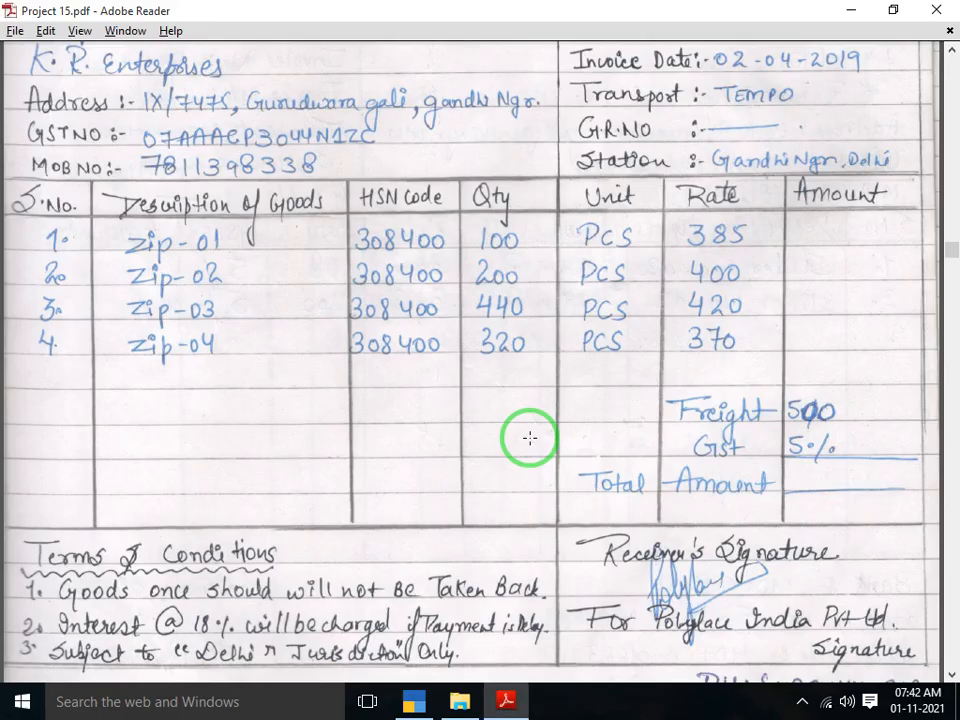
{"action": "key", "text": "alt+Tab"}
{"action": "key", "text": "Return"}
{"action": "key", "text": "Return"}
{"action": "key", "text": "Return"}
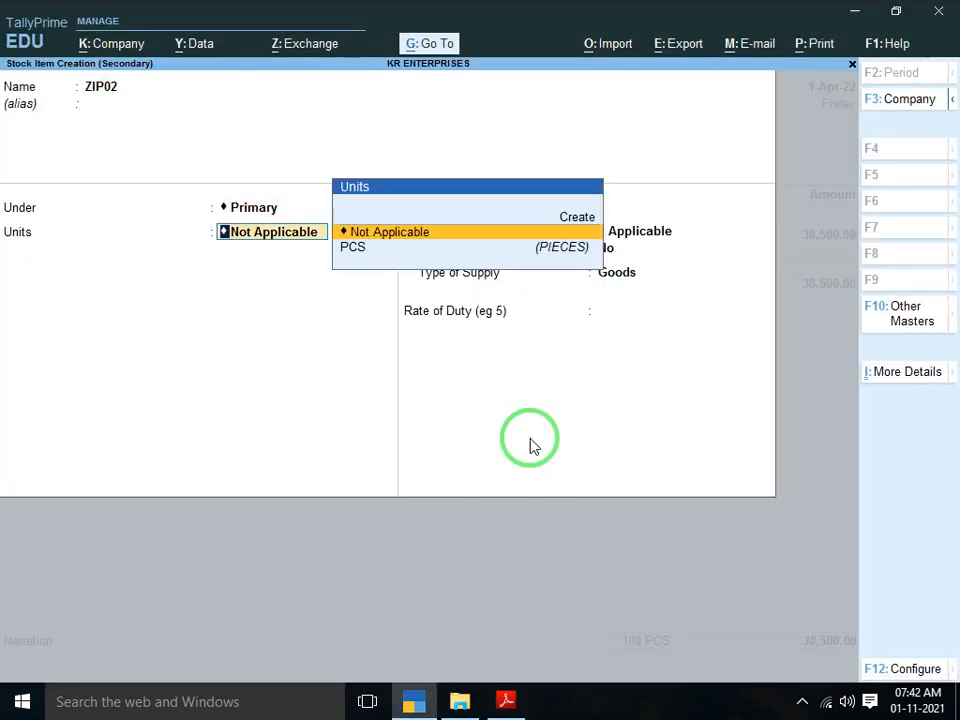
{"action": "key", "text": "Down"}
{"action": "key", "text": "Return"}
Enable standard rates for ZIP02: cost 400 and selling price 415 per PCS
{"action": "key", "text": "Return"}
{"action": "key", "text": "BackSpace"}
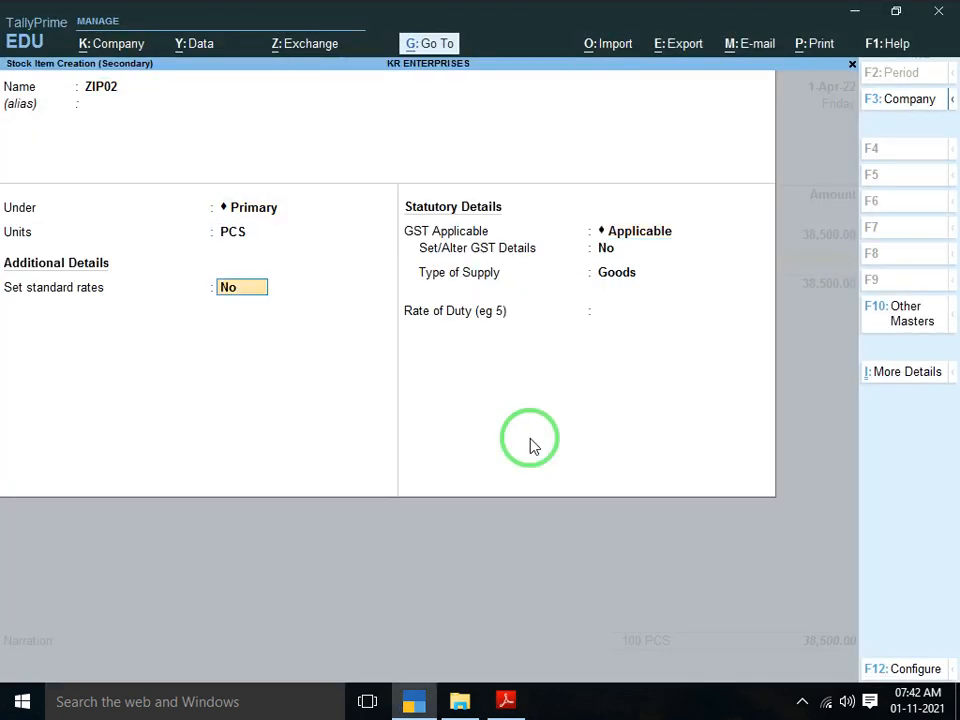
{"action": "type", "text": "y"}
{"action": "key", "text": "Return"}
{"action": "key", "text": "Return"}
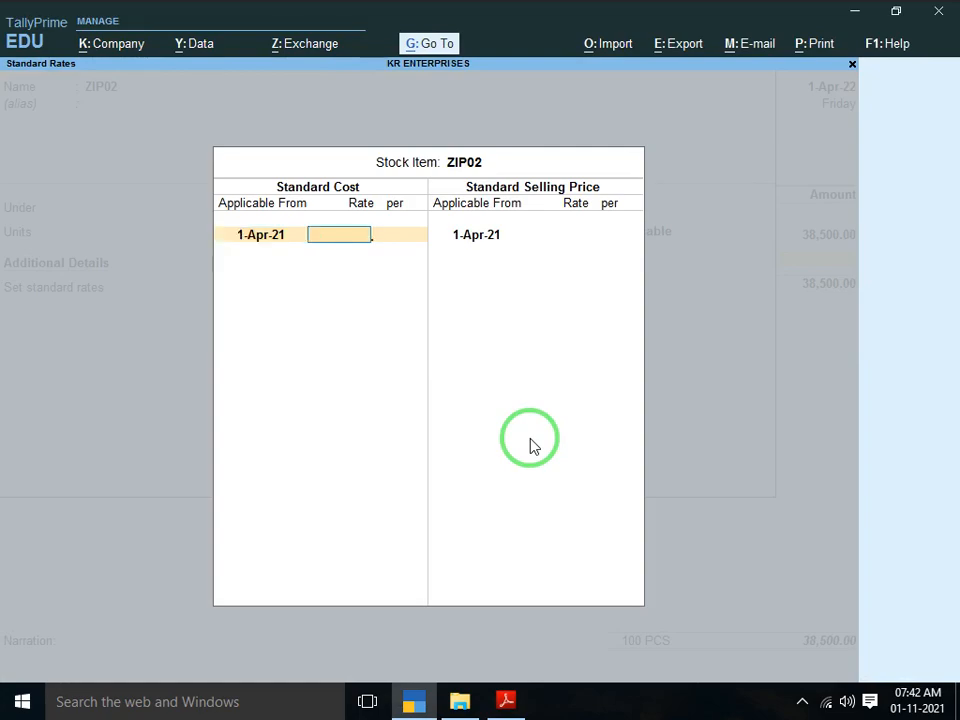
{"action": "key", "text": "alt+Tab"}
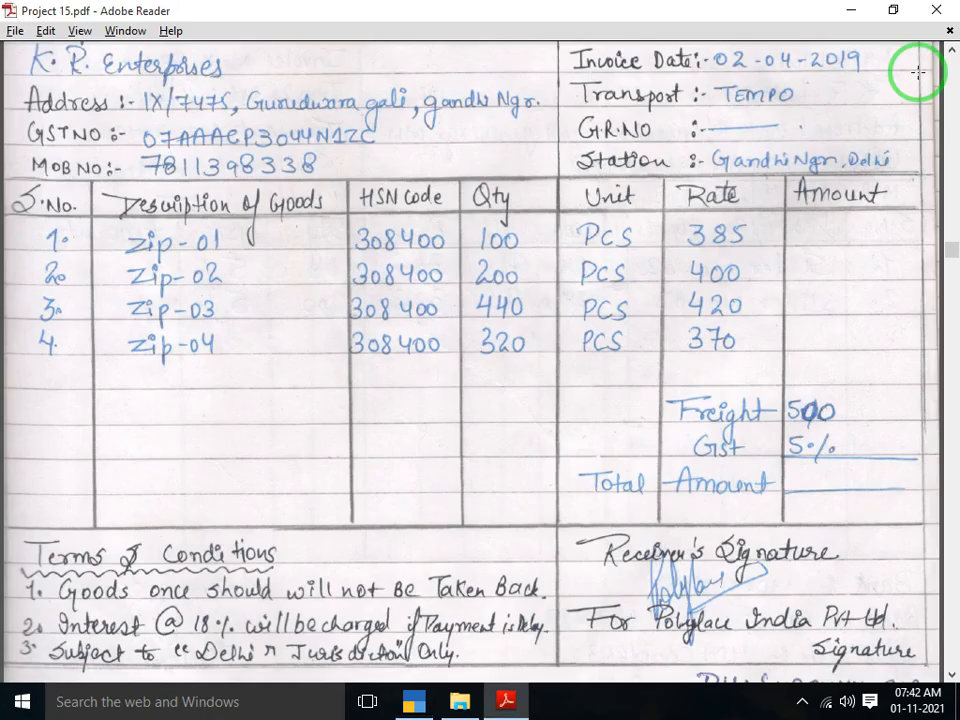
{"action": "key", "text": "alt+Tab"}
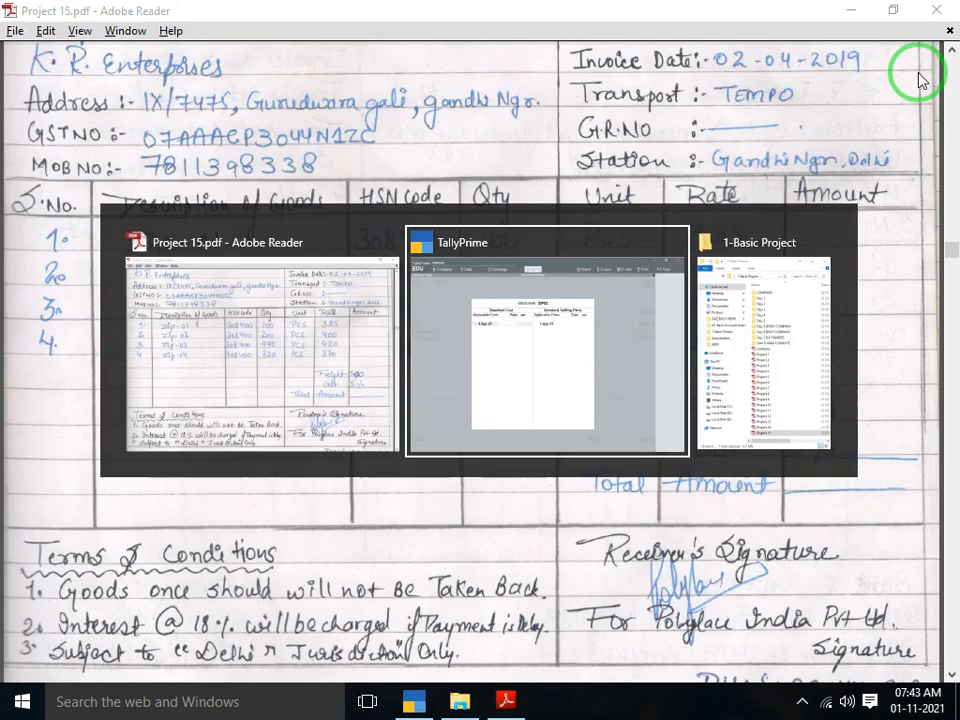
{"action": "type", "text": "400"}
{"action": "key", "text": "Return"}
{"action": "key", "text": "Return"}
{"action": "key", "text": "Return"}
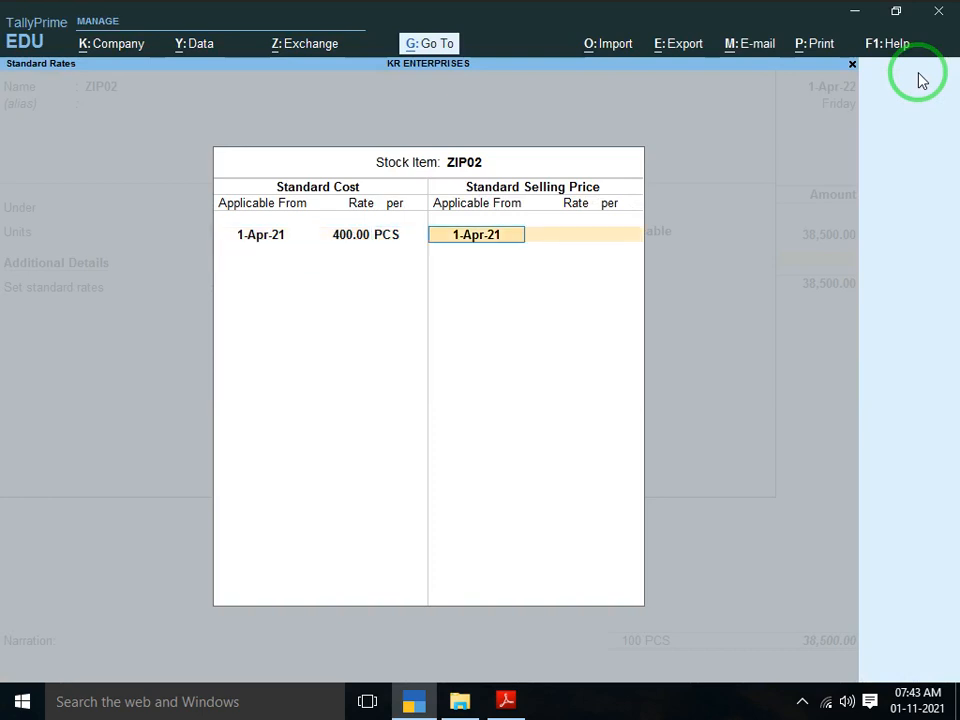
{"action": "key", "text": "Return"}
{"action": "type", "text": "415"}
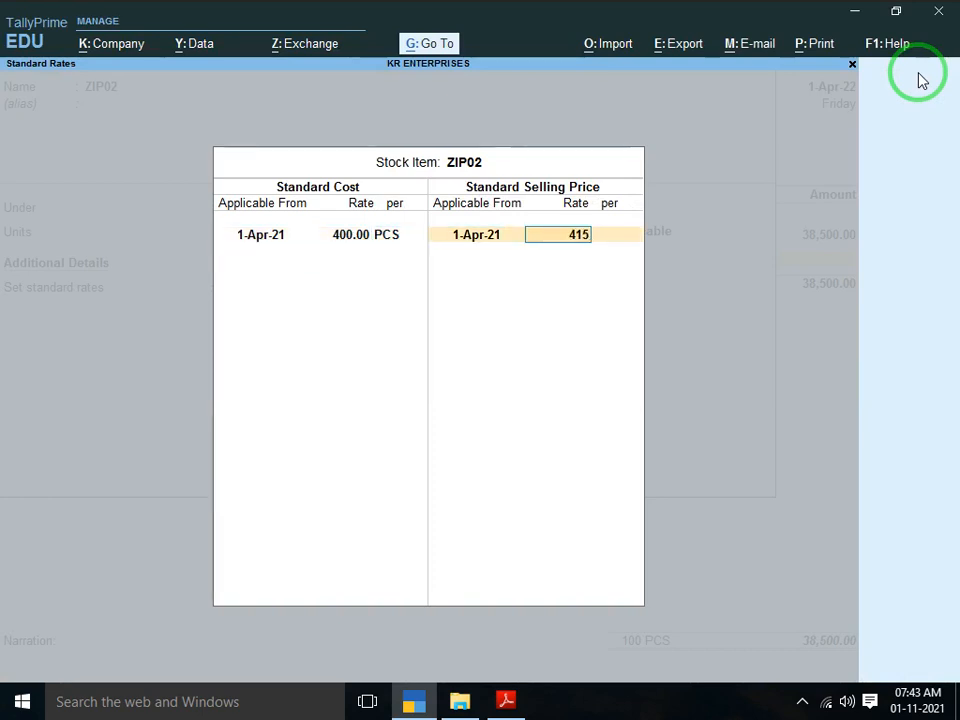
{"action": "key", "text": "Return"}
{"action": "key", "text": "Return"}
{"action": "key", "text": "Return"}
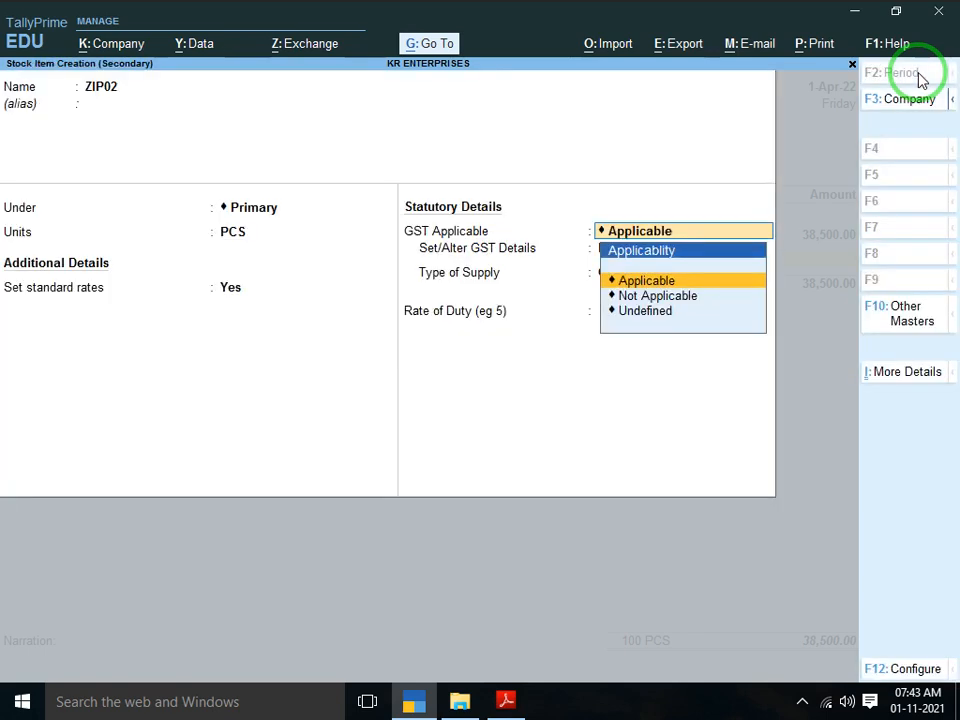
{"action": "key", "text": "Return"}
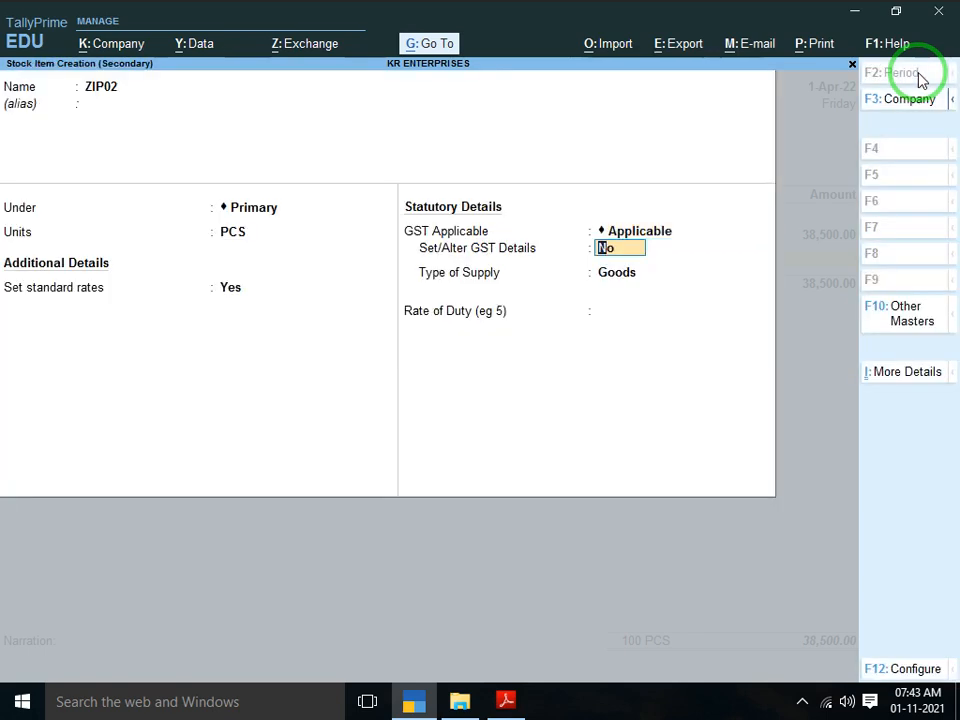
Give ZIP02 GST description ZIP, HSN/SAC 308400, taxable at 5% integrated tax, and save it
{"action": "type", "text": "y"}
{"action": "key", "text": "Return"}
{"action": "type", "text": "Z"}
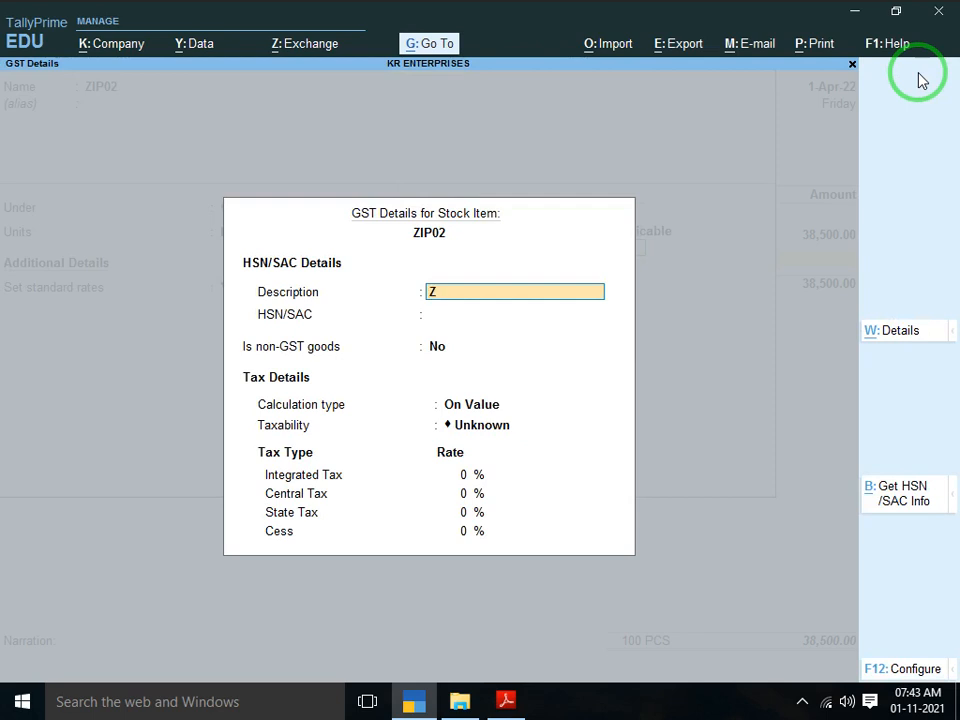
{"action": "type", "text": "IP"}
{"action": "key", "text": "Return"}
{"action": "type", "text": "308400"}
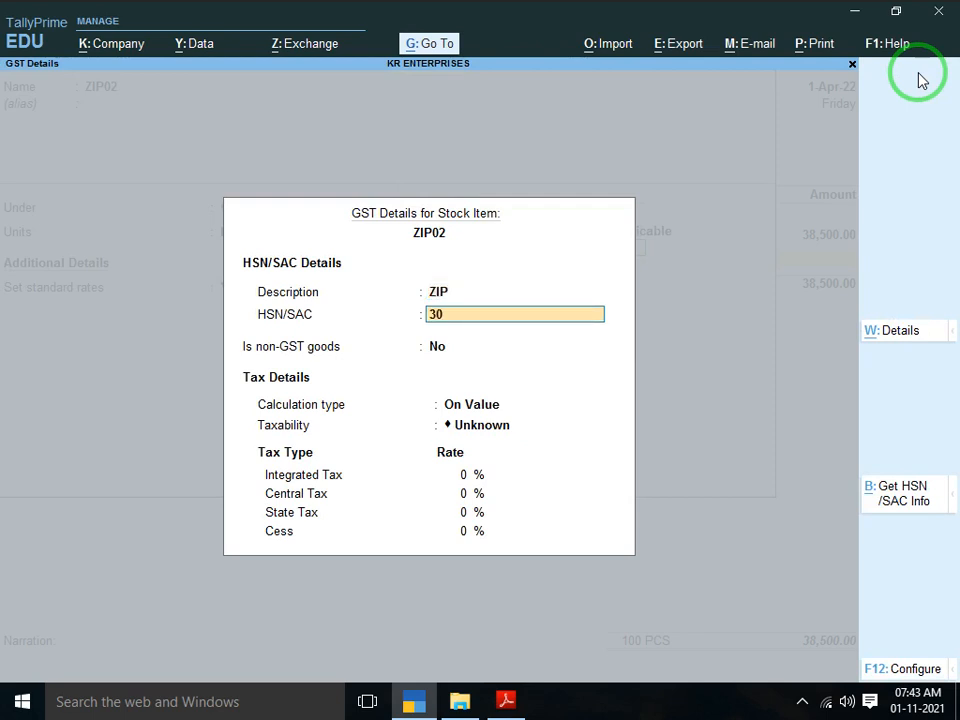
{"action": "key", "text": "Return"}
{"action": "key", "text": "Return"}
{"action": "key", "text": "Return"}
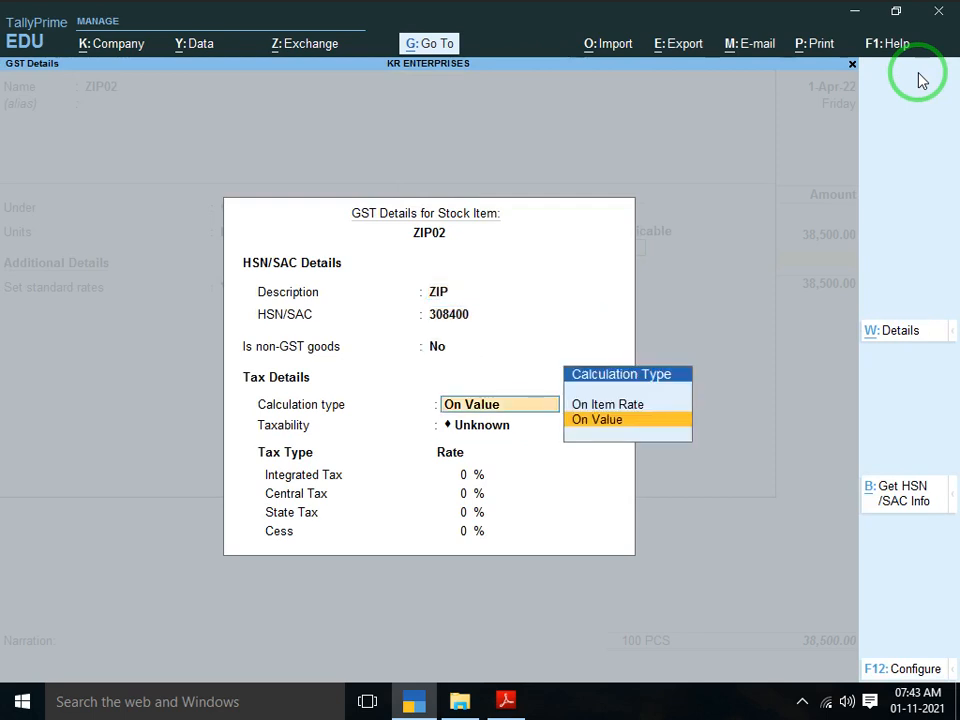
{"action": "key", "text": "Down"}
{"action": "key", "text": "Down"}
{"action": "key", "text": "Down"}
{"action": "key", "text": "Return"}
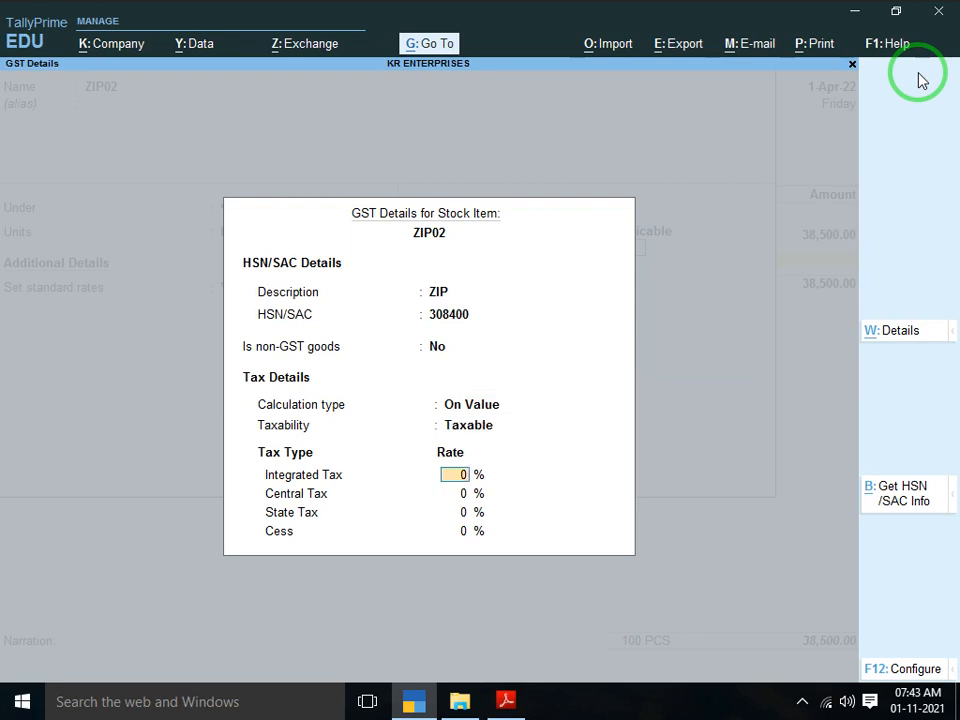
{"action": "type", "text": "5"}
{"action": "key", "text": "Return"}
{"action": "key", "text": "Return"}
{"action": "key", "text": "Return"}
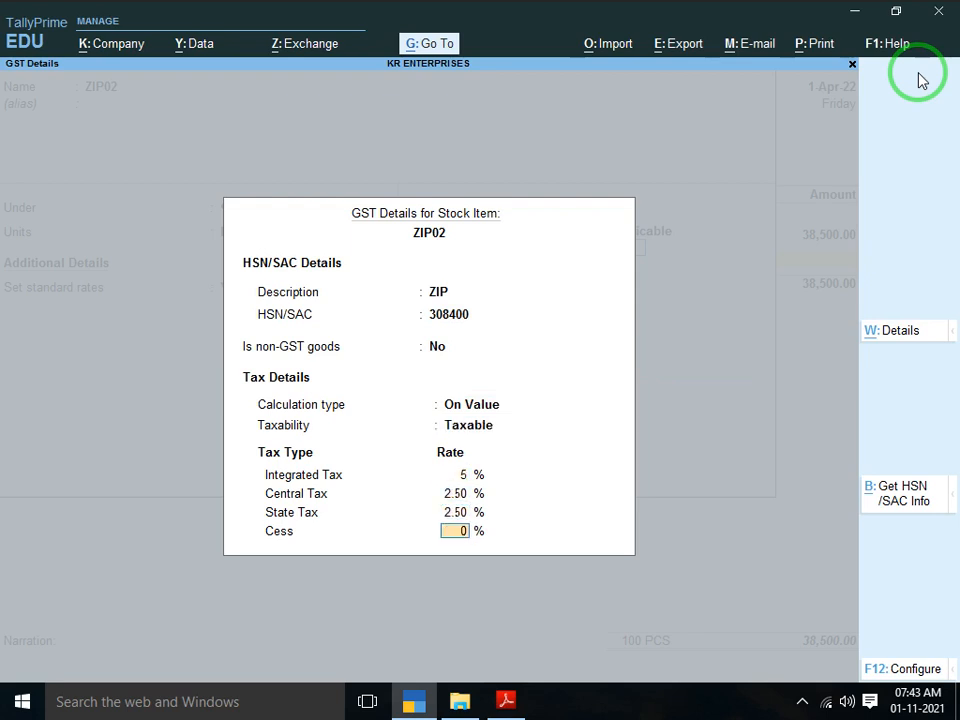
{"action": "key", "text": "Return"}
{"action": "key", "text": "Return"}
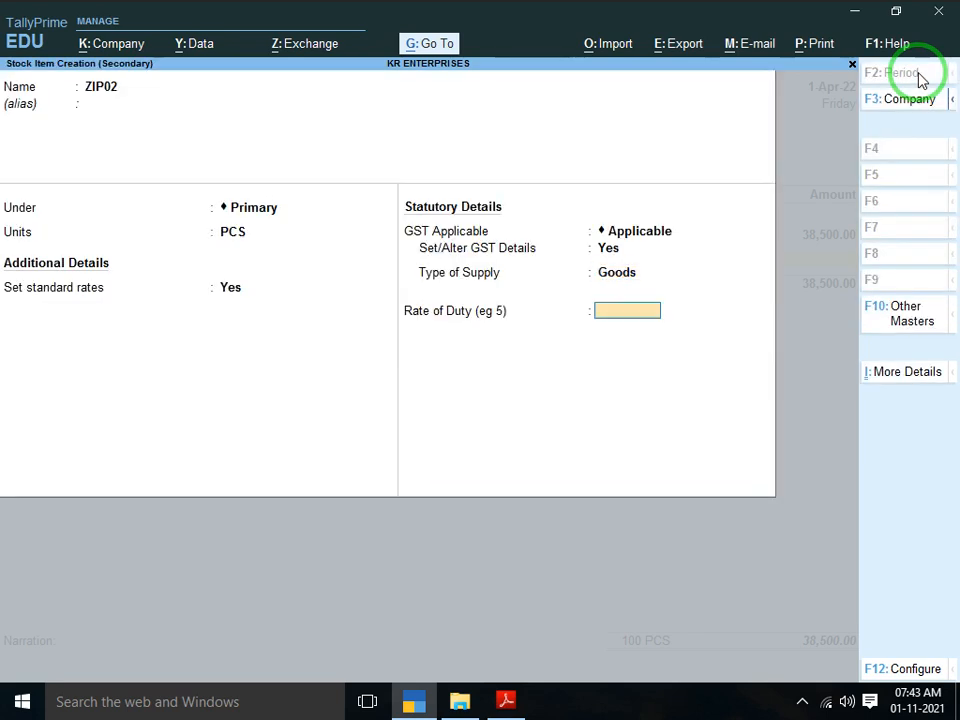
{"action": "key", "text": "Return"}
{"action": "key", "text": "Return"}
{"action": "key", "text": "Return"}
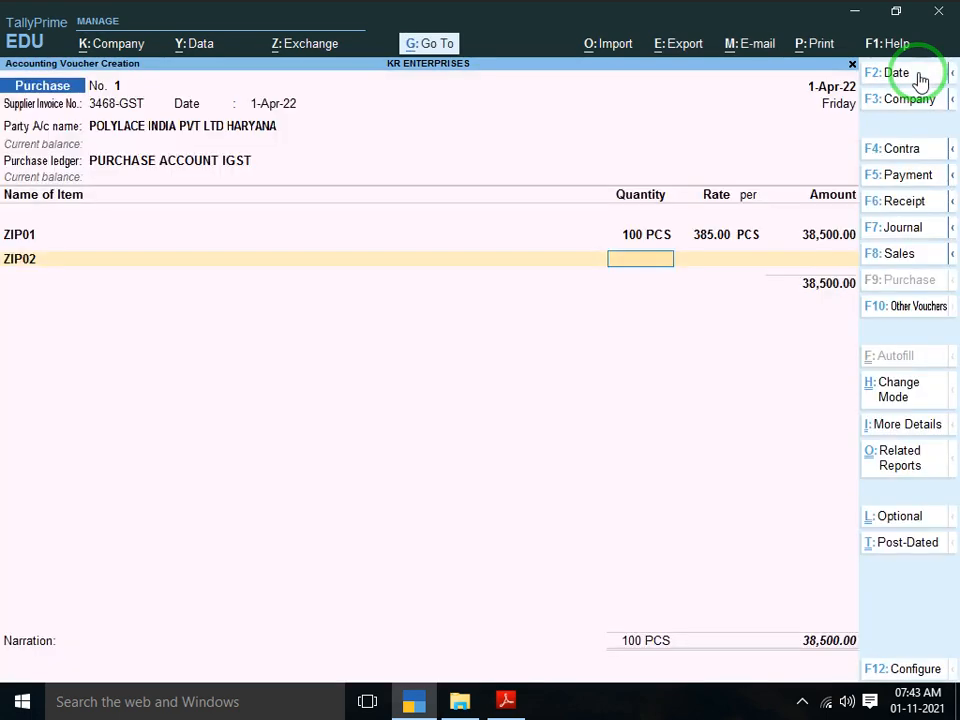
Enter ZIP02 as 200 PCS at 400.00 (80,000.00) and start creating the third stock item
{"action": "key", "text": "alt+Tab"}
{"action": "key", "text": "alt+Tab"}
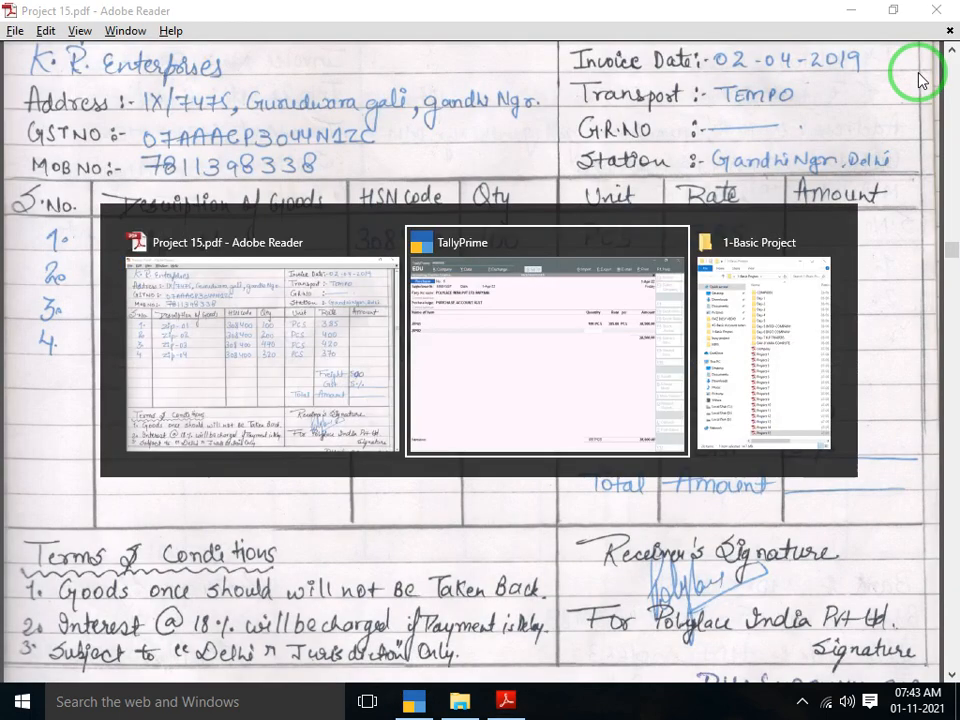
{"action": "type", "text": "200"}
{"action": "key", "text": "Return"}
{"action": "key", "text": "alt+Tab"}
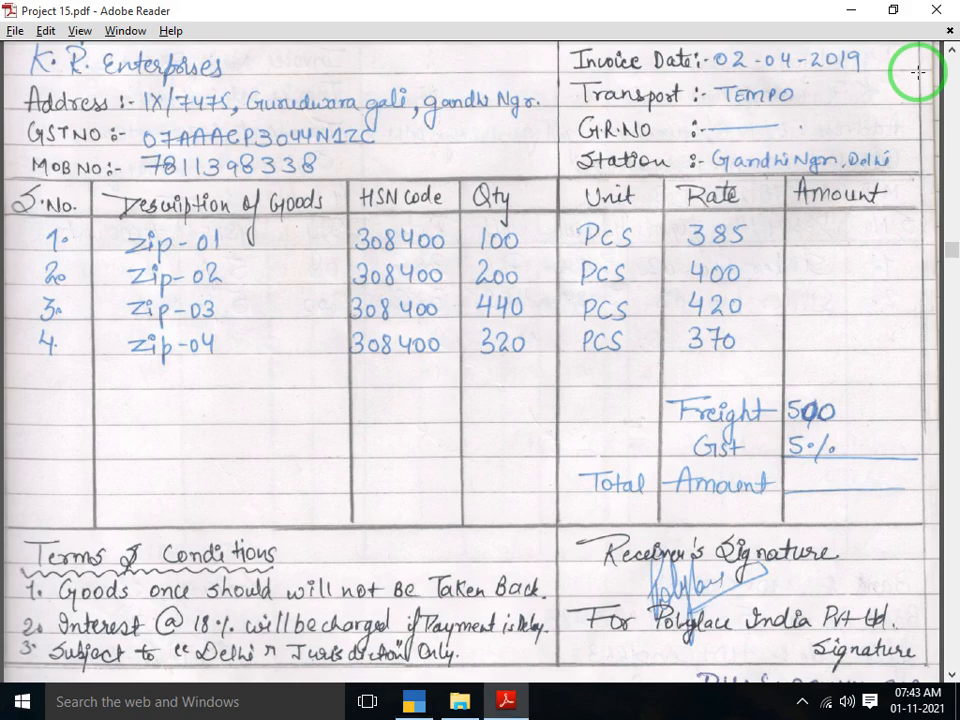
{"action": "key", "text": "alt+Tab"}
{"action": "key", "text": "Return"}
{"action": "key", "text": "Return"}
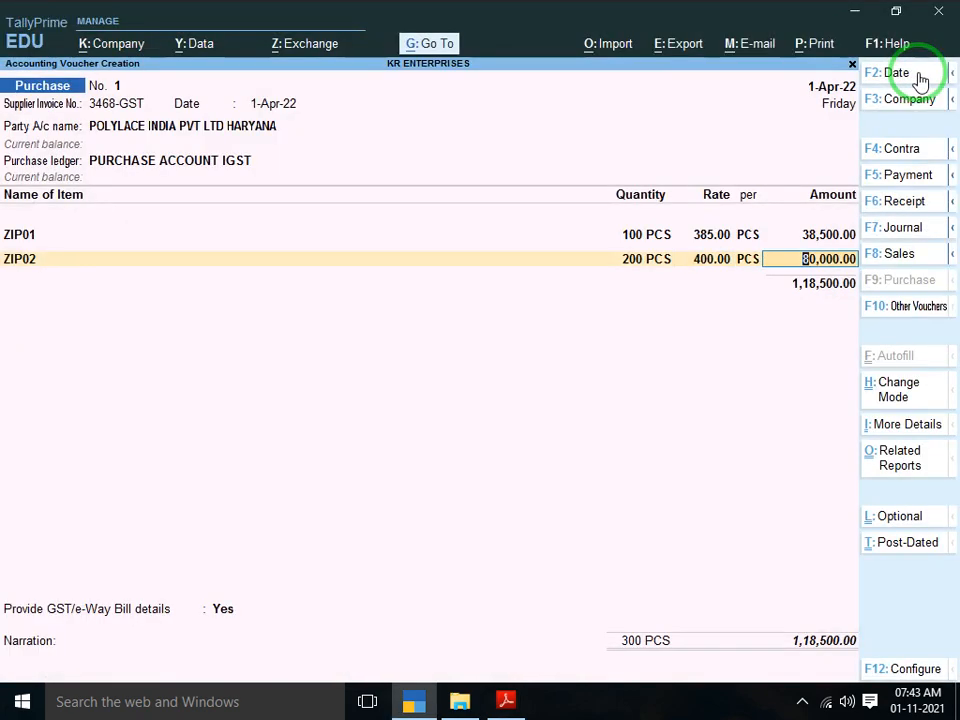
{"action": "key", "text": "Return"}
{"action": "key", "text": "alt+c"}
{"action": "key", "text": "alt+Tab"}
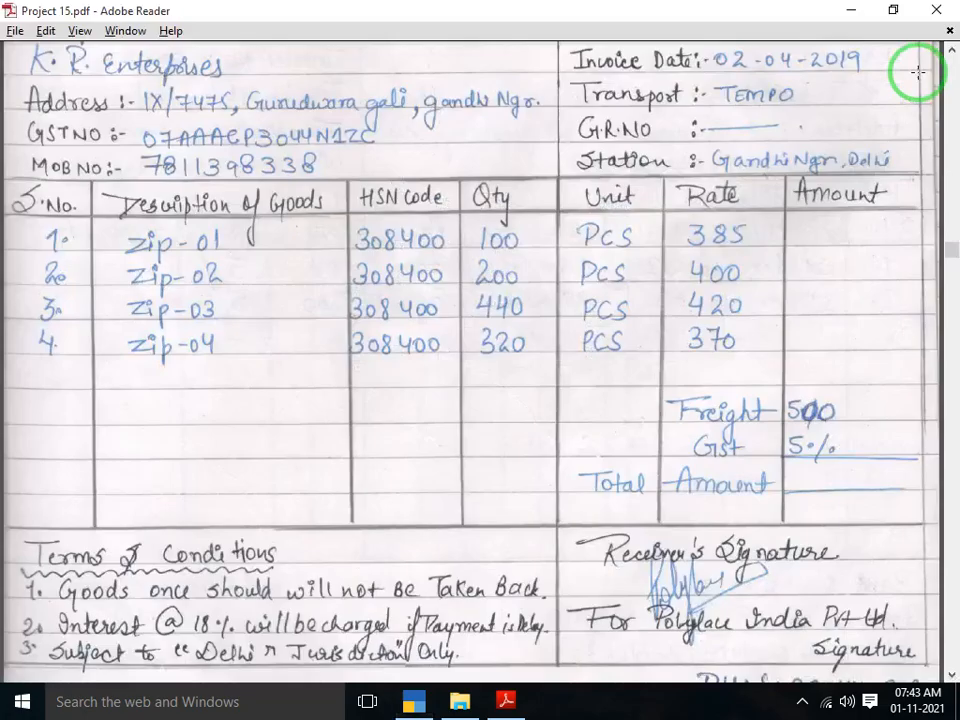
{"action": "key", "text": "alt+Tab"}
Name the new stock item ZIP03 under Primary with unit PCS and enable standard rates
{"action": "type", "text": "ZI"}
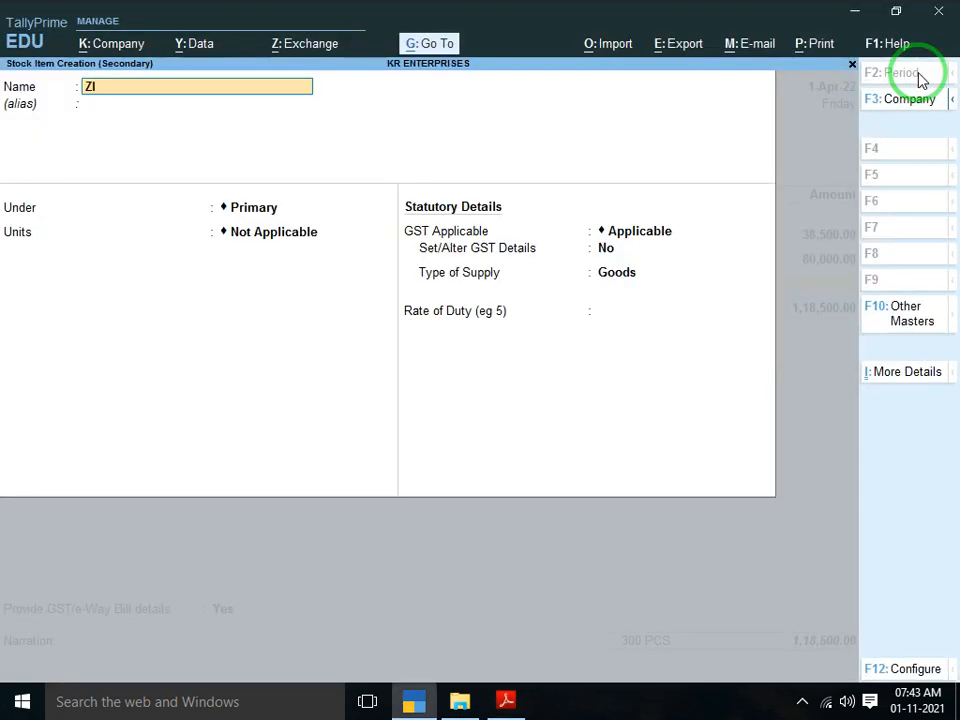
{"action": "type", "text": "P03"}
{"action": "key", "text": "Return"}
{"action": "key", "text": "Return"}
{"action": "key", "text": "Return"}
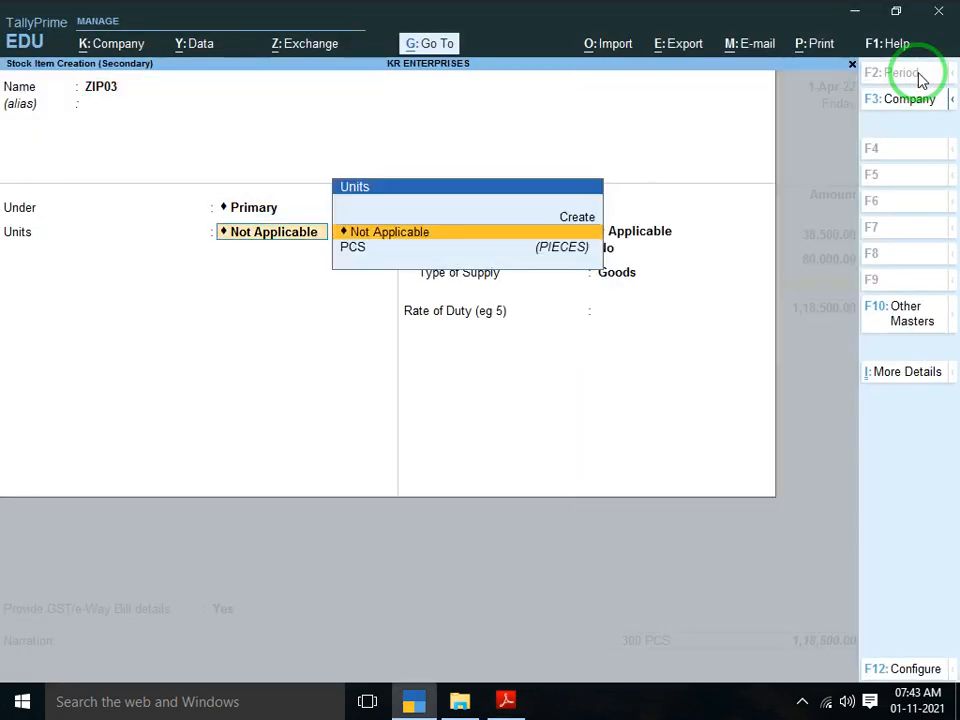
{"action": "key", "text": "Down"}
{"action": "key", "text": "Return"}
{"action": "key", "text": "a"}
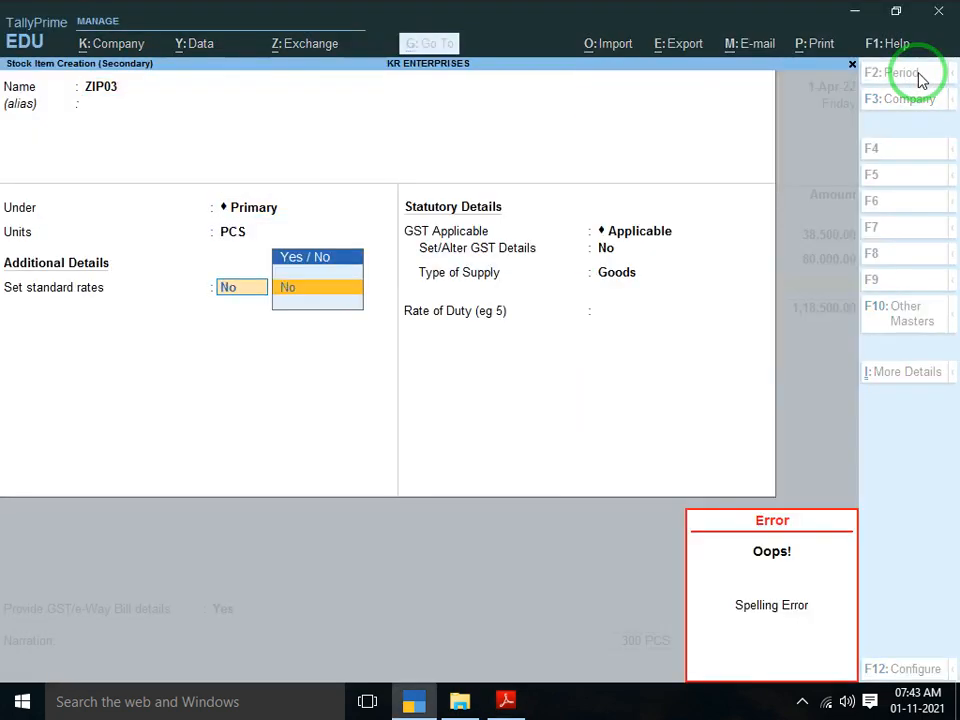
{"action": "key", "text": "y"}
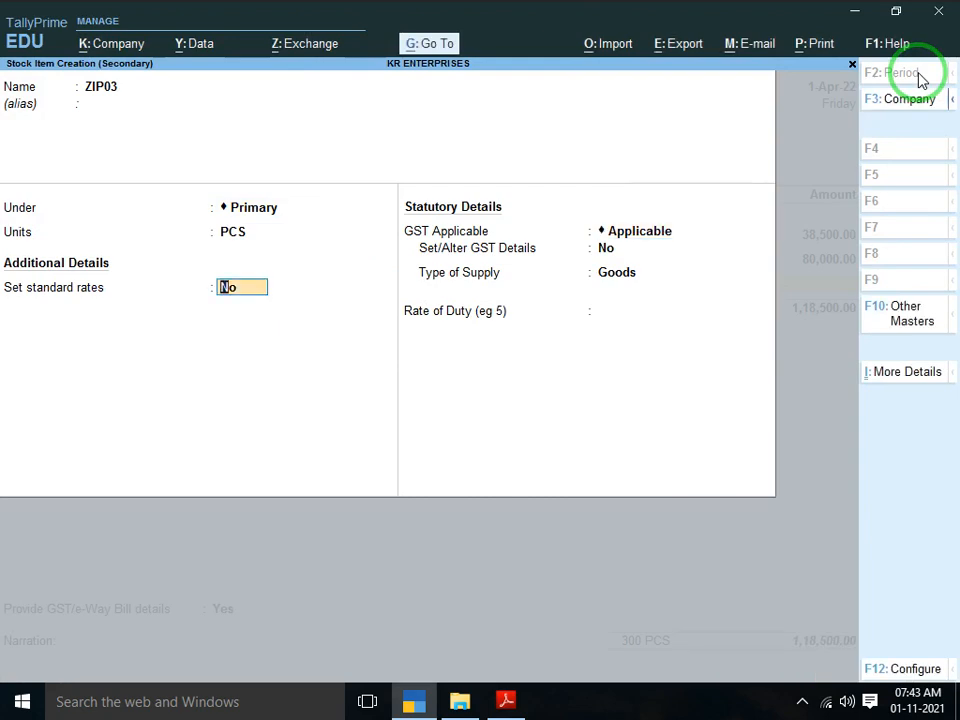
{"action": "key", "text": "Return"}
Set ZIP03's standard cost to 420 and selling price to 435
{"action": "key", "text": "alt+Tab"}
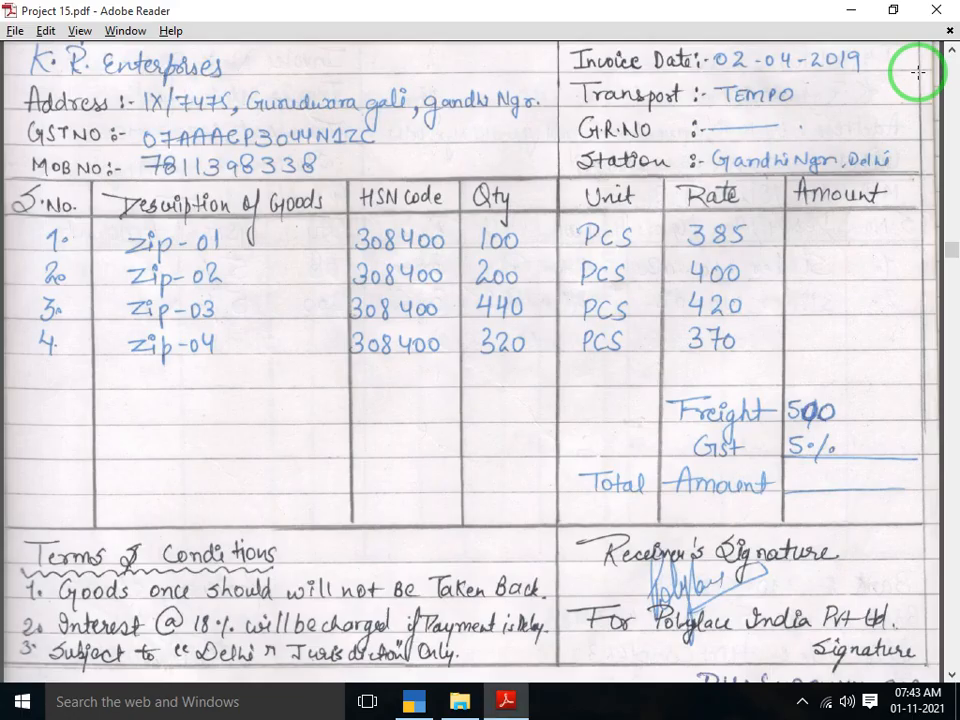
{"action": "key", "text": "alt+Tab"}
{"action": "type", "text": "42"}
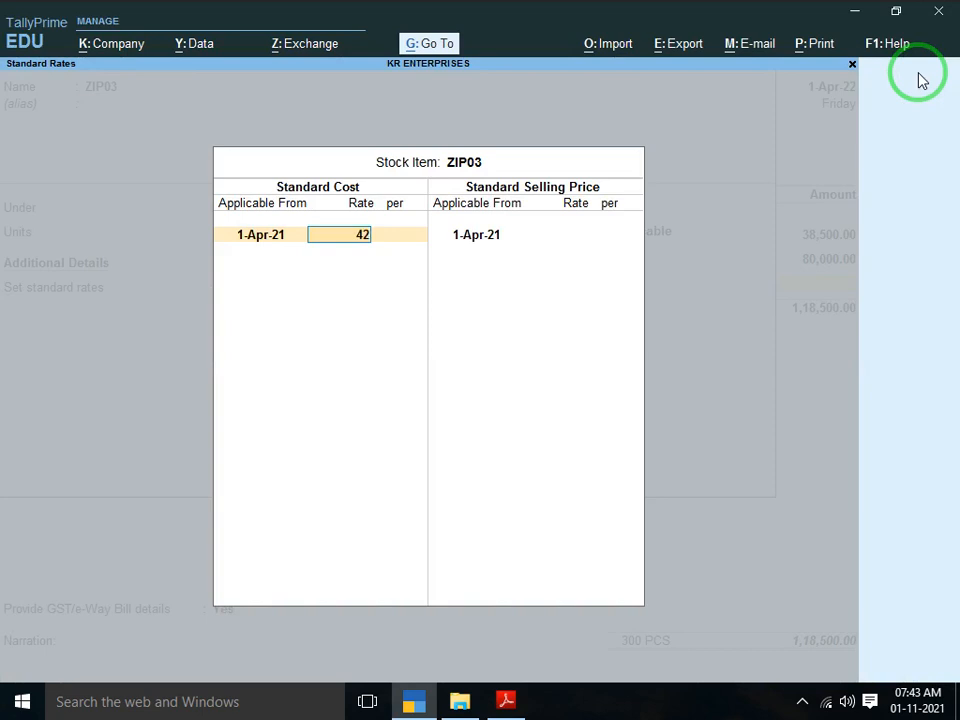
{"action": "type", "text": "0"}
{"action": "key", "text": "Return"}
{"action": "key", "text": "Return"}
{"action": "key", "text": "Return"}
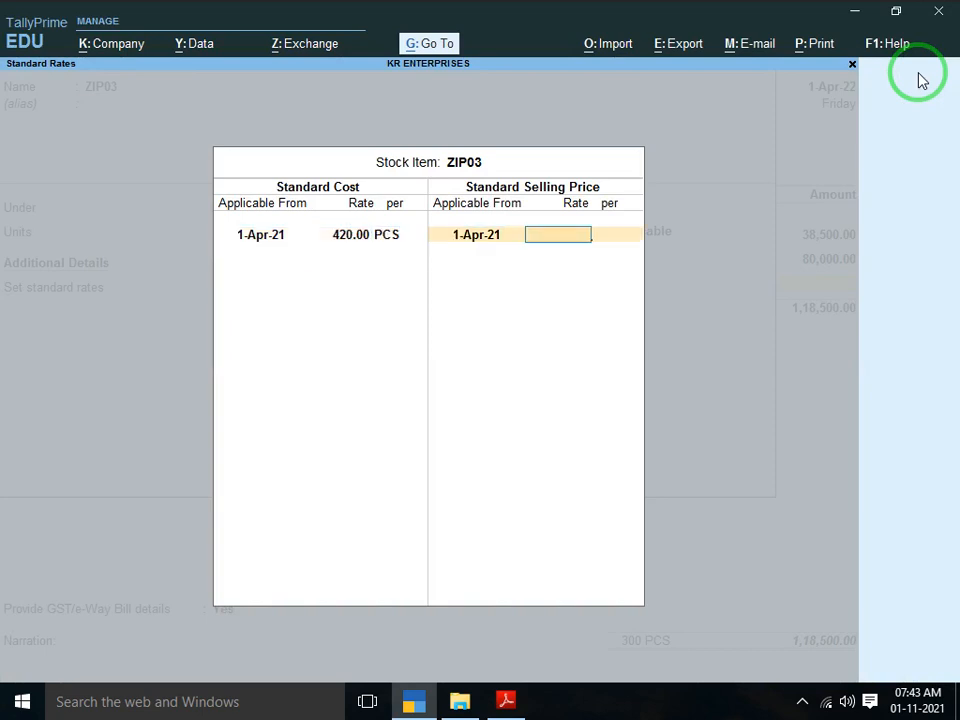
{"action": "type", "text": "435"}
{"action": "key", "text": "Return"}
{"action": "key", "text": "Return"}
{"action": "key", "text": "Return"}
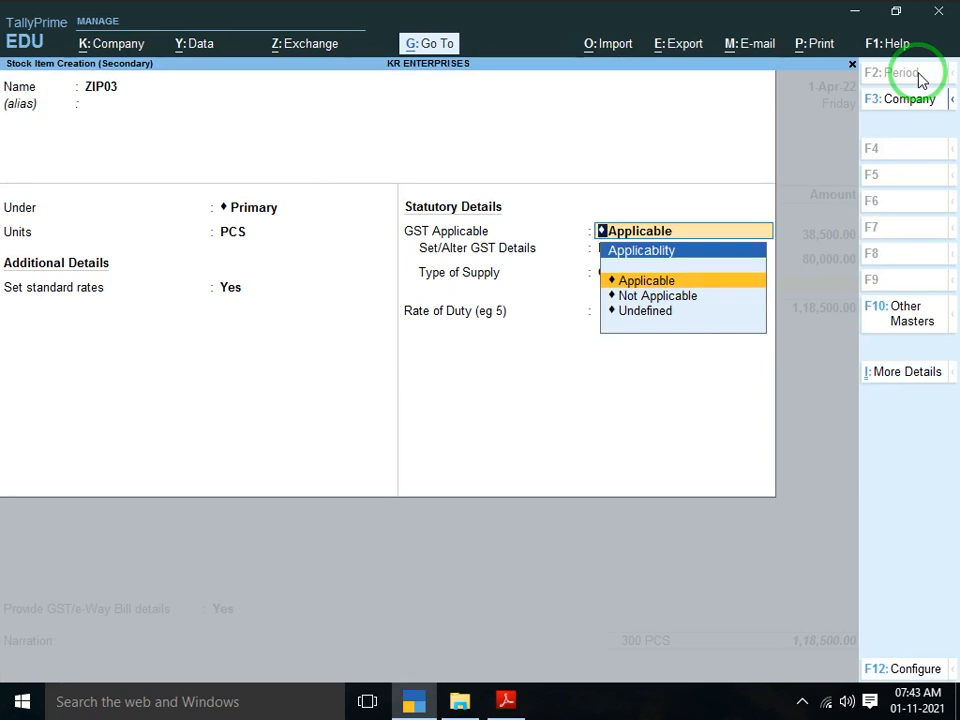
Give ZIP03 GST description ZIP, HSN/SAC 308400, taxable at 5%, and save the item
{"action": "key", "text": "Return"}
{"action": "key", "text": "BackSpace"}
{"action": "key", "text": "Return"}
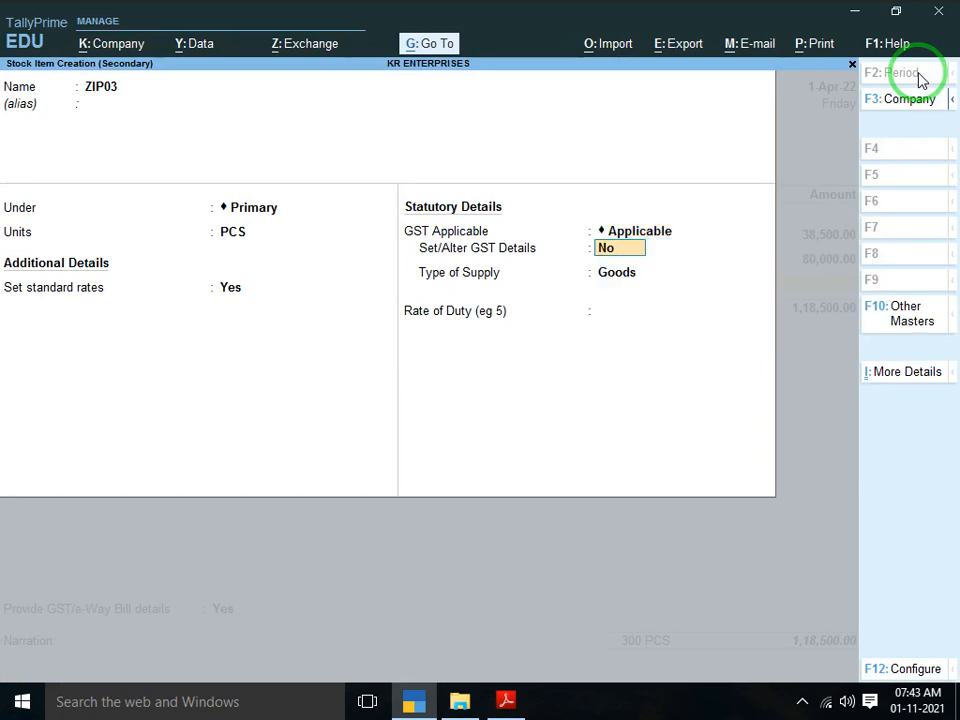
{"action": "type", "text": "y"}
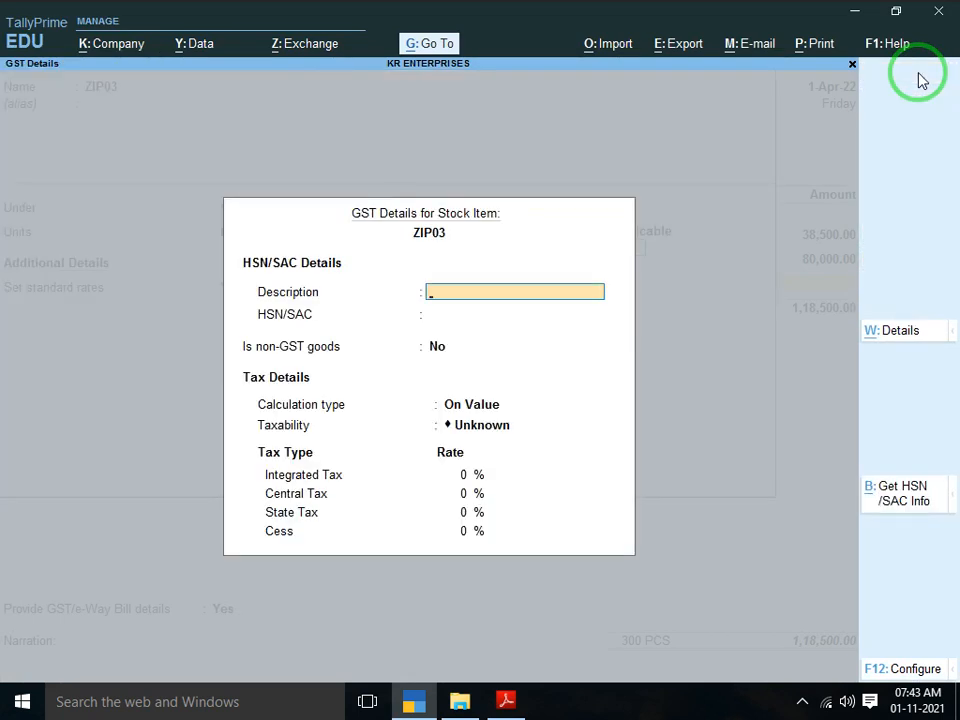
{"action": "type", "text": "ZIP"}
{"action": "key", "text": "Return"}
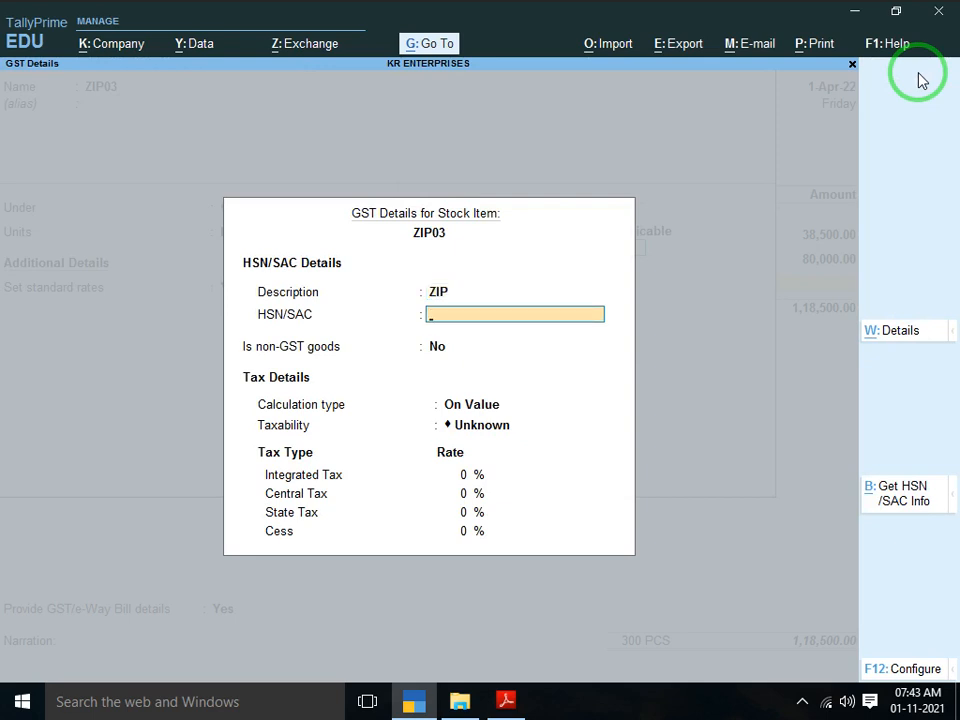
{"action": "type", "text": "308400"}
{"action": "key", "text": "Return"}
{"action": "key", "text": "Return"}
{"action": "key", "text": "Return"}
{"action": "key", "text": "Down"}
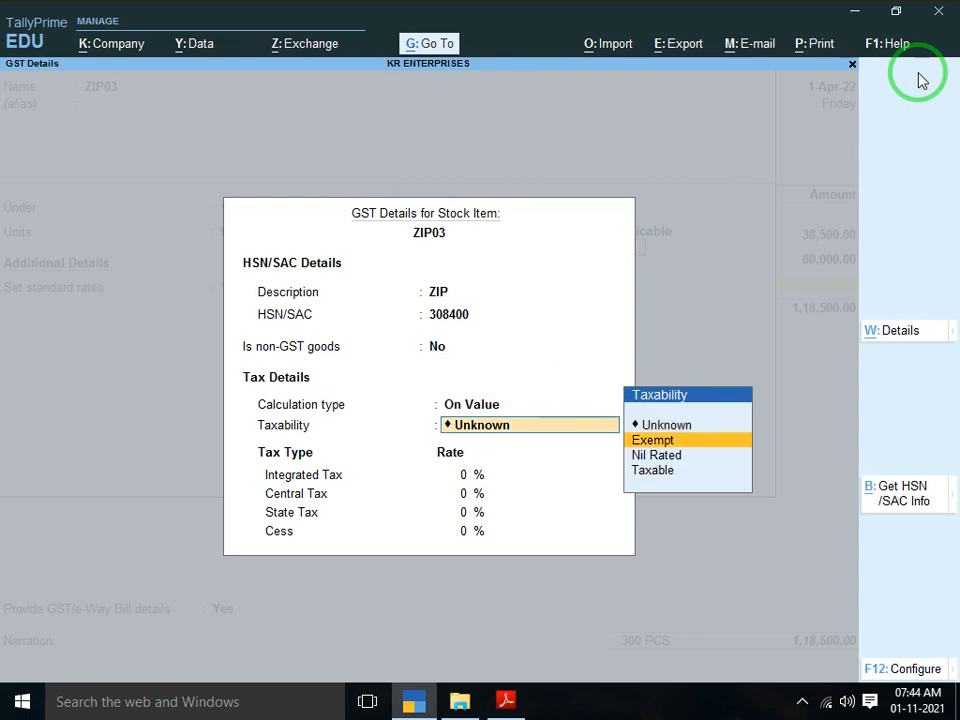
{"action": "key", "text": "Down"}
{"action": "key", "text": "Down"}
{"action": "key", "text": "Return"}
{"action": "type", "text": "5"}
{"action": "key", "text": "Return"}
{"action": "key", "text": "Return"}
{"action": "key", "text": "Return"}
{"action": "key", "text": "Return"}
{"action": "key", "text": "Return"}
{"action": "key", "text": "Return"}
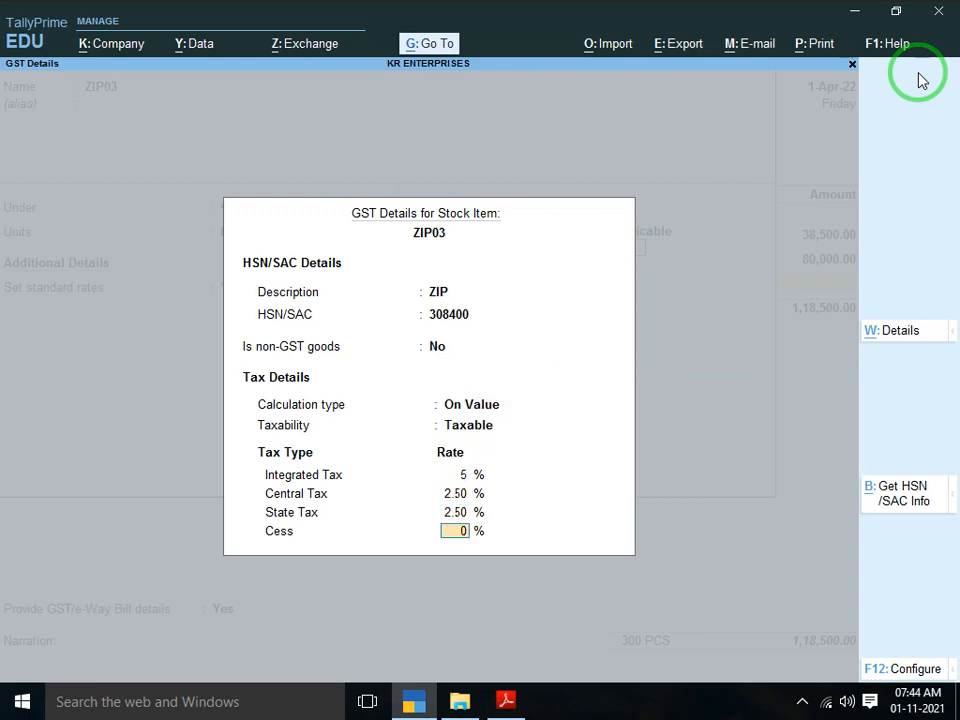
{"action": "key", "text": "Return"}
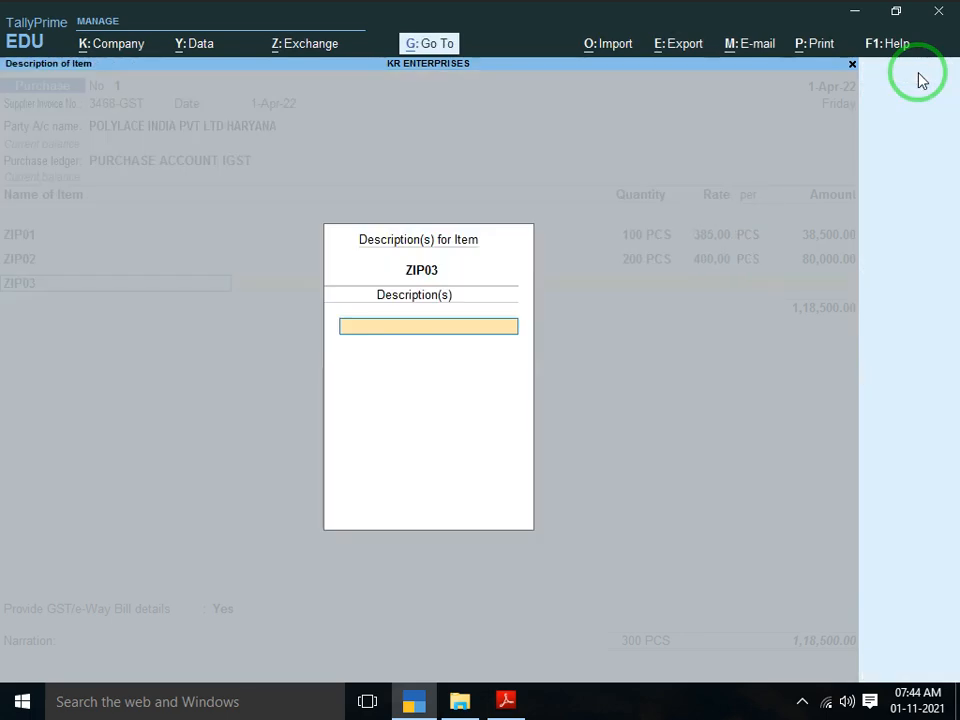
{"action": "key", "text": "Return"}
Enter ZIP03 on the voucher as 440 PCS at 420.00, bringing the total to 3,03,300.00
{"action": "key", "text": "alt+Tab"}
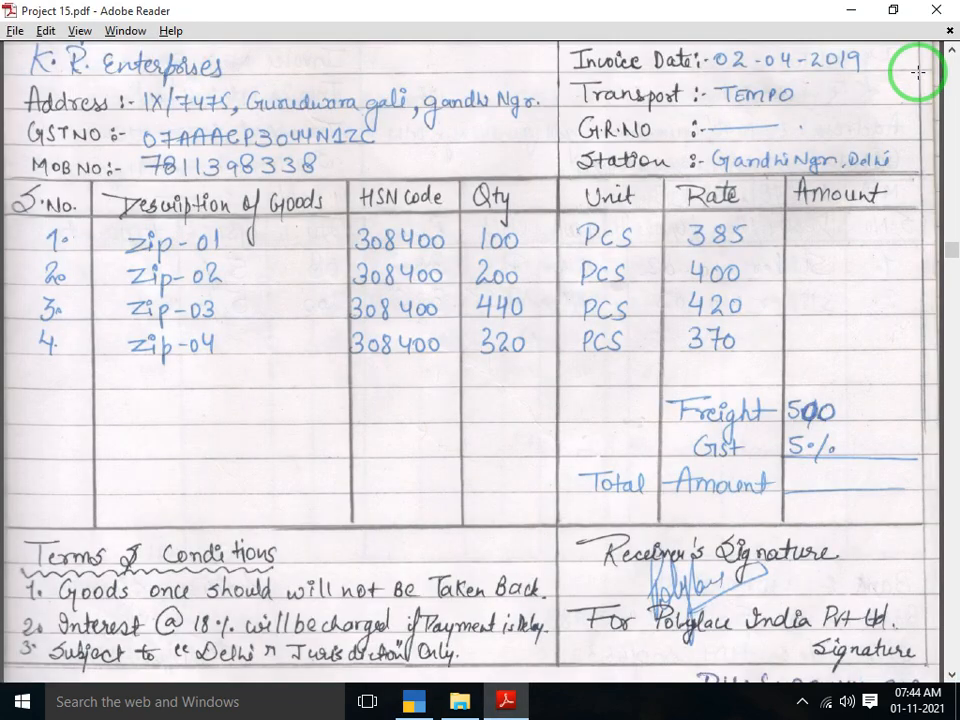
{"action": "key", "text": "alt+Tab"}
{"action": "type", "text": "440"}
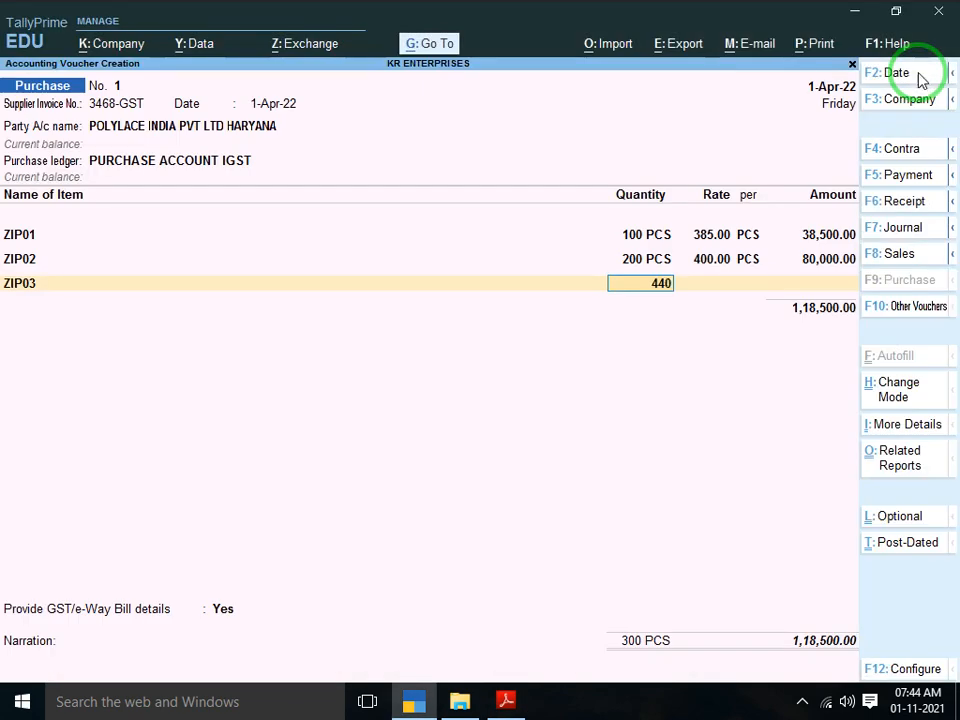
{"action": "key", "text": "Return"}
{"action": "key", "text": "Return"}
{"action": "key", "text": "Return"}
{"action": "key", "text": "Return"}
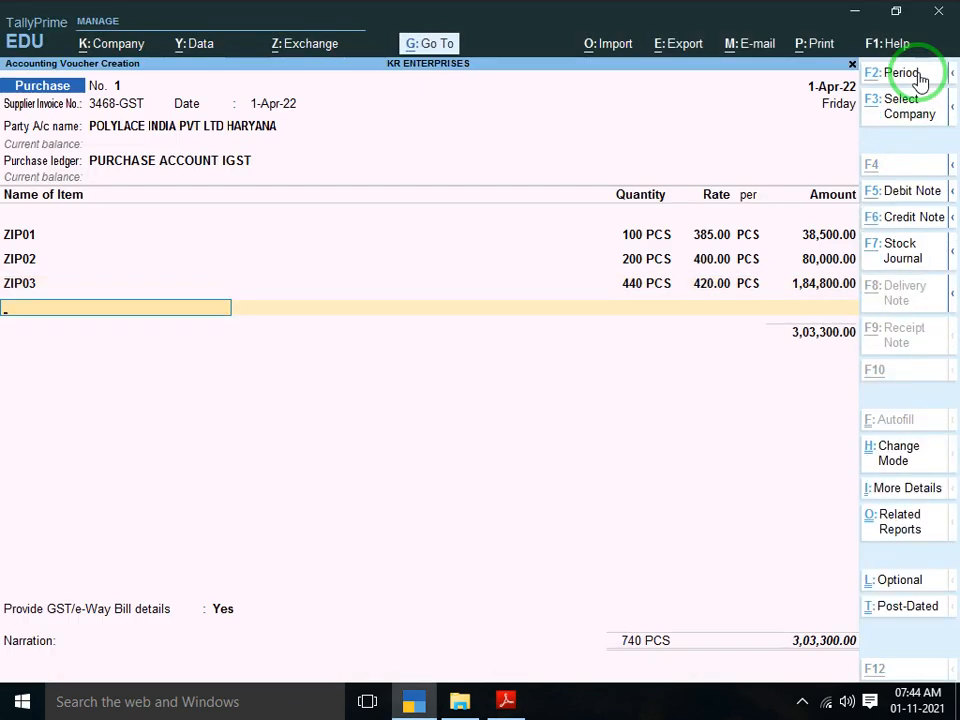
{"action": "key", "text": "alt+c"}
{"action": "key", "text": "alt+Tab"}
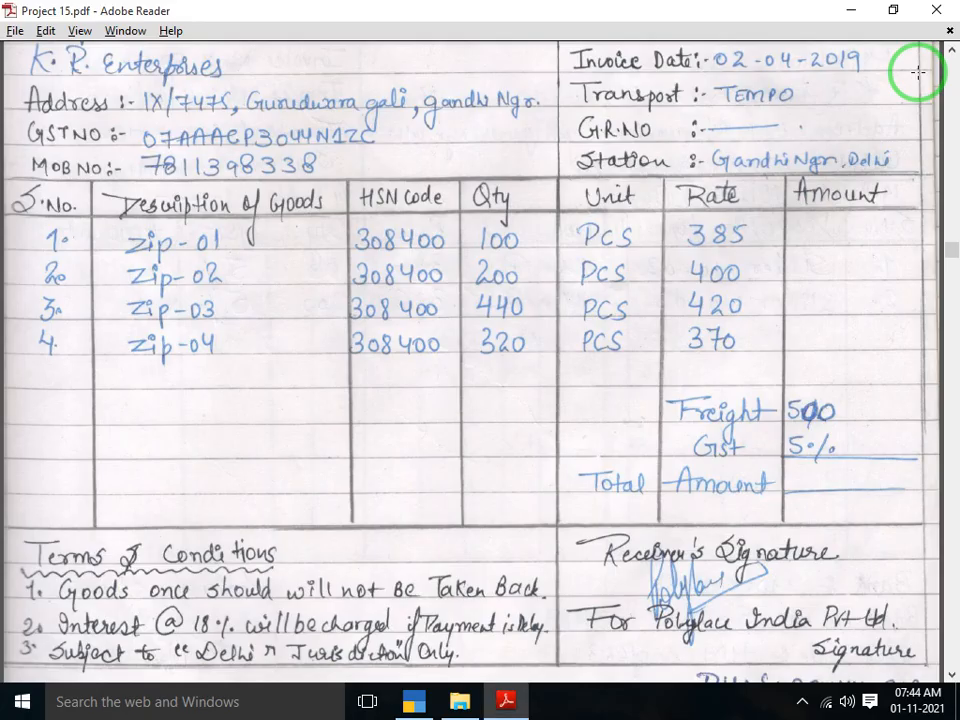
Name the new stock item ZIP04 under Primary with unit PCS and enable standard rates
{"action": "key", "text": "alt+Tab"}
{"action": "type", "text": "ZIP"}
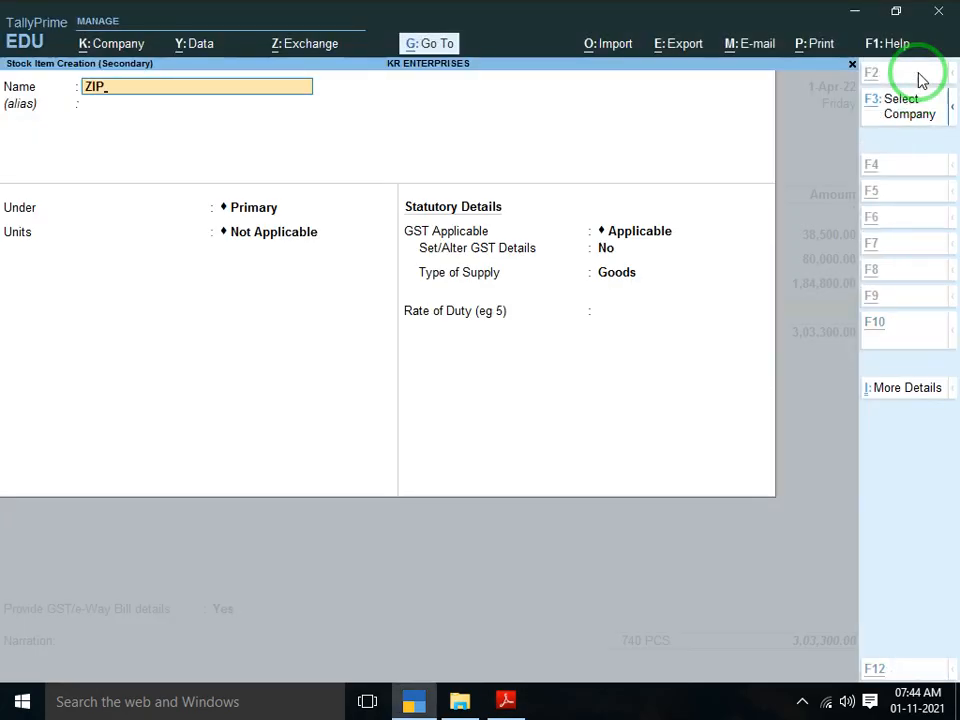
{"action": "key", "text": "alt+Tab"}
{"action": "key", "text": "alt+Tab"}
{"action": "type", "text": "0"}
{"action": "key", "text": "Return"}
{"action": "key", "text": "Return"}
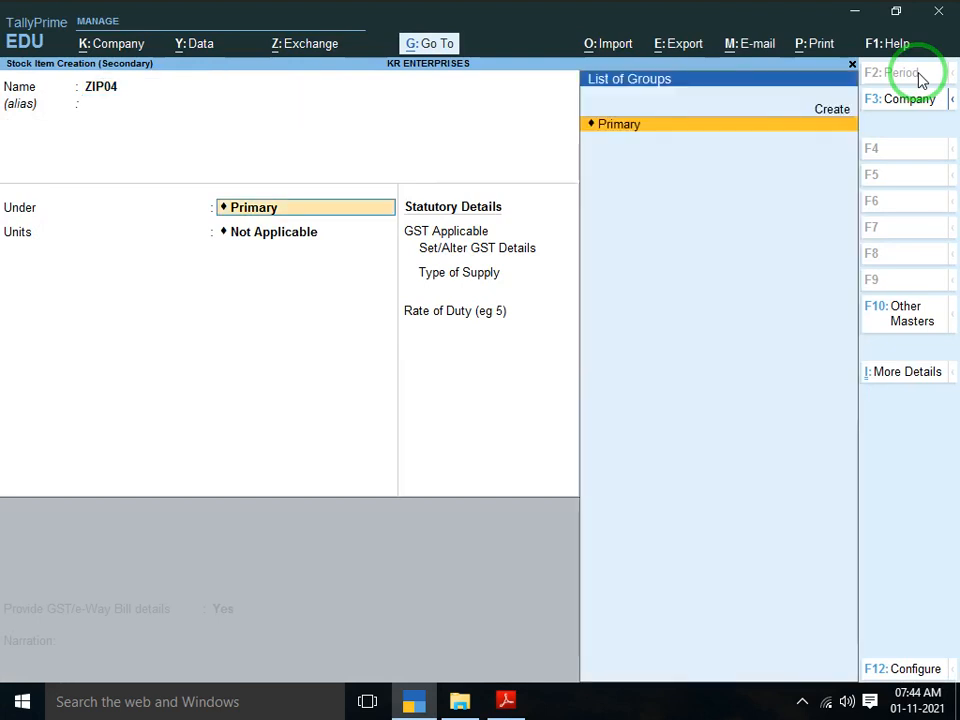
{"action": "key", "text": "Return"}
{"action": "key", "text": "Down"}
{"action": "key", "text": "Return"}
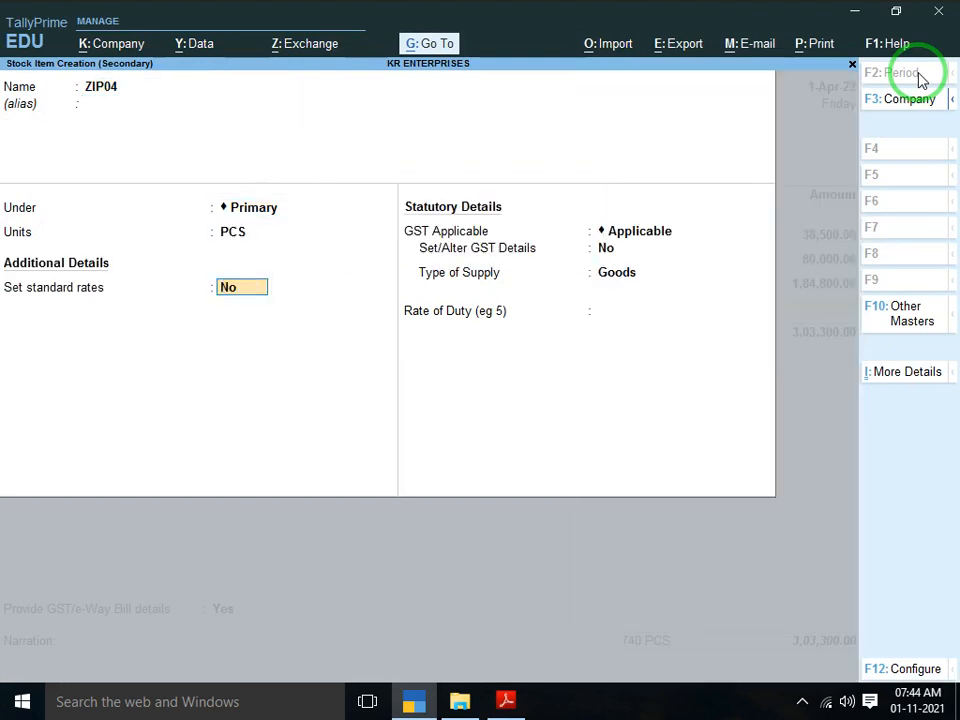
{"action": "key", "text": "y"}
{"action": "key", "text": "Return"}
Set ZIP04's standard cost to 370 and selling price to 385
{"action": "key", "text": "alt+Tab"}
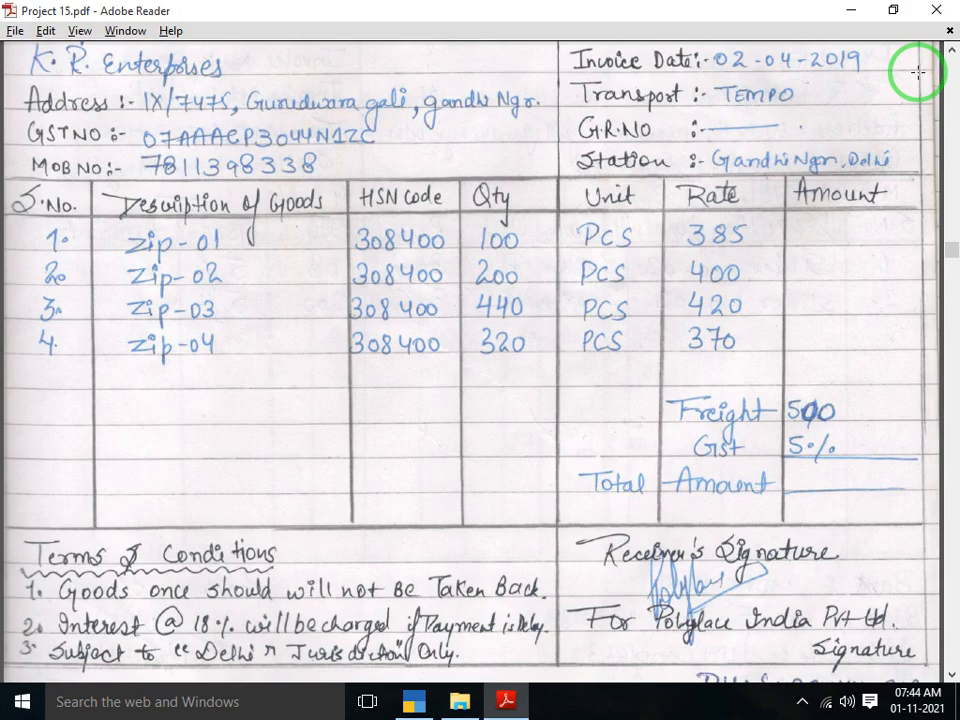
{"action": "key", "text": "alt+Tab"}
{"action": "key", "text": "alt+Tab"}
{"action": "key", "text": "alt+Tab"}
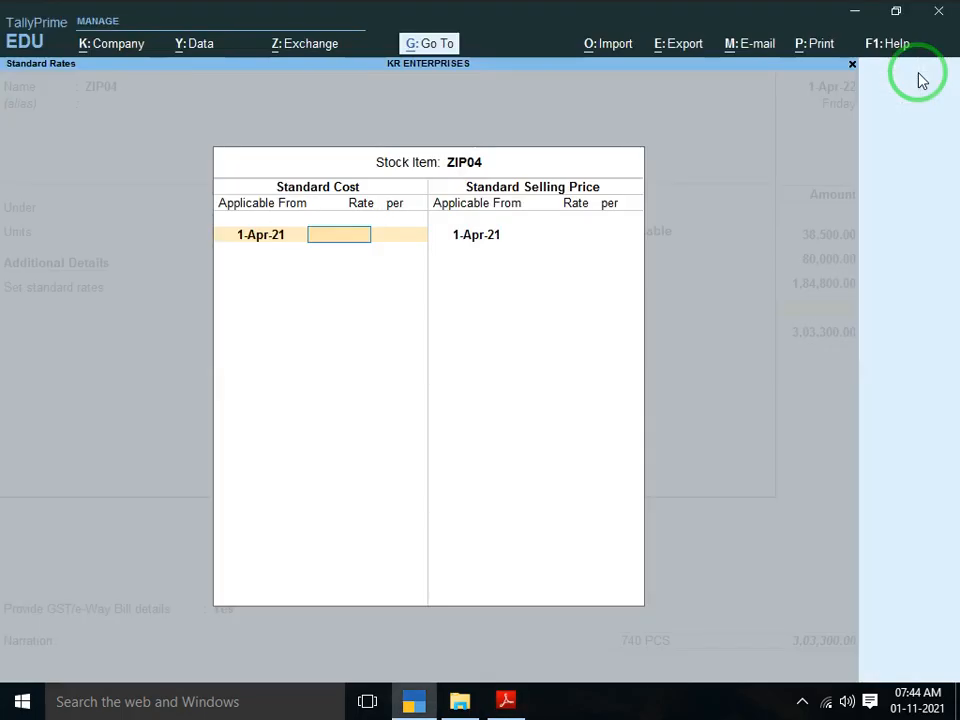
{"action": "type", "text": "370"}
{"action": "key", "text": "Return"}
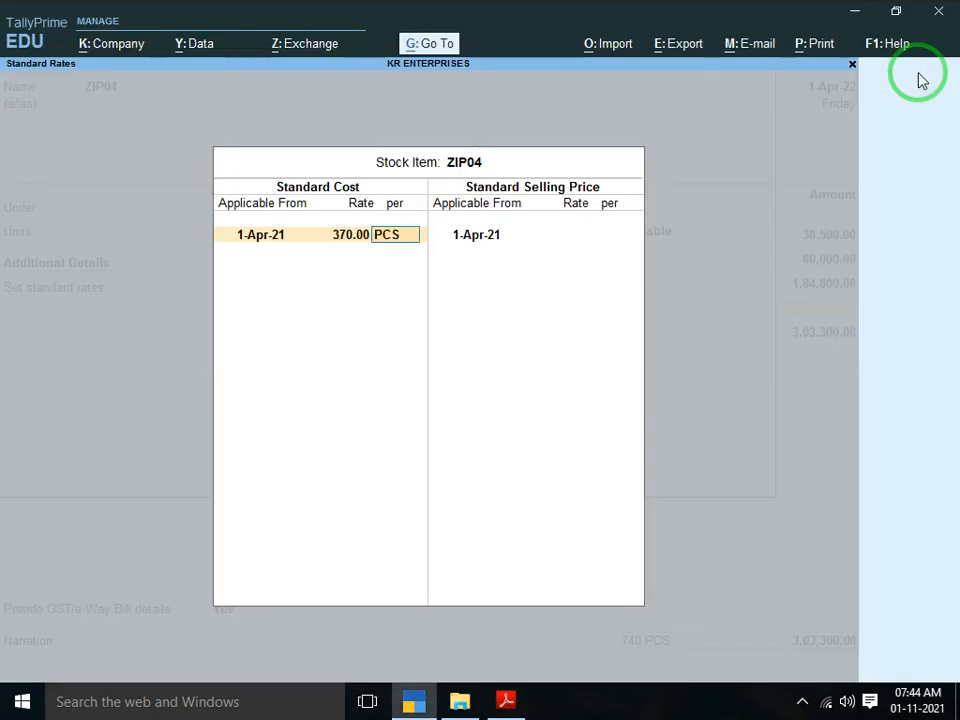
{"action": "key", "text": "Return"}
{"action": "key", "text": "Return"}
{"action": "type", "text": "38,5"}
{"action": "key", "text": "Return"}
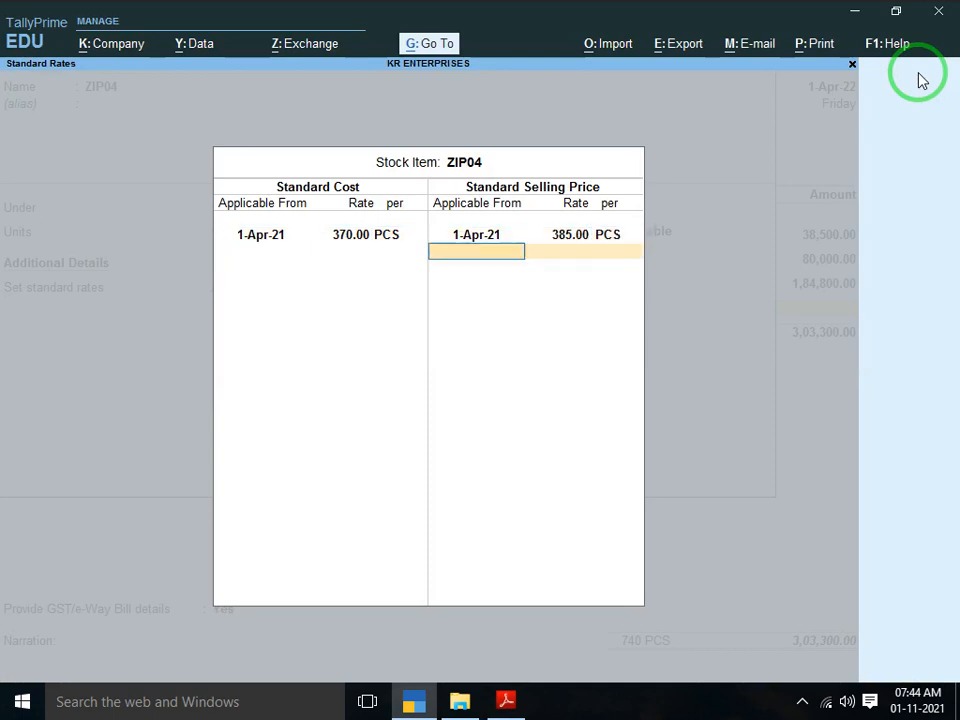
{"action": "key", "text": "Return"}
{"action": "key", "text": "Return"}
{"action": "key", "text": "Return"}
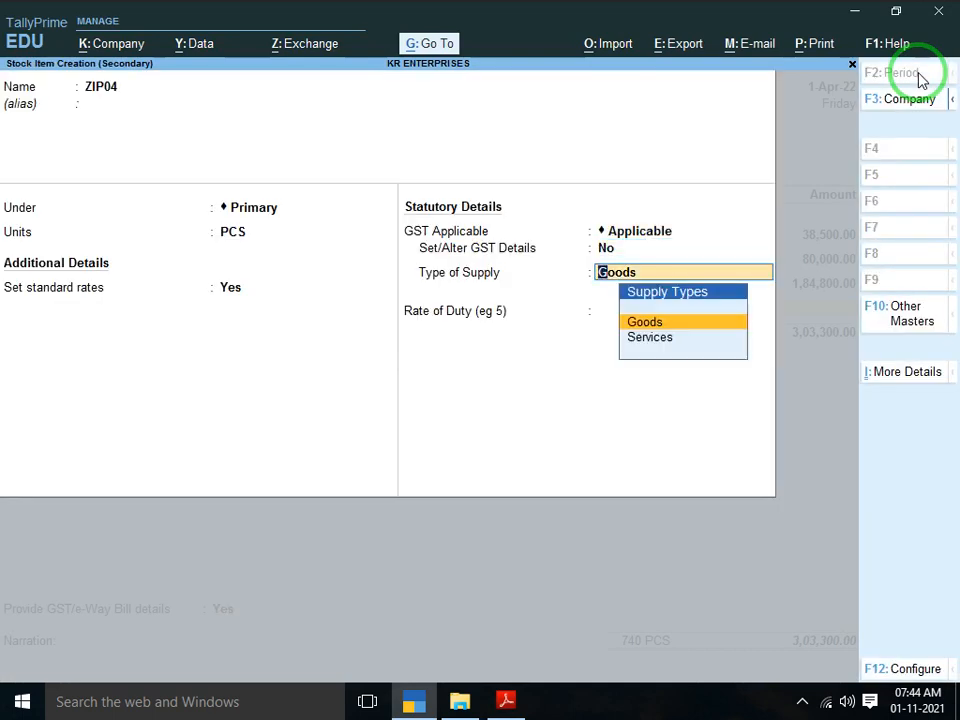
{"action": "key", "text": "Return"}
Give ZIP04 GST description ZIP, HSN/SAC 308400, taxable 5% integrated, Goods supply, and save it
{"action": "key", "text": "BackSpace"}
{"action": "key", "text": "BackSpace"}
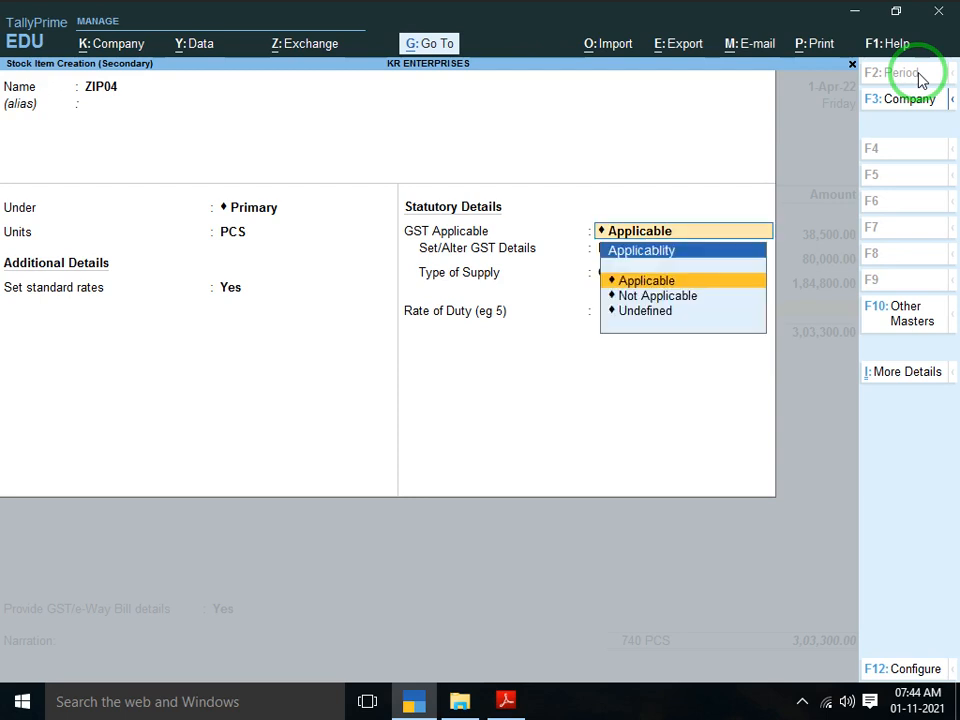
{"action": "key", "text": "Return"}
{"action": "type", "text": "y"}
{"action": "key", "text": "Return"}
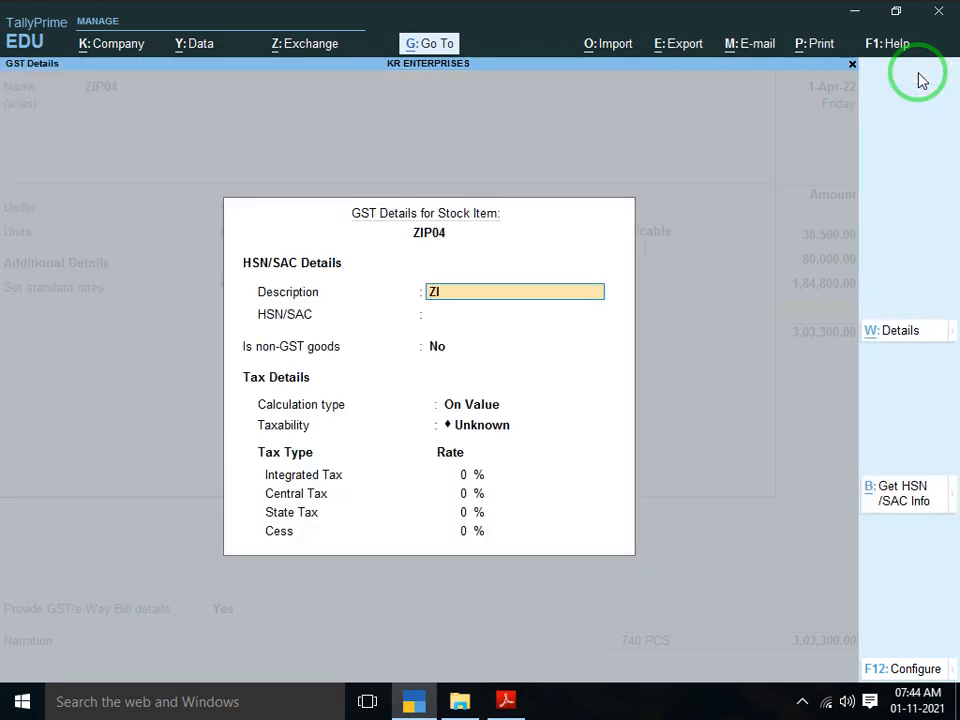
{"action": "key", "text": "Return"}
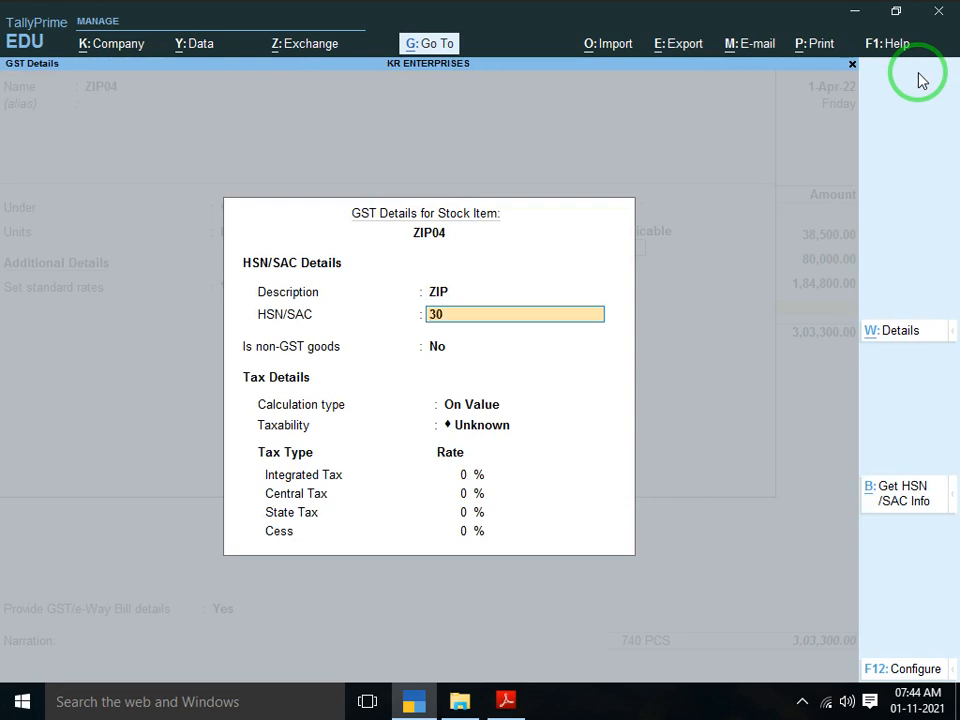
{"action": "type", "text": "308400"}
{"action": "key", "text": "Return"}
{"action": "key", "text": "Return"}
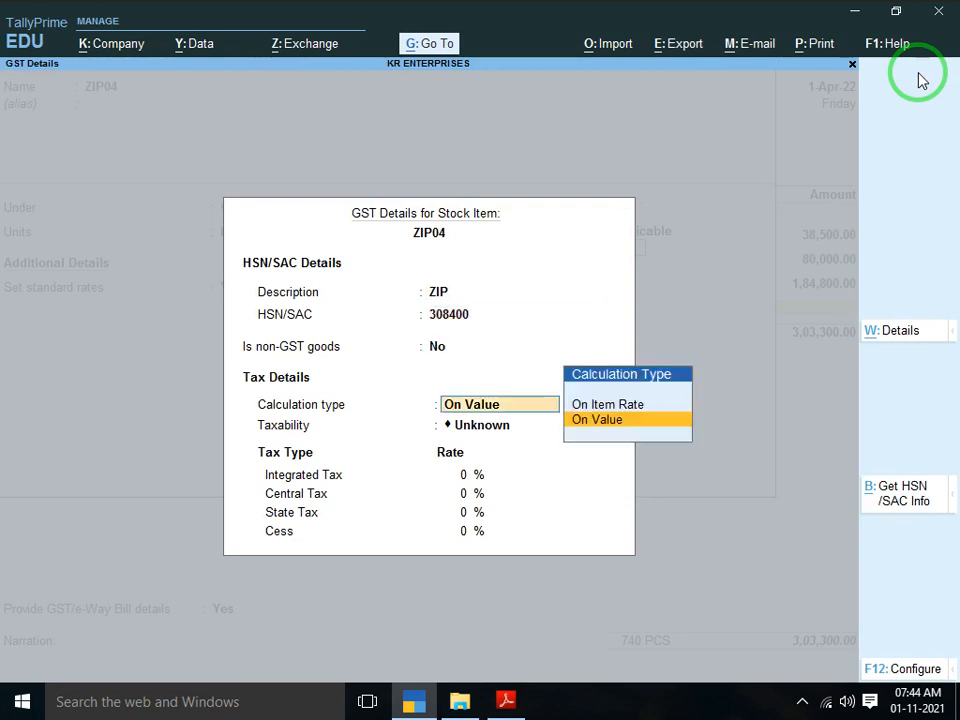
{"action": "key", "text": "Return"}
{"action": "key", "text": "Down"}
{"action": "key", "text": "Down"}
{"action": "key", "text": "Down"}
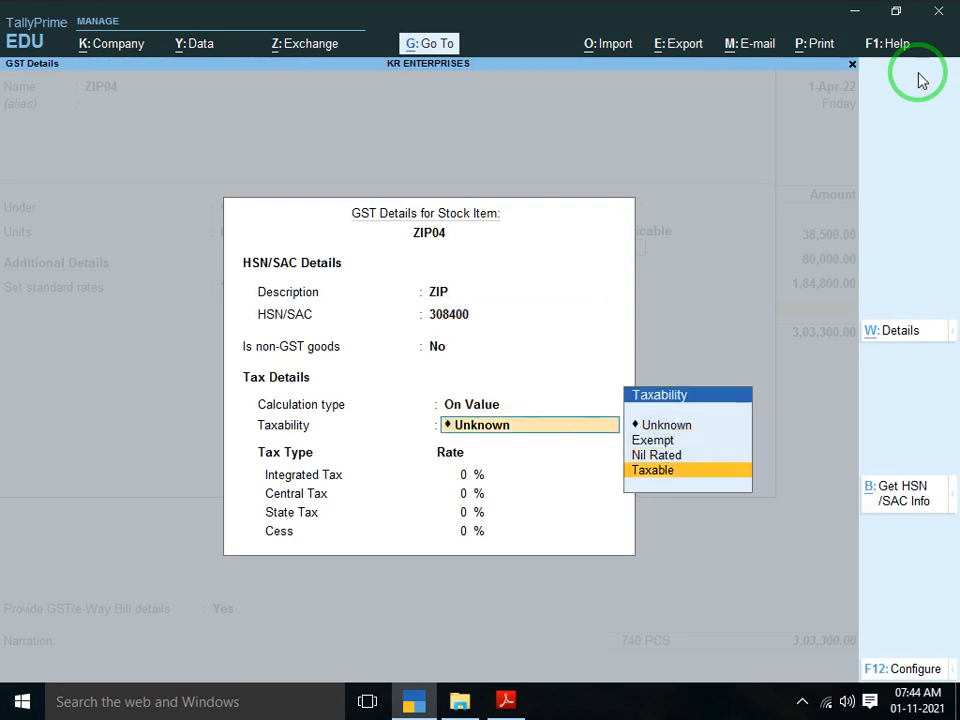
{"action": "key", "text": "Return"}
{"action": "type", "text": "5"}
{"action": "key", "text": "Return"}
{"action": "key", "text": "Return"}
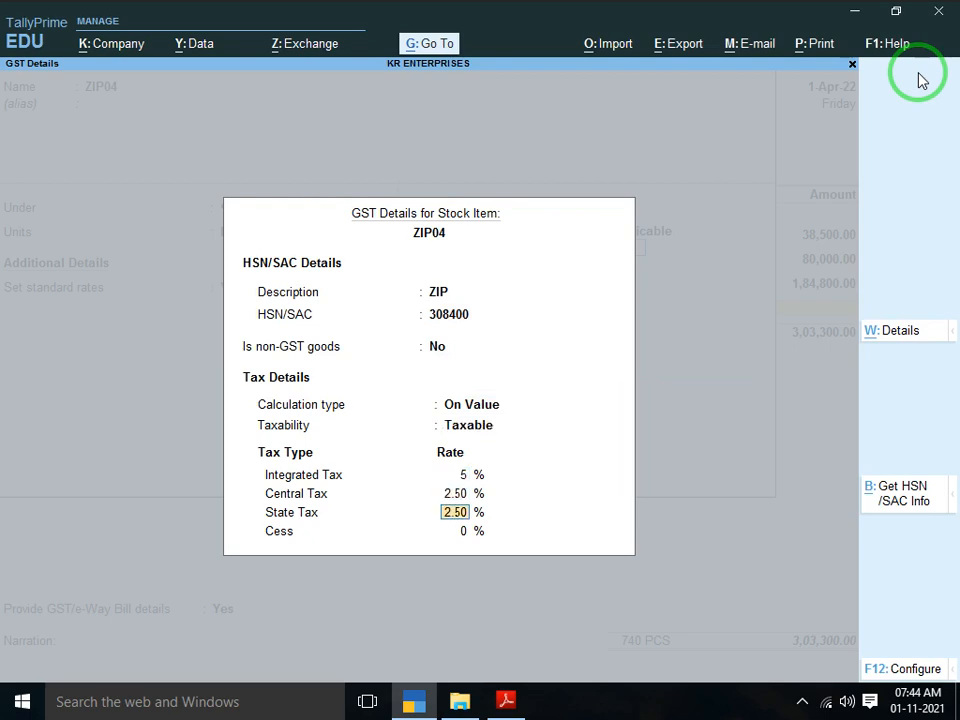
{"action": "key", "text": "Return"}
{"action": "key", "text": "Return"}
{"action": "key", "text": "Return"}
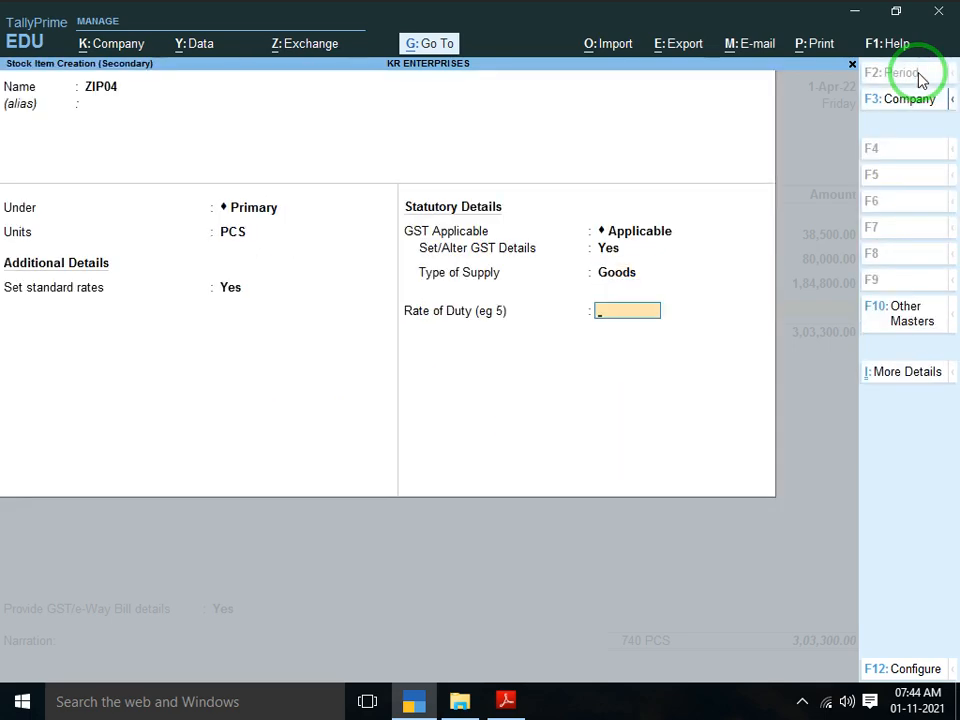
{"action": "key", "text": "Return"}
{"action": "key", "text": "Return"}
{"action": "key", "text": "Return"}
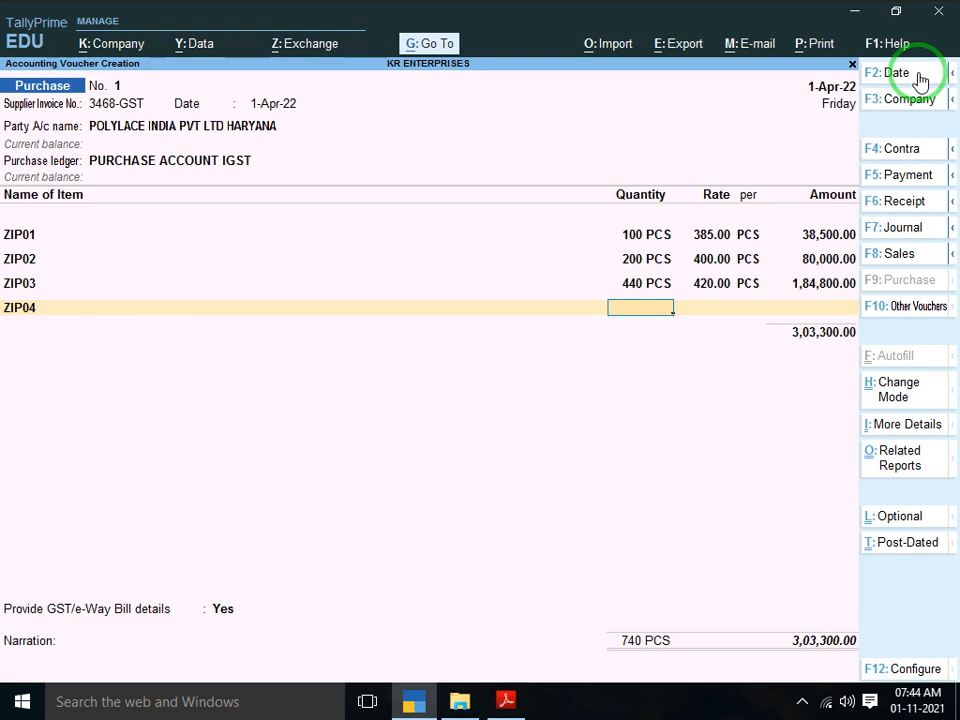
Enter ZIP04 at 370 PCS with the 370.00 rate
{"action": "key", "text": "alt+Tab"}
{"action": "key", "text": "alt+Tab"}
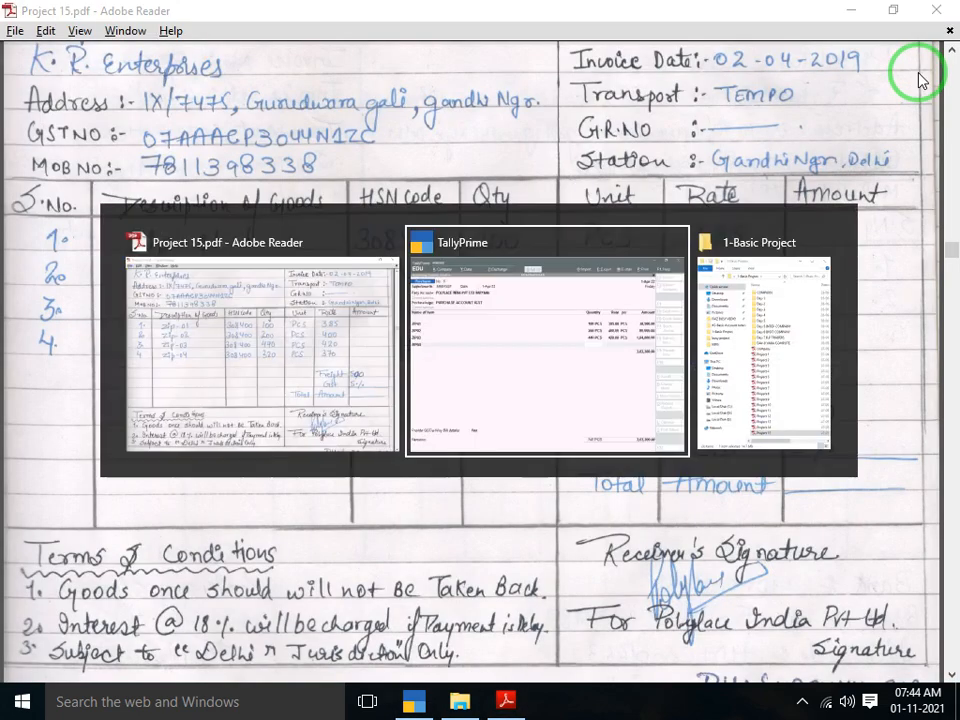
{"action": "type", "text": "370"}
{"action": "key", "text": "Return"}
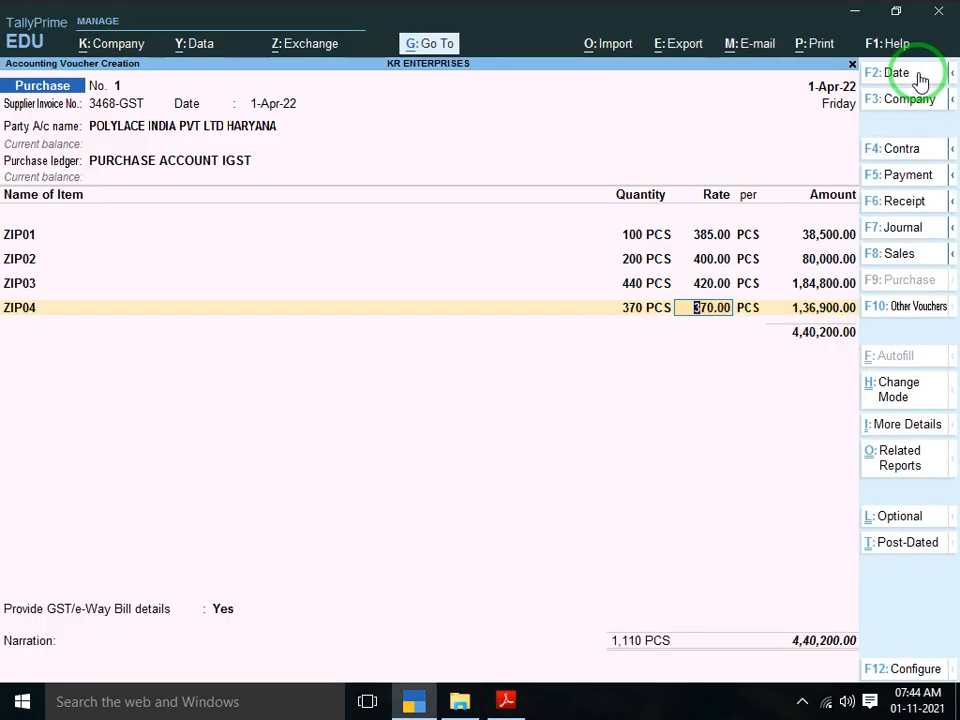
{"action": "key", "text": "Return"}
{"action": "key", "text": "Return"}
{"action": "key", "text": "Return"}
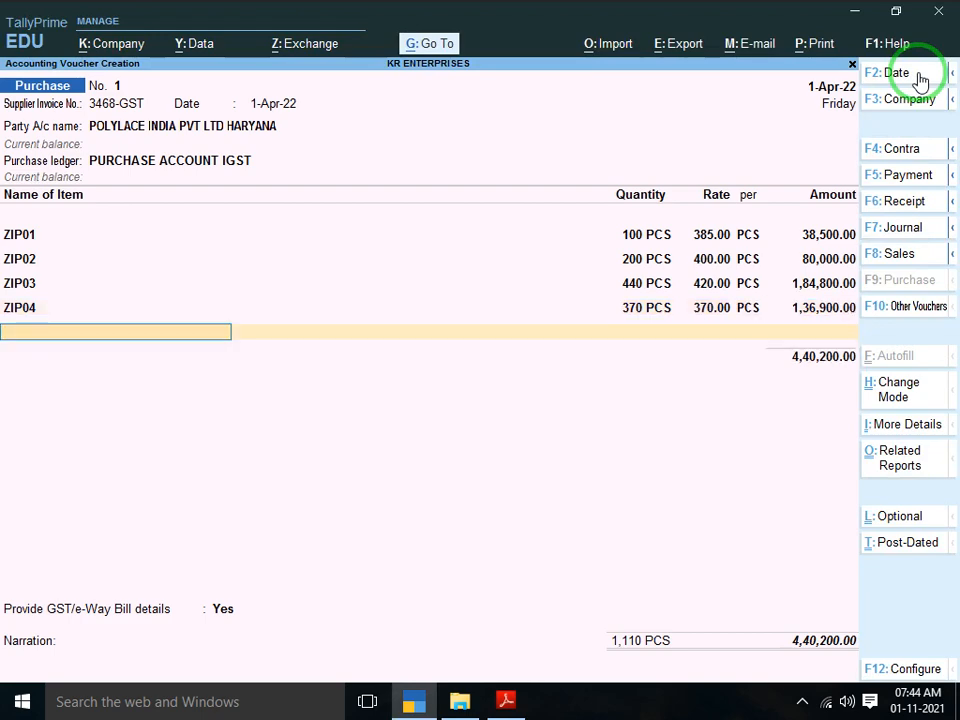
{"action": "key", "text": "Return"}
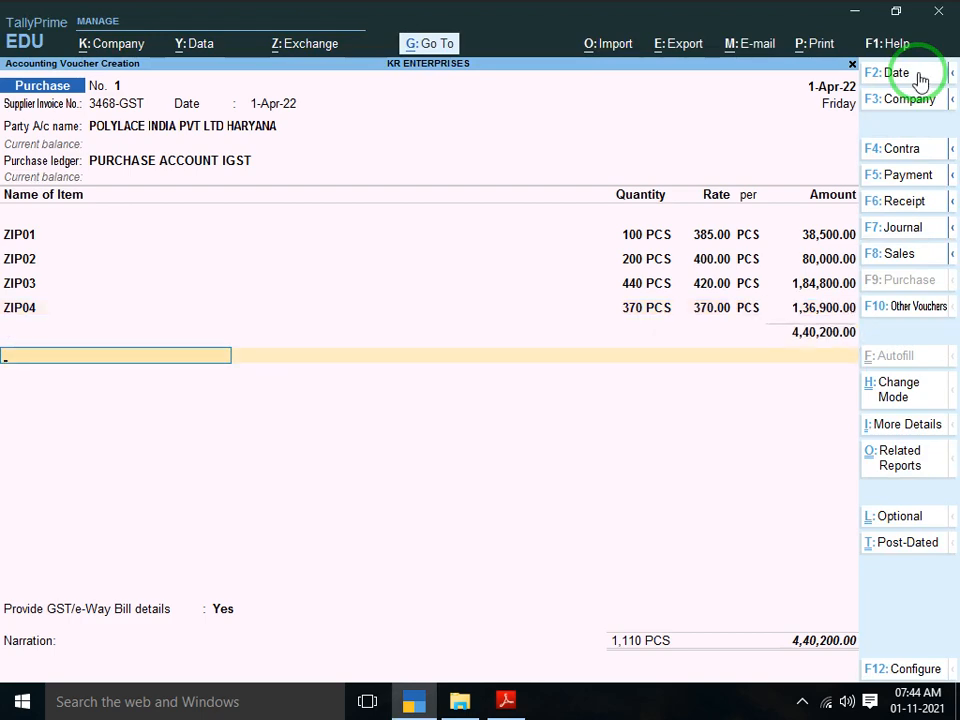
Select the FREIGHT AND FORWADING CHARGES ledger on the next voucher line
{"action": "type", "text": "IGS"}
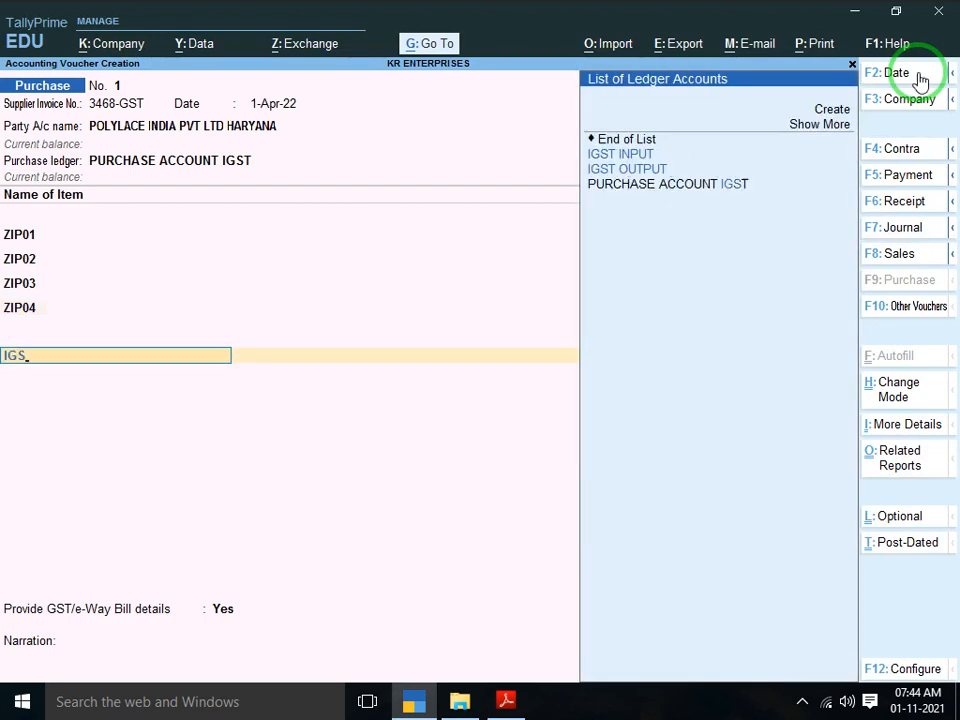
{"action": "key", "text": "alt+Tab"}
{"action": "scroll", "coordinate": [918, 72], "scroll_direction": "down", "scroll_amount": 1}
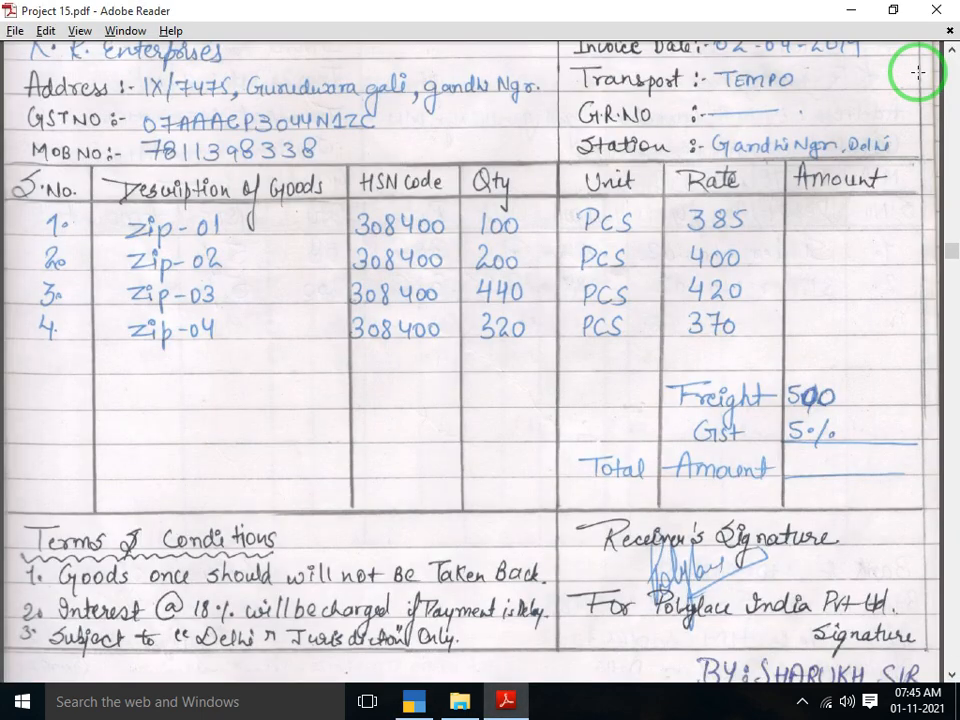
{"action": "scroll", "coordinate": [918, 72], "scroll_direction": "down", "scroll_amount": 1}
{"action": "key", "text": "alt+Tab"}
{"action": "key", "text": "BackSpace"}
{"action": "key", "text": "BackSpace"}
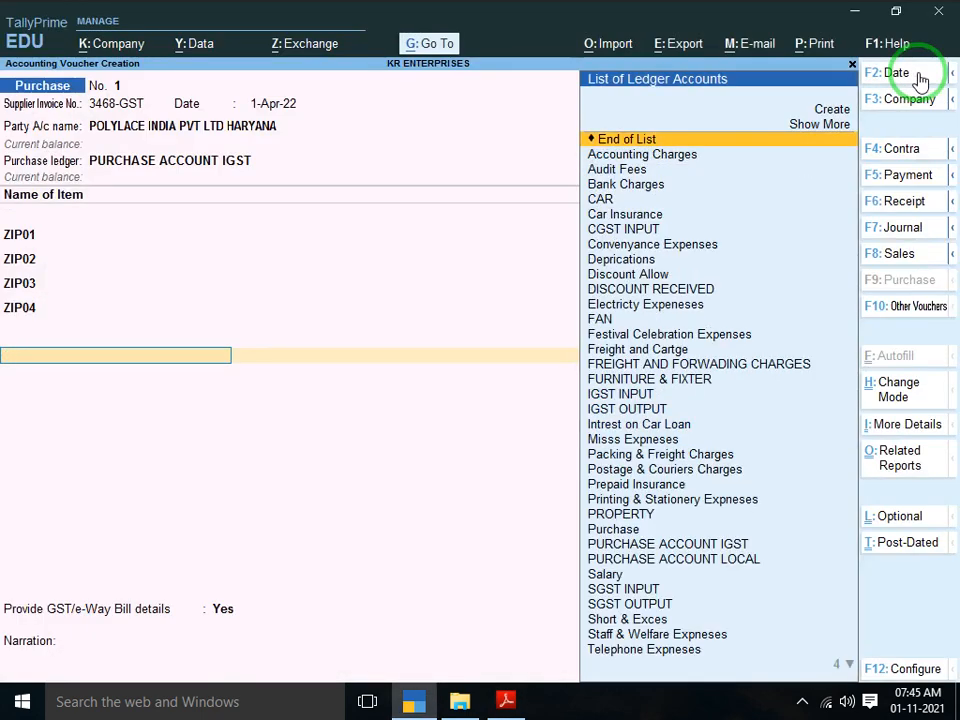
{"action": "type", "text": "FRE"}
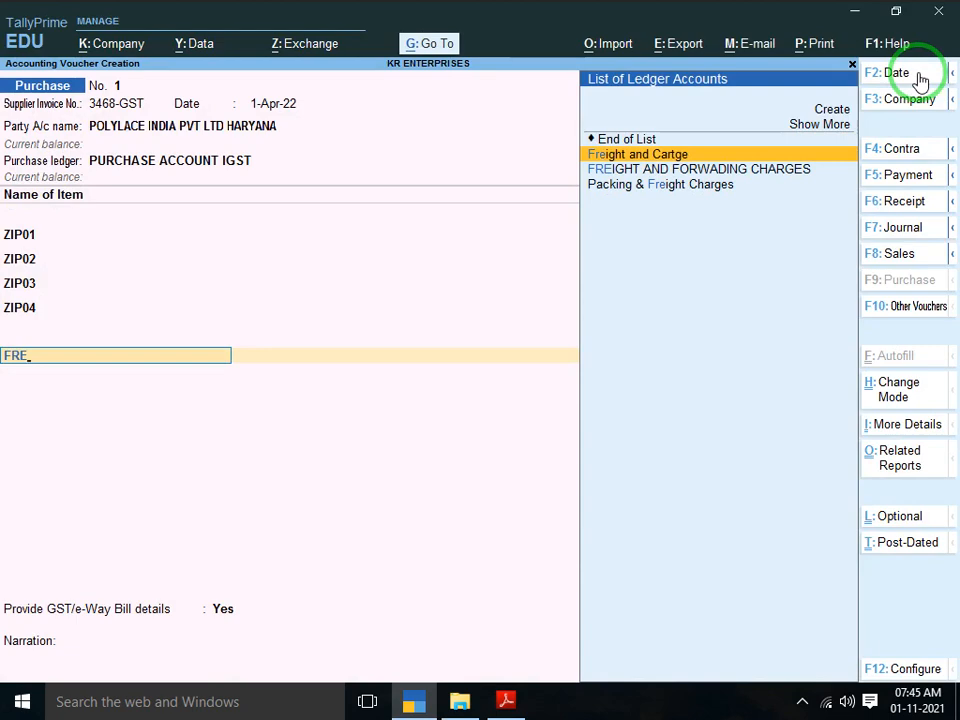
{"action": "key", "text": "Down"}
{"action": "key", "text": "Return"}
Enter 500.00 as the freight and forwarding charges amount
{"action": "key", "text": "Return"}
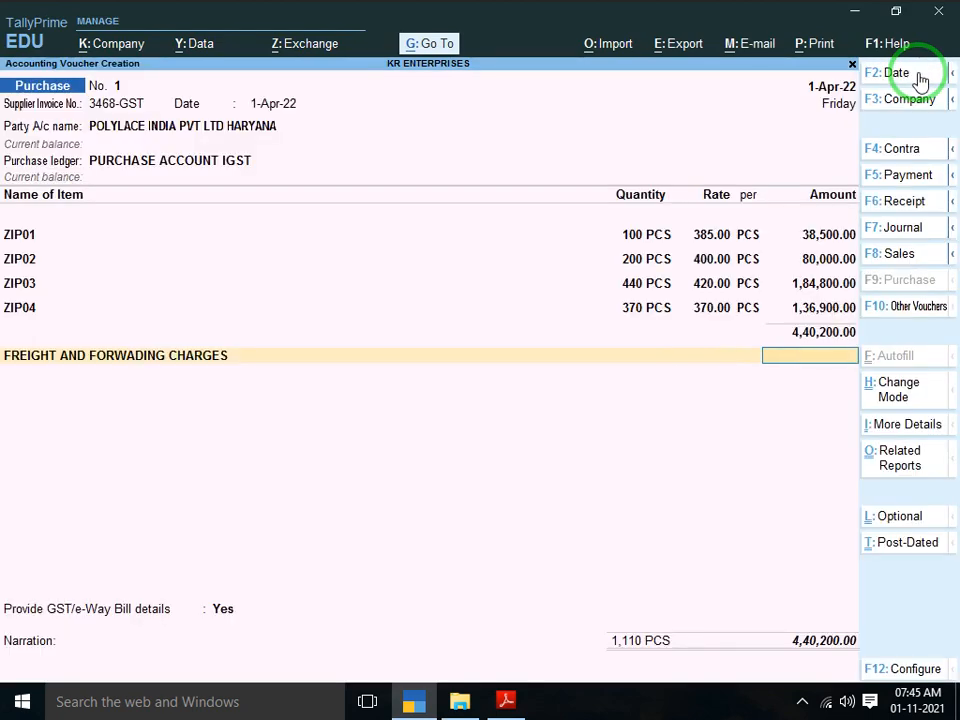
{"action": "key", "text": "alt+Tab"}
{"action": "key", "text": "alt+Tab"}
{"action": "type", "text": "500"}
{"action": "key", "text": "Return"}
{"action": "key", "text": "alt+Tab"}
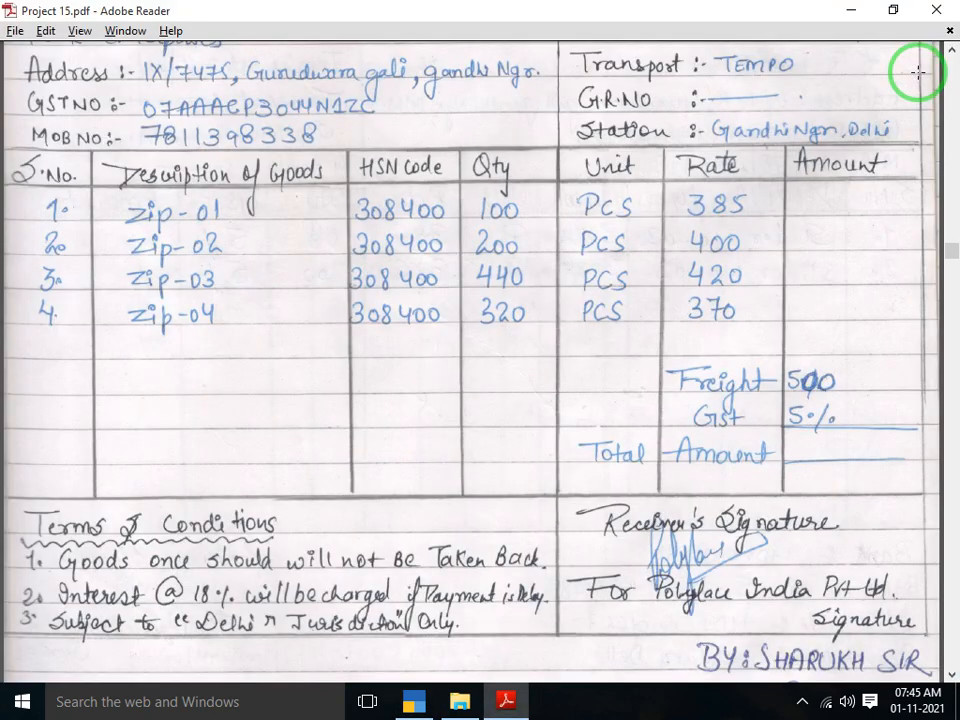
{"action": "key", "text": "alt+Tab"}
{"action": "type", "text": "I"}
{"action": "key", "text": "Return"}
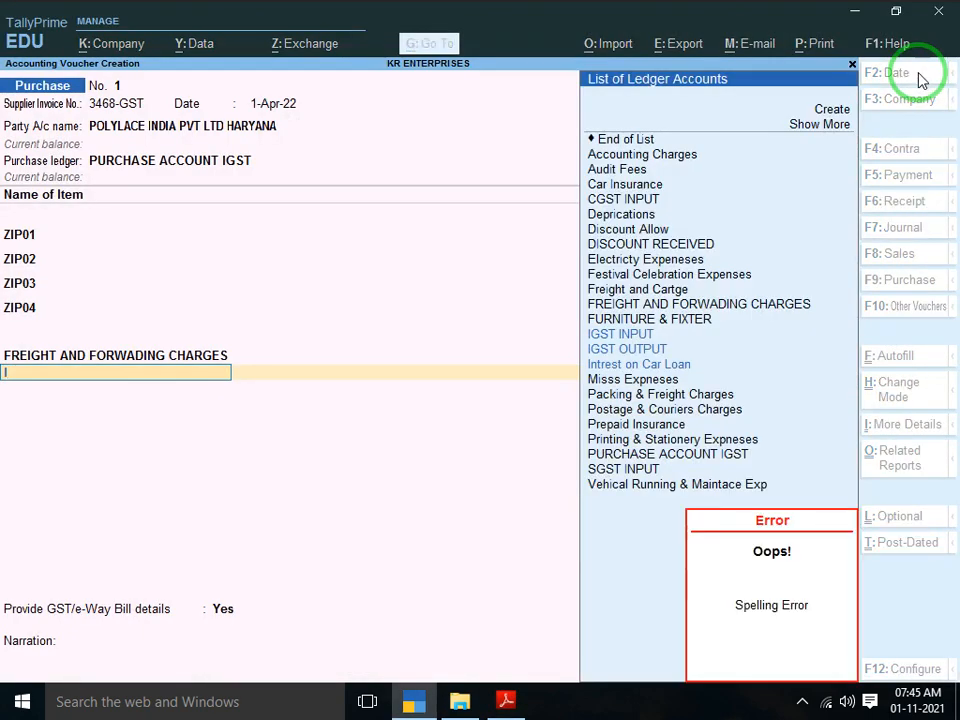
{"action": "key", "text": "BackSpace"}
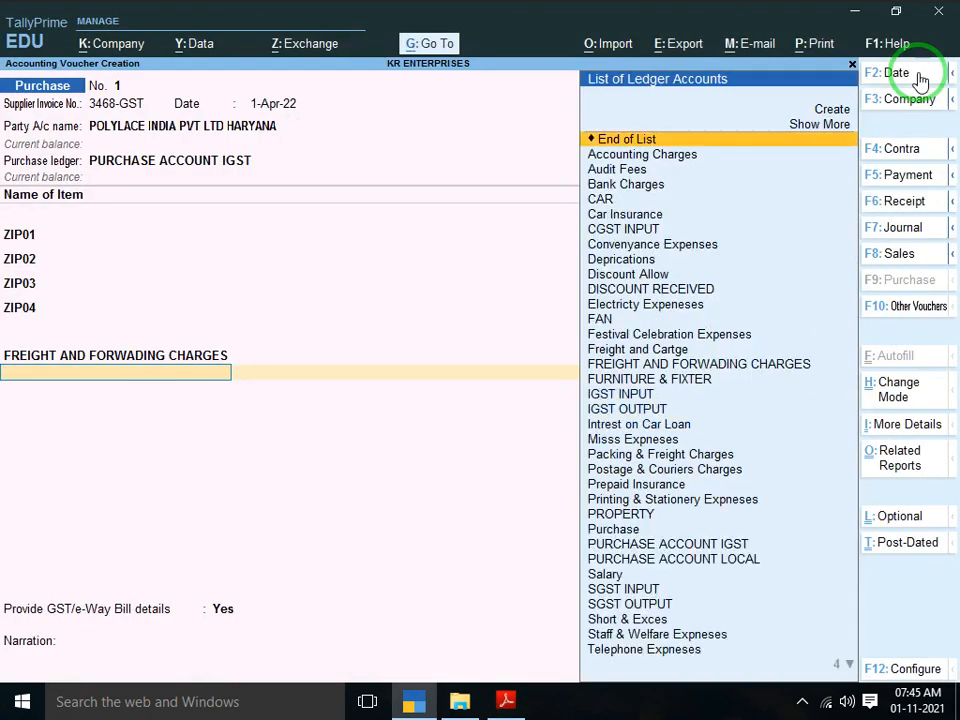
{"action": "key", "text": "BackSpace"}
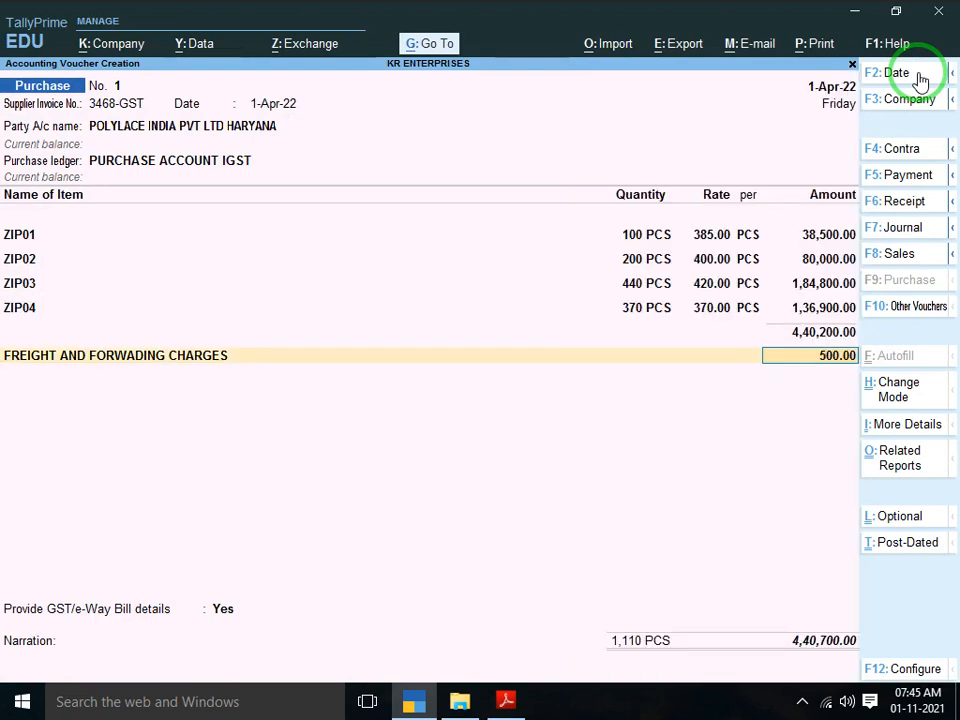
{"action": "key", "text": "Return"}
{"action": "type", "text": "IG"}
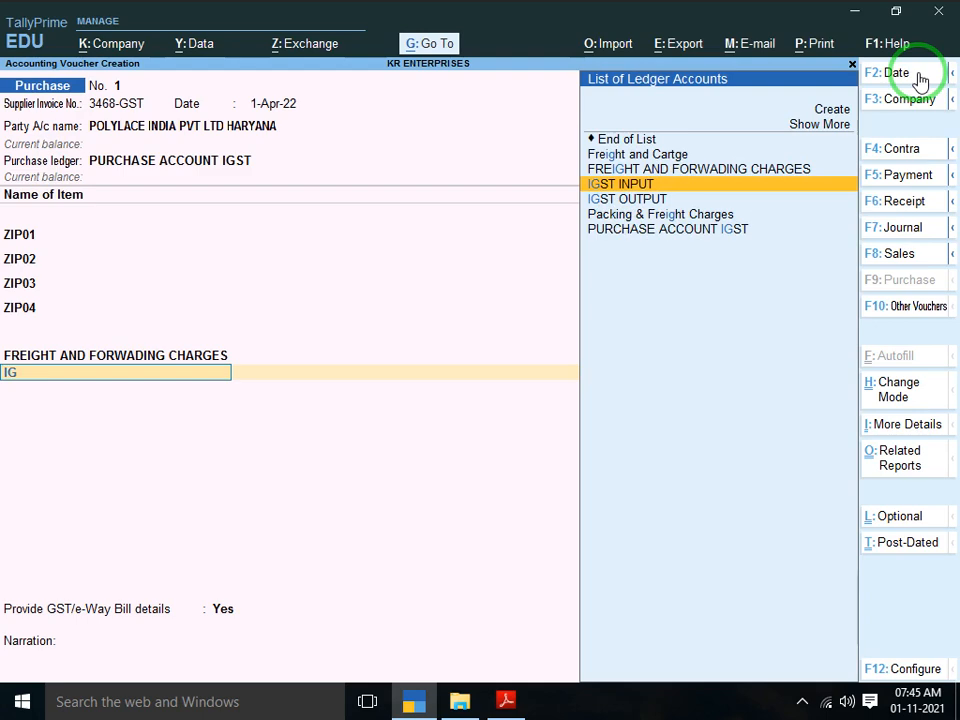
Add the IGST INPUT ledger and set GST/e-Way Bill details to No
{"action": "key", "text": "Return"}
{"action": "key", "text": "Return"}
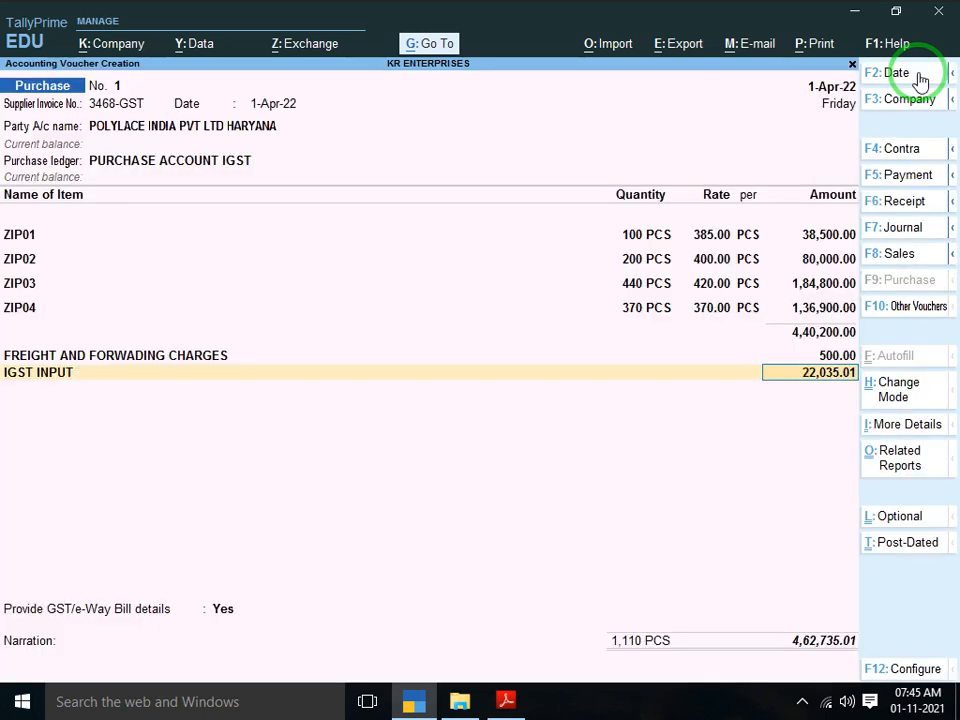
{"action": "key", "text": "Return"}
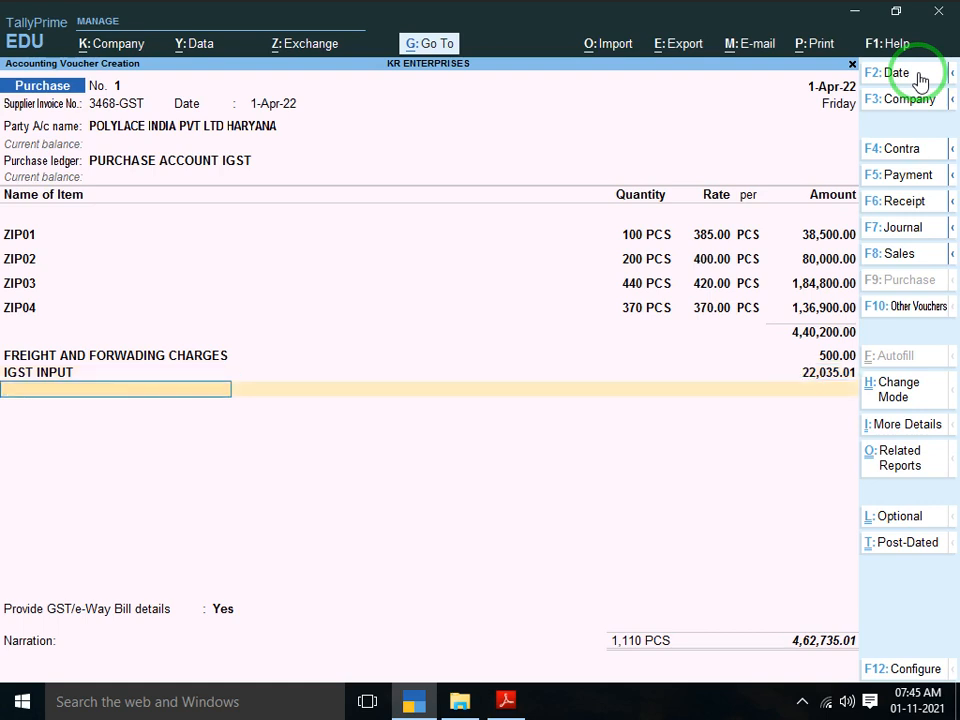
{"action": "key", "text": "Return"}
{"action": "key", "text": "Up"}
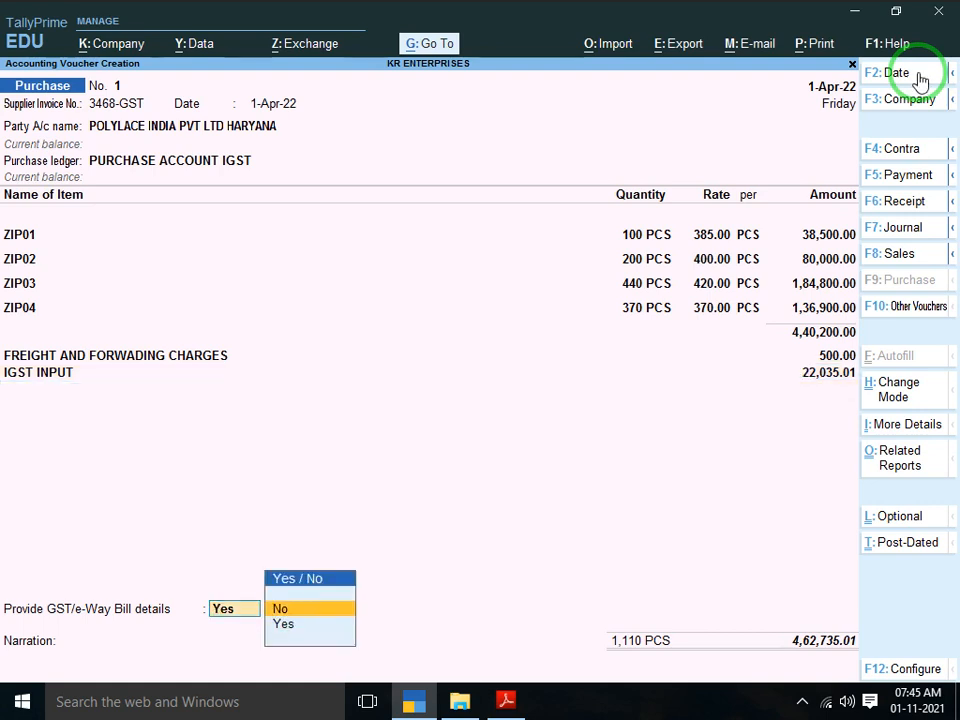
{"action": "key", "text": "Return"}
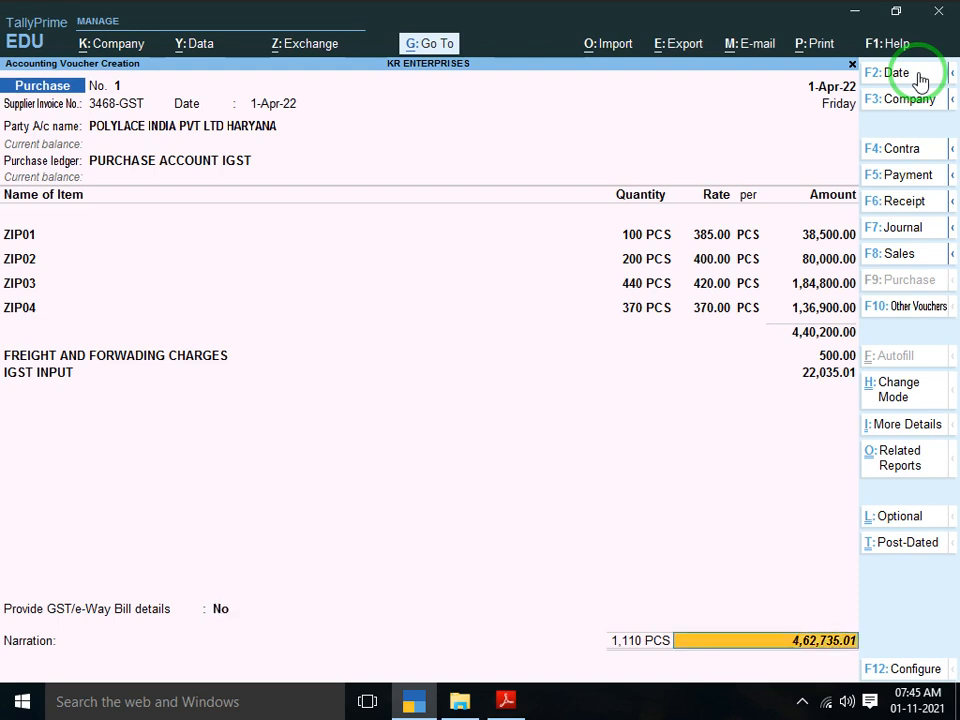
Correct ZIP04 to 320 PCS and re-add IGST INPUT at 21,110.00, reaching the Accept prompt
{"action": "left_click", "coordinate": [643, 325]}
{"action": "type", "text": "32"}
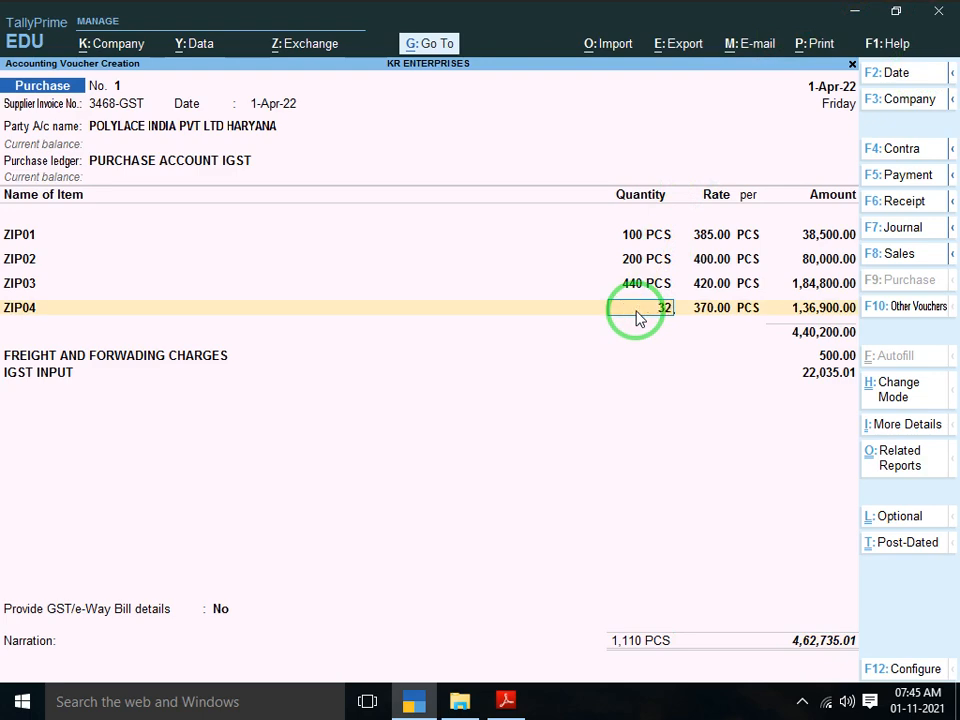
{"action": "type", "text": "0"}
{"action": "key", "text": "Return"}
{"action": "key", "text": "Return"}
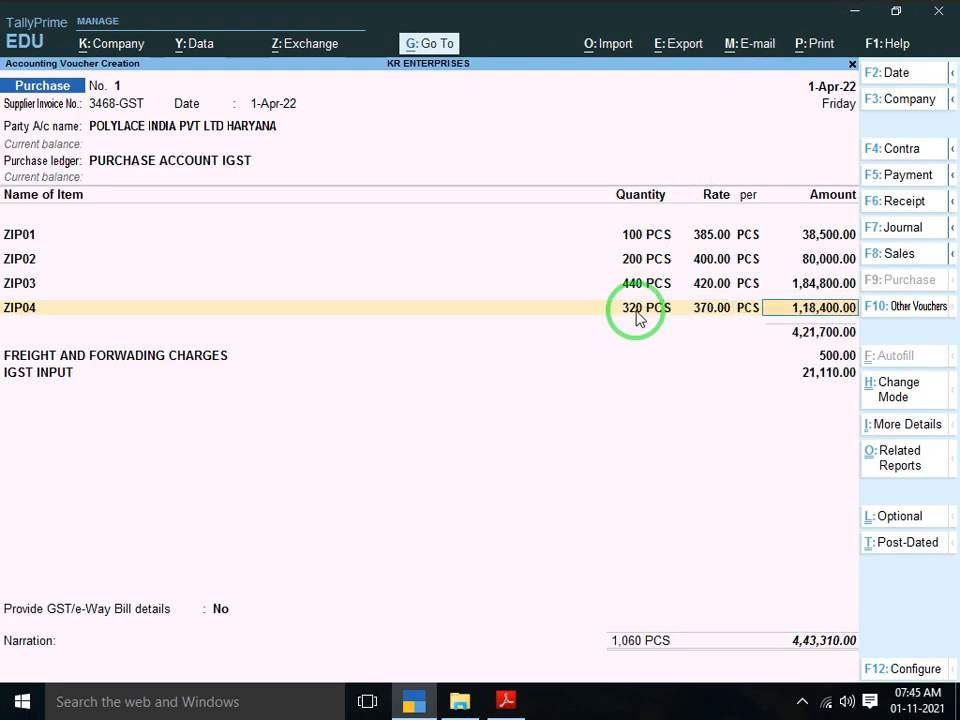
{"action": "key", "text": "Return"}
{"action": "key", "text": "Return"}
{"action": "key", "text": "Return"}
{"action": "key", "text": "Return"}
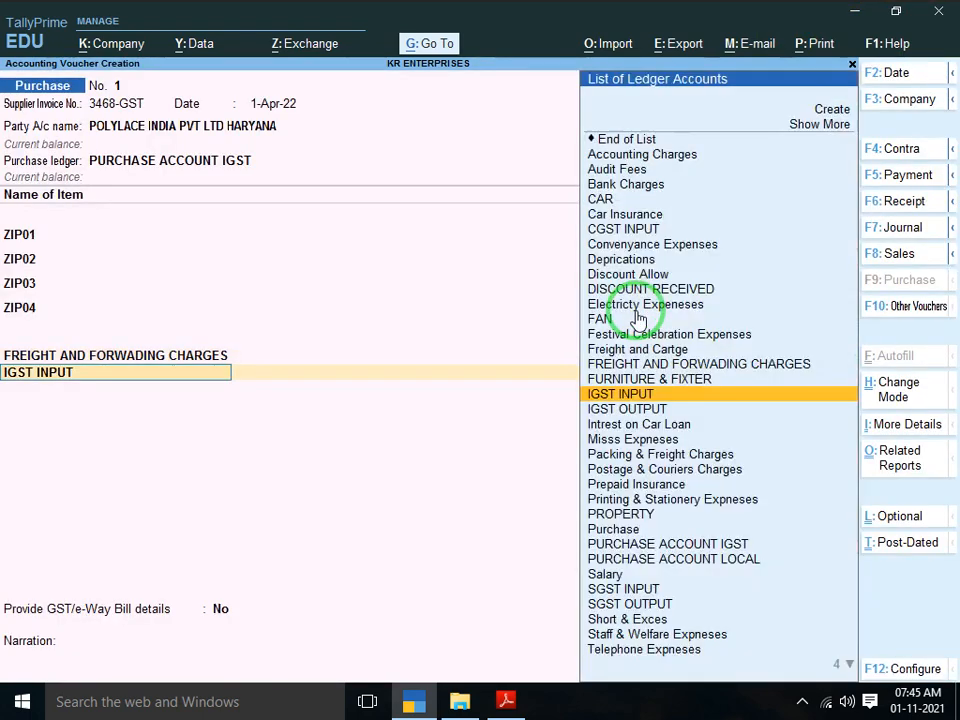
{"action": "key", "text": "Return"}
{"action": "key", "text": "Return"}
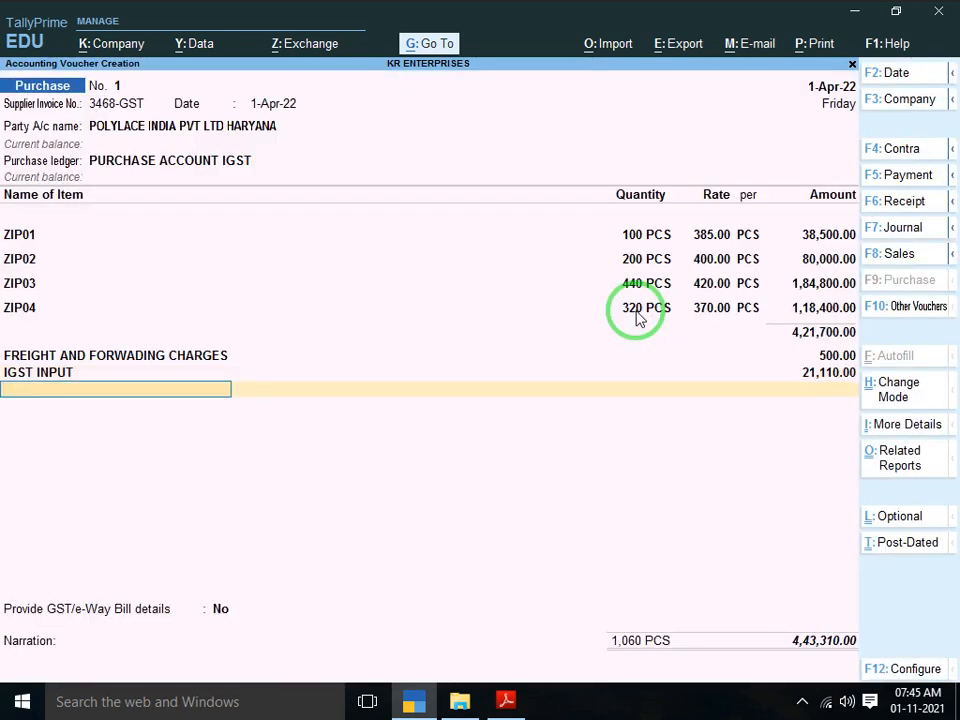
{"action": "key", "text": "Return"}
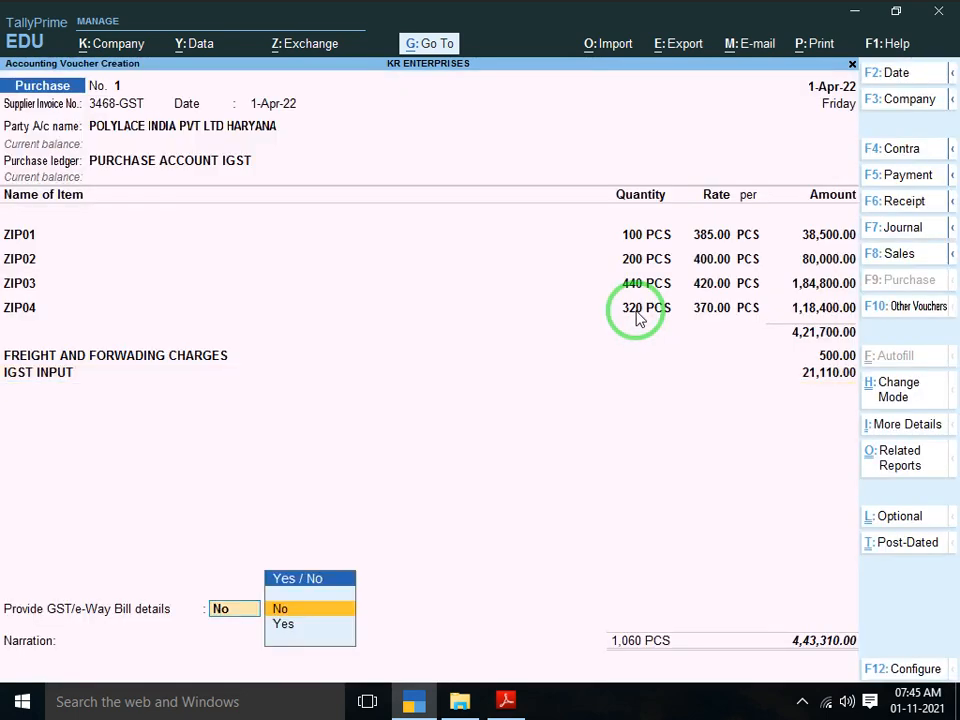
{"action": "key", "text": "Return"}
{"action": "key", "text": "Return"}
{"action": "key", "text": "Return"}
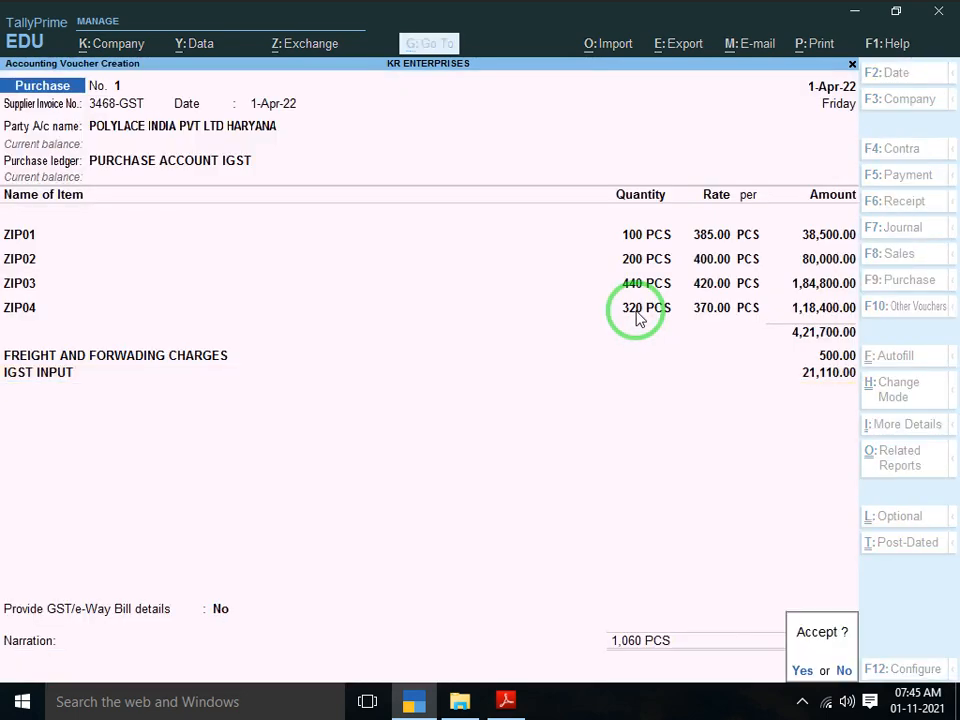
{"action": "key", "text": "Return"}
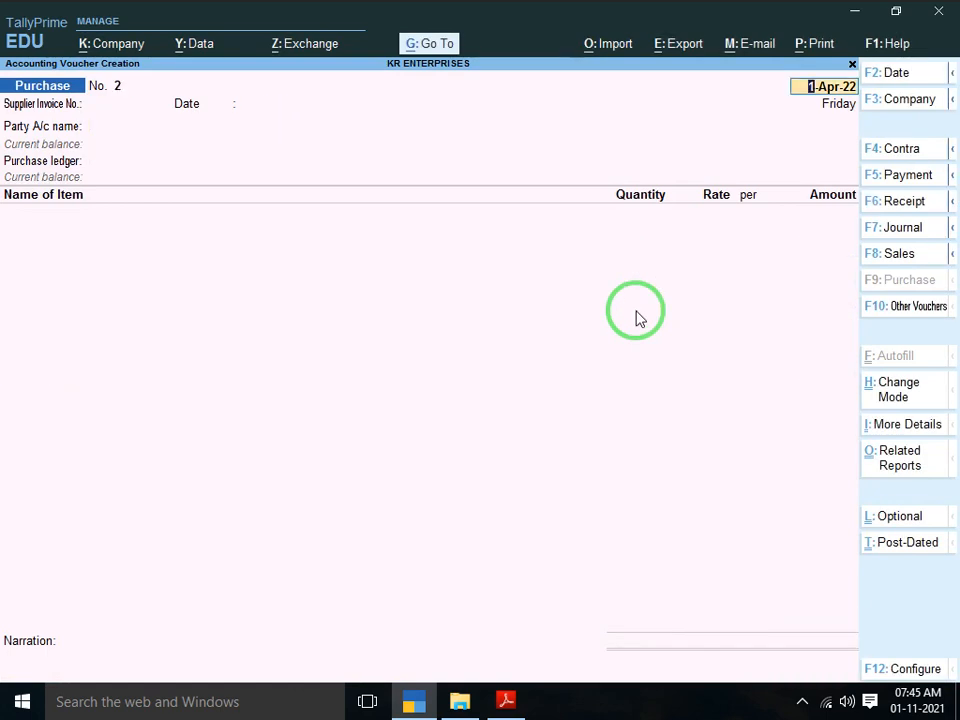
Scroll the PDF to the Polylace India invoice for Slider No-02 and Slider No-03
{"action": "key", "text": "alt+Tab"}
{"action": "scroll", "coordinate": [636, 311], "scroll_direction": "down", "scroll_amount": 4}
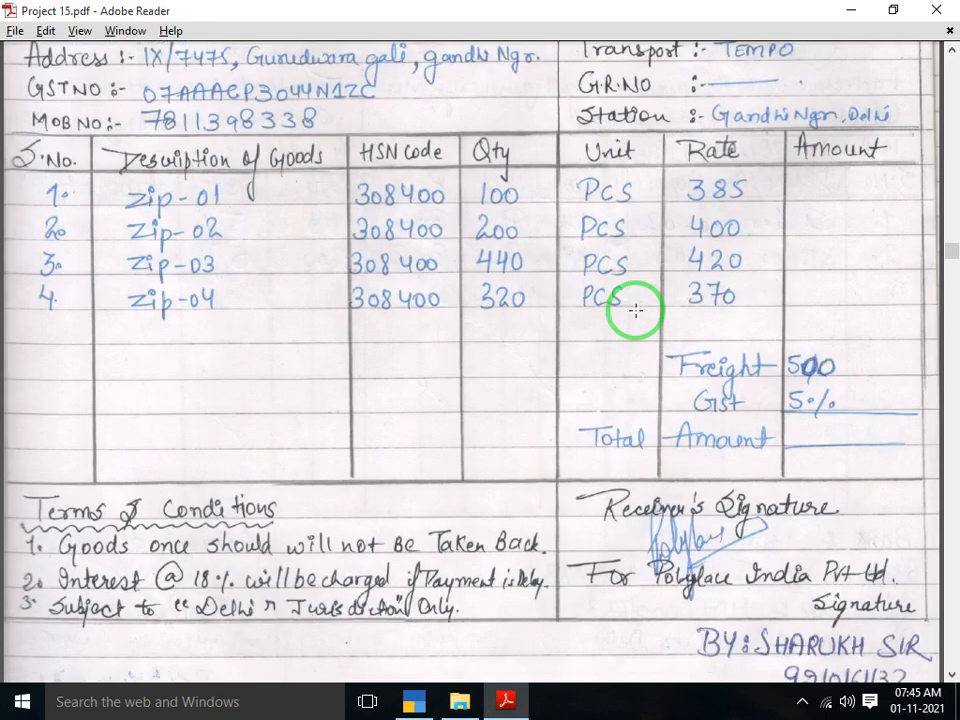
{"action": "scroll", "coordinate": [636, 311], "scroll_direction": "down", "scroll_amount": 5}
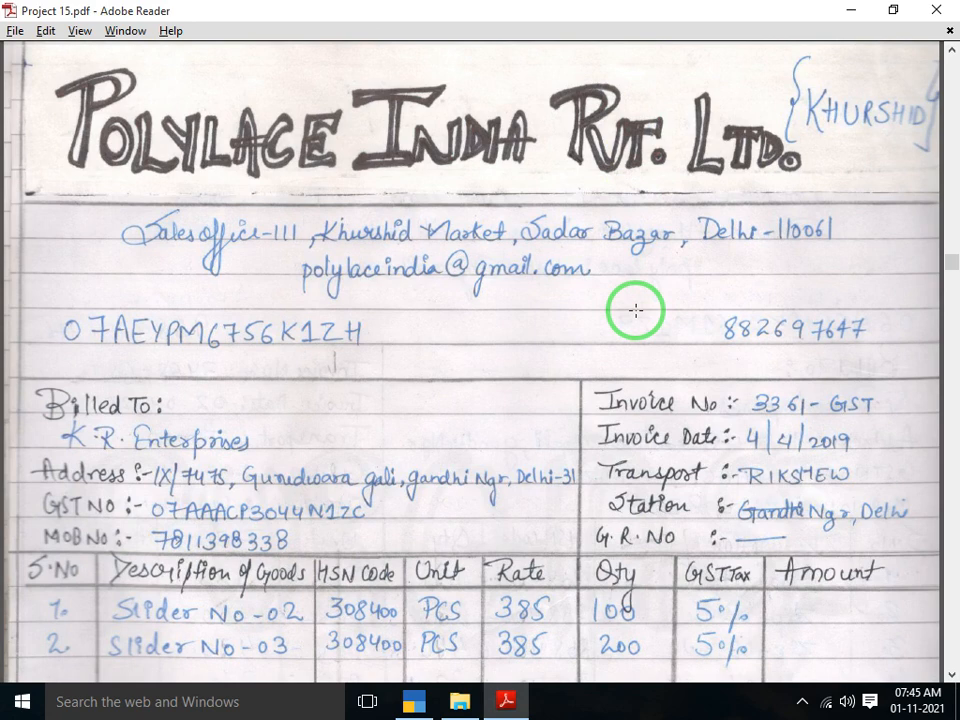
{"action": "scroll", "coordinate": [636, 311], "scroll_direction": "up", "scroll_amount": 1}
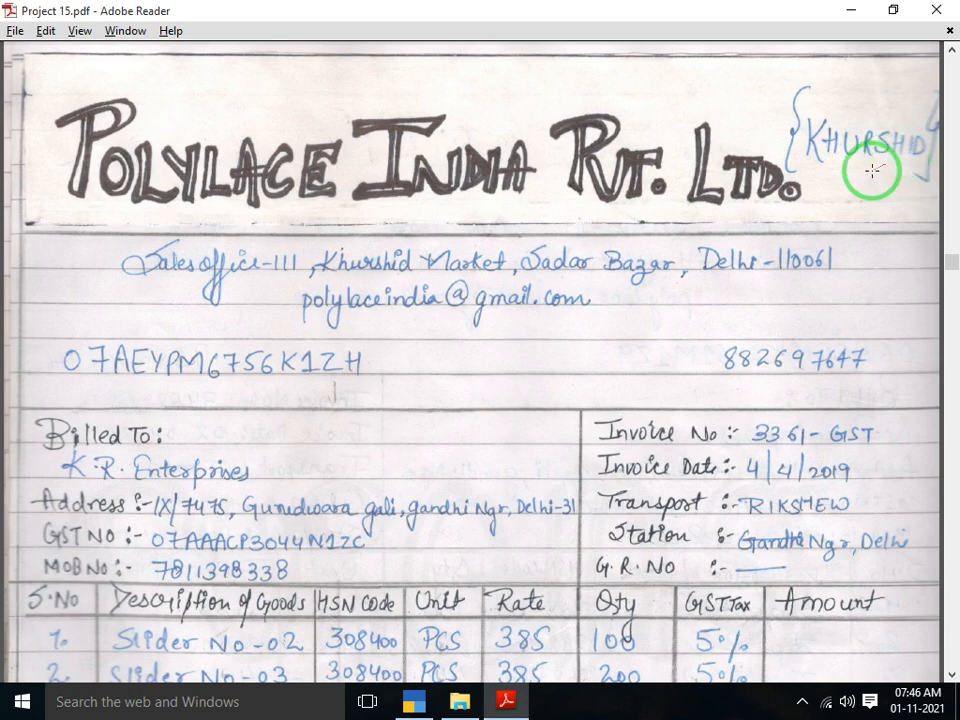
Enter 3361-GST as the supplier invoice number in Purchase voucher No. 2
{"action": "key", "text": "alt+Tab"}
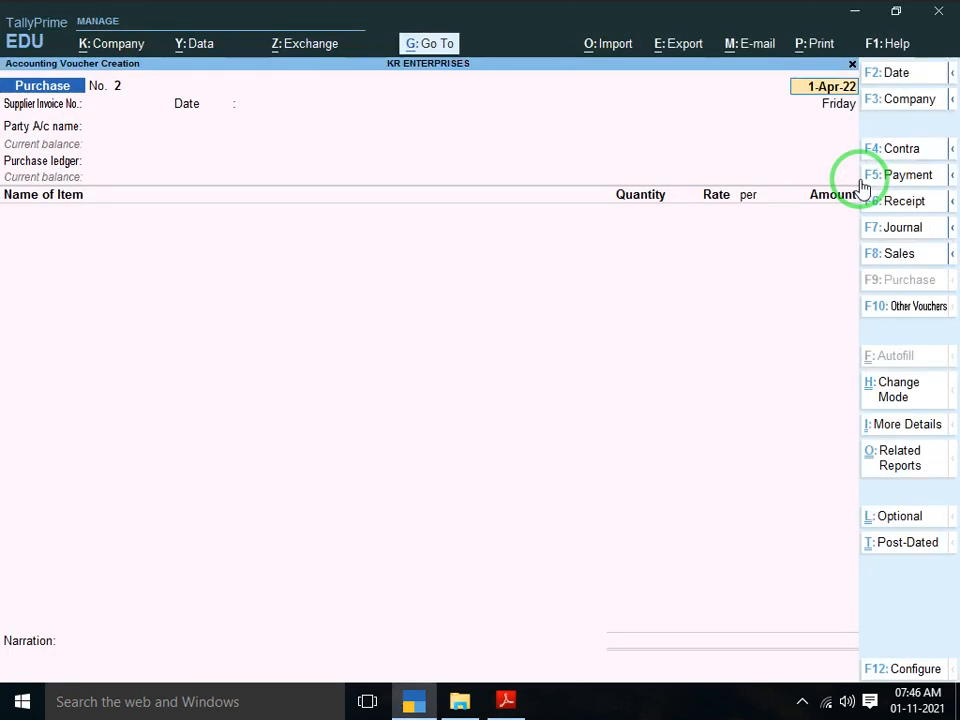
{"action": "key", "text": "alt+Tab"}
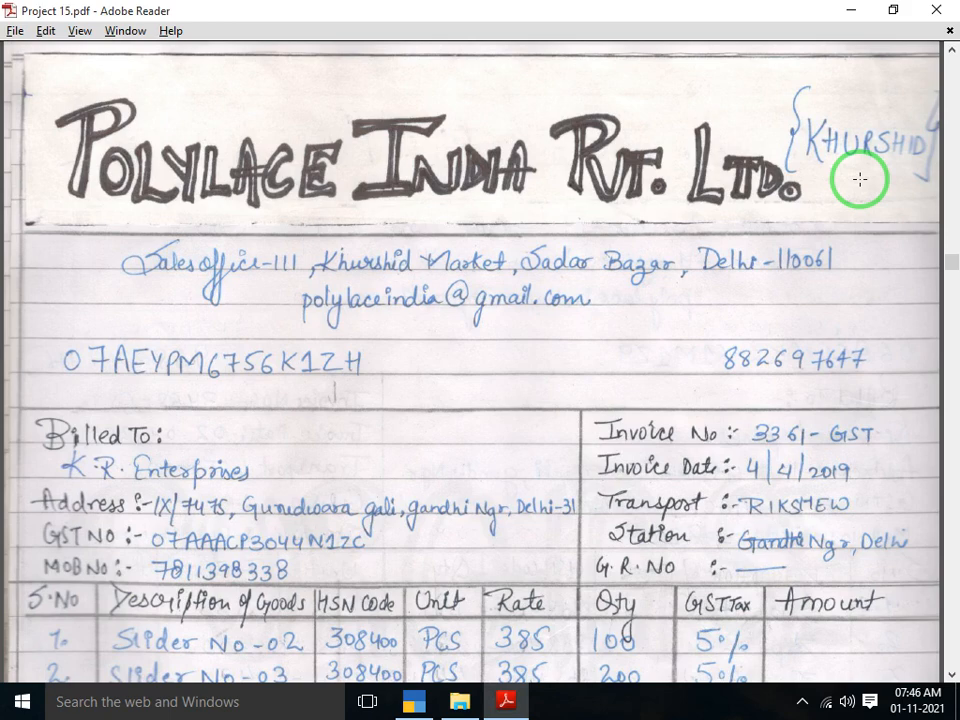
{"action": "key", "text": "alt+Tab"}
{"action": "key", "text": "alt+Tab"}
{"action": "key", "text": "alt+Tab"}
{"action": "key", "text": "Return"}
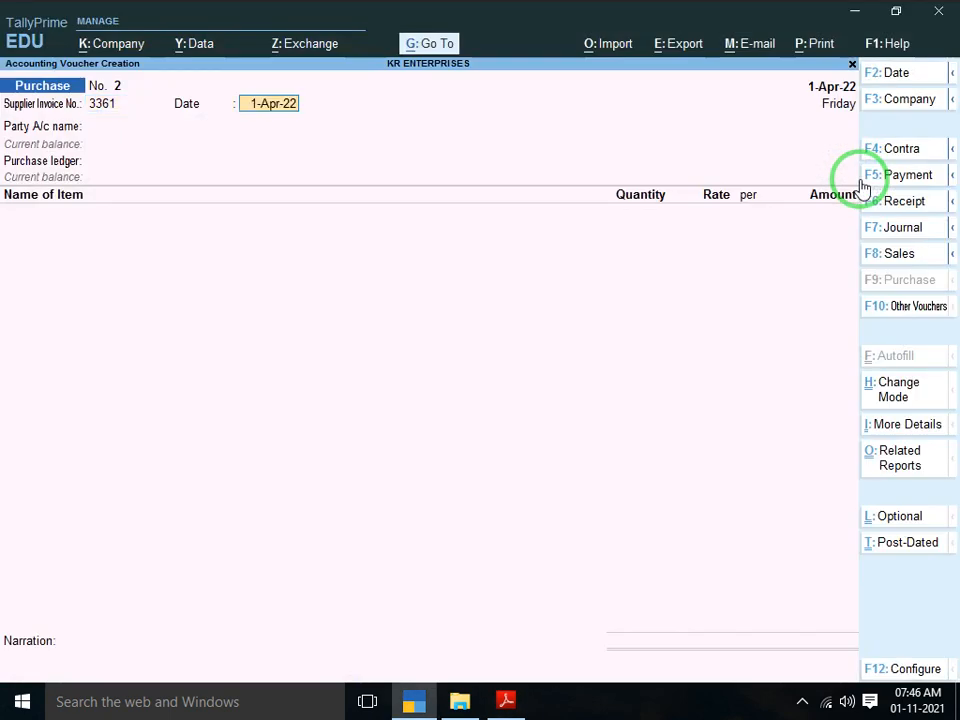
{"action": "key", "text": "F2"}
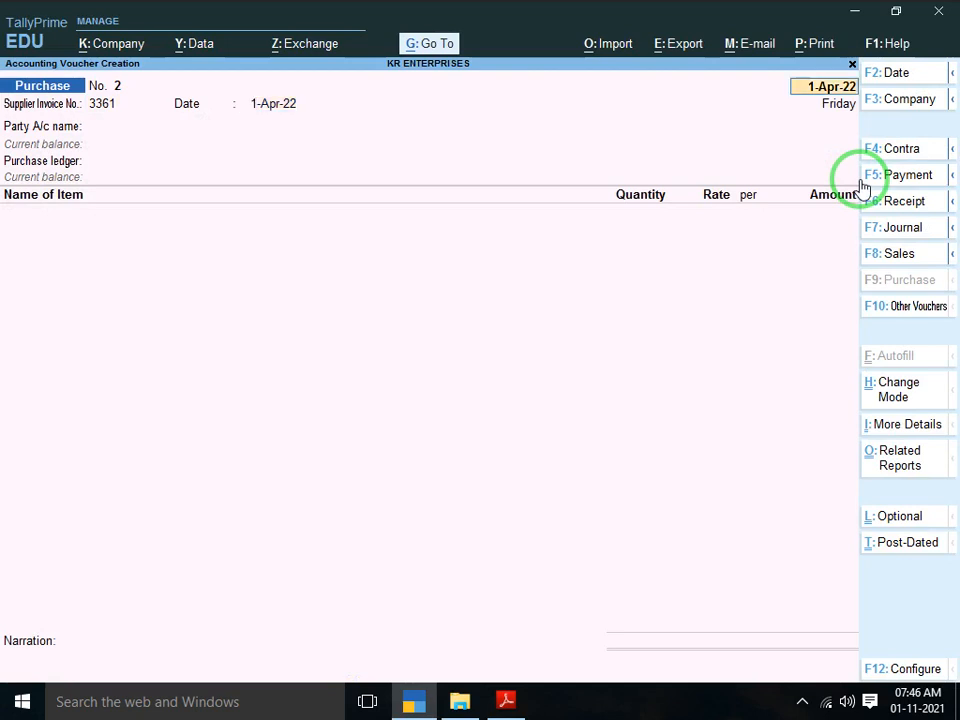
{"action": "key", "text": "Return"}
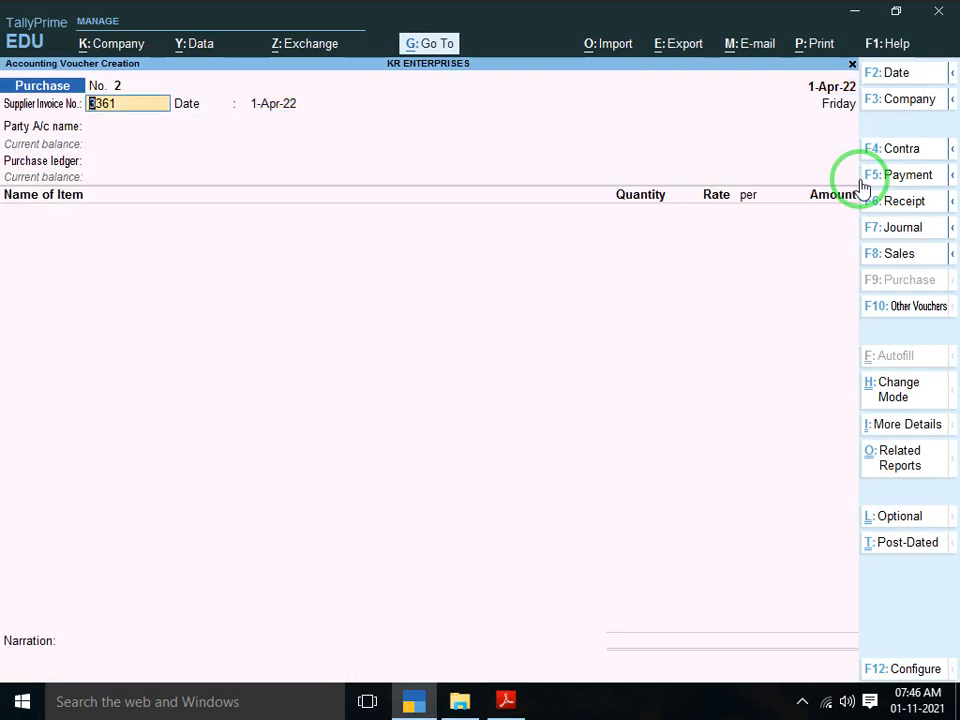
{"action": "type", "text": "3361-GST"}
{"action": "key", "text": "alt+Tab"}
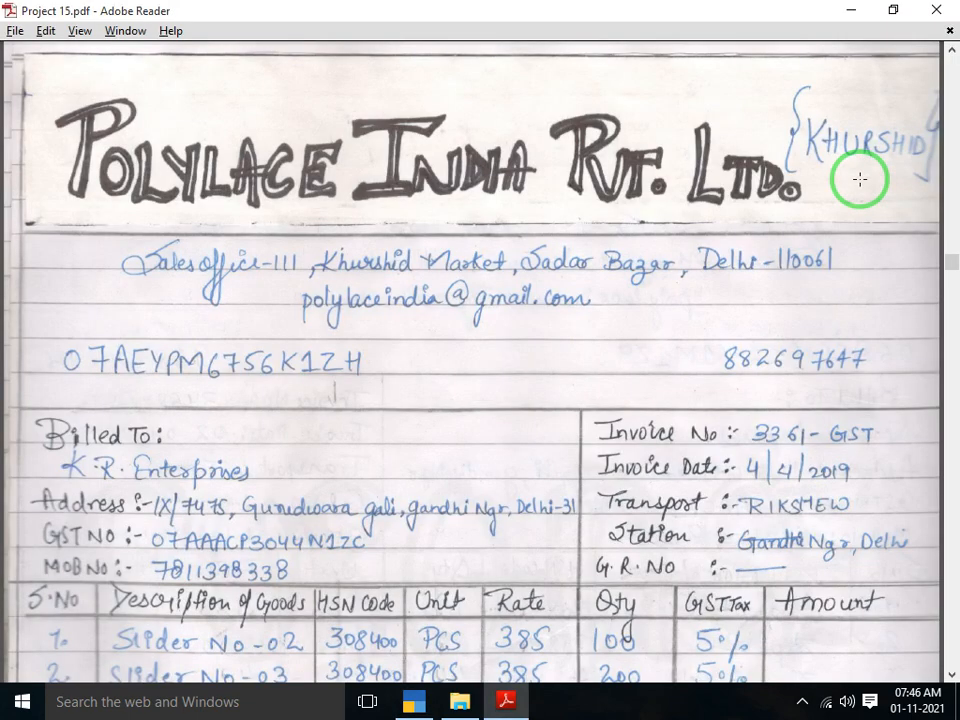
{"action": "key", "text": "alt+Tab"}
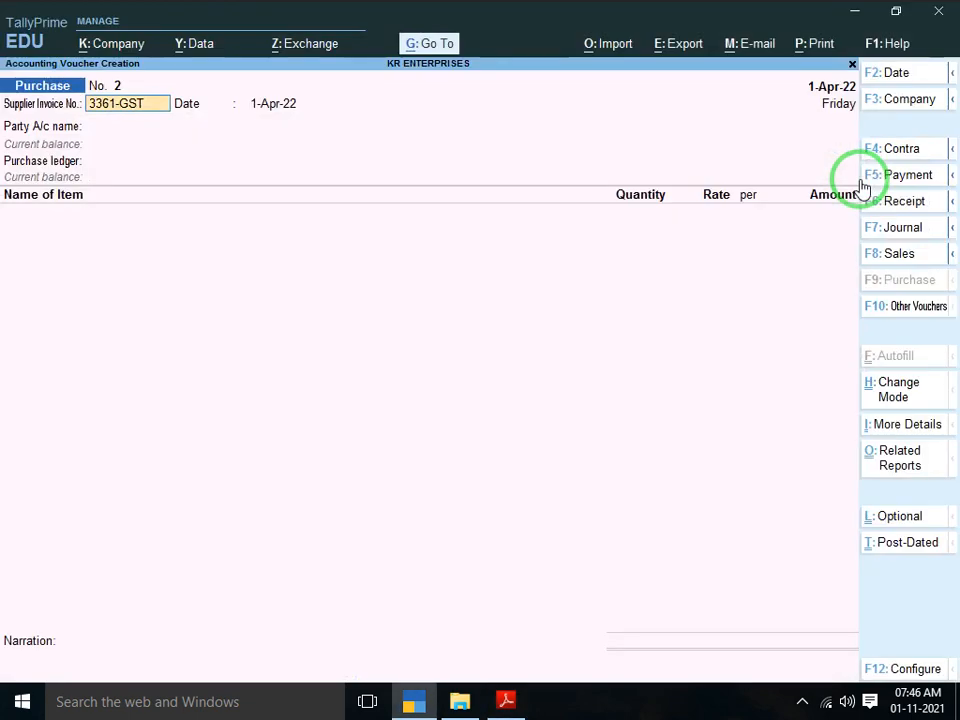
{"action": "key", "text": "Return"}
{"action": "key", "text": "Return"}
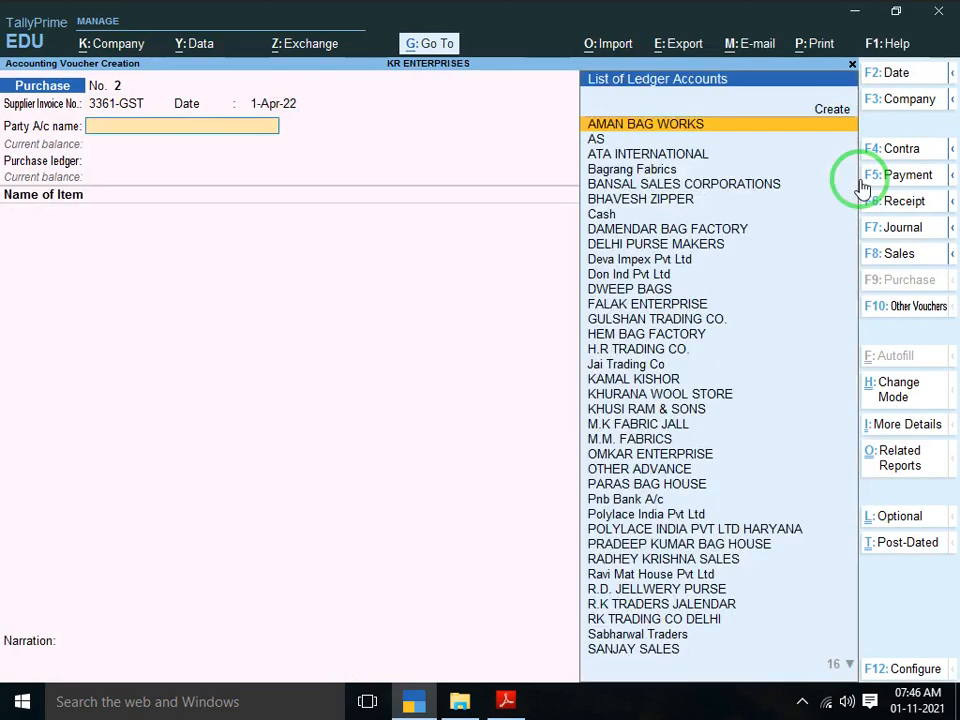
Start a new party ledger named POLYLACE INDIA PVT LTD DELHI
{"action": "key", "text": "alt+Tab"}
{"action": "key", "text": "alt+Tab"}
{"action": "key", "text": "alt+c"}
{"action": "type", "text": "P"}
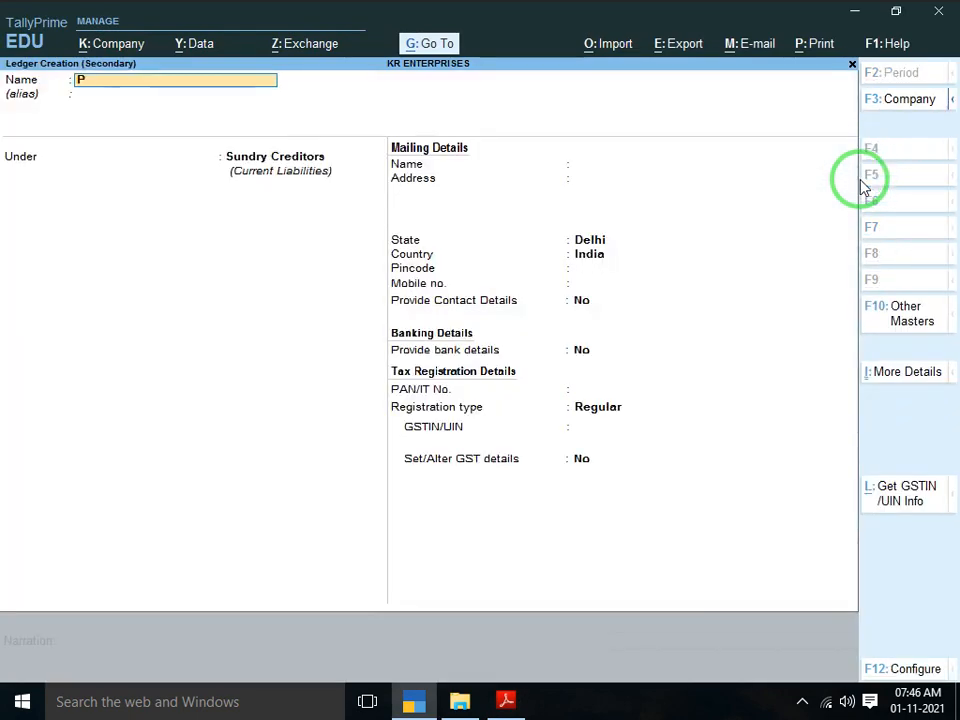
{"action": "type", "text": "OLYLACE INDI"}
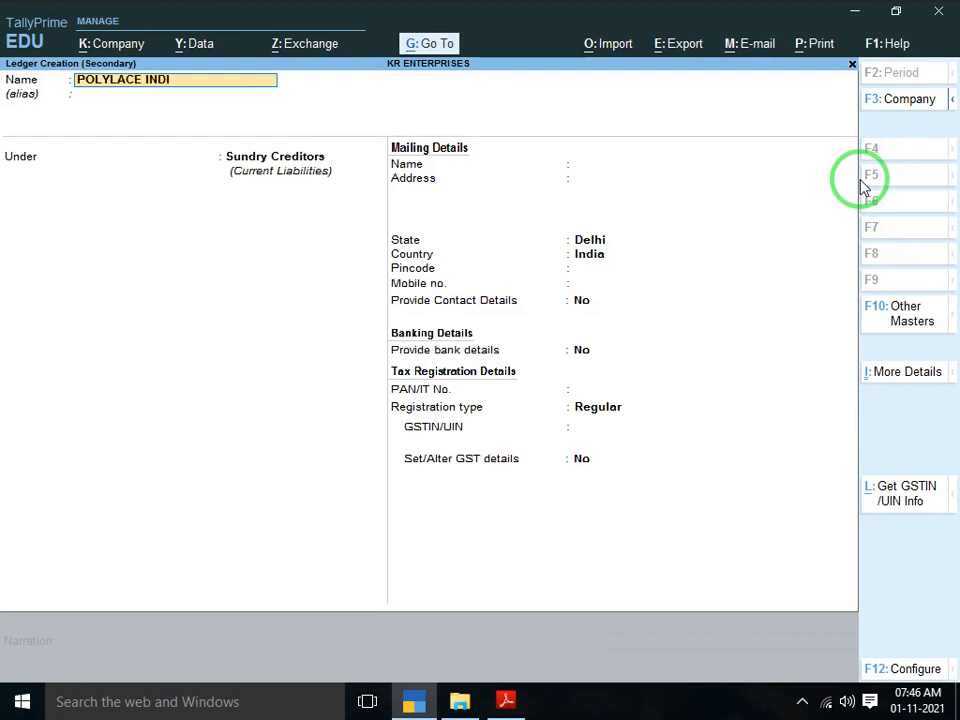
{"action": "type", "text": "A PVT LTD DE"}
{"action": "key", "text": "Return"}
{"action": "key", "text": "Return"}
{"action": "key", "text": "Return"}
{"action": "key", "text": "Return"}
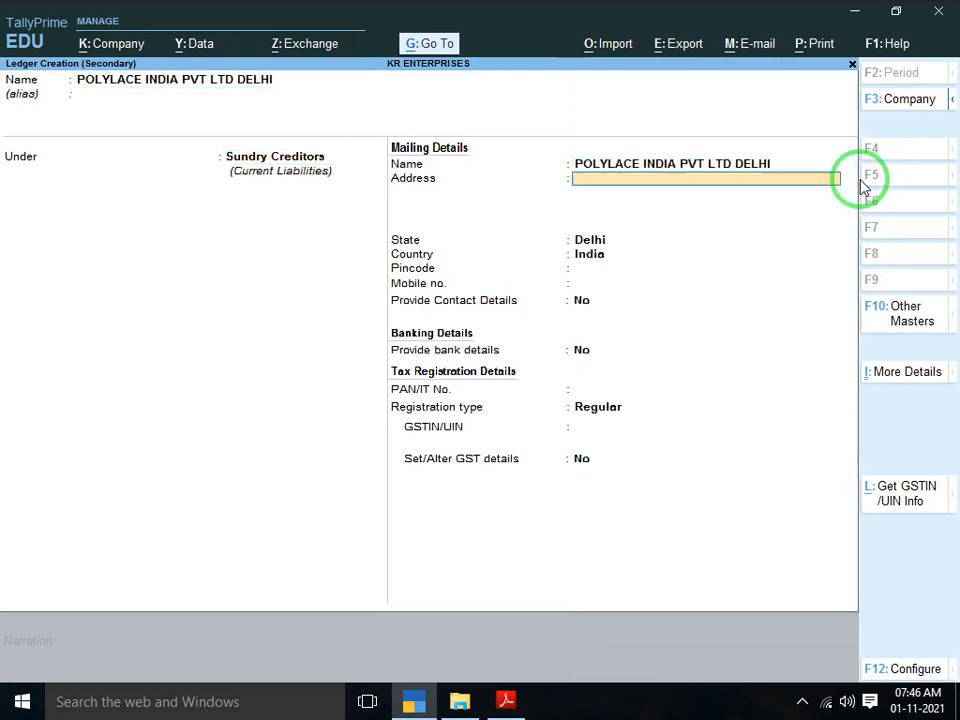
Enter the supplier's two-line Delhi address from the invoice and accept Delhi as state
{"action": "key", "text": "alt+Tab"}
{"action": "scroll", "coordinate": [860, 179], "scroll_direction": "down", "scroll_amount": 1}
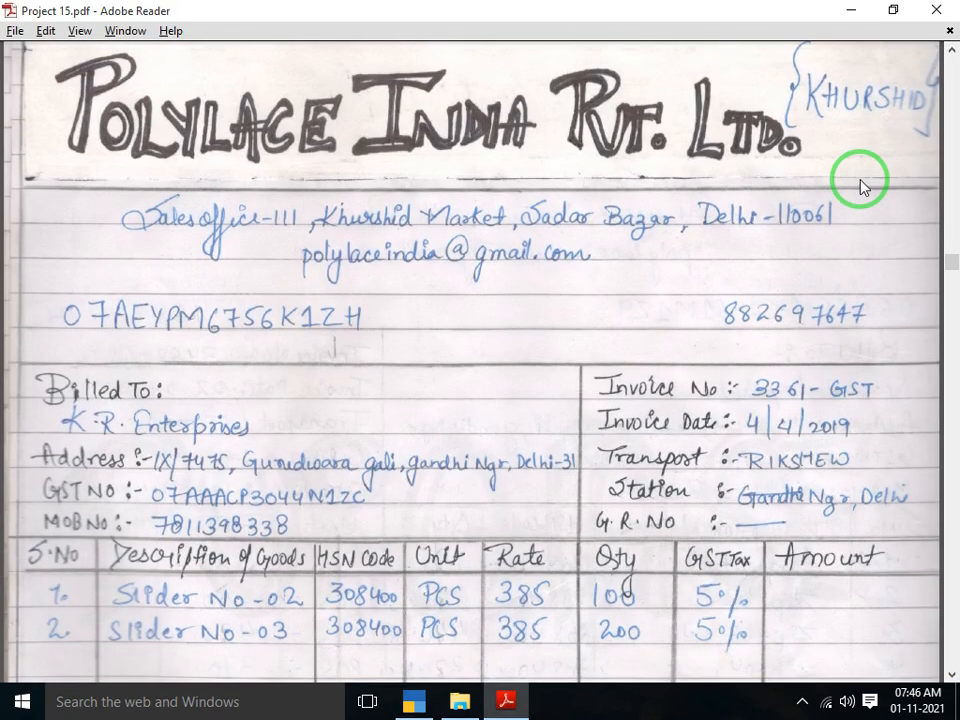
{"action": "key", "text": "alt+Tab"}
{"action": "type", "text": "J"}
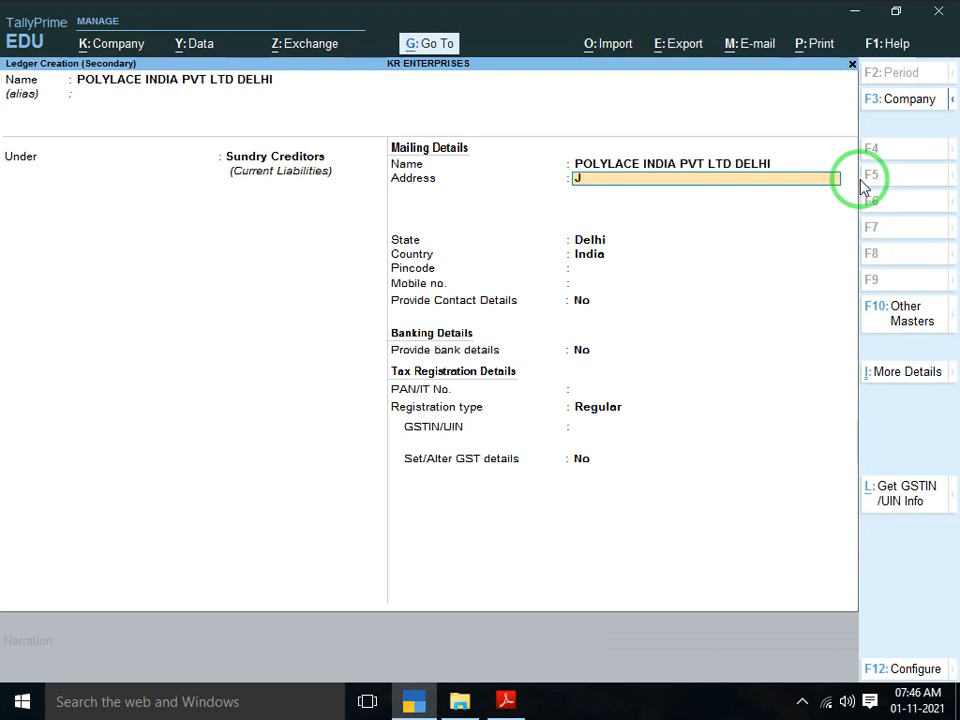
{"action": "type", "text": "KHURSHID MARKET SA"}
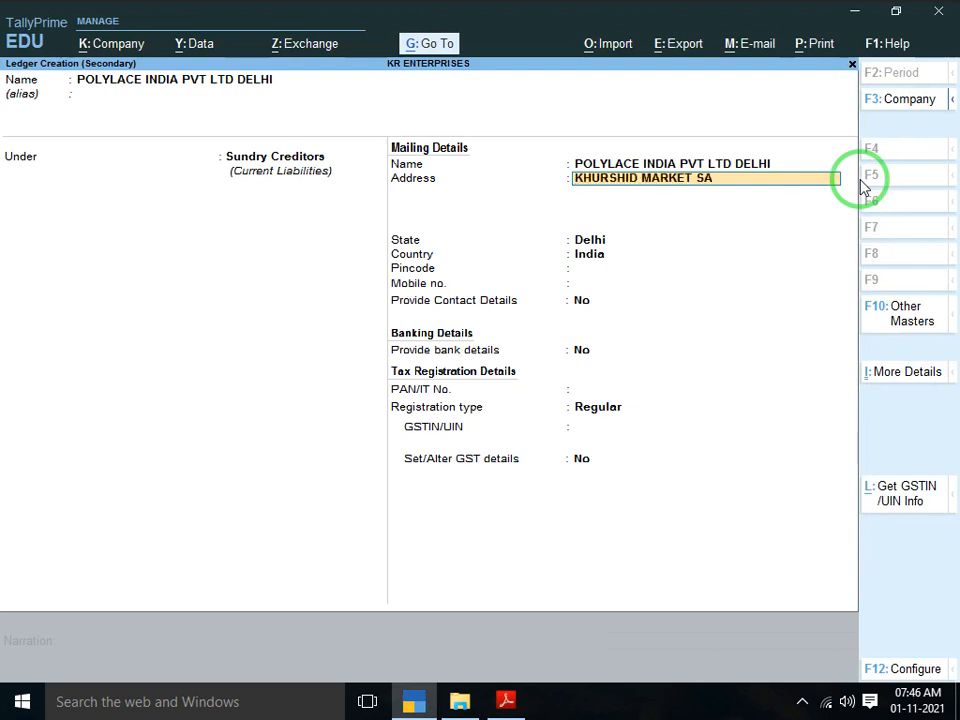
{"action": "type", "text": "DAR BAZAR"}
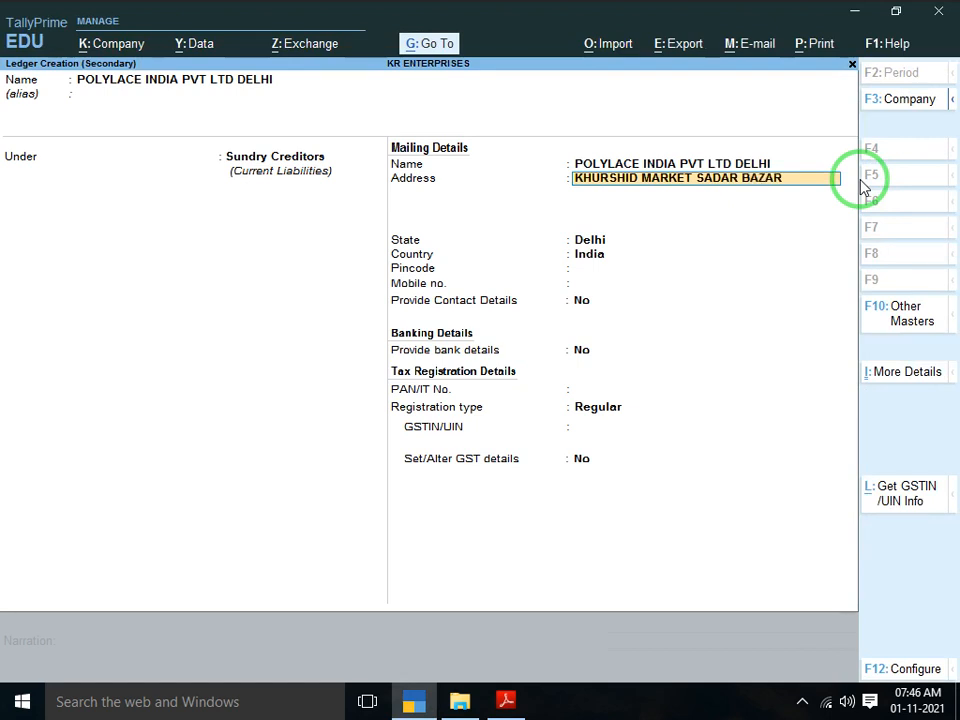
{"action": "key", "text": "Return"}
{"action": "key", "text": "alt+Tab"}
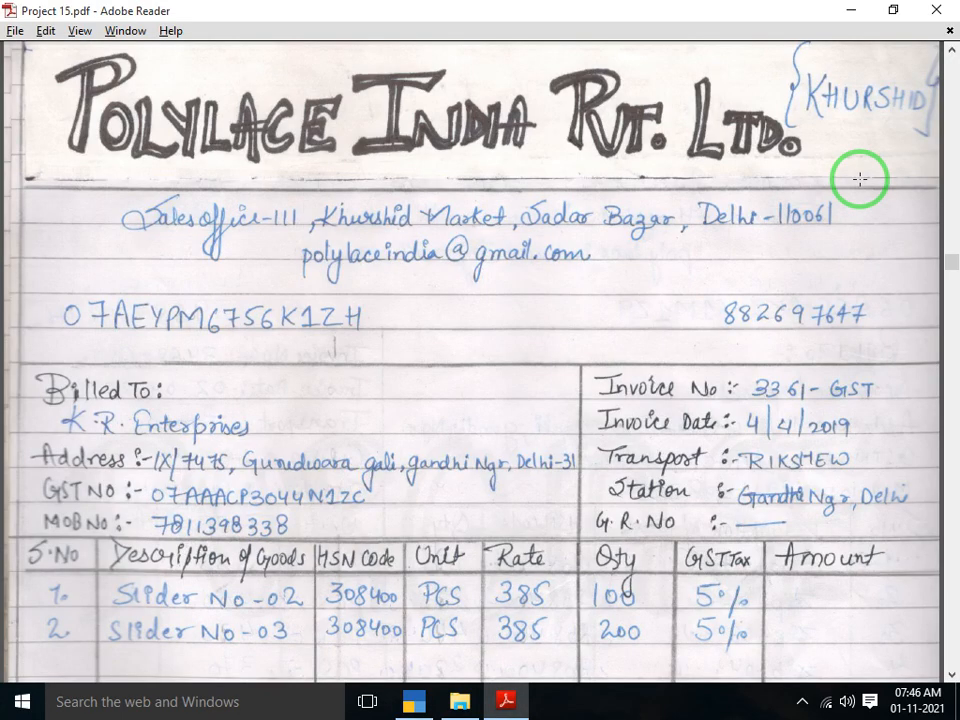
{"action": "key", "text": "alt+Tab"}
{"action": "type", "text": "DE"}
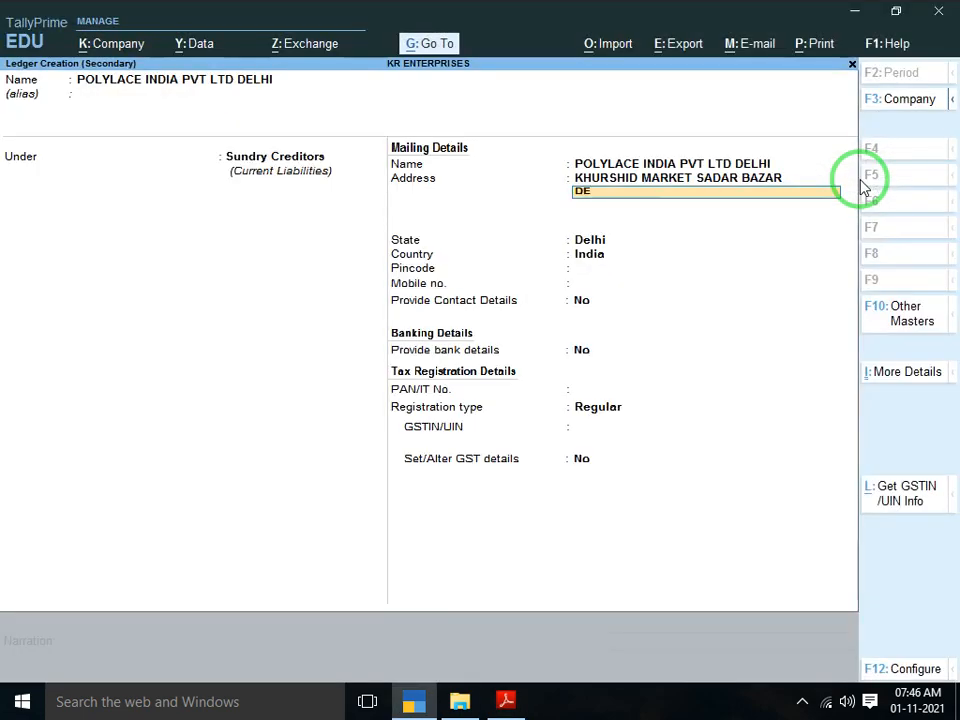
{"action": "type", "text": "LHI"}
{"action": "key", "text": "alt+Tab"}
{"action": "key", "text": "alt+Tab"}
{"action": "type", "text": "11"}
{"action": "key", "text": "Return"}
{"action": "key", "text": "Return"}
{"action": "key", "text": "Return"}
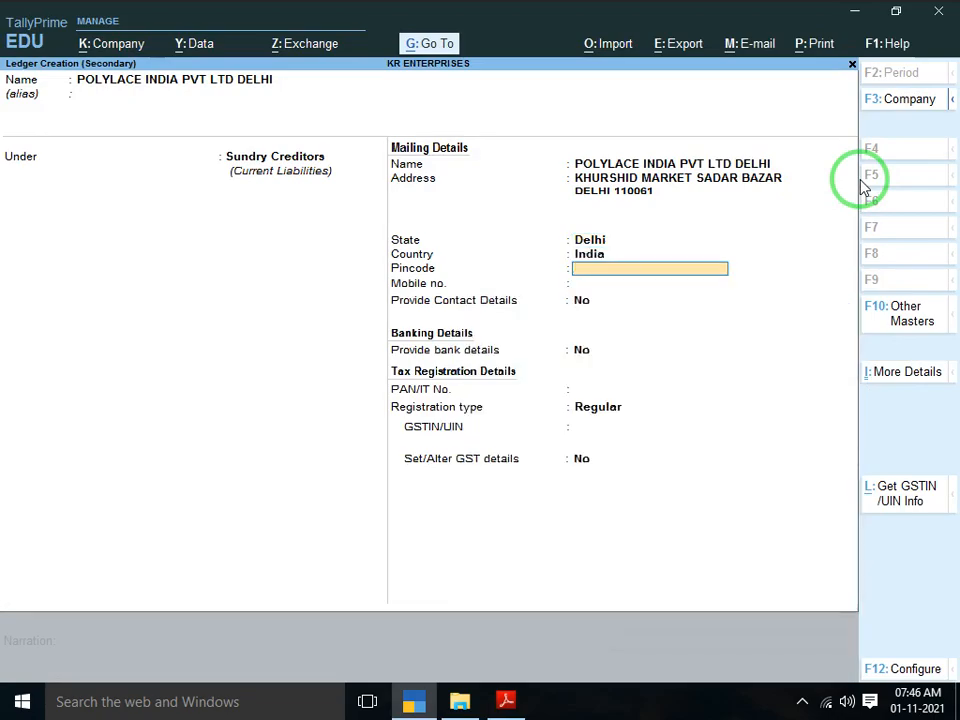
Complete the address pincode and enable contact details for the ledger
{"action": "key", "text": "alt+Tab"}
{"action": "key", "text": "alt+Tab"}
{"action": "type", "text": "110061"}
{"action": "key", "text": "Return"}
{"action": "key", "text": "Return"}
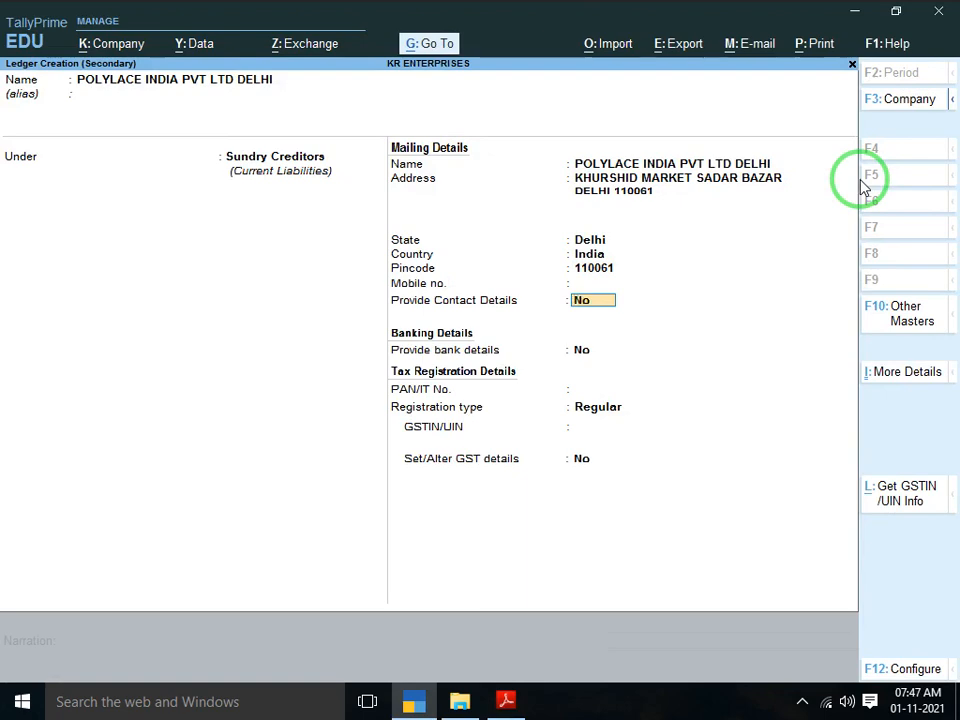
{"action": "type", "text": "y"}
{"action": "key", "text": "Return"}
{"action": "key", "text": "Return"}
{"action": "key", "text": "Return"}
{"action": "key", "text": "Return"}
{"action": "key", "text": "Return"}
{"action": "key", "text": "Return"}
{"action": "key", "text": "Return"}
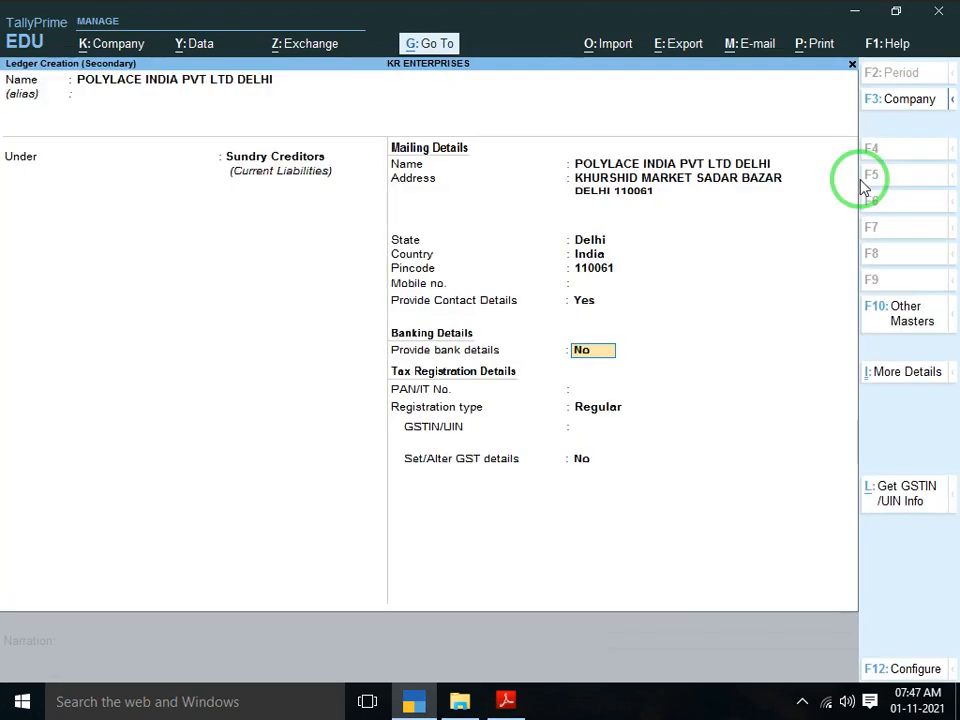
{"action": "key", "text": "Return"}
Enter the supplier's PAN as read from the invoice
{"action": "key", "text": "alt+Tab"}
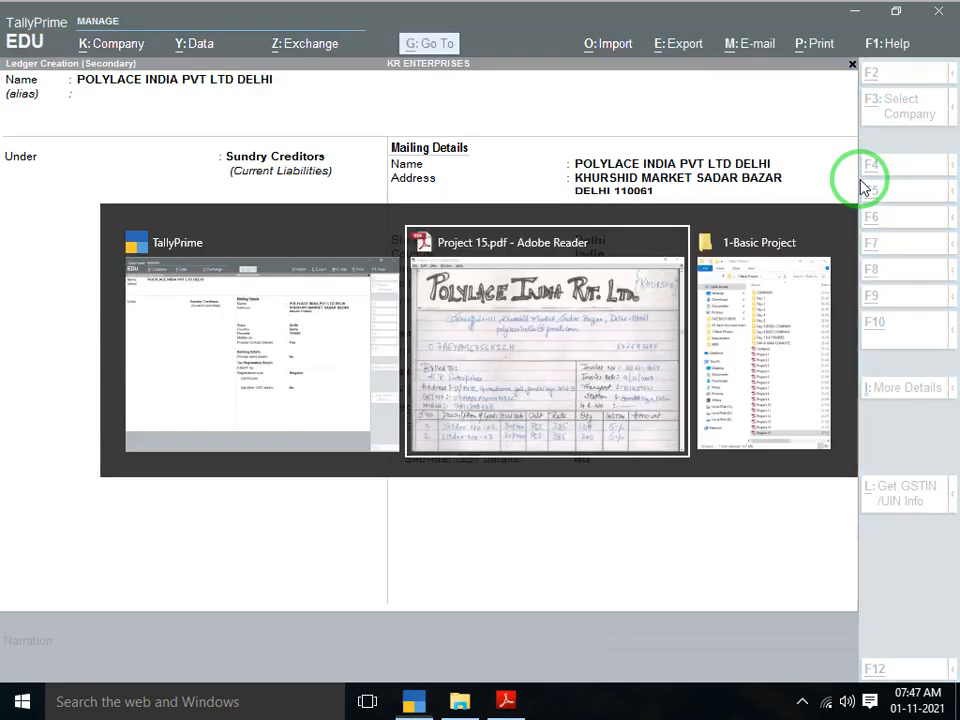
{"action": "scroll", "coordinate": [860, 178], "scroll_direction": "down", "scroll_amount": 1}
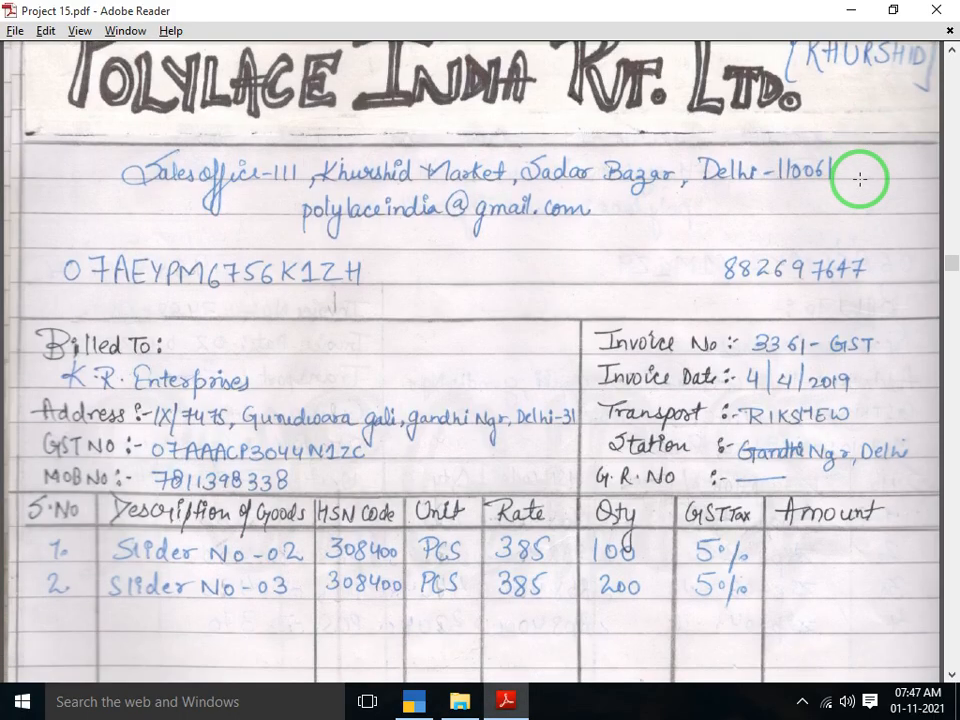
{"action": "key", "text": "alt+Tab"}
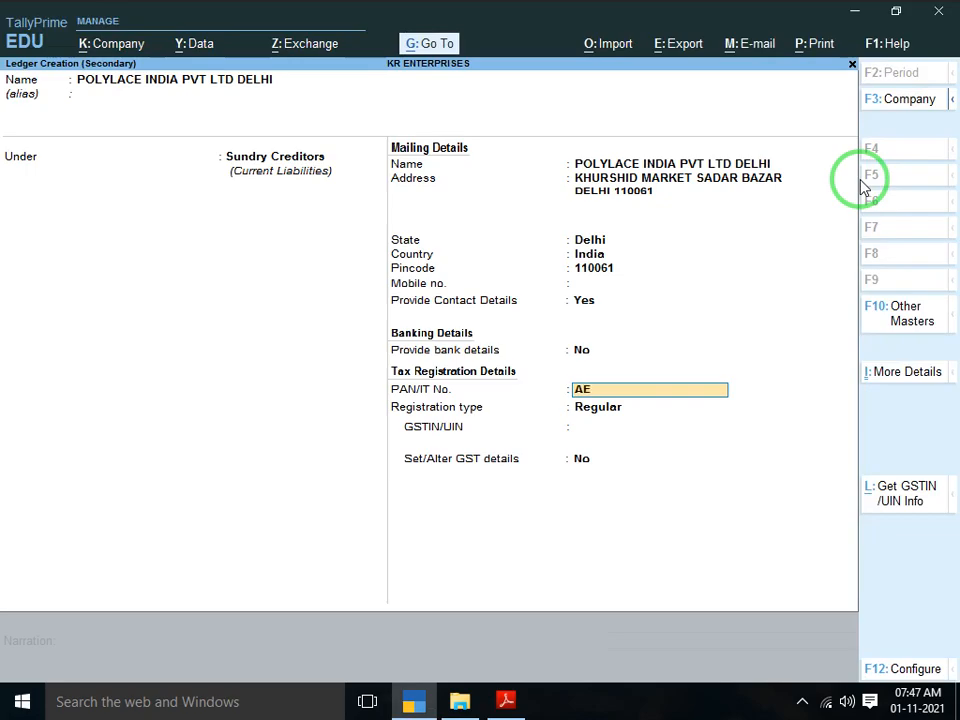
{"action": "key", "text": "alt+Tab"}
{"action": "key", "text": "alt+Tab"}
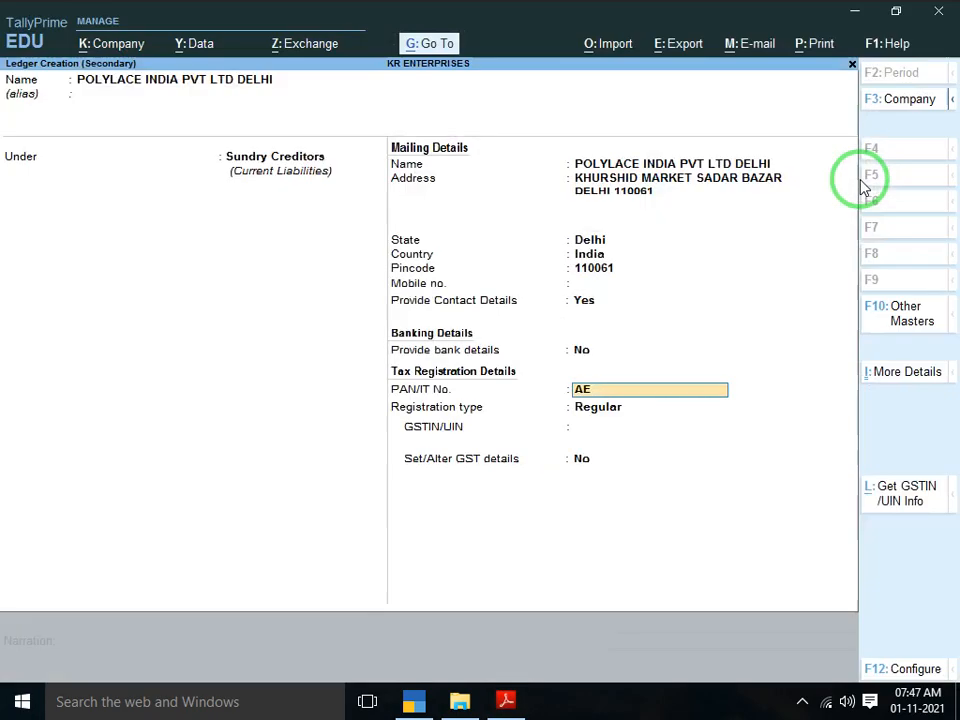
{"action": "key", "text": "alt+Tab"}
{"action": "key", "text": "alt+Tab"}
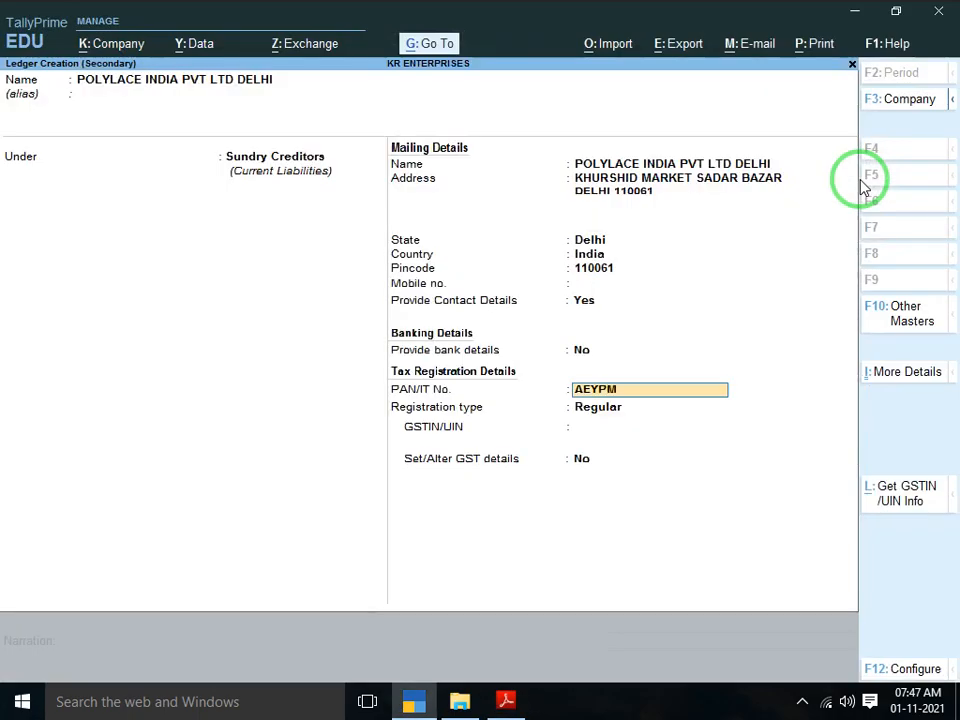
{"action": "key", "text": "alt+Tab"}
{"action": "key", "text": "alt+Tab"}
{"action": "key", "text": "alt+Tab"}
{"action": "key", "text": "alt+Tab"}
{"action": "key", "text": "alt+Tab"}
{"action": "key", "text": "Return"}
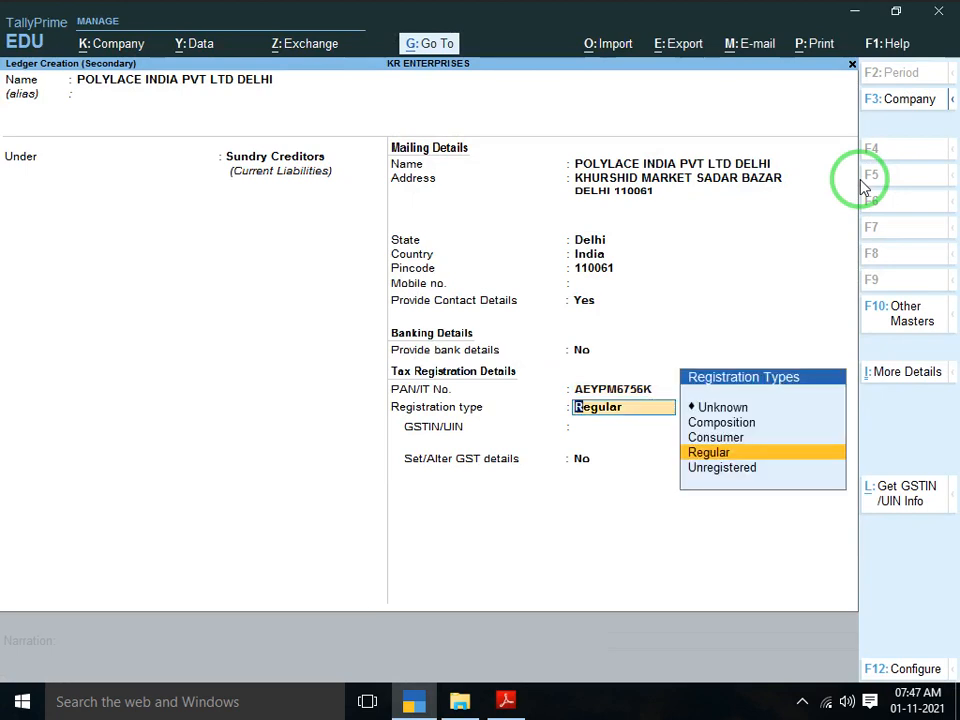
Keep Regular registration type and enter the supplier's GSTIN from the invoice
{"action": "key", "text": "Return"}
{"action": "key", "text": "alt+Tab"}
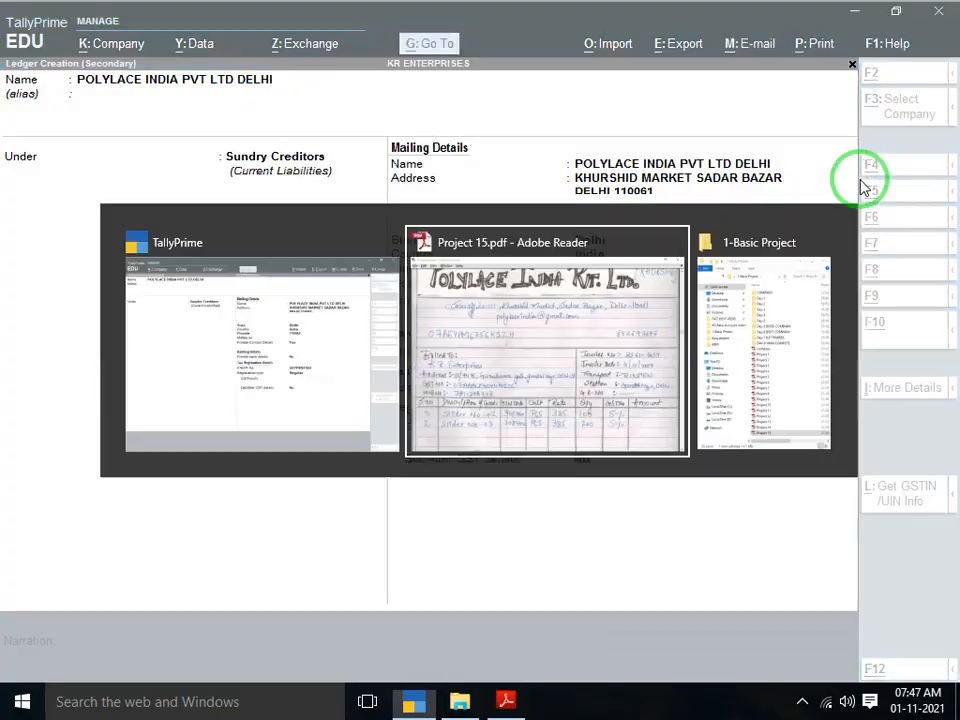
{"action": "scroll", "coordinate": [860, 179], "scroll_direction": "down", "scroll_amount": 2}
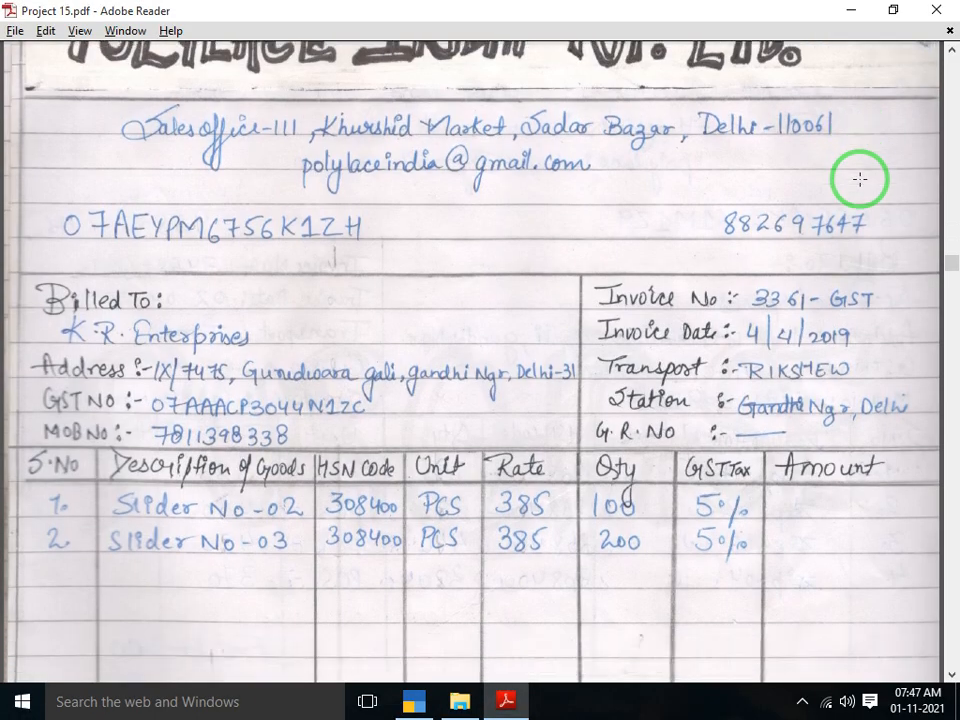
{"action": "key", "text": "alt+Tab"}
{"action": "key", "text": "alt+Tab"}
{"action": "key", "text": "alt+Tab"}
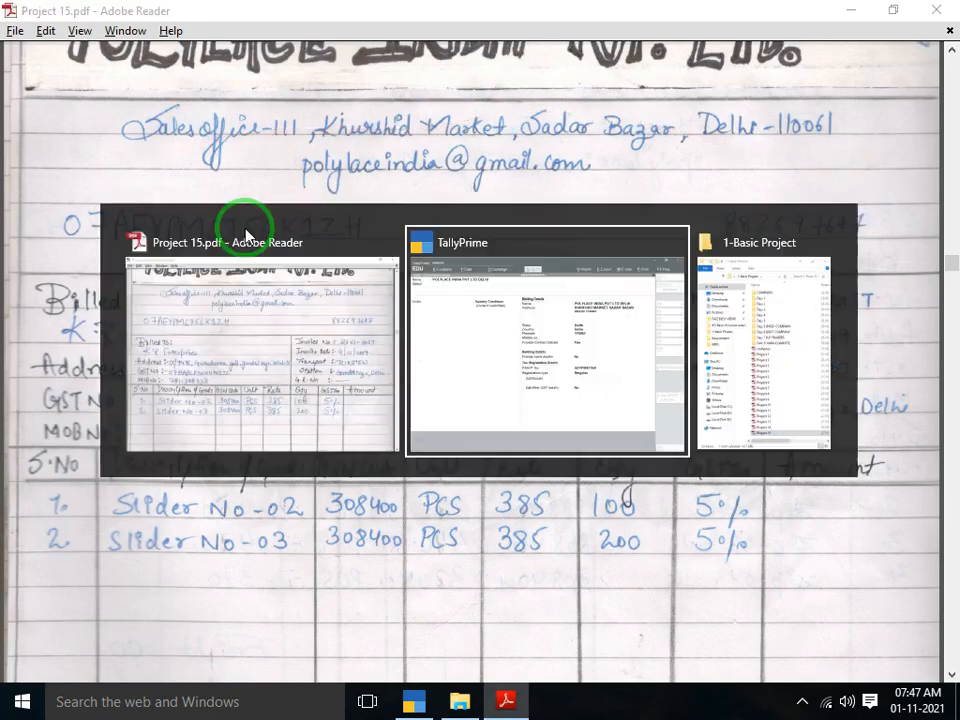
{"action": "key", "text": "alt+Tab"}
{"action": "key", "text": "alt+Tab"}
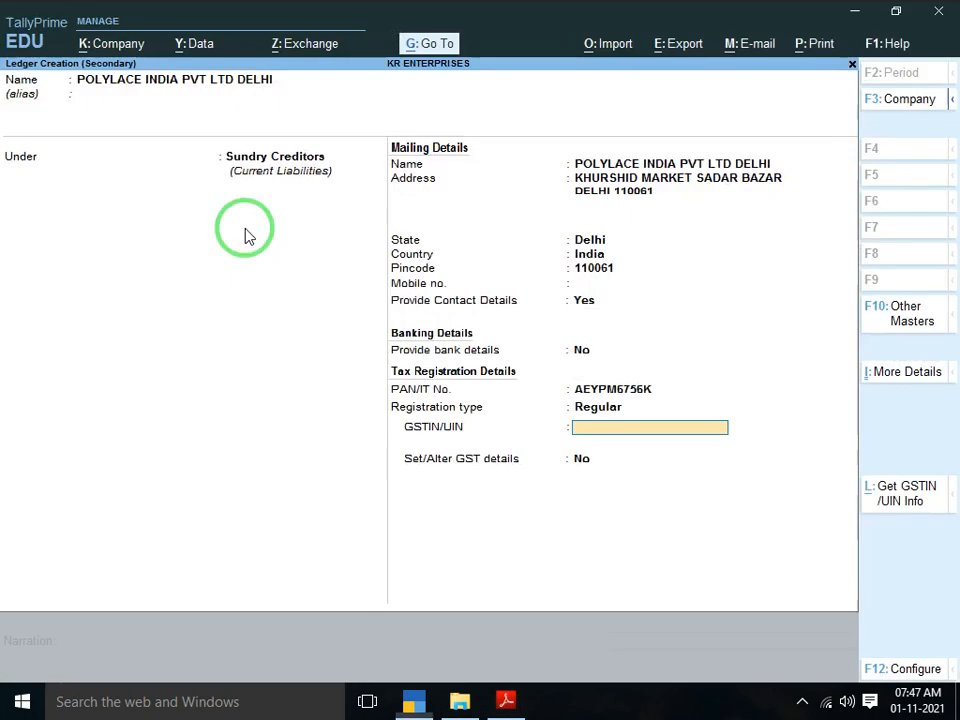
{"action": "key", "text": "alt+Tab"}
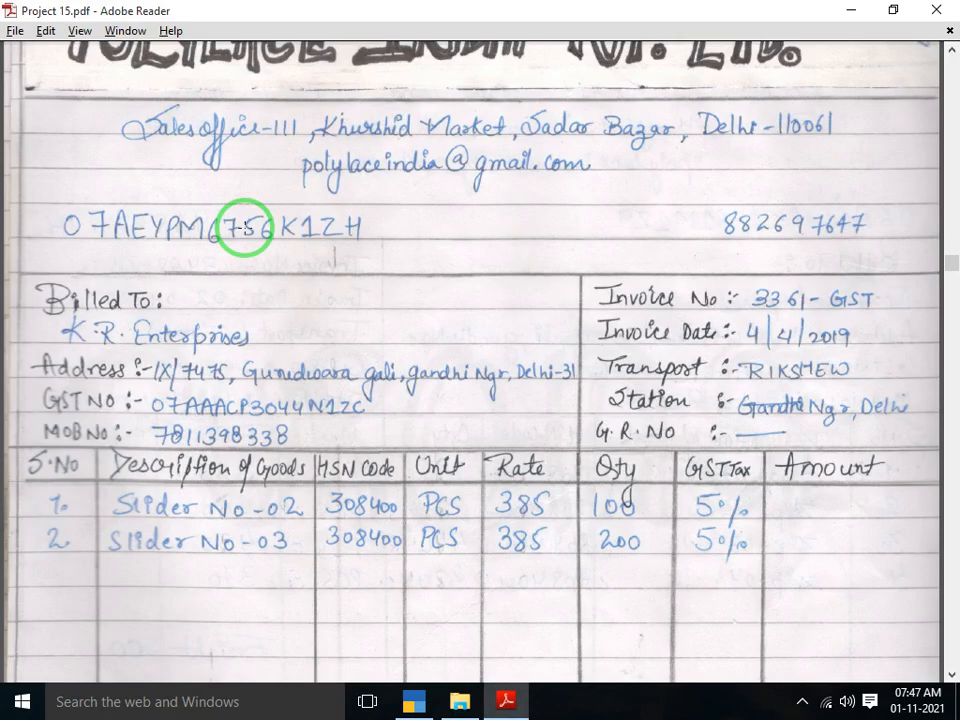
{"action": "key", "text": "alt+Tab"}
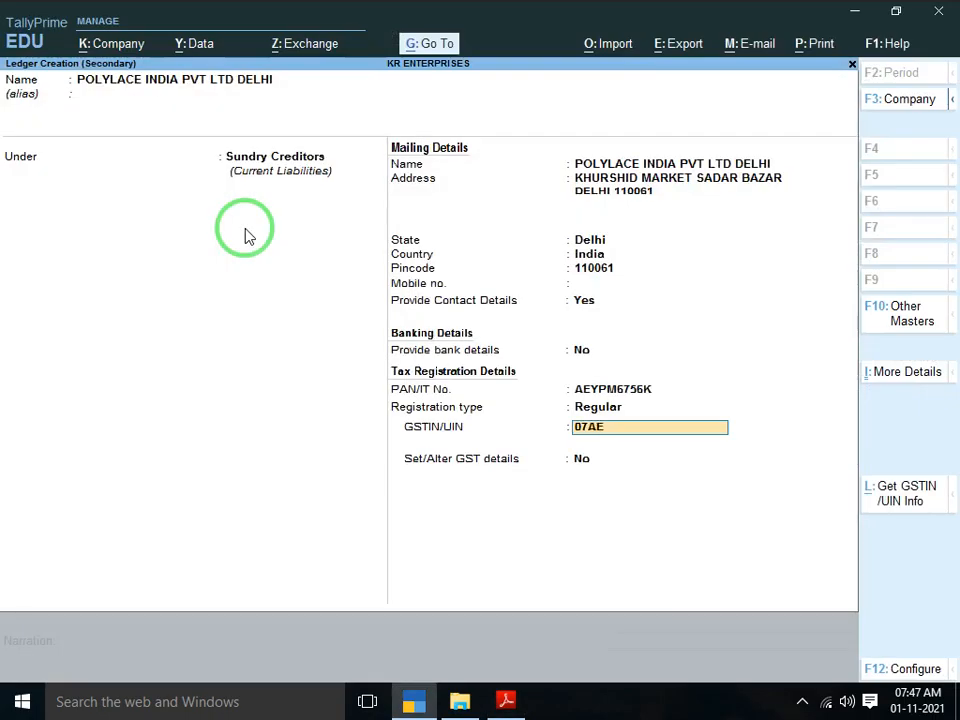
{"action": "key", "text": "alt+Tab"}
{"action": "key", "text": "alt+Tab"}
{"action": "key", "text": "alt+Tab"}
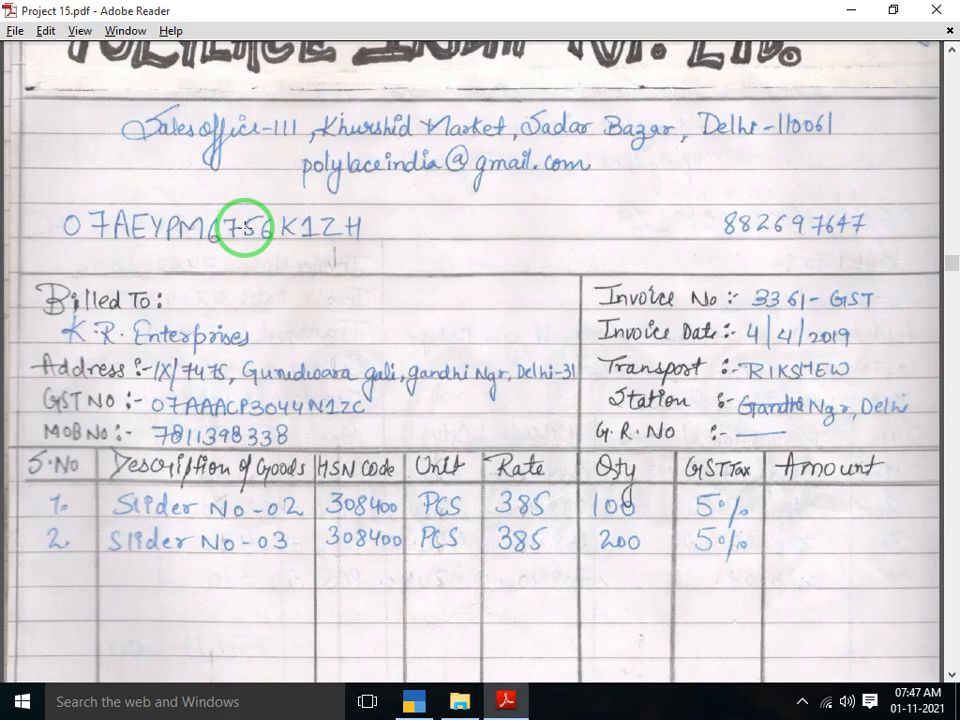
{"action": "key", "text": "alt+Tab"}
{"action": "key", "text": "alt+Tab"}
{"action": "key", "text": "alt+Tab"}
{"action": "key", "text": "alt+Tab"}
{"action": "key", "text": "alt+Tab"}
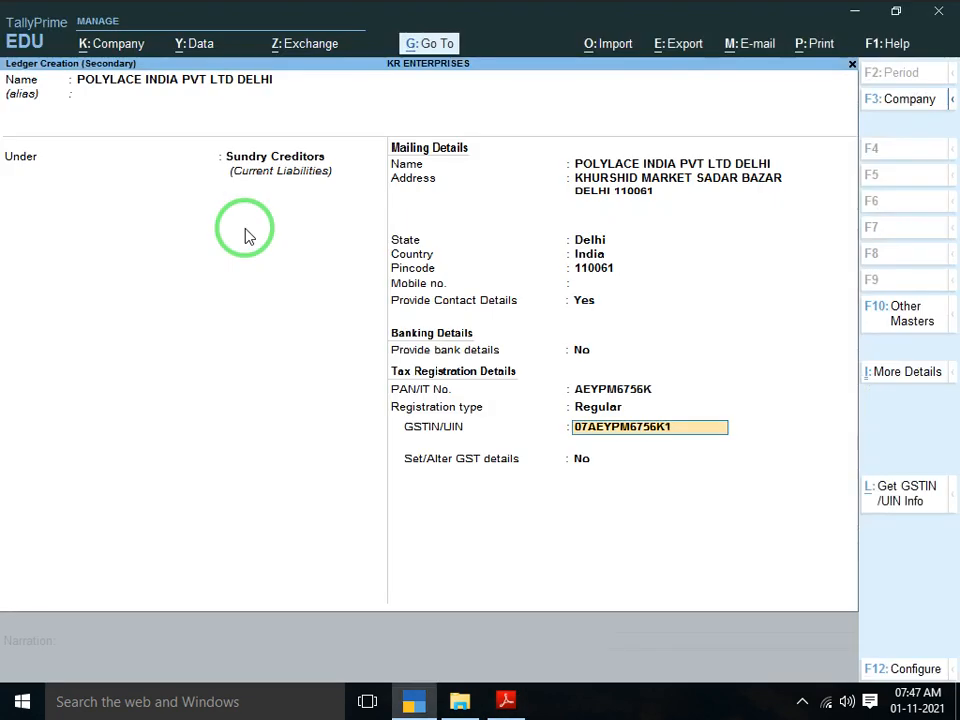
{"action": "key", "text": "Return"}
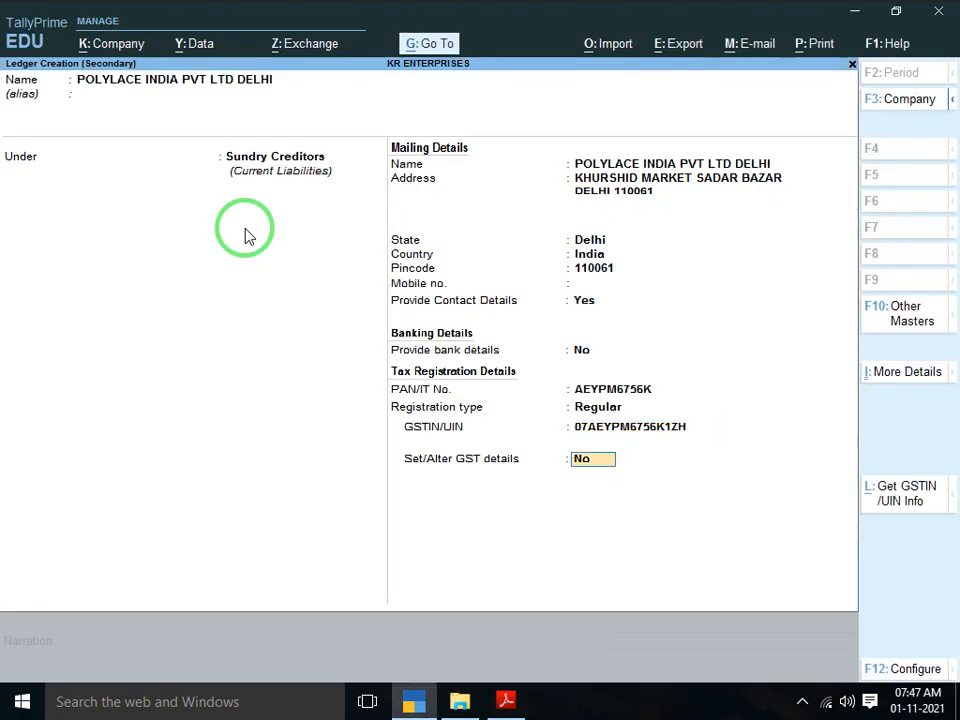
{"action": "key", "text": "Return"}
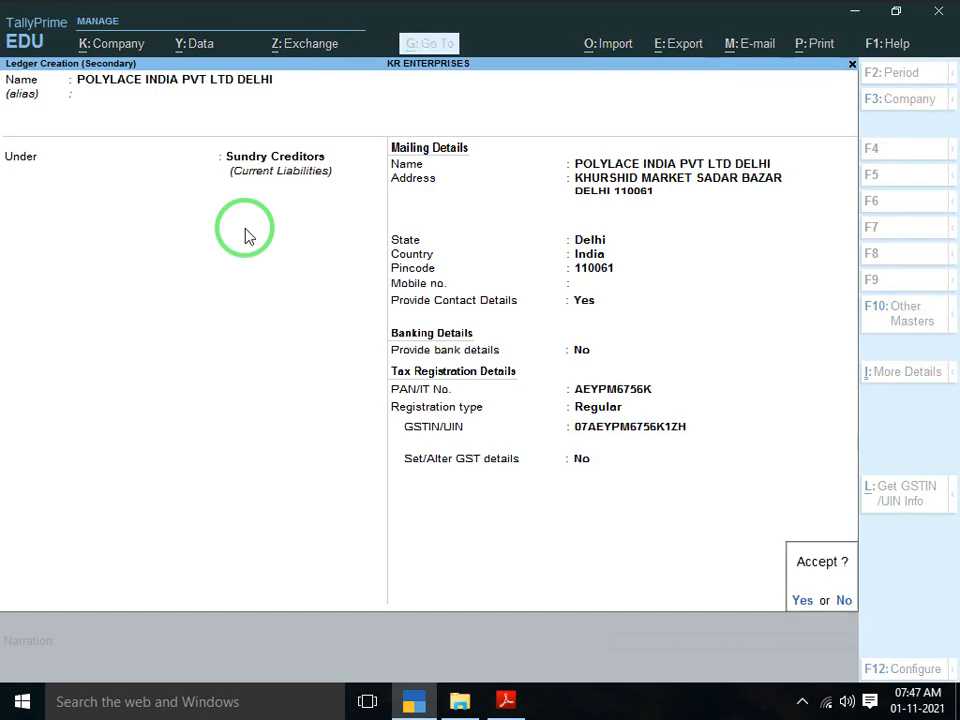
Save the supplier ledger and record dispatch through RICKSHAW to GANDHI NAGAR
{"action": "left_click", "coordinate": [249, 236]}
{"action": "key", "text": "Return"}
{"action": "key", "text": "Return"}
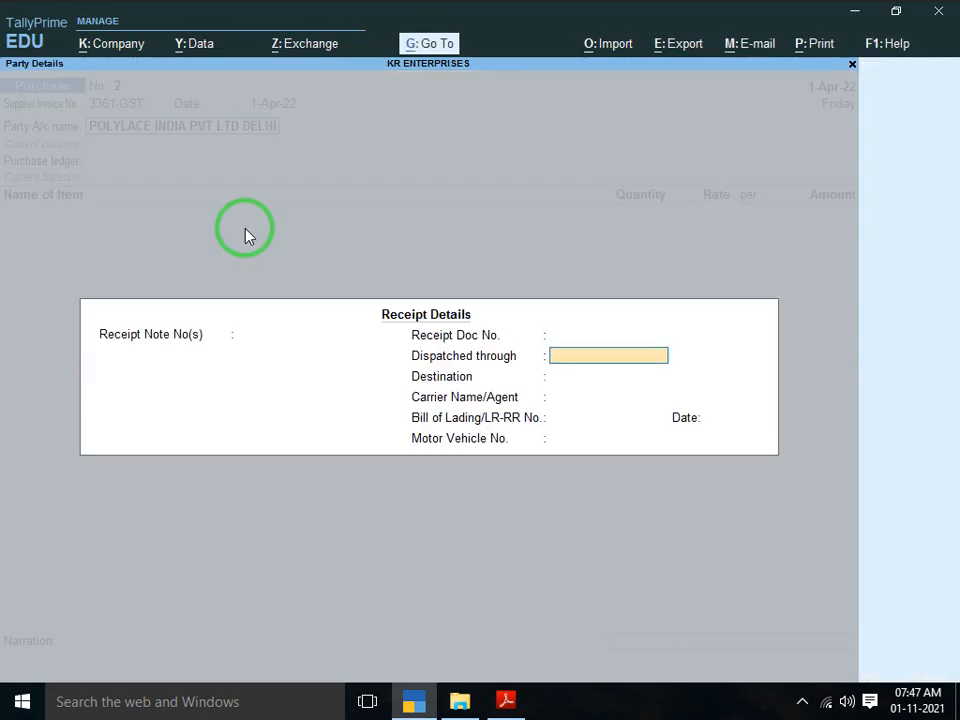
{"action": "key", "text": "Up"}
{"action": "key", "text": "alt+Tab"}
{"action": "key", "text": "alt+Tab"}
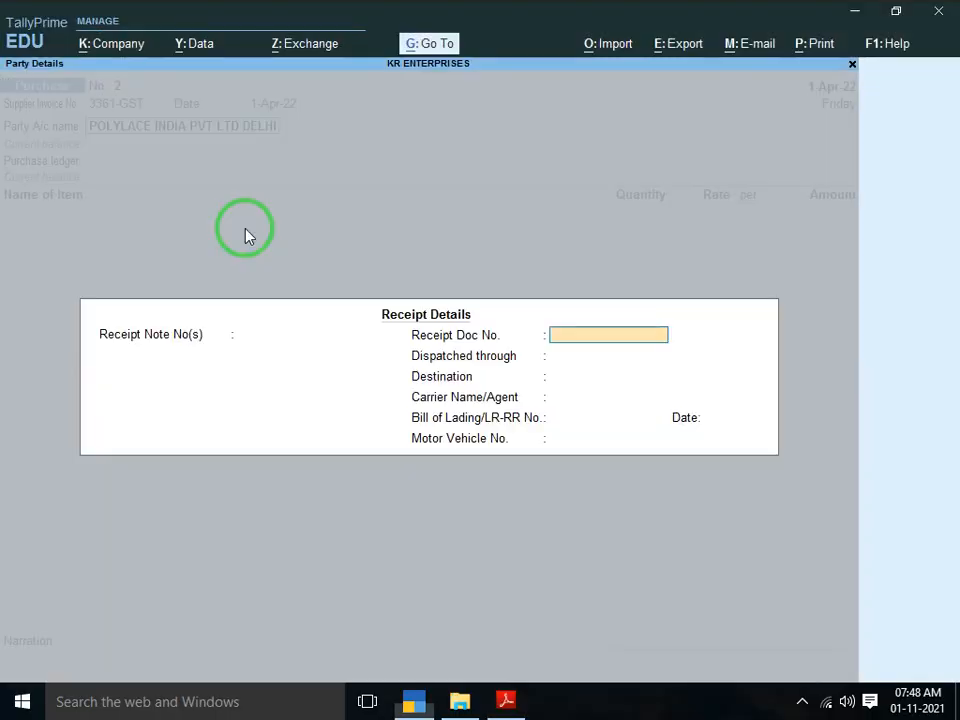
{"action": "key", "text": "Return"}
{"action": "type", "text": "RICKSH"}
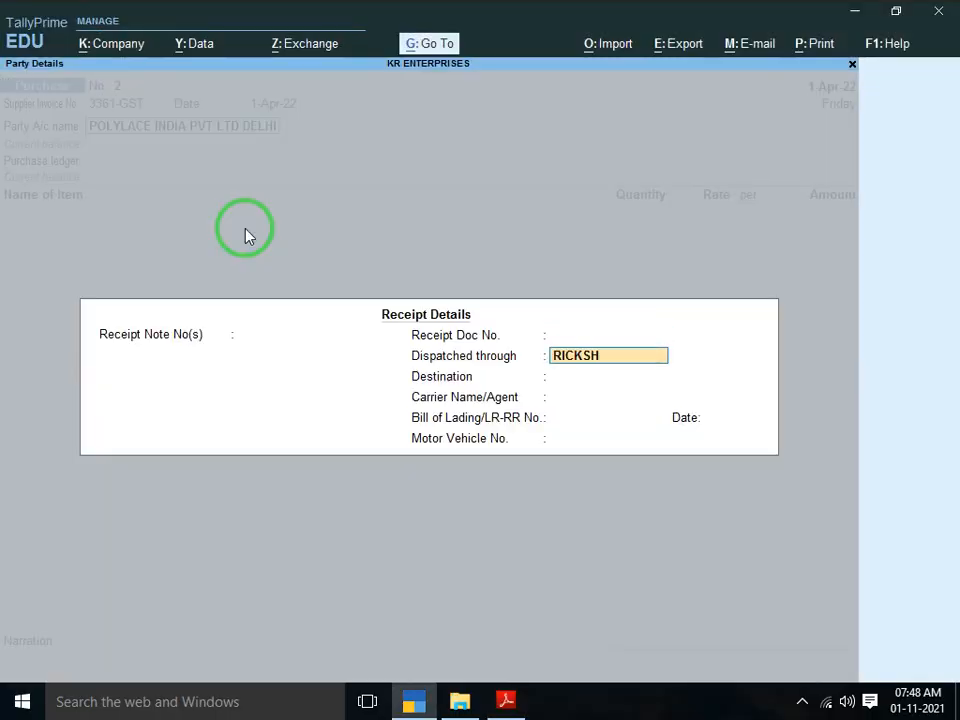
{"action": "type", "text": "AQ"}
{"action": "key", "text": "BackSpace"}
{"action": "type", "text": "W"}
{"action": "key", "text": "Return"}
{"action": "key", "text": "alt+Tab"}
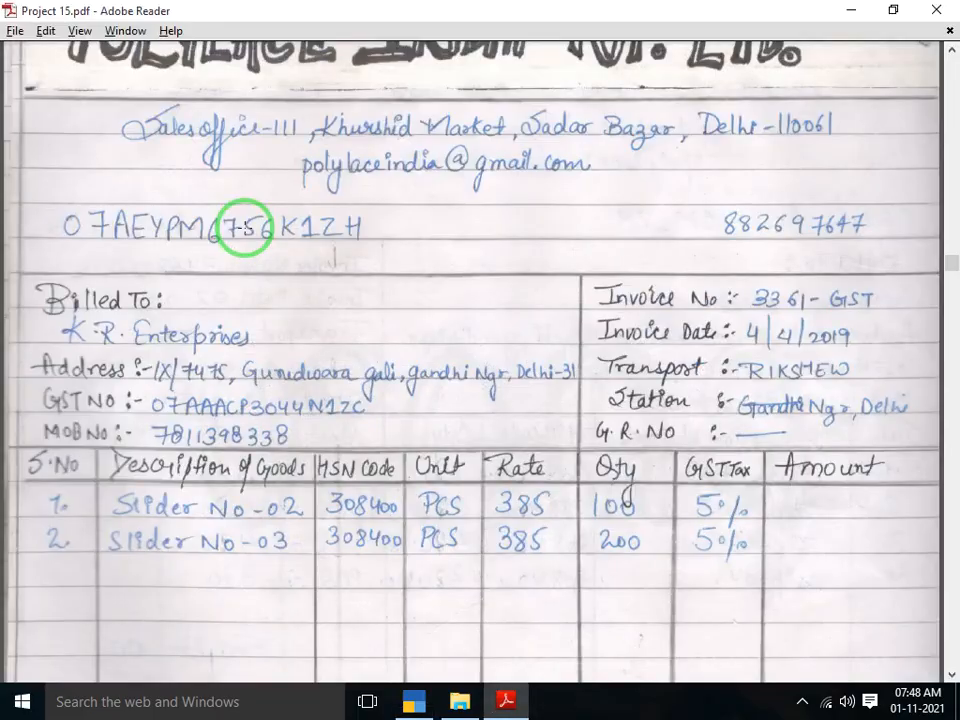
{"action": "key", "text": "alt+Tab"}
{"action": "type", "text": "GANDHI ANGAR"}
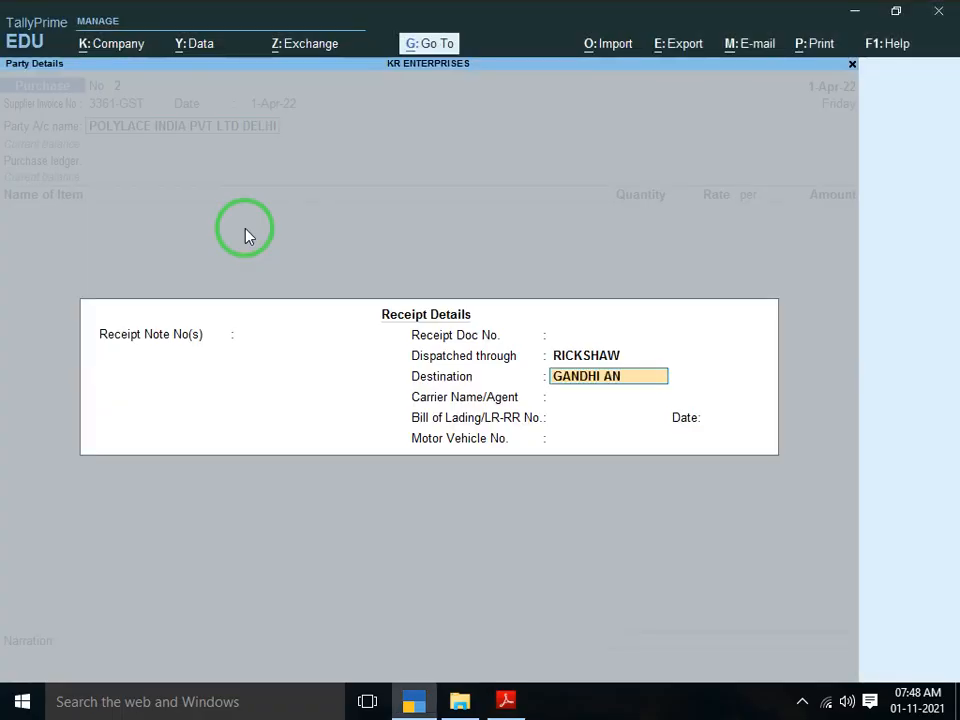
{"action": "key", "text": "BackSpace"}
{"action": "key", "text": "BackSpace"}
{"action": "key", "text": "BackSpace"}
{"action": "key", "text": "BackSpace"}
{"action": "type", "text": "NAGAR"}
{"action": "key", "text": "Return"}
Set the receipt bill date to 1-Apr-22 and accept the party details
{"action": "key", "text": "alt+Tab"}
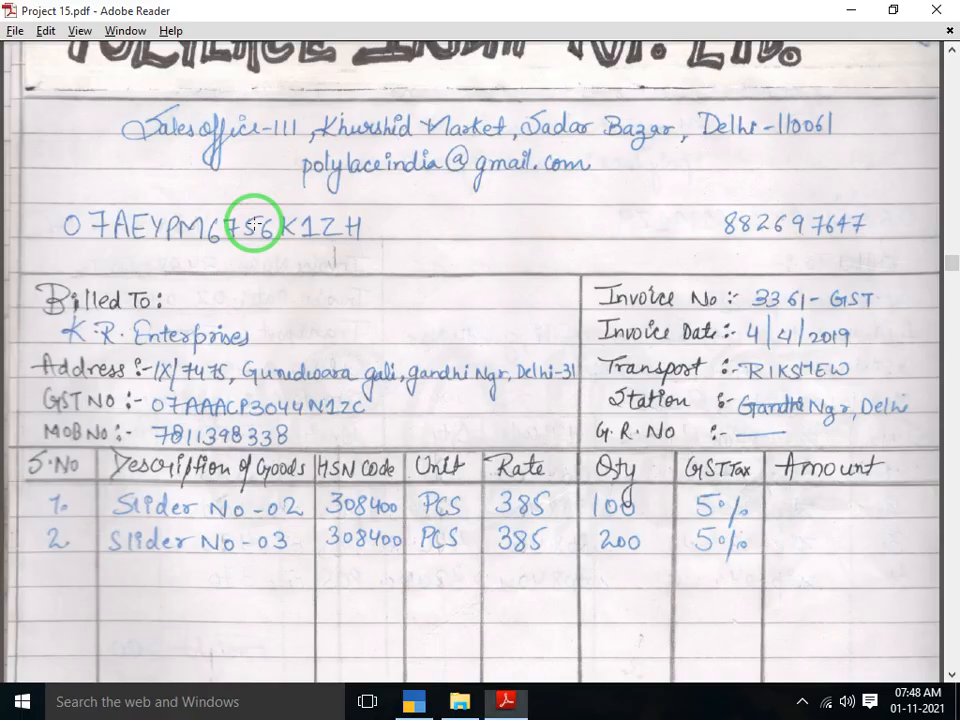
{"action": "key", "text": "alt+Tab"}
{"action": "key", "text": "Return"}
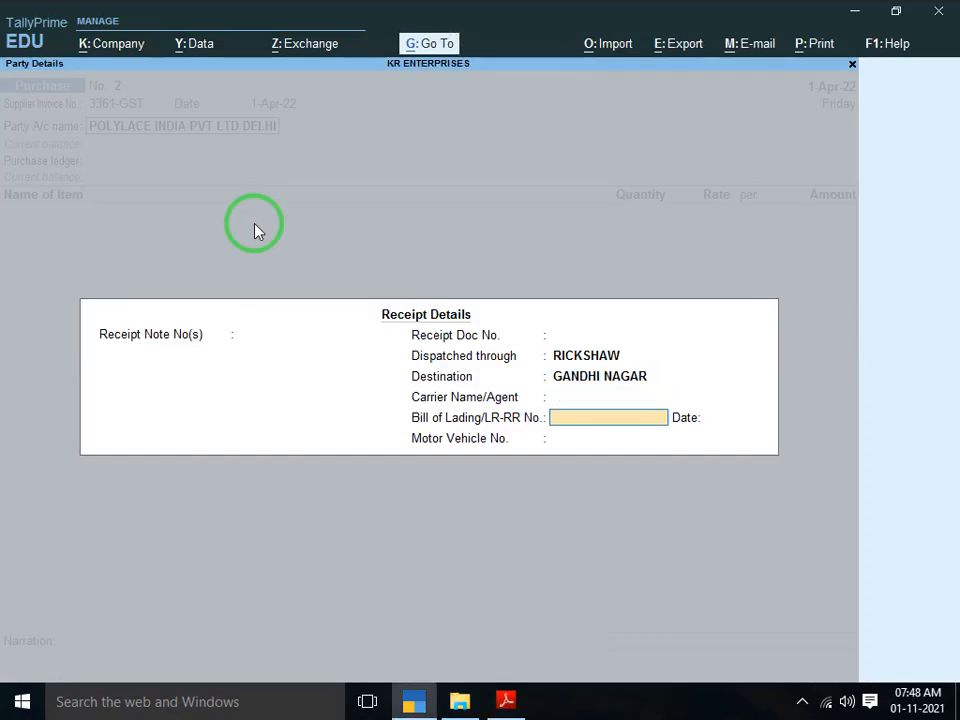
{"action": "key", "text": "Return"}
{"action": "type", "text": "1"}
{"action": "key", "text": "Return"}
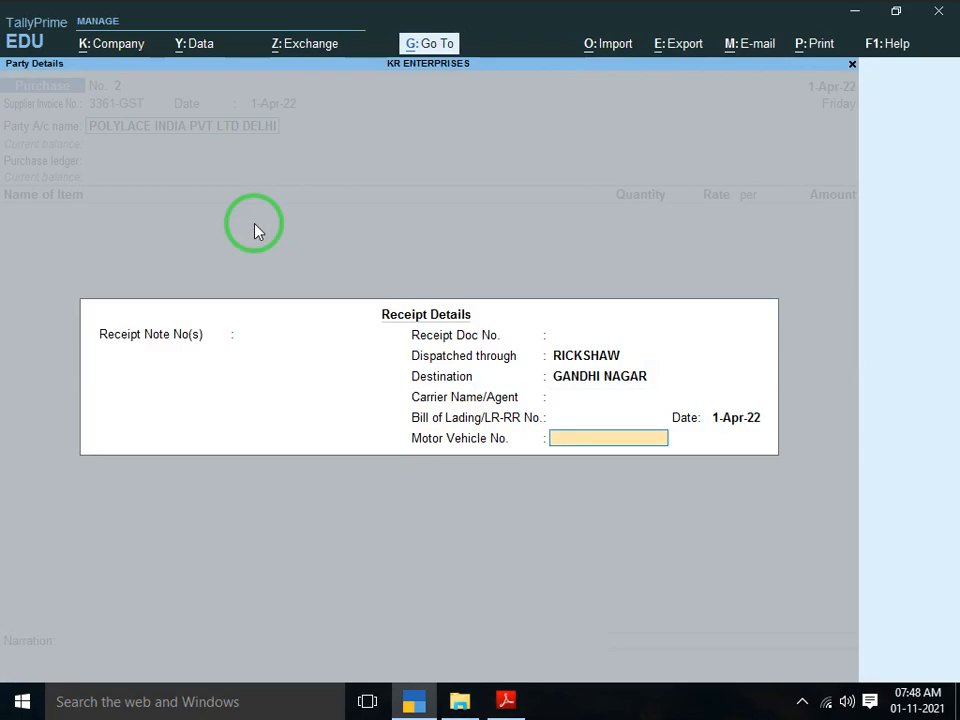
{"action": "key", "text": "alt+Tab"}
{"action": "key", "text": "alt+Tab"}
{"action": "key", "text": "Return"}
{"action": "key", "text": "Return"}
{"action": "key", "text": "Return"}
{"action": "key", "text": "Return"}
{"action": "key", "text": "Return"}
{"action": "key", "text": "Return"}
{"action": "key", "text": "Return"}
{"action": "key", "text": "Return"}
{"action": "key", "text": "Return"}
{"action": "key", "text": "Return"}
{"action": "key", "text": "Return"}
{"action": "key", "text": "Return"}
{"action": "key", "text": "Return"}
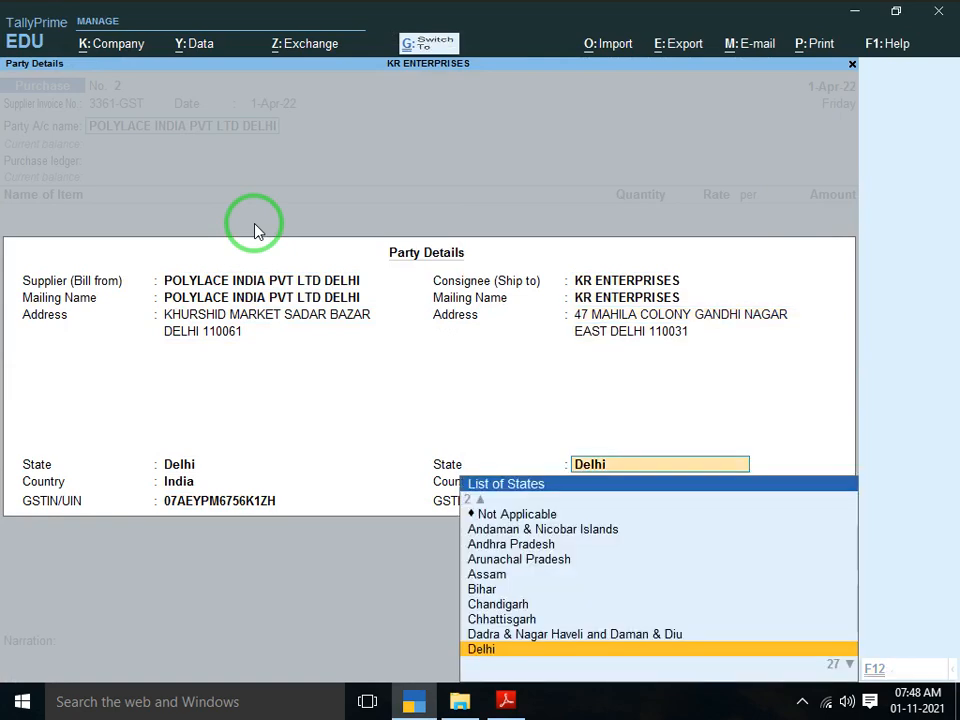
{"action": "key", "text": "ctrl+a"}
Choose PURCHASE ACCOUNT LOCAL as the purchase ledger and begin creating a new stock item
{"action": "key", "text": "Down"}
{"action": "key", "text": "Down"}
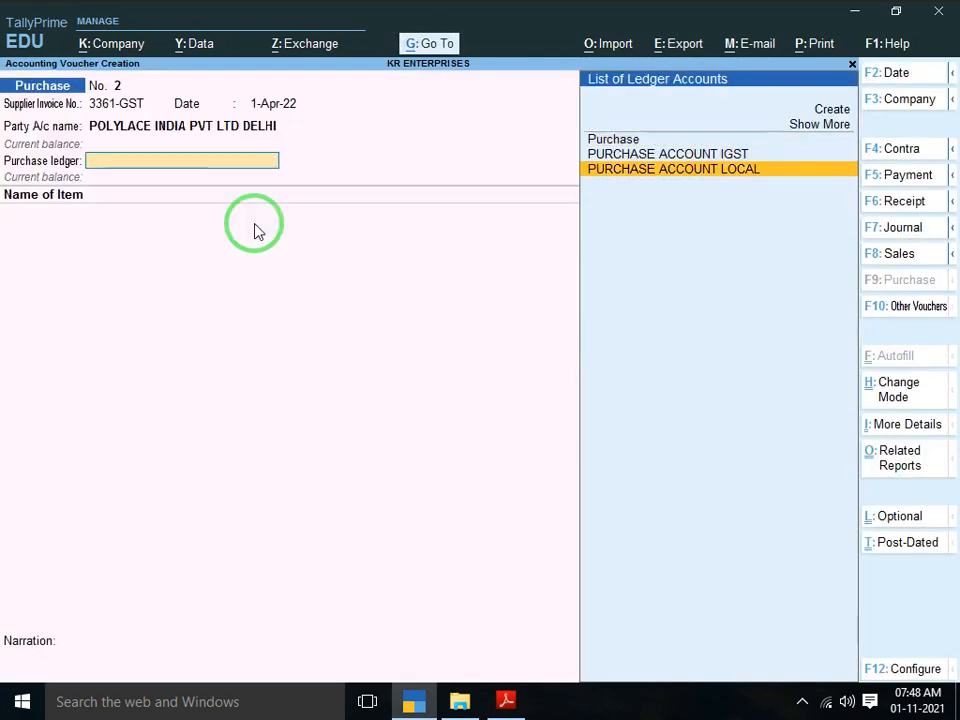
{"action": "key", "text": "Return"}
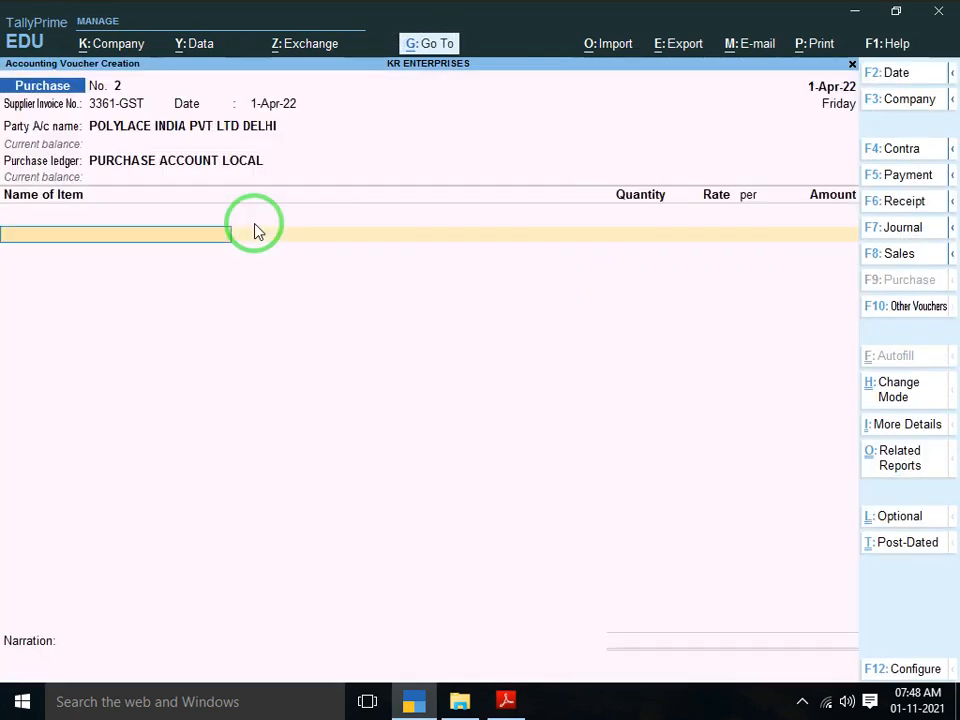
{"action": "key", "text": "alt+Tab"}
{"action": "scroll", "coordinate": [254, 224], "scroll_direction": "down", "scroll_amount": 3}
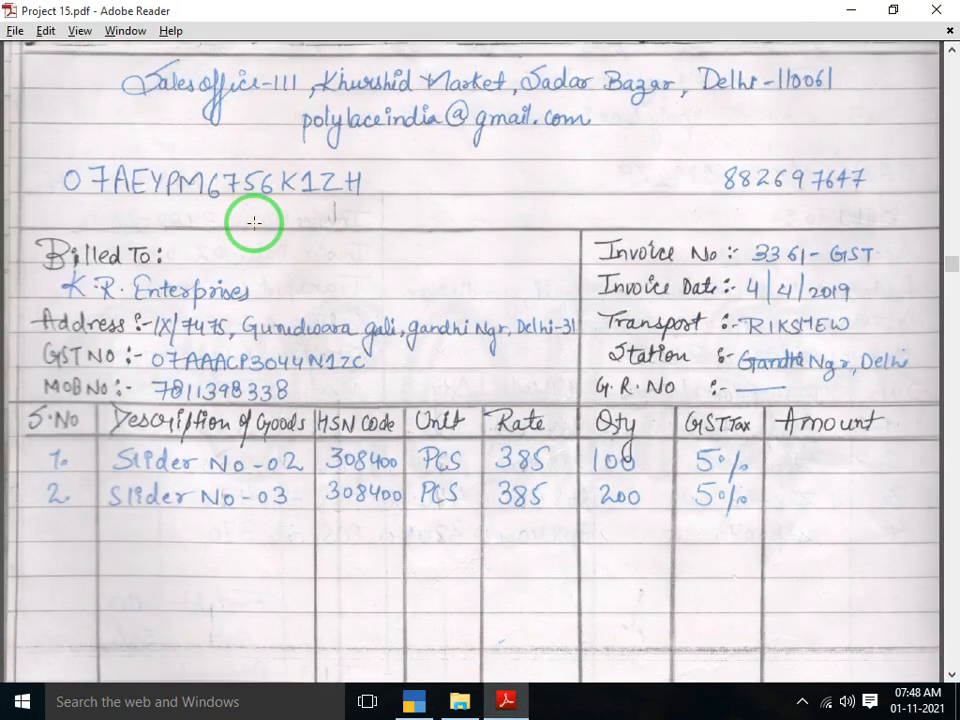
{"action": "scroll", "coordinate": [254, 222], "scroll_direction": "down", "scroll_amount": 2}
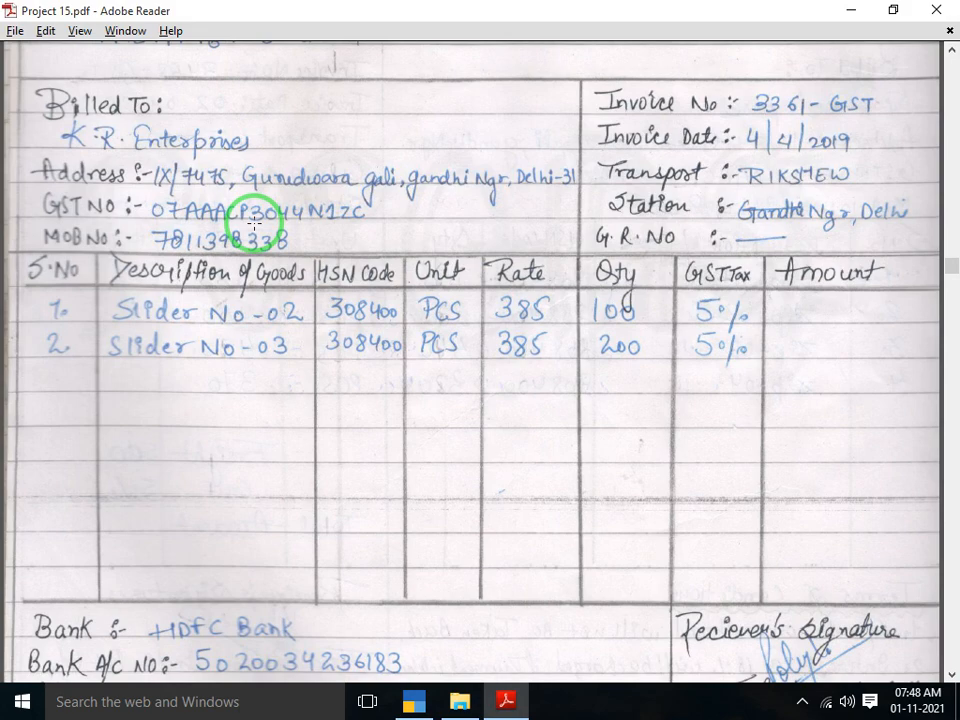
{"action": "key", "text": "alt+Tab"}
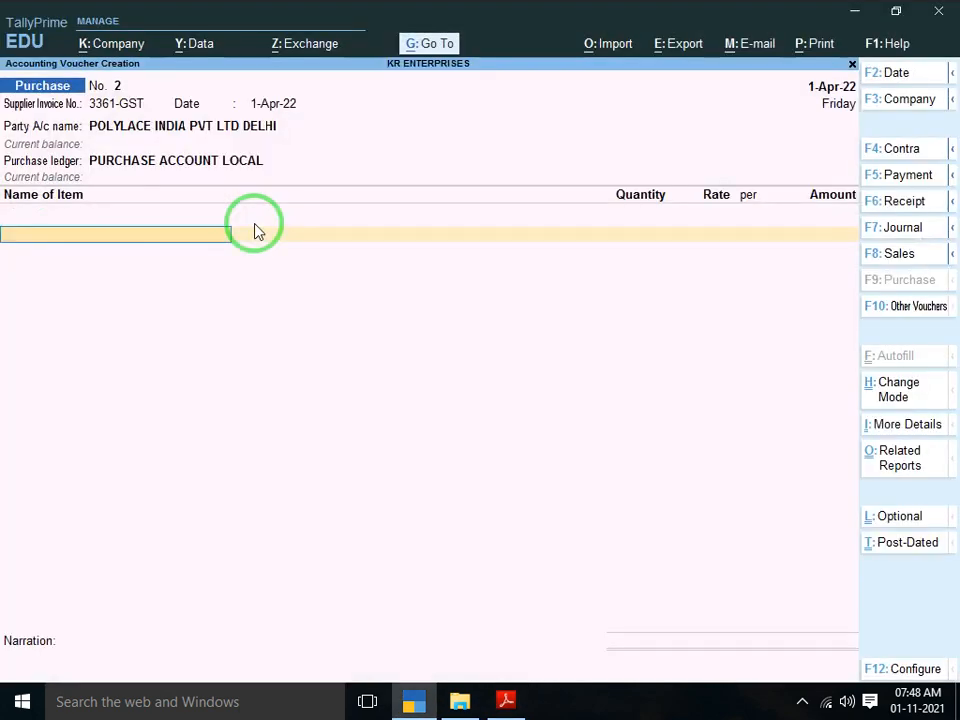
{"action": "key", "text": "alt+c"}
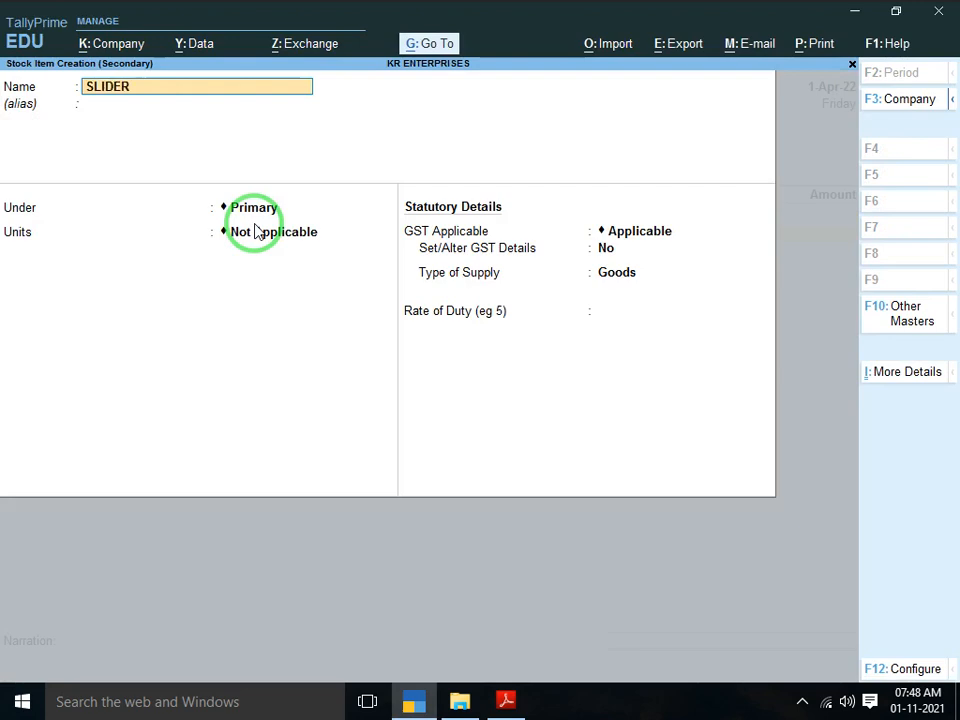
Name the new stock item SLIDER NO 02 and set its unit to PCS
{"action": "type", "text": "SLIDER"}
{"action": "key", "text": "alt+Tab"}
{"action": "key", "text": "alt+Tab"}
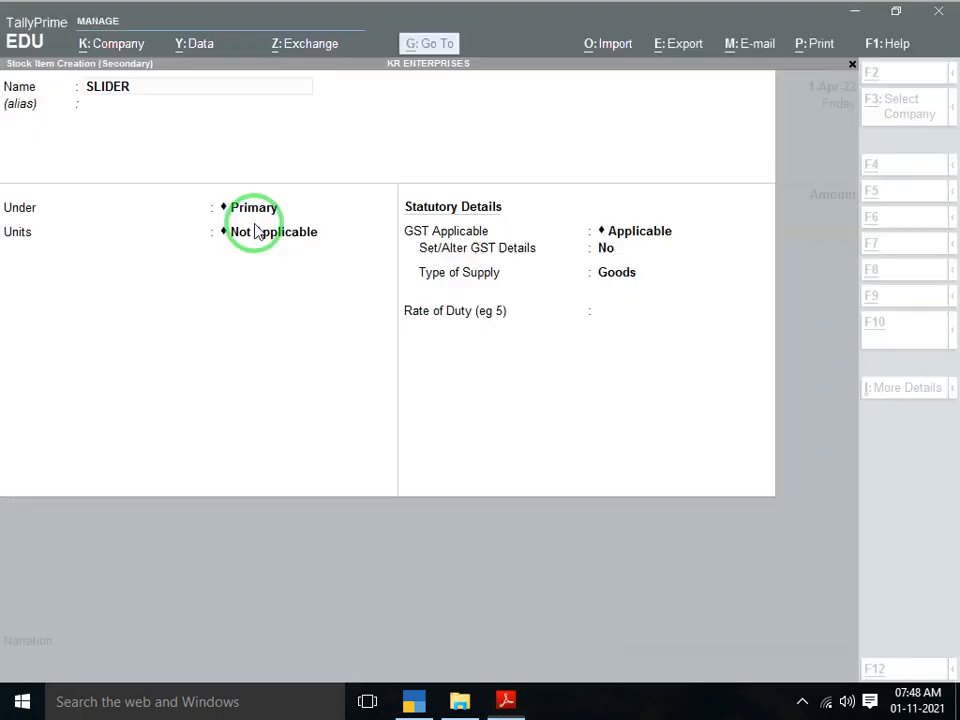
{"action": "type", "text": "NO 02"}
{"action": "key", "text": "Return"}
{"action": "key", "text": "Return"}
{"action": "key", "text": "Return"}
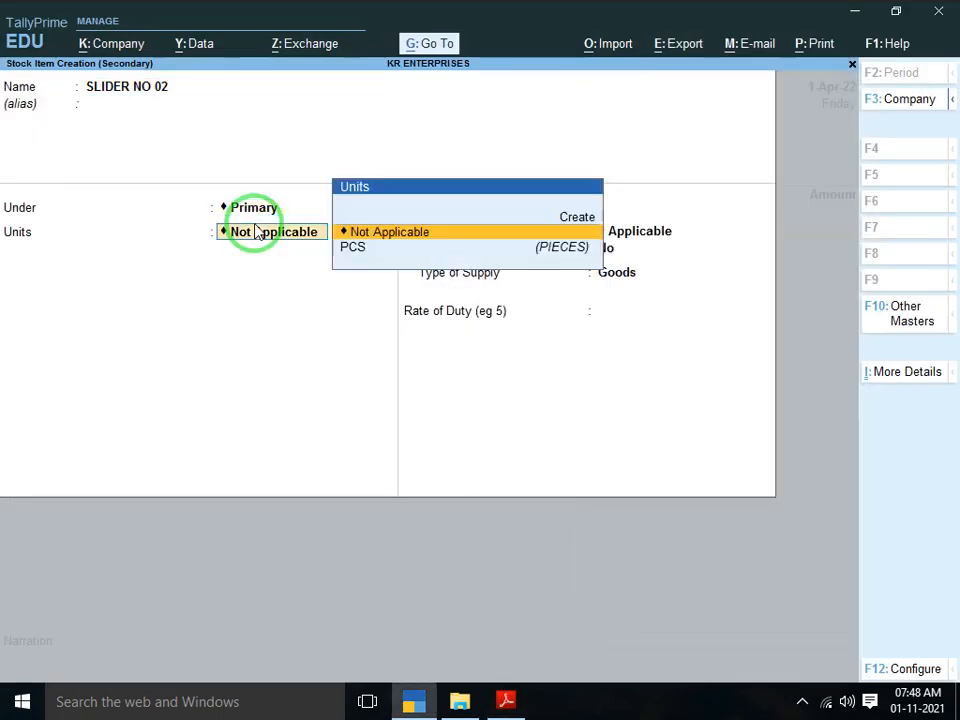
{"action": "key", "text": "Down"}
{"action": "key", "text": "Return"}
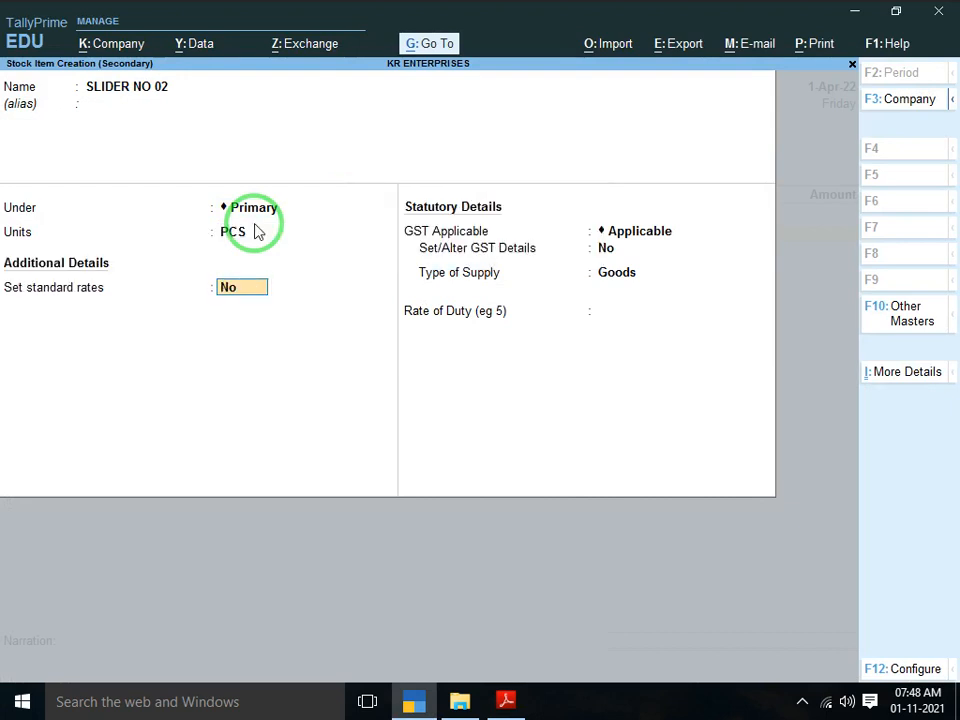
Enable standard rates with cost 385 and selling price 400 per PCS
{"action": "type", "text": "Y"}
{"action": "key", "text": "Return"}
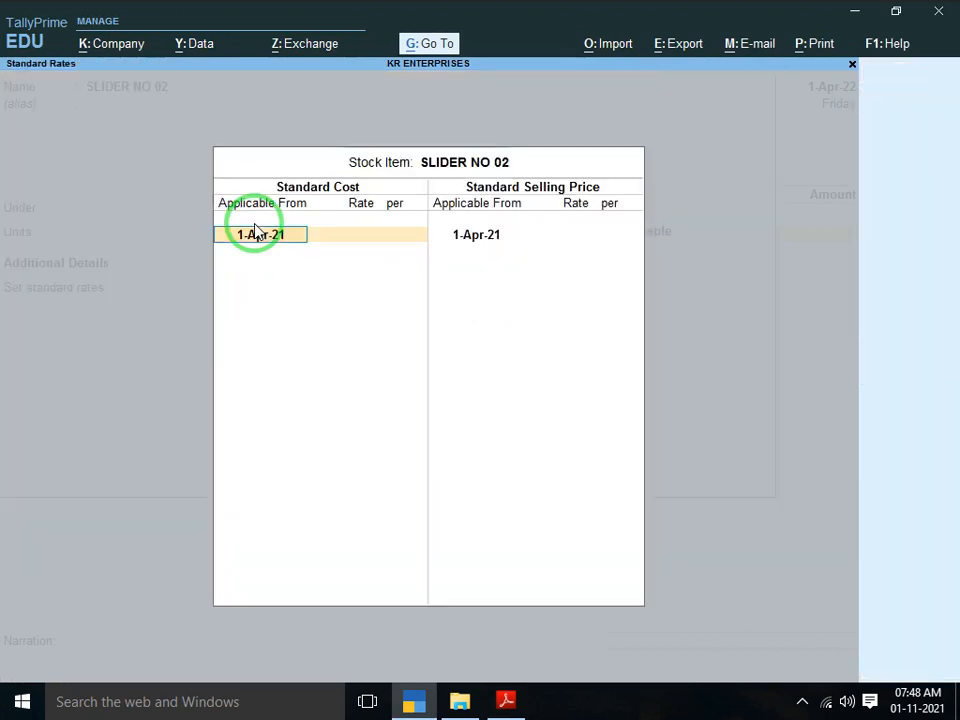
{"action": "key", "text": "Return"}
{"action": "key", "text": "alt+Tab"}
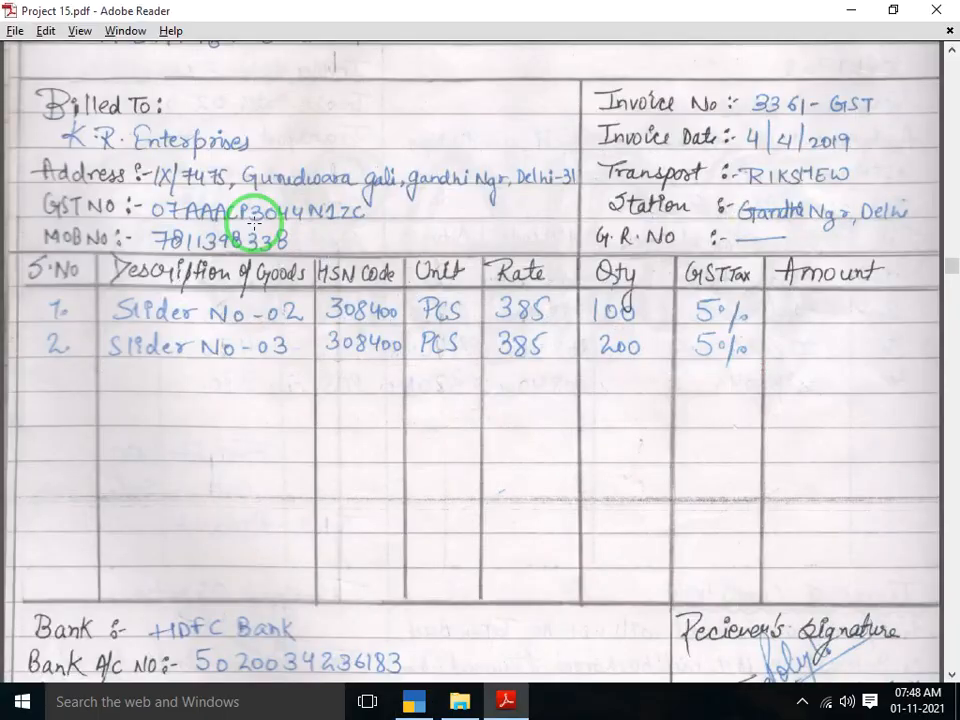
{"action": "key", "text": "alt+Tab"}
{"action": "type", "text": "385"}
{"action": "key", "text": "Return"}
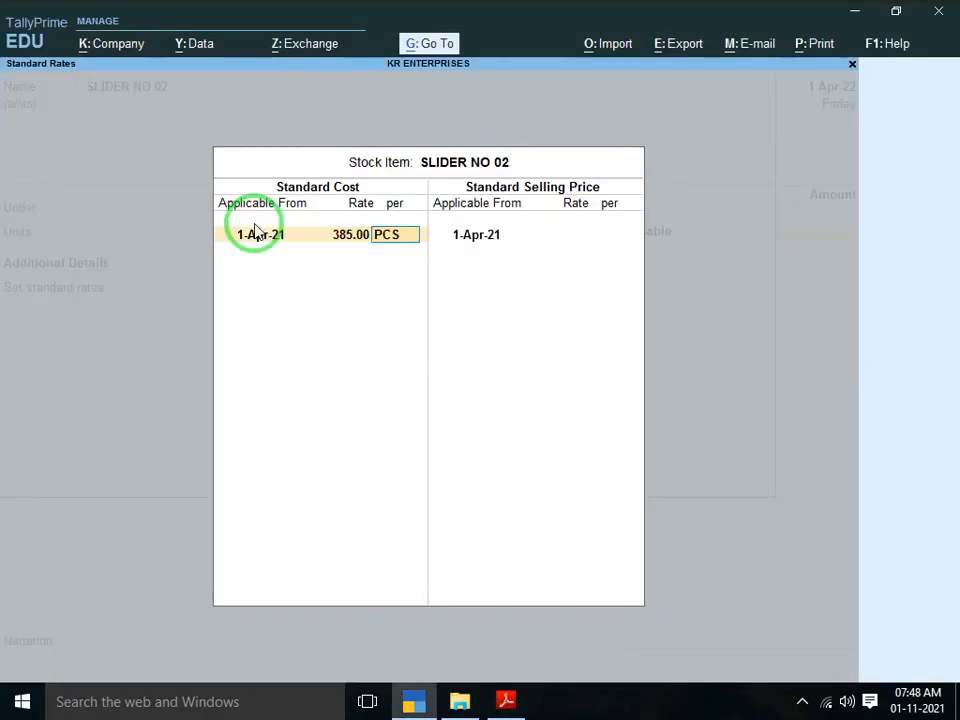
{"action": "key", "text": "Return"}
{"action": "key", "text": "Return"}
{"action": "key", "text": "Return"}
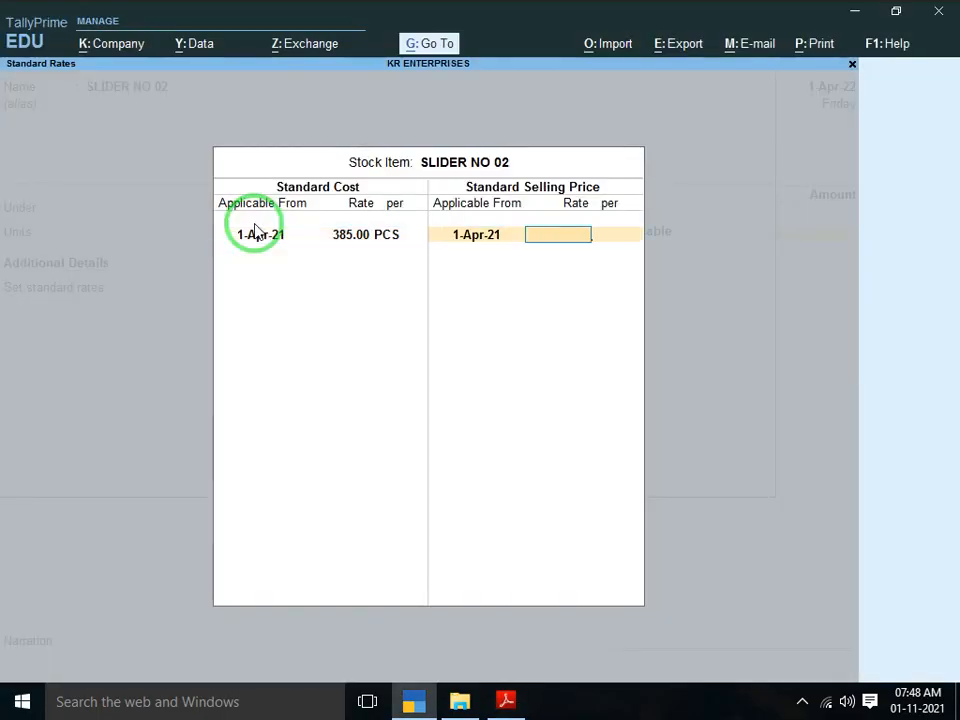
{"action": "type", "text": "400"}
{"action": "key", "text": "Return"}
{"action": "key", "text": "Return"}
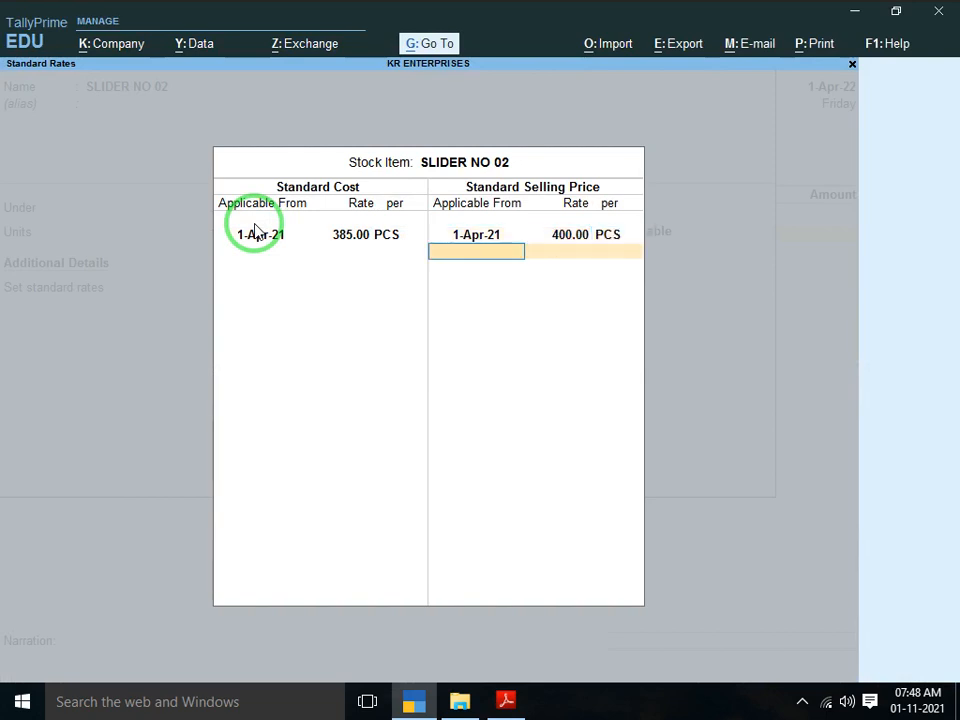
{"action": "key", "text": "Return"}
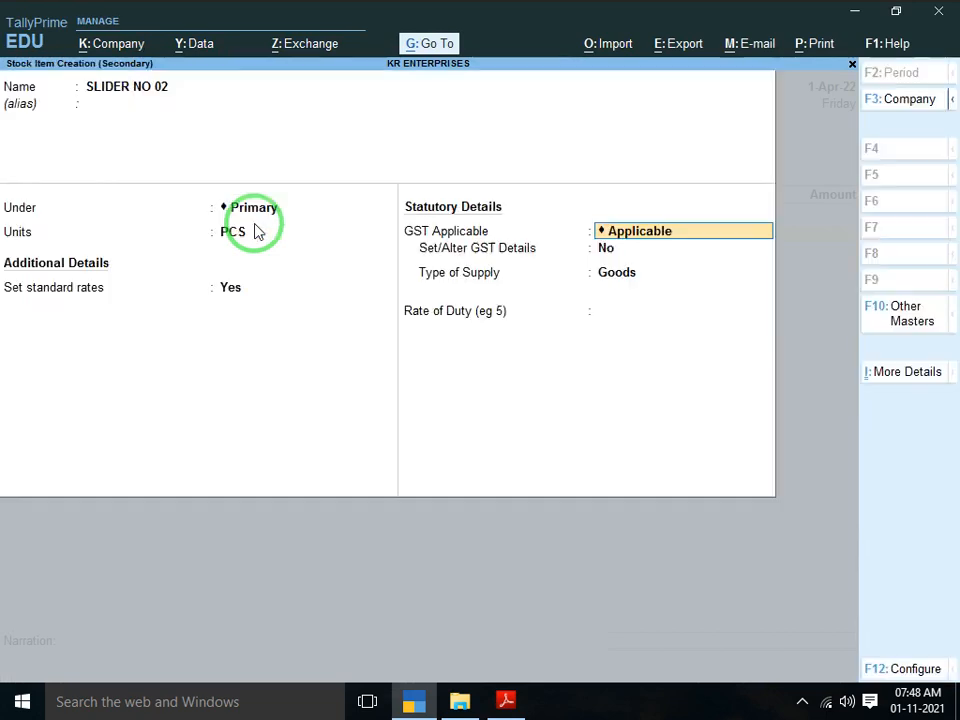
{"action": "key", "text": "Return"}
{"action": "key", "text": "Return"}
Turn on Set/Alter GST Details for SLIDER NO 02
{"action": "key", "text": "BackSpace"}
{"action": "key", "text": "y"}
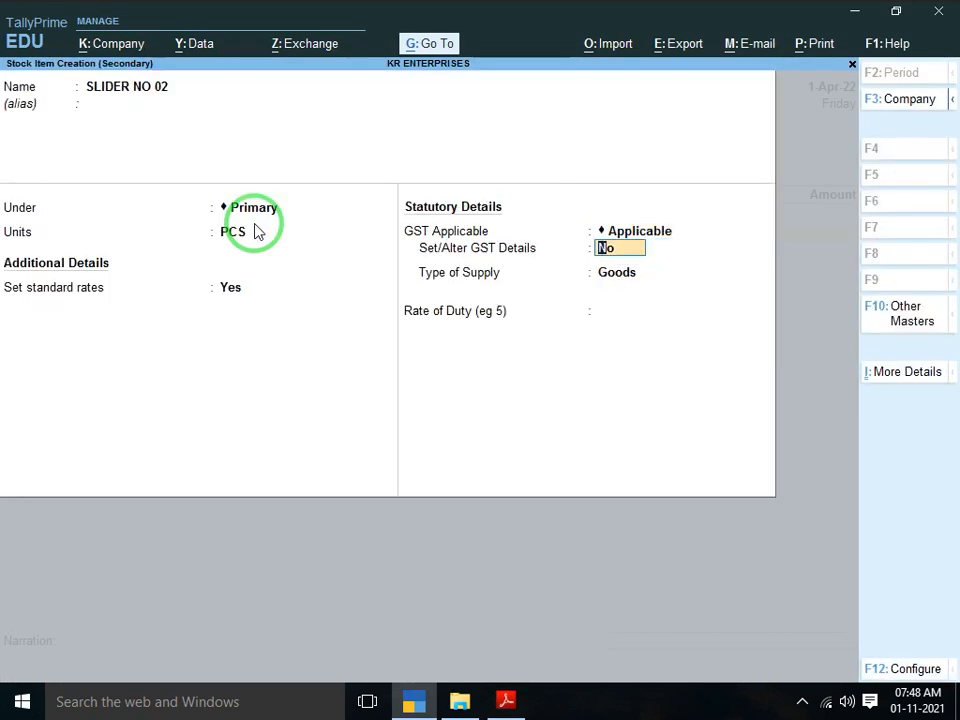
{"action": "key", "text": "Return"}
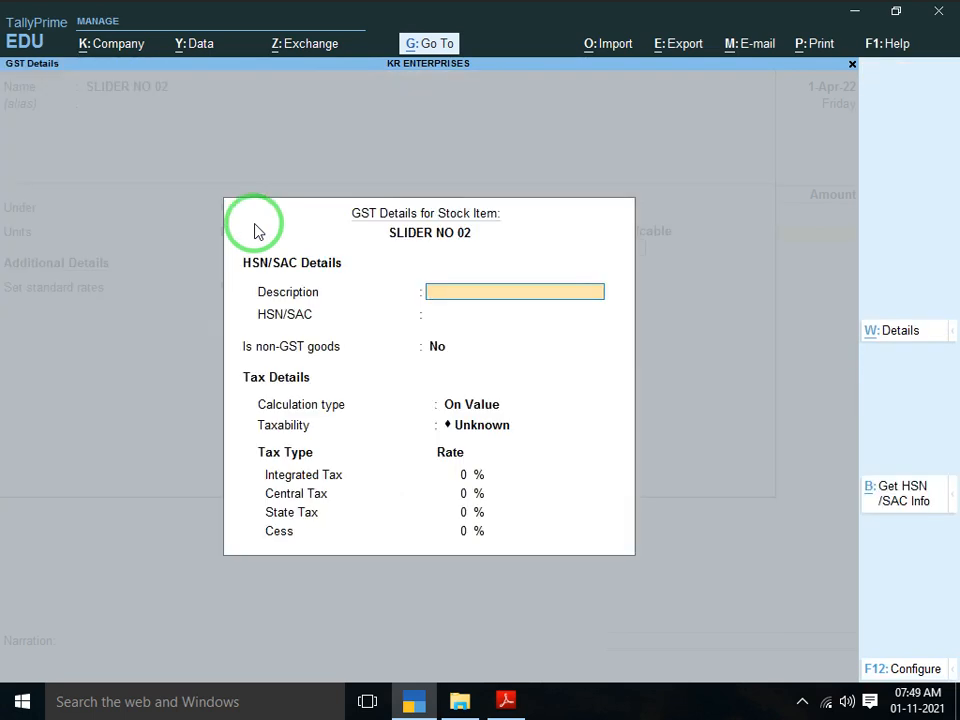
Enter GST details: description SLIDER, HSN 308400, Taxable, 5% integrated tax
{"action": "key", "text": "alt+Tab"}
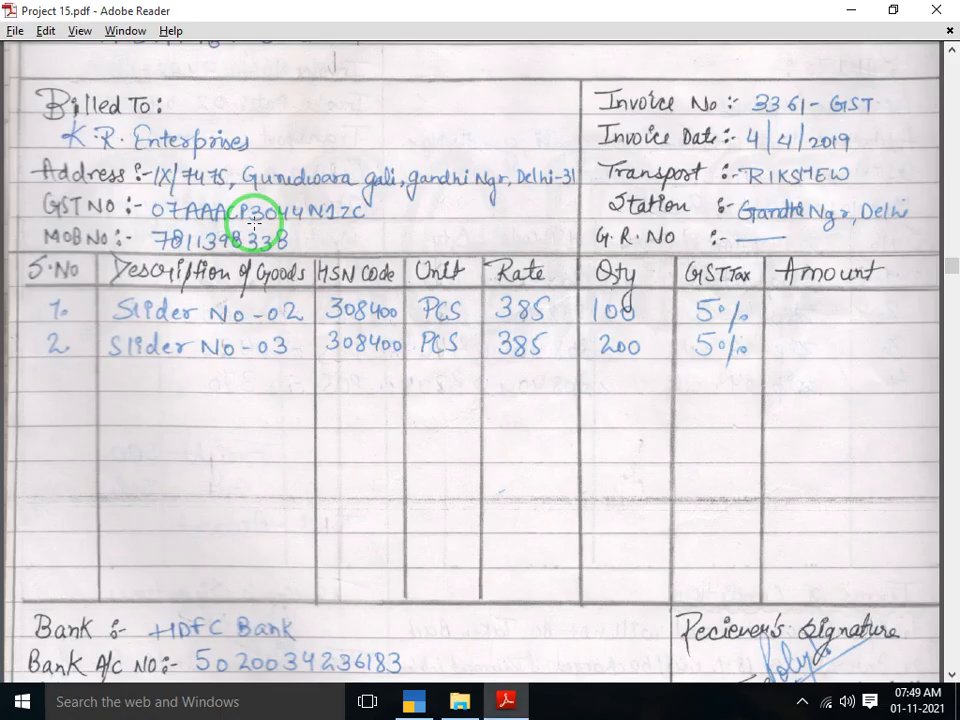
{"action": "key", "text": "alt+Tab"}
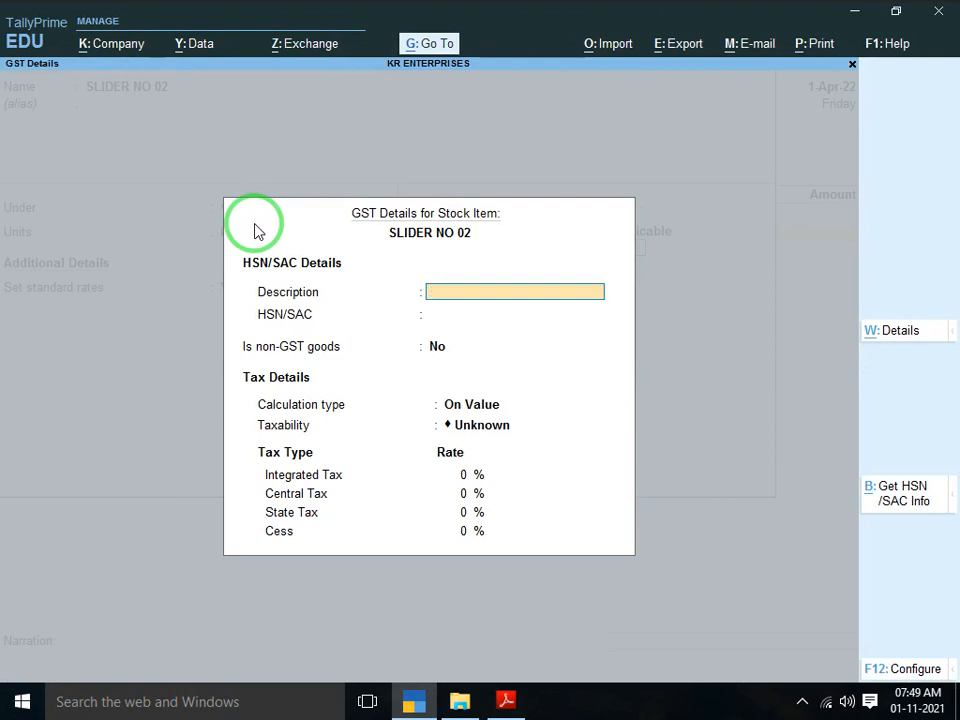
{"action": "type", "text": "SLIDER"}
{"action": "key", "text": "Return"}
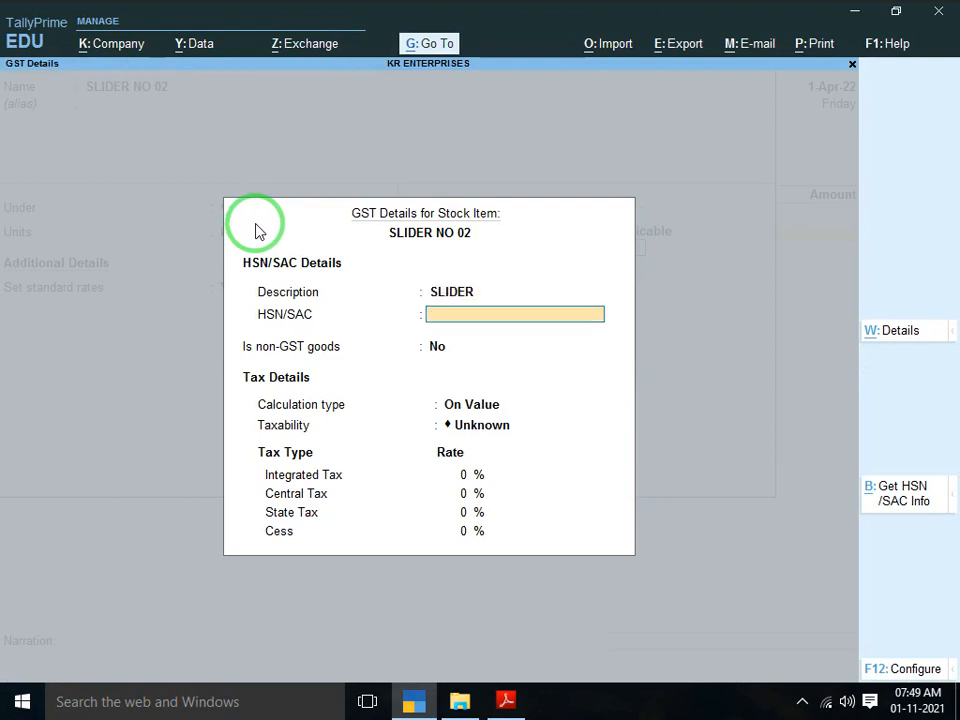
{"action": "key", "text": "alt+Tab"}
{"action": "key", "text": "alt+Tab"}
{"action": "type", "text": "308400"}
{"action": "key", "text": "Return"}
{"action": "key", "text": "Return"}
{"action": "key", "text": "Return"}
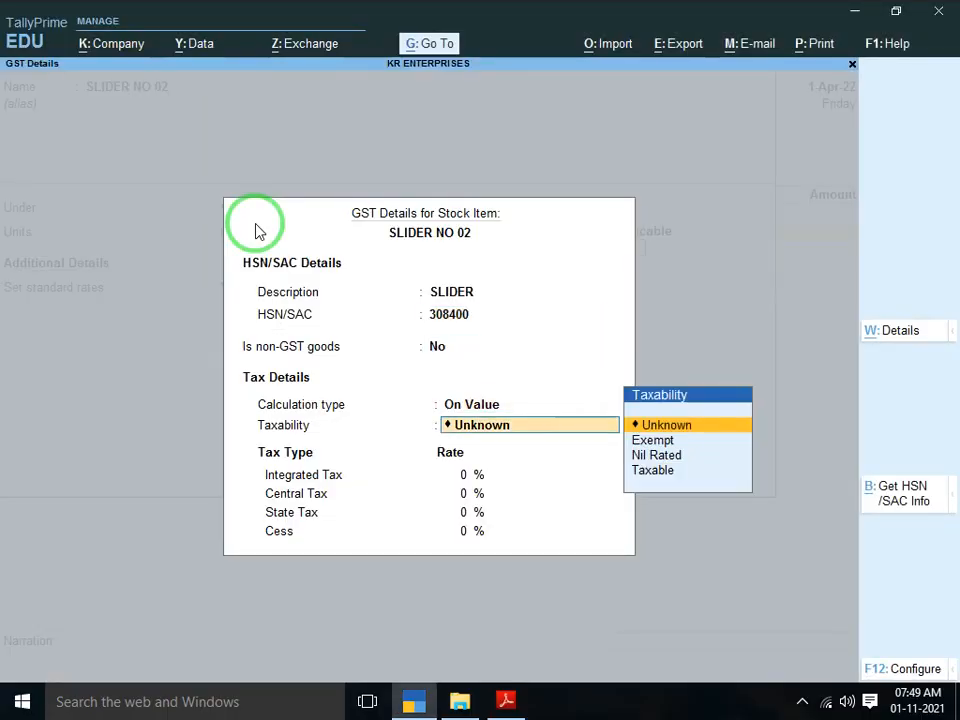
{"action": "key", "text": "Down"}
{"action": "key", "text": "Down"}
{"action": "key", "text": "Down"}
{"action": "key", "text": "Return"}
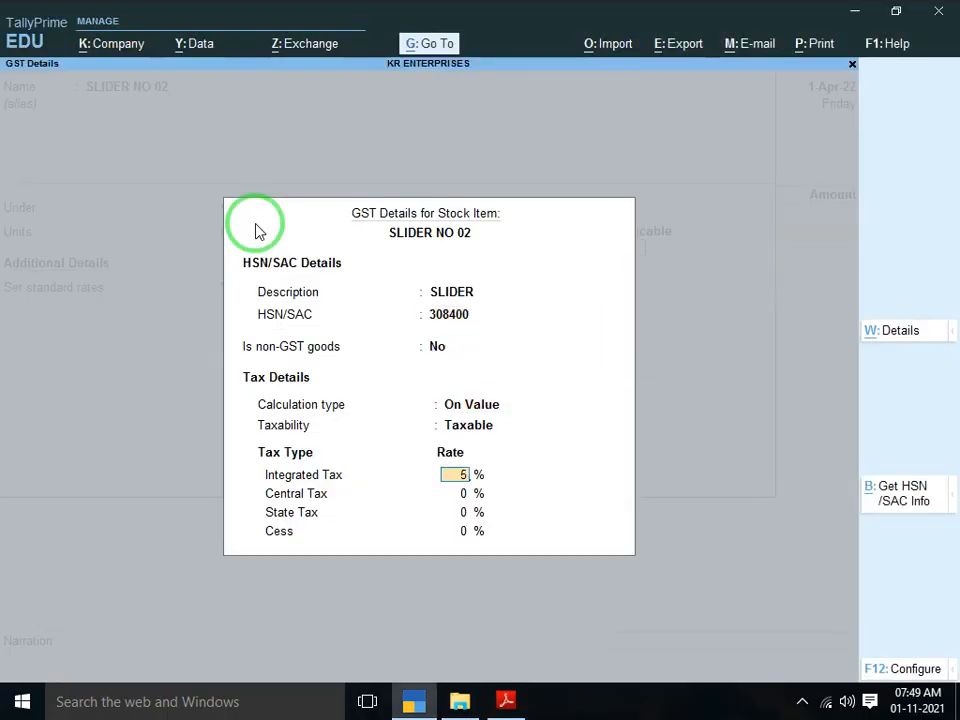
{"action": "type", "text": "5"}
{"action": "key", "text": "Return"}
{"action": "key", "text": "Return"}
{"action": "key", "text": "Return"}
{"action": "key", "text": "Return"}
{"action": "key", "text": "Return"}
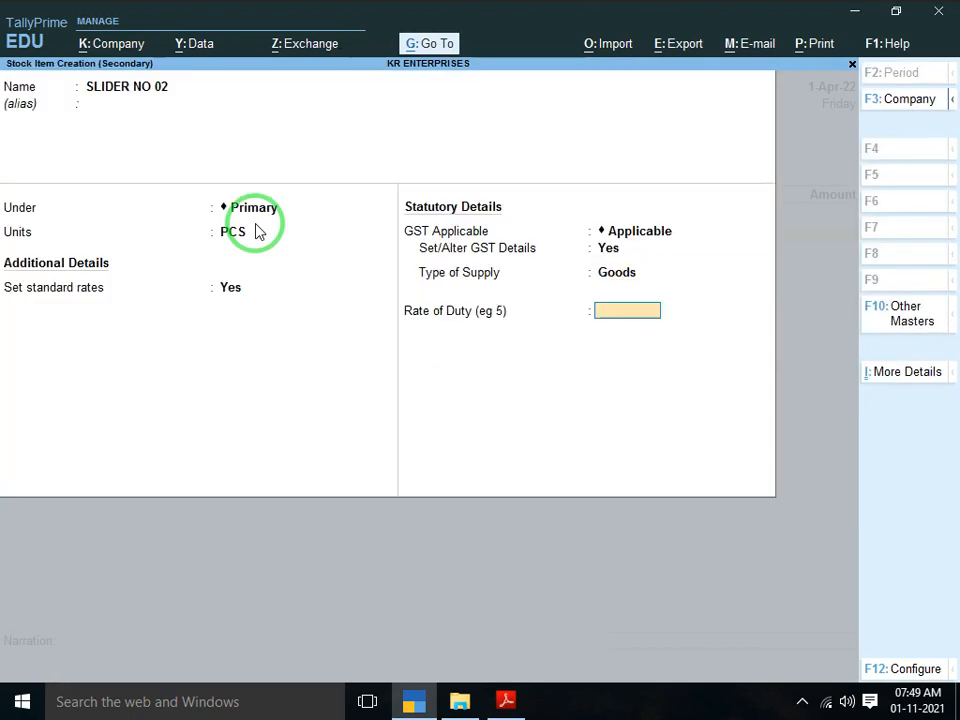
{"action": "key", "text": "BackSpace"}
{"action": "key", "text": "Return"}
{"action": "key", "text": "Return"}
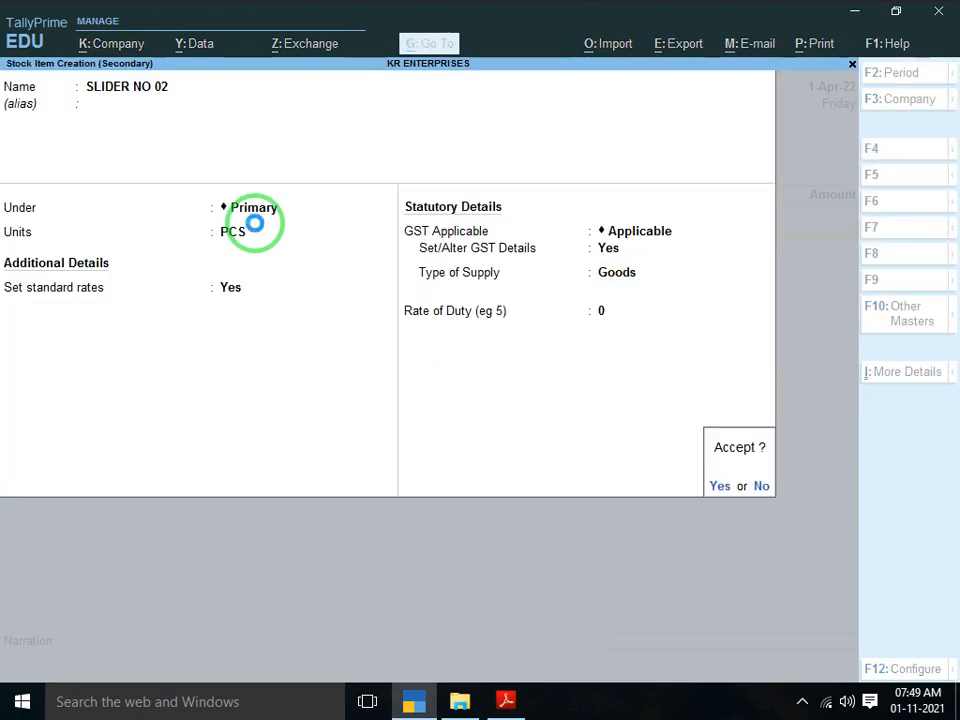
{"action": "key", "text": "Return"}
{"action": "key", "text": "Return"}
Save SLIDER NO 02 and enter 100 PCS of it on the voucher
{"action": "key", "text": "alt+Tab"}
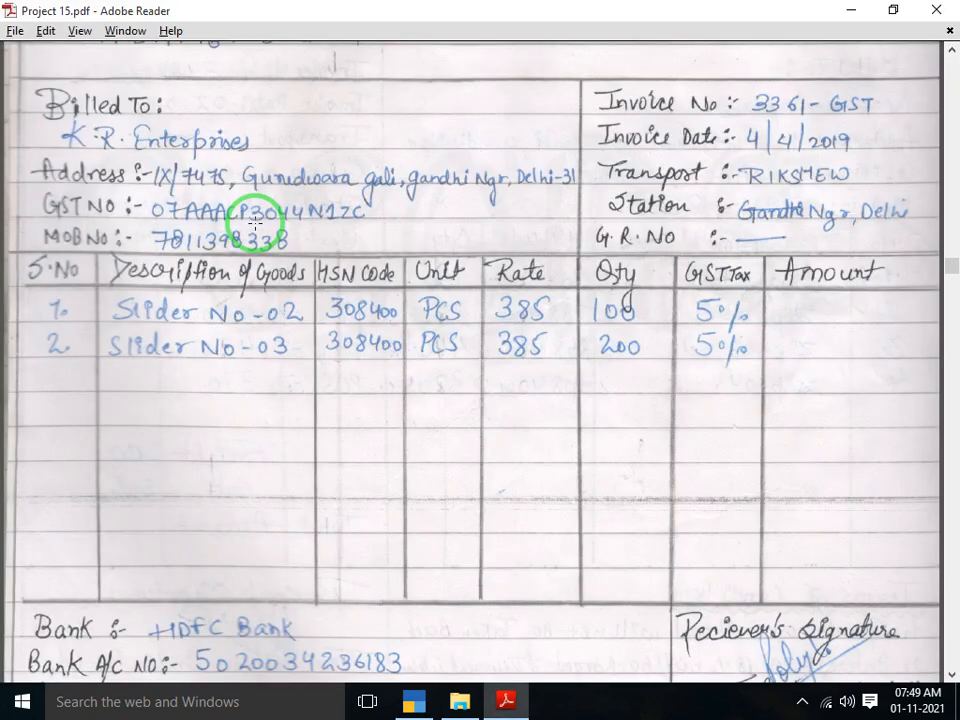
{"action": "key", "text": "alt+Tab"}
{"action": "key", "text": "alt+Tab"}
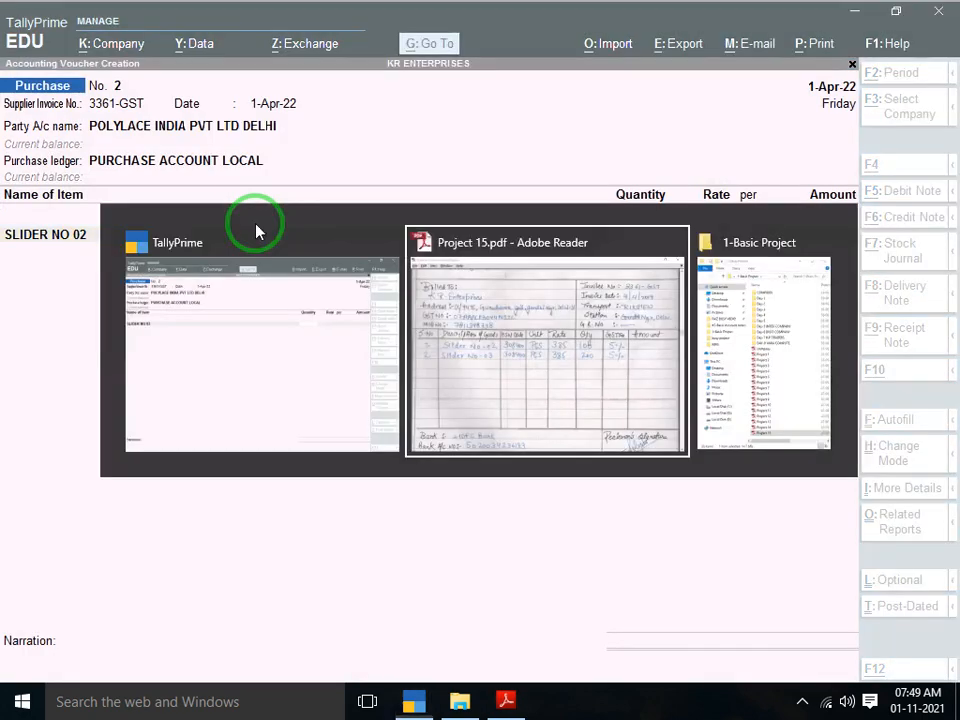
{"action": "key", "text": "alt+Tab"}
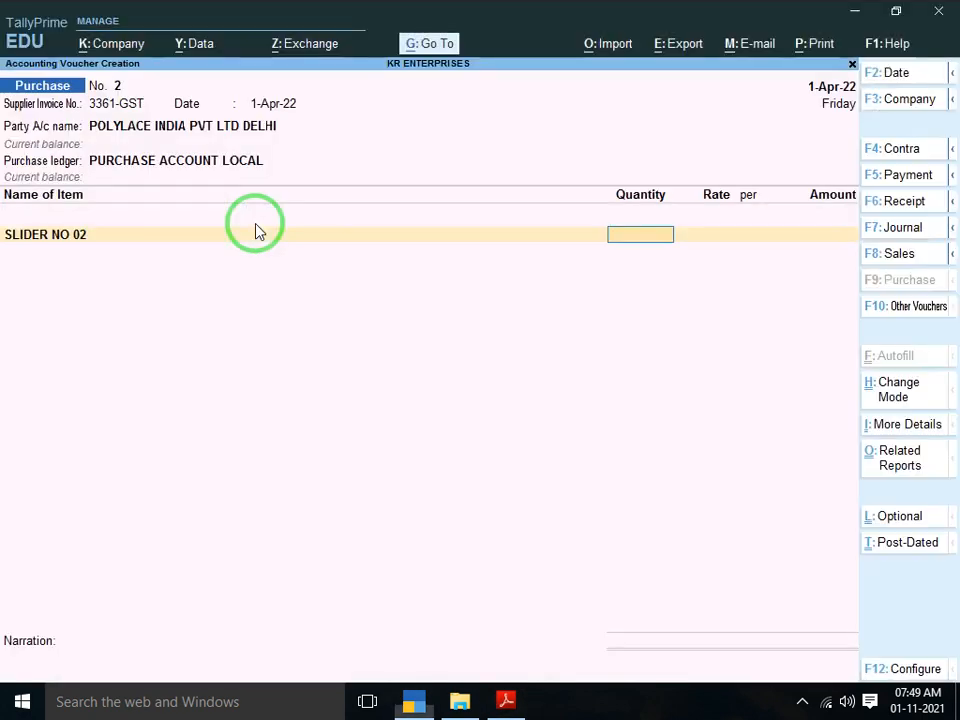
{"action": "type", "text": "100"}
{"action": "key", "text": "Return"}
{"action": "key", "text": "Return"}
{"action": "key", "text": "Return"}
{"action": "key", "text": "Return"}
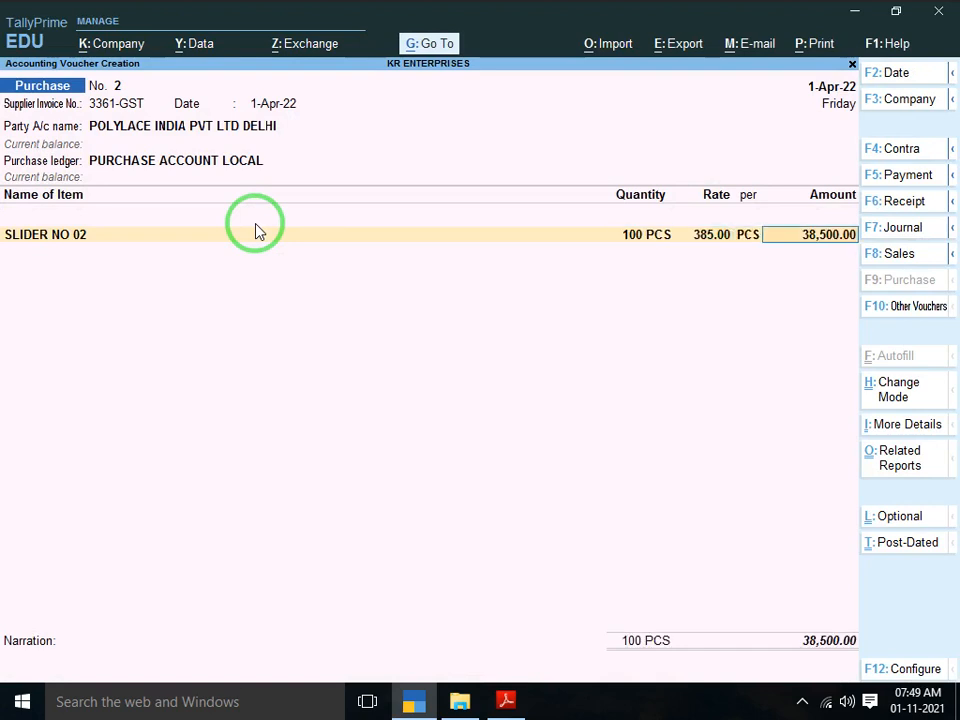
{"action": "key", "text": "alt+c"}
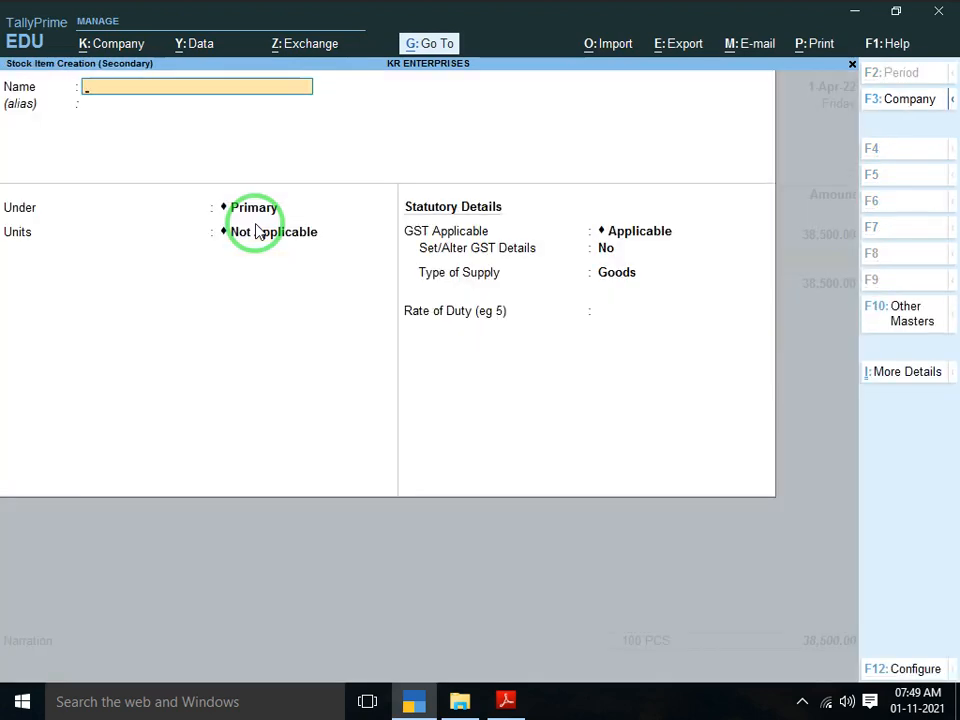
Create SLIDER NO 03 in PCS with standard cost 385 and selling price 400
{"action": "type", "text": "SLIDER NO 0"}
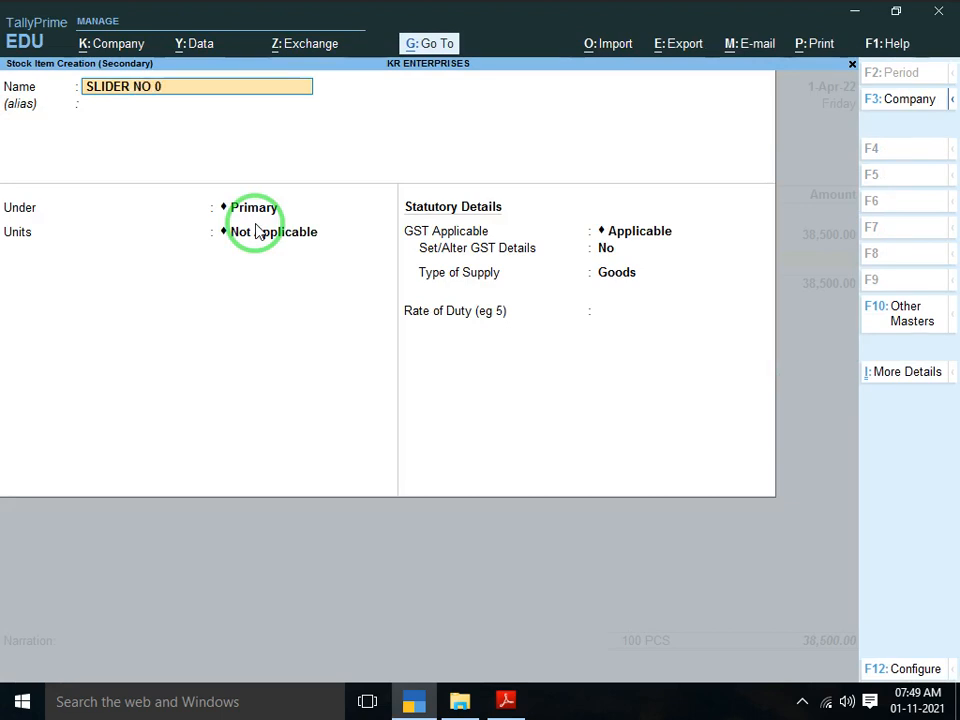
{"action": "type", "text": "3"}
{"action": "key", "text": "Return"}
{"action": "key", "text": "Return"}
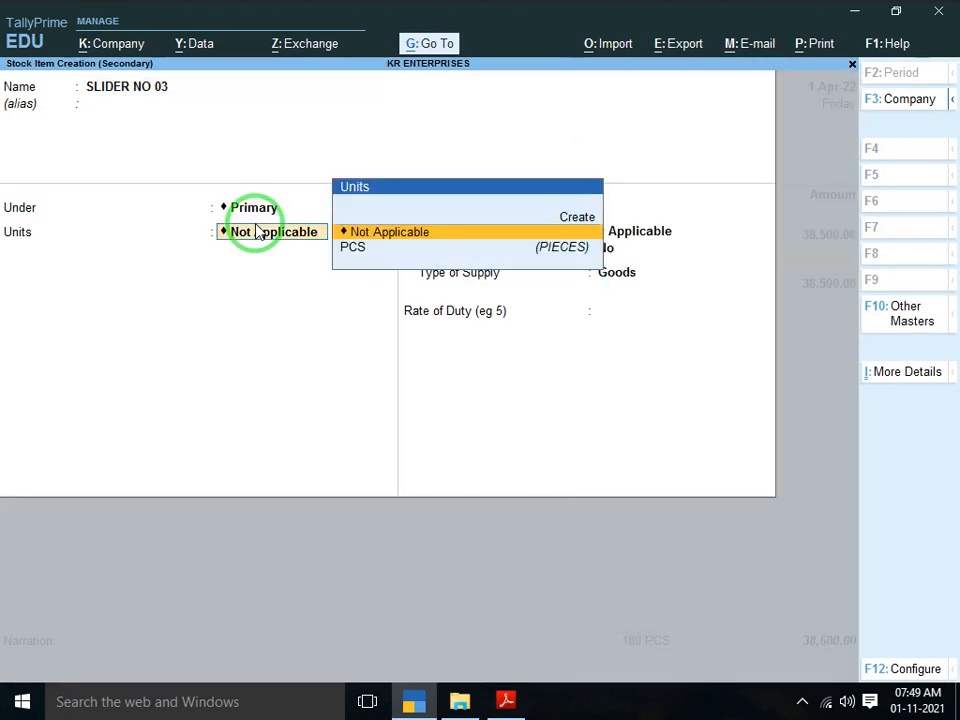
{"action": "key", "text": "Down"}
{"action": "key", "text": "Return"}
{"action": "key", "text": "y"}
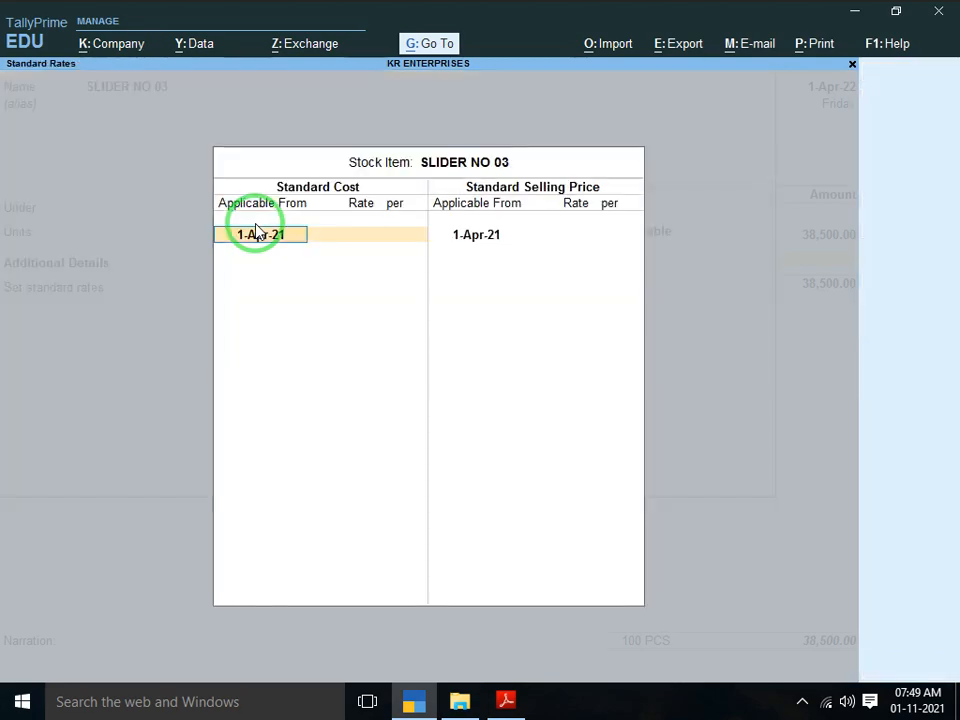
{"action": "key", "text": "Return"}
{"action": "key", "text": "alt+Tab"}
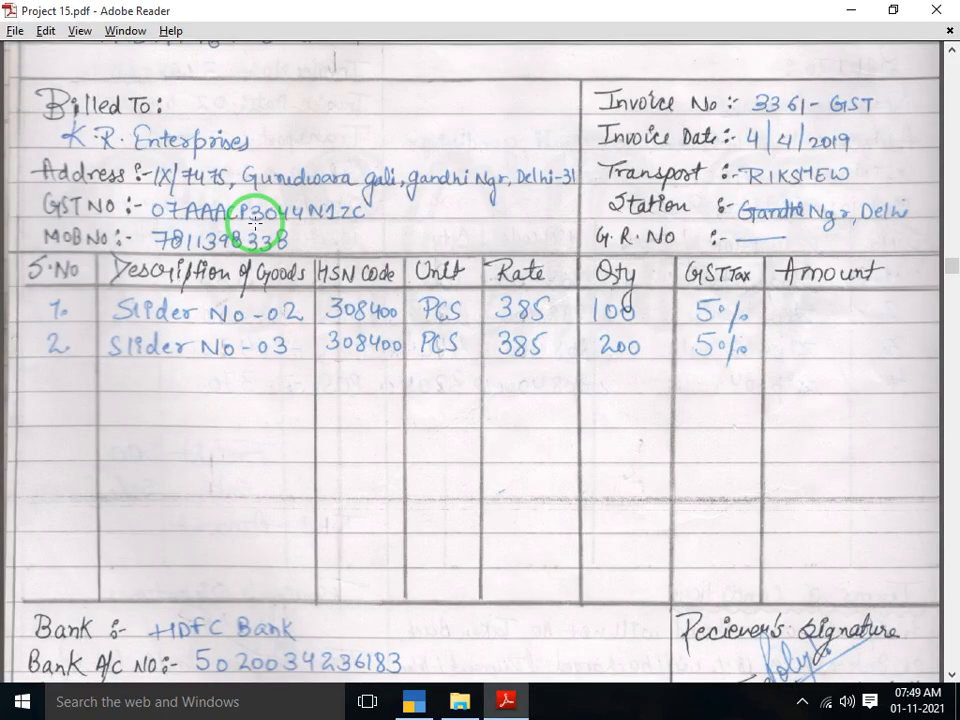
{"action": "key", "text": "alt+Tab"}
{"action": "type", "text": "38"}
{"action": "key", "text": "alt+Tab"}
{"action": "key", "text": "alt+Tab"}
{"action": "key", "text": "alt+Tab"}
{"action": "key", "text": "alt+Tab"}
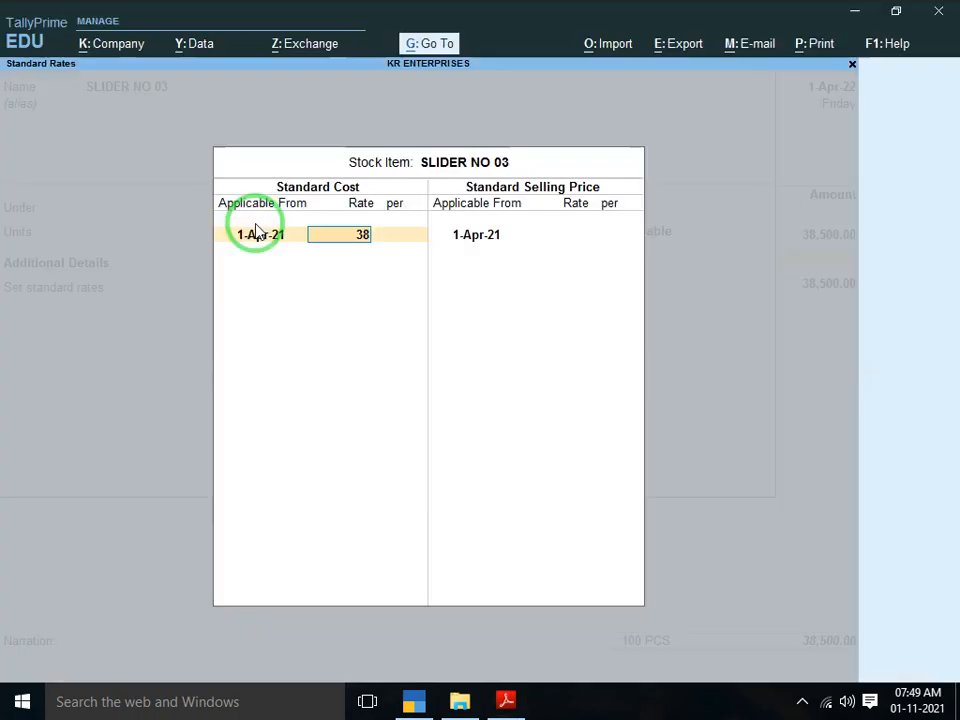
{"action": "type", "text": "5"}
{"action": "key", "text": "Return"}
{"action": "key", "text": "Return"}
{"action": "type", "text": "4"}
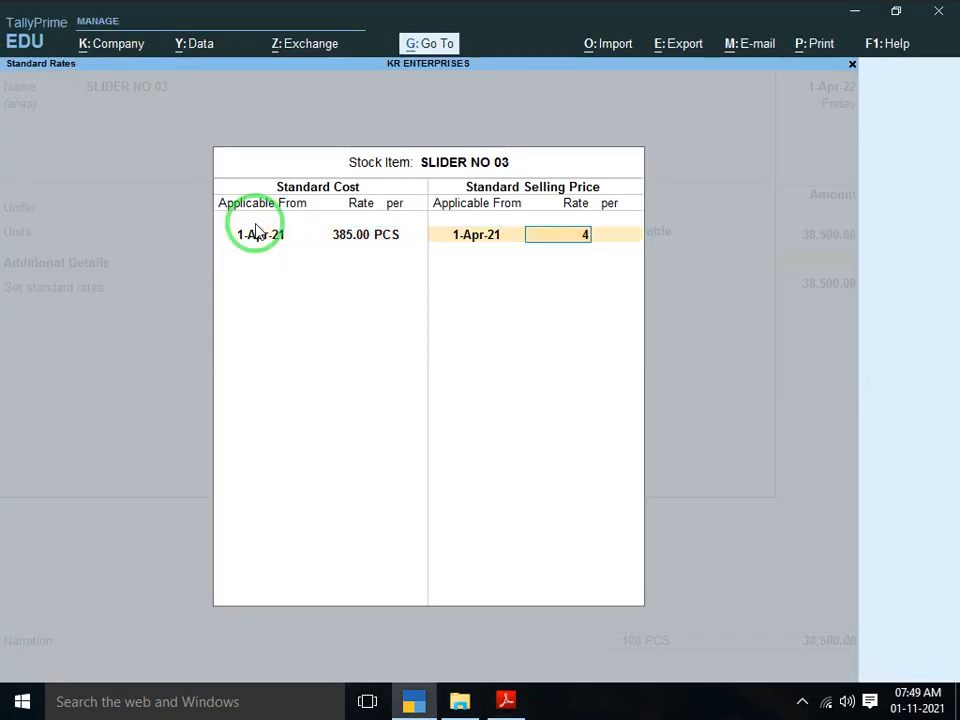
{"action": "type", "text": "00"}
{"action": "key", "text": "Return"}
{"action": "key", "text": "Return"}
{"action": "key", "text": "Return"}
{"action": "key", "text": "Return"}
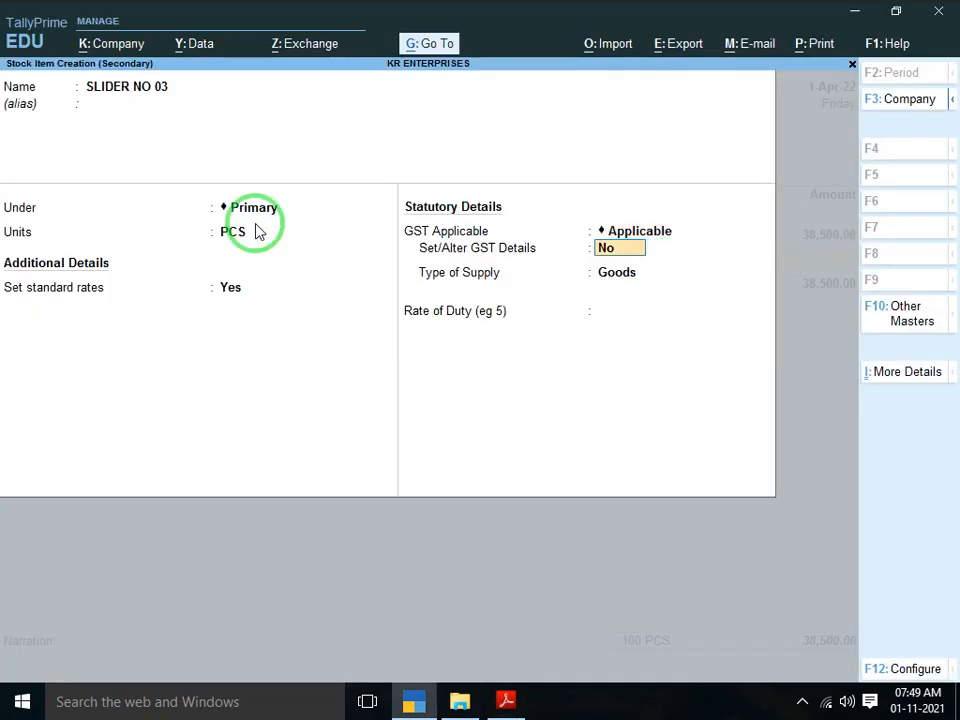
Set its GST details to description SLIDER, HSN 308400, Taxable, 5% integrated tax, and save
{"action": "key", "text": "y"}
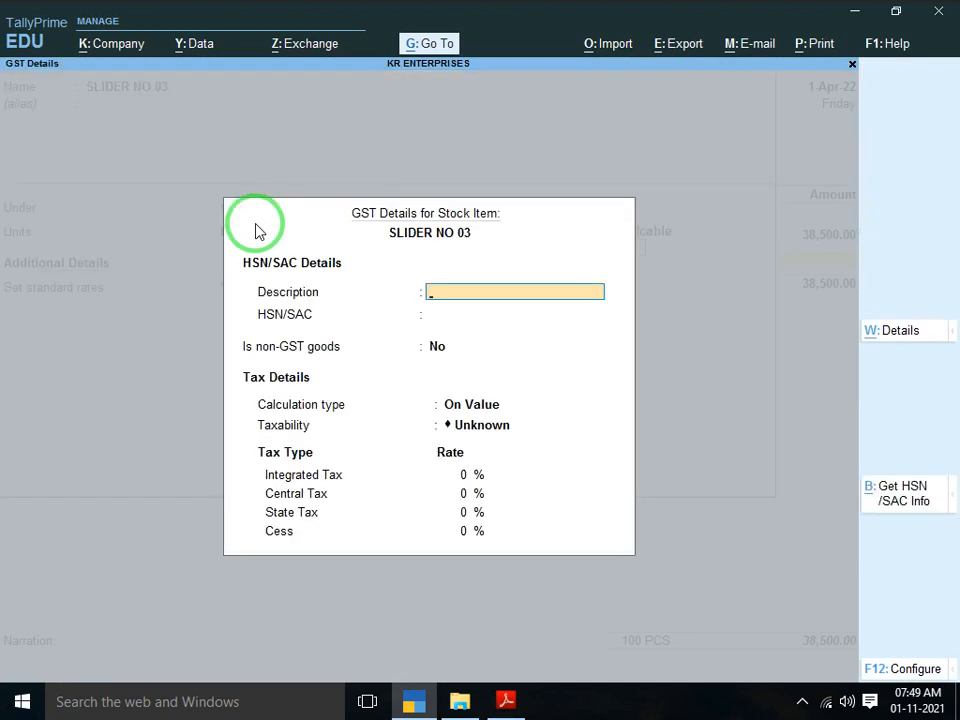
{"action": "type", "text": "SLIDER"}
{"action": "key", "text": "Return"}
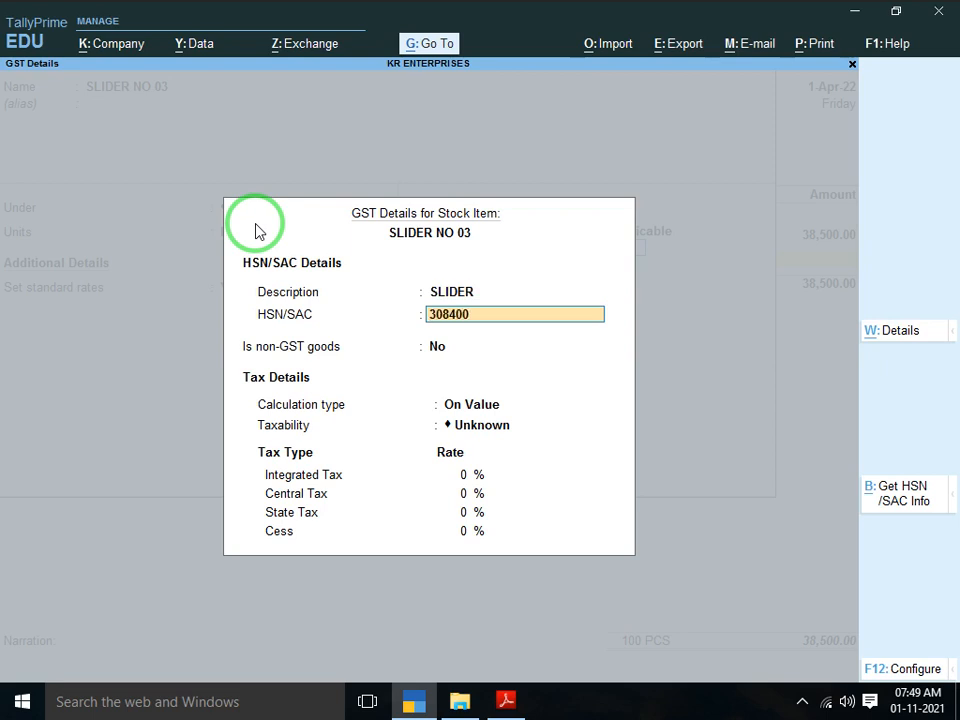
{"action": "key", "text": "Return"}
{"action": "key", "text": "Return"}
{"action": "key", "text": "Down"}
{"action": "key", "text": "Down"}
{"action": "key", "text": "Down"}
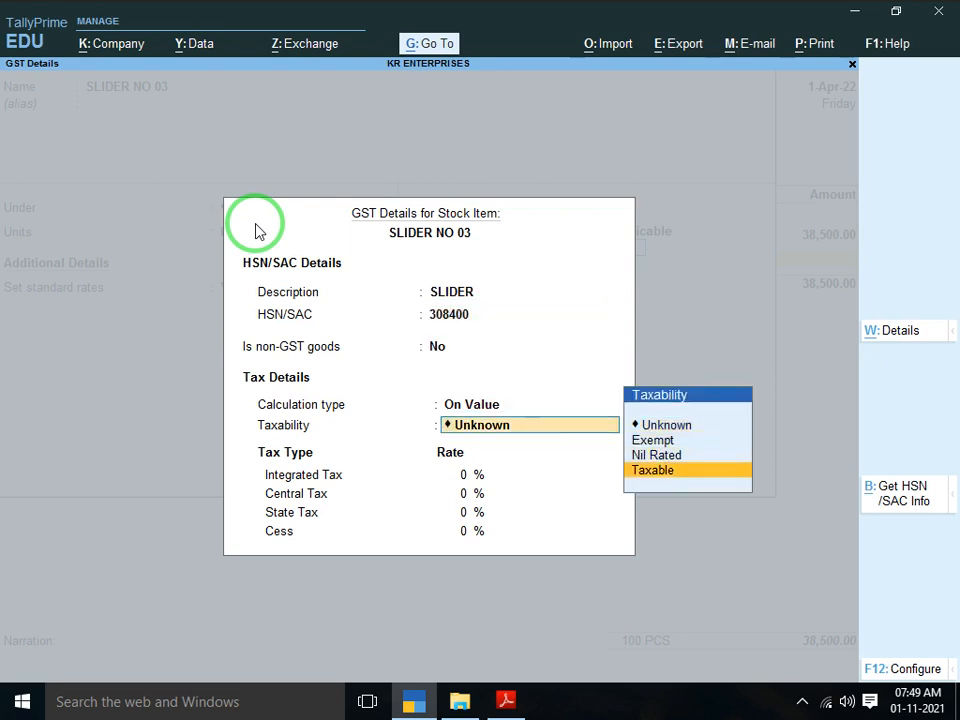
{"action": "key", "text": "Return"}
{"action": "type", "text": "5"}
{"action": "key", "text": "Return"}
{"action": "key", "text": "Return"}
{"action": "key", "text": "Return"}
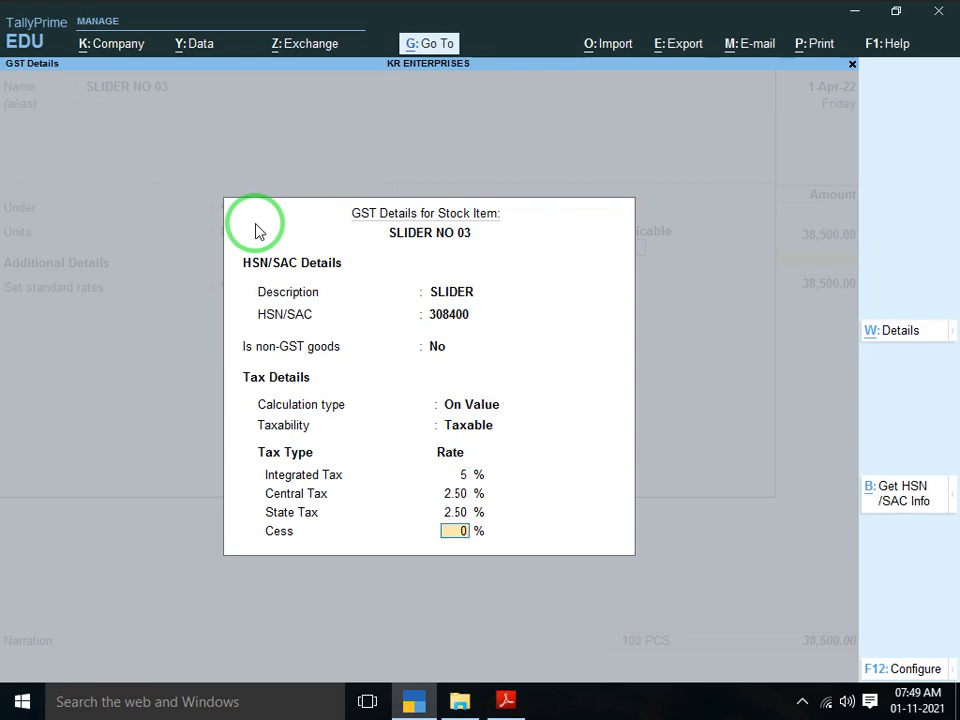
{"action": "key", "text": "Return"}
{"action": "key", "text": "Return"}
{"action": "key", "text": "Return"}
{"action": "key", "text": "Return"}
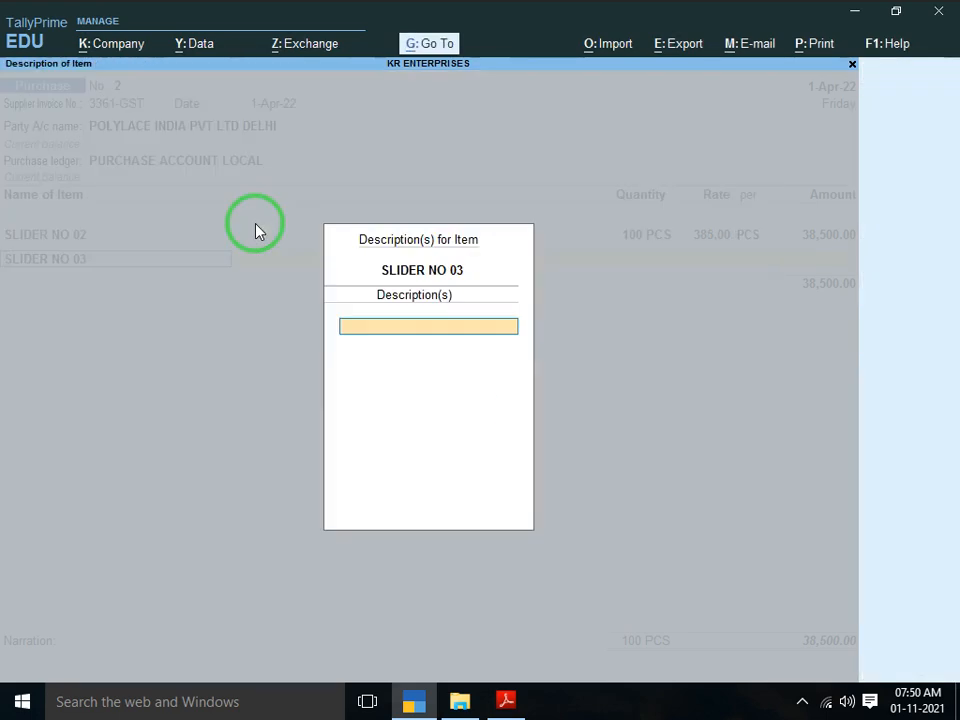
{"action": "key", "text": "Return"}
Enter 200 PCS of SLIDER NO 03 at 385.00 on the voucher
{"action": "key", "text": "alt+Tab"}
{"action": "key", "text": "alt+Tab"}
{"action": "type", "text": "2"}
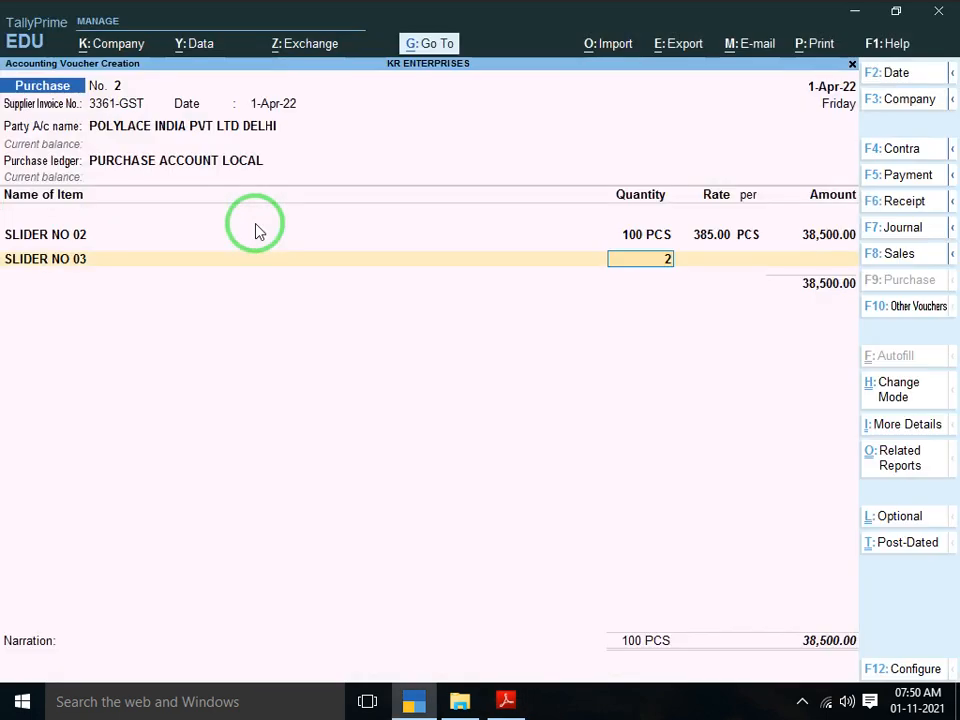
{"action": "type", "text": "00"}
{"action": "key", "text": "Return"}
{"action": "key", "text": "Return"}
{"action": "key", "text": "Return"}
{"action": "key", "text": "Return"}
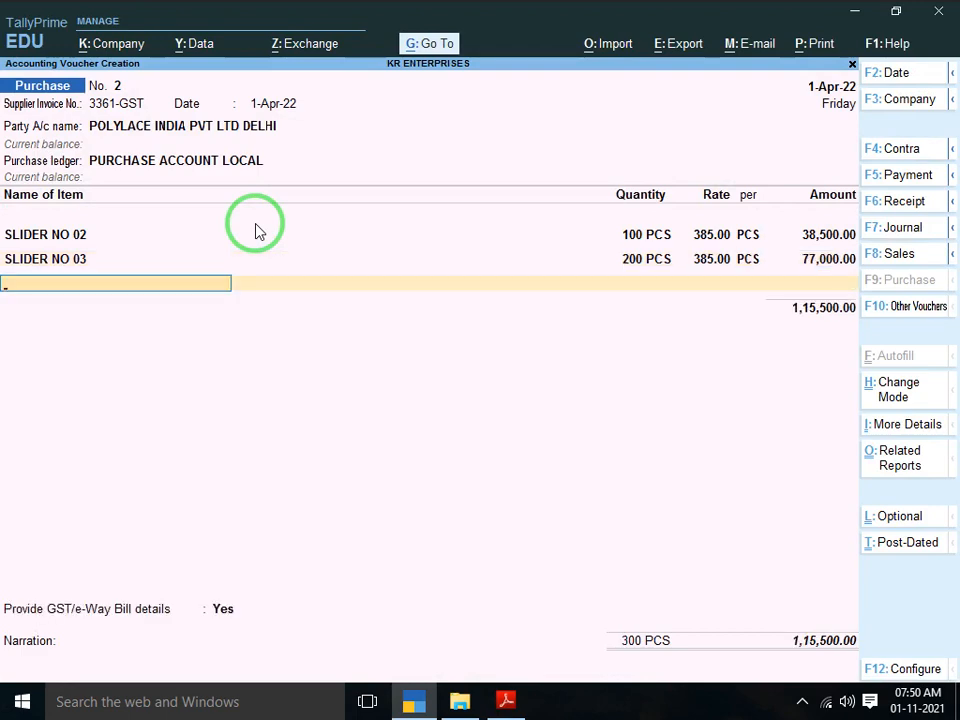
{"action": "key", "text": "alt+Tab"}
{"action": "scroll", "coordinate": [255, 230], "scroll_direction": "down", "scroll_amount": 1}
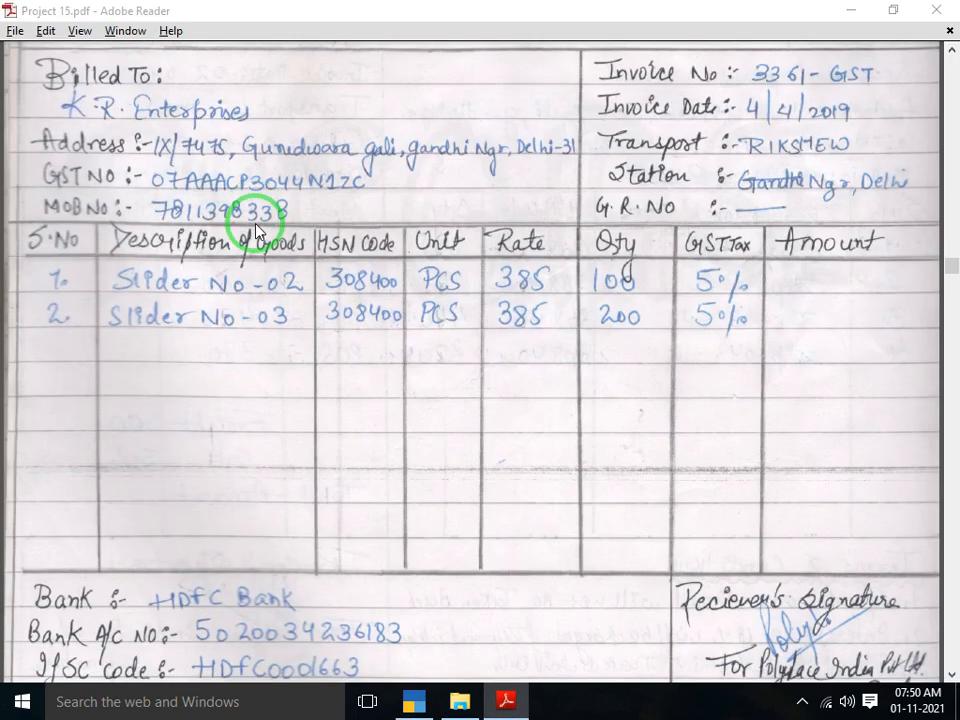
{"action": "key", "text": "alt+Tab"}
Add CGST INPUT and SGST INPUT ledgers at 2,887.50 each
{"action": "type", "text": "CG"}
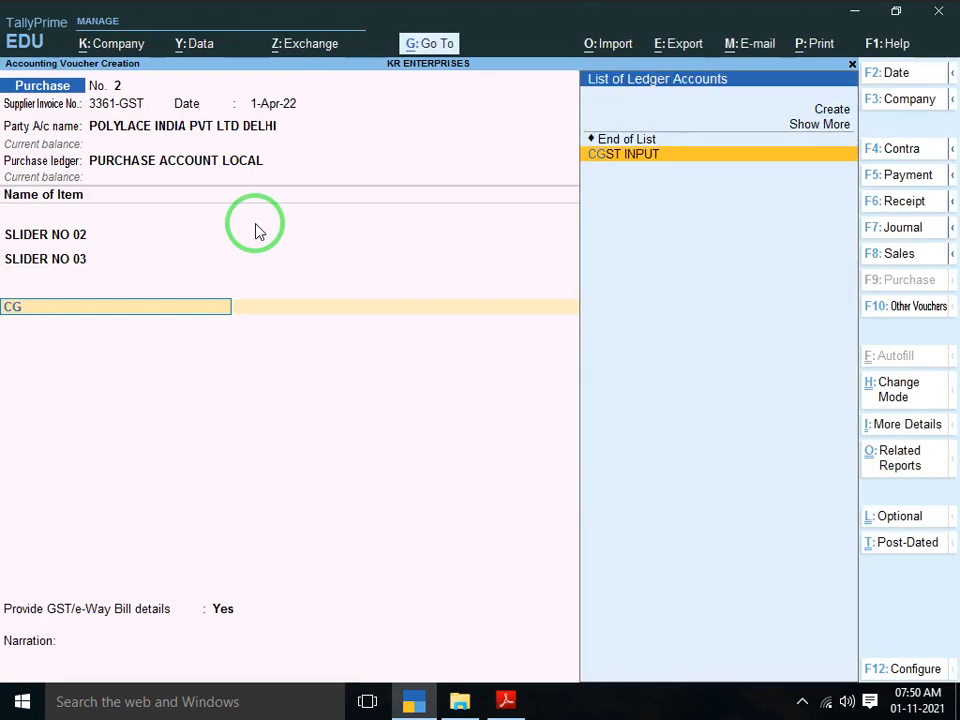
{"action": "key", "text": "Return"}
{"action": "key", "text": "Return"}
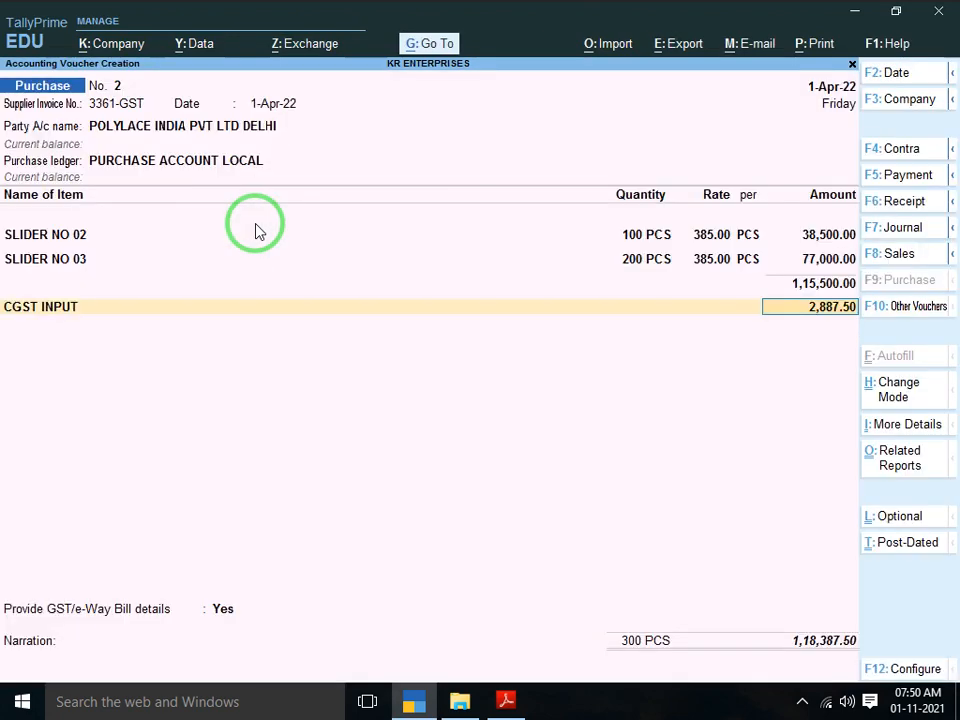
{"action": "key", "text": "Return"}
{"action": "type", "text": "SG"}
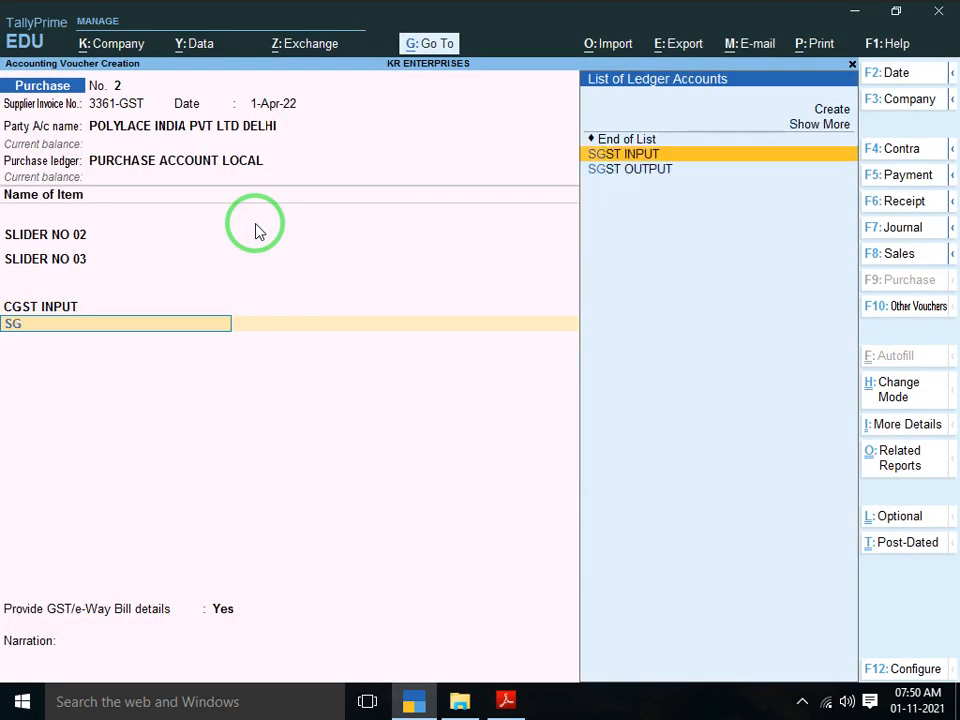
{"action": "key", "text": "Return"}
{"action": "key", "text": "Return"}
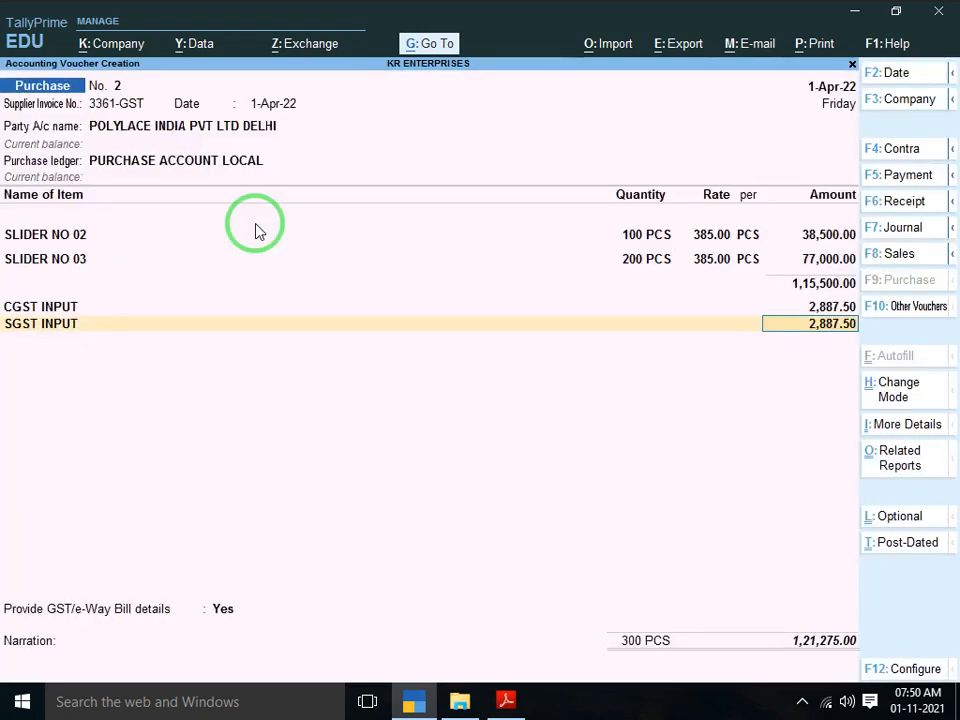
{"action": "key", "text": "Return"}
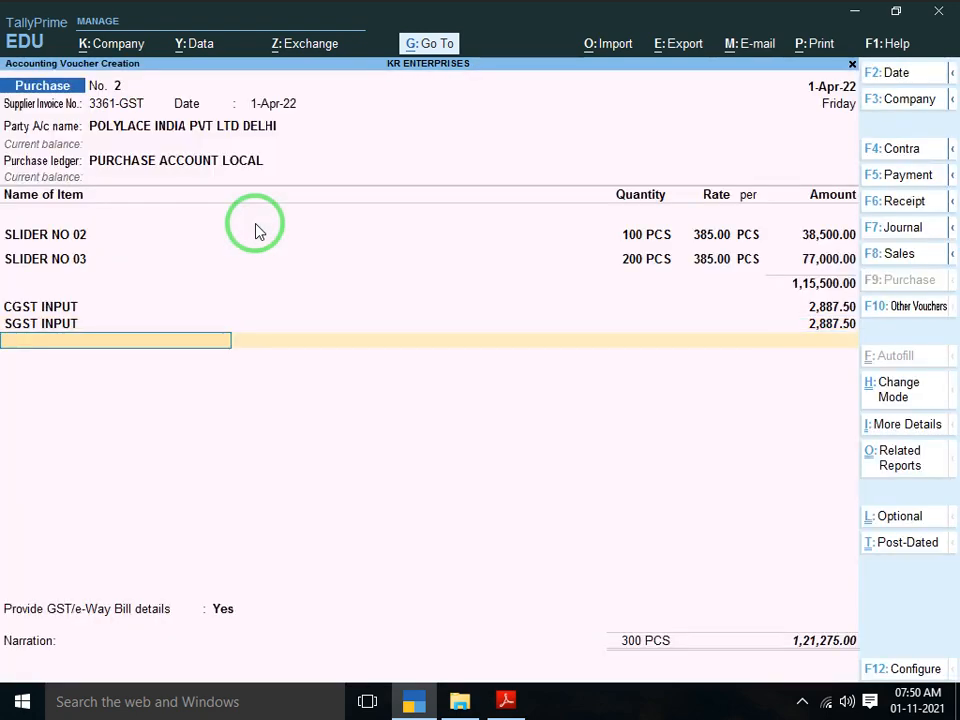
{"action": "key", "text": "Return"}
Set GST/e-Way Bill details to No and save purchase voucher 2
{"action": "key", "text": "Up"}
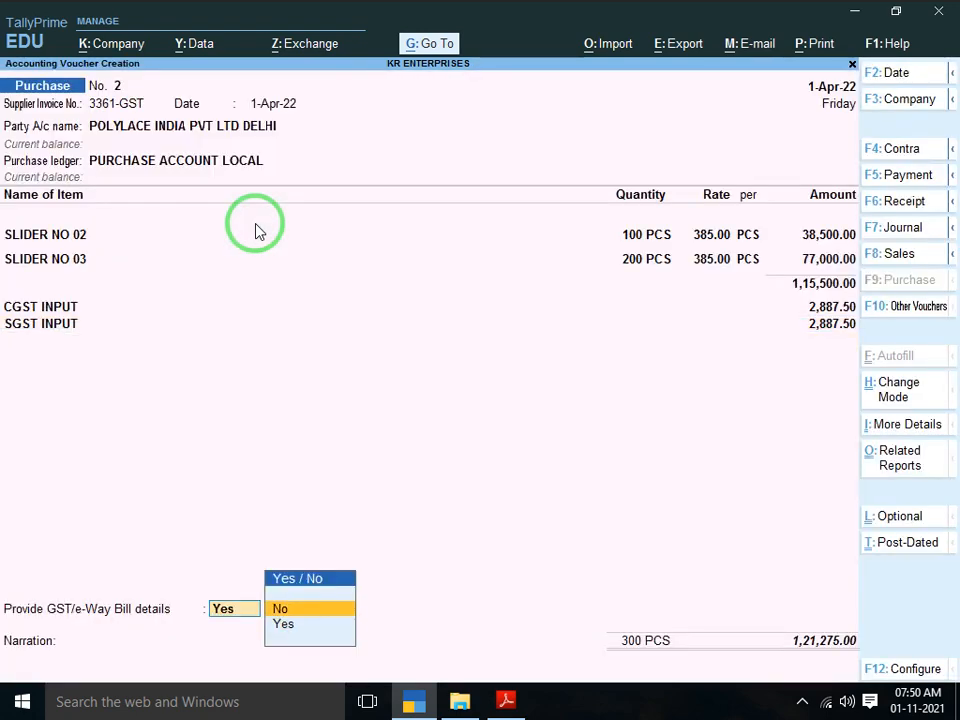
{"action": "key", "text": "Return"}
{"action": "key", "text": "Return"}
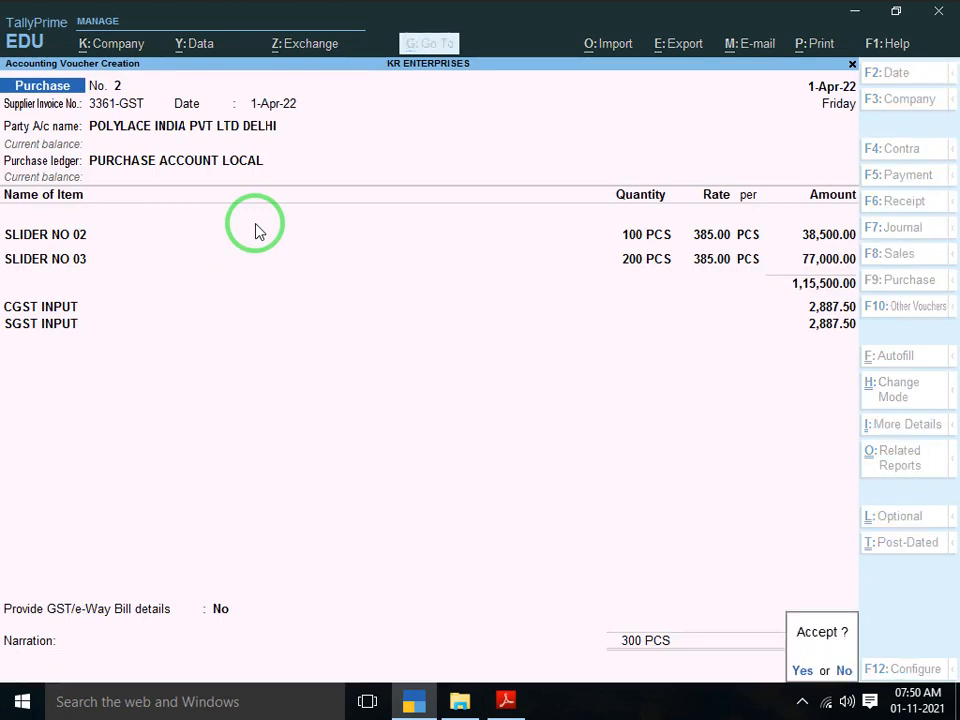
{"action": "left_click", "coordinate": [256, 228]}
{"action": "key", "text": "Return"}
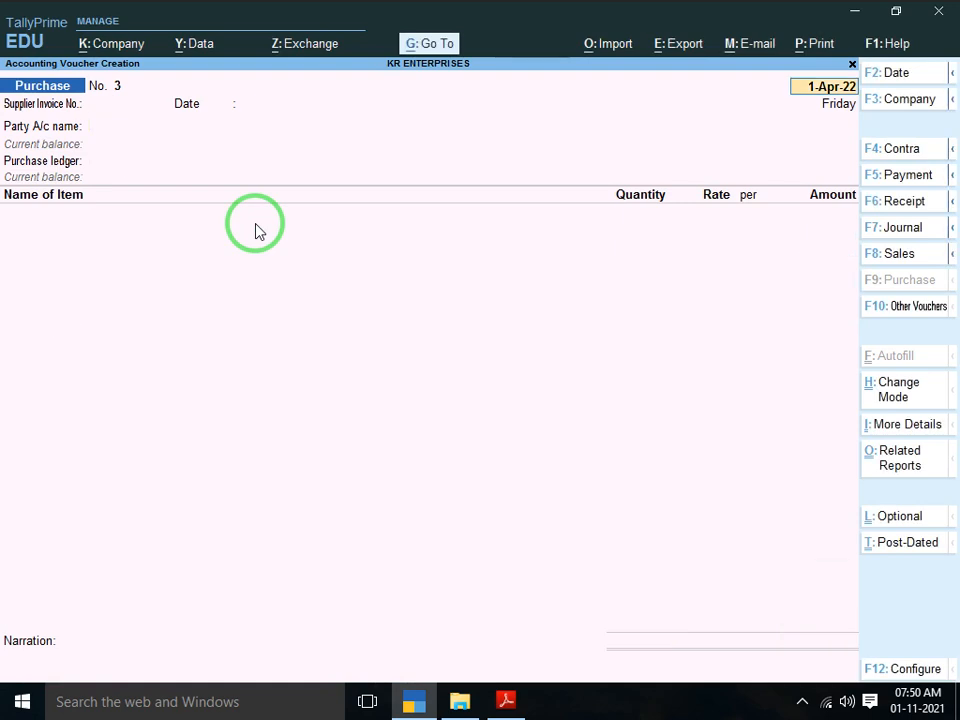
{"action": "key", "text": "alt+Tab"}
Scroll through the invoice PDF to the Purchase Return page, then close Adobe Reader
{"action": "scroll", "coordinate": [256, 222], "scroll_direction": "down", "scroll_amount": 10}
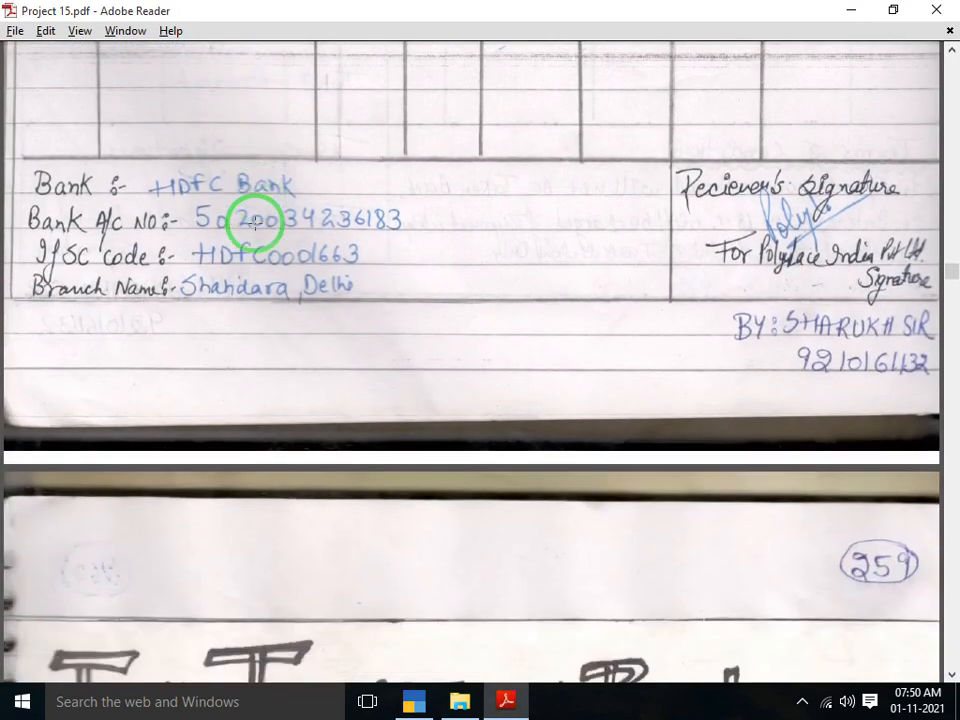
{"action": "scroll", "coordinate": [256, 223], "scroll_direction": "down", "scroll_amount": 3}
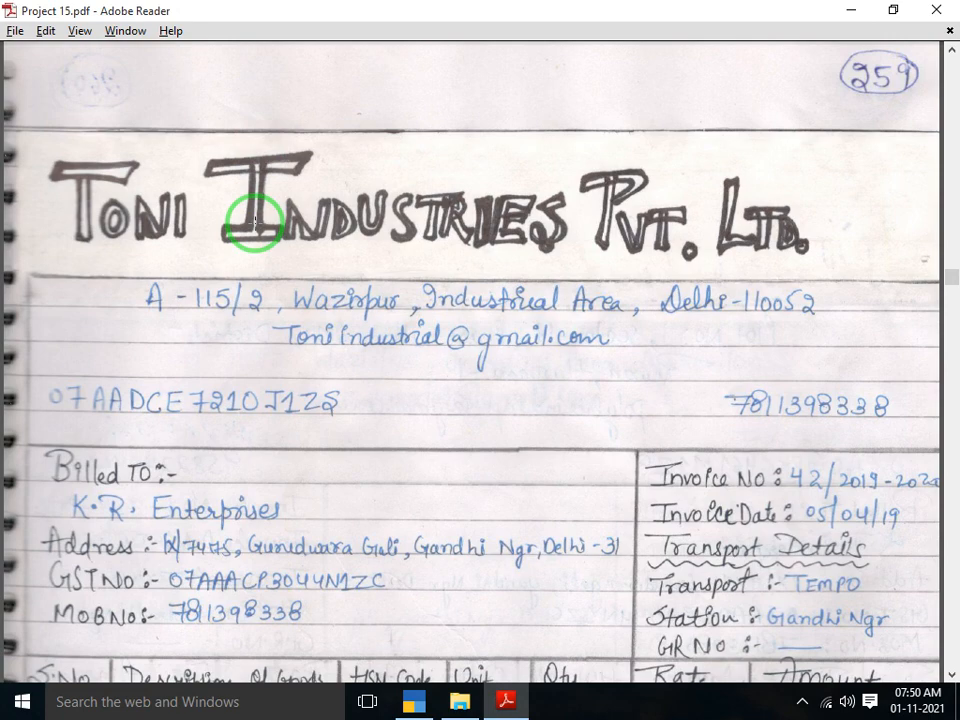
{"action": "key", "text": "alt+Tab"}
{"action": "key", "text": "alt+Tab"}
{"action": "scroll", "coordinate": [255, 222], "scroll_direction": "down", "scroll_amount": 5}
{"action": "scroll", "coordinate": [255, 222], "scroll_direction": "down", "scroll_amount": 20}
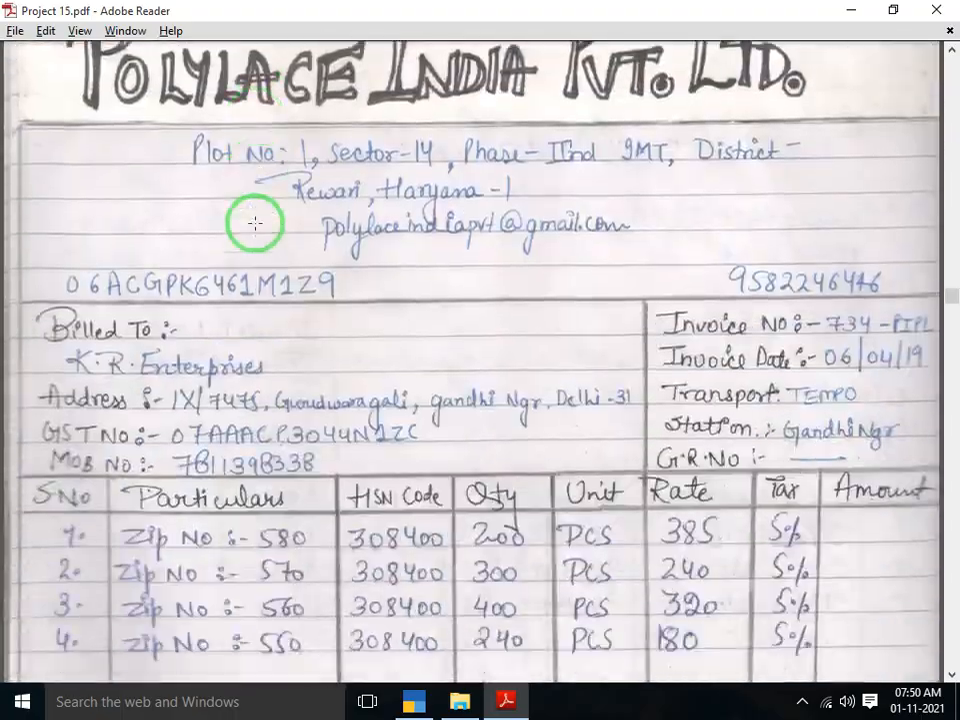
{"action": "scroll", "coordinate": [255, 222], "scroll_direction": "down", "scroll_amount": 20}
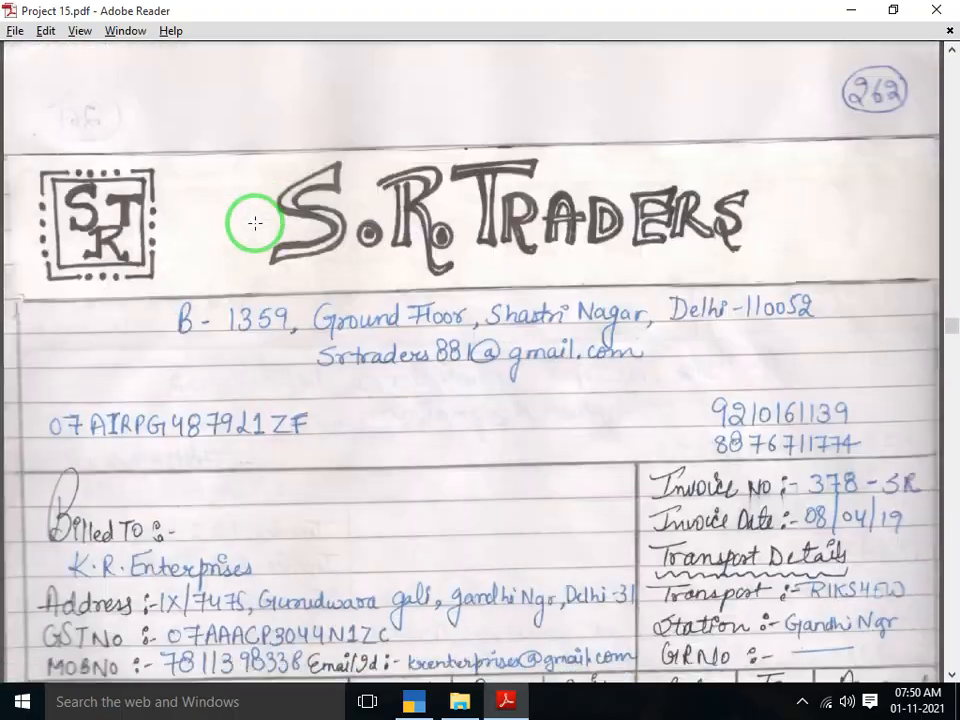
{"action": "scroll", "coordinate": [255, 223], "scroll_direction": "down", "scroll_amount": 10}
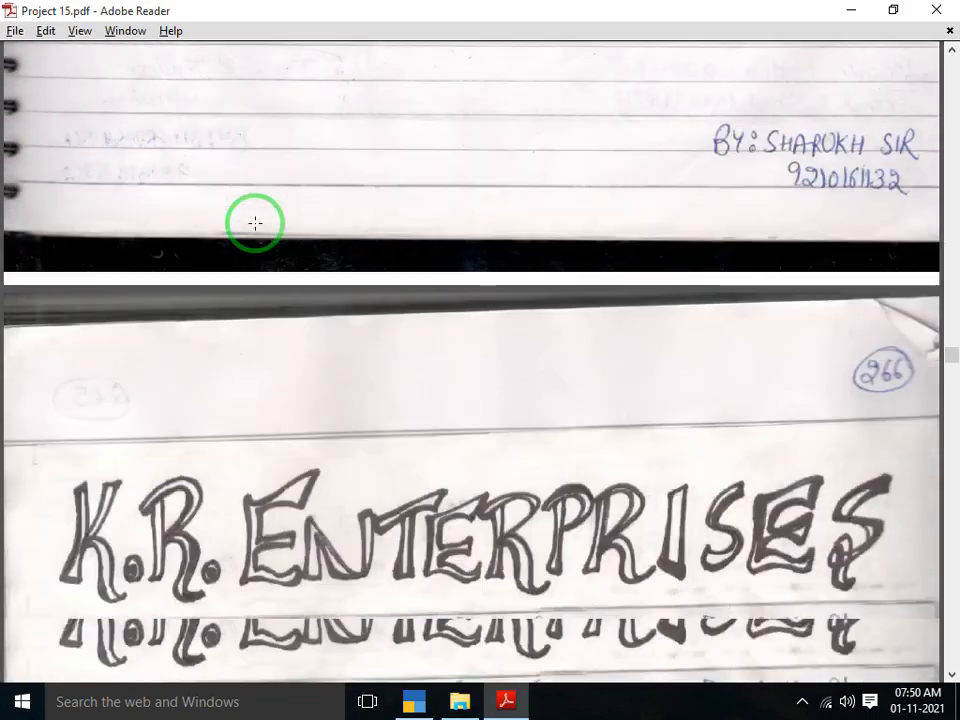
{"action": "scroll", "coordinate": [255, 223], "scroll_direction": "up", "scroll_amount": 4}
{"action": "scroll", "coordinate": [255, 223], "scroll_direction": "up", "scroll_amount": 6}
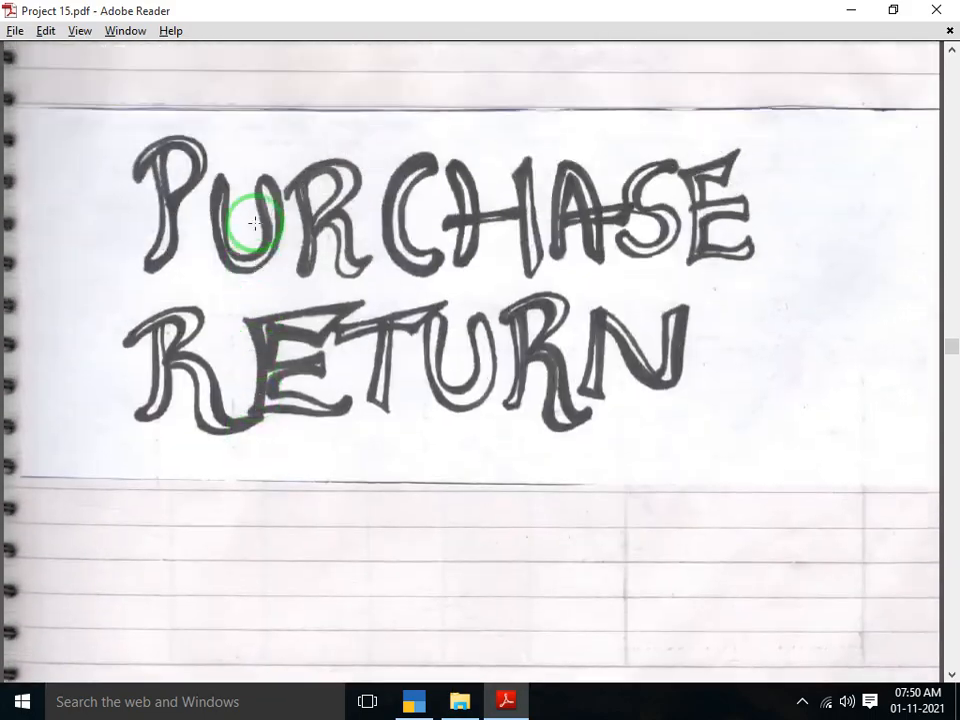
{"action": "scroll", "coordinate": [255, 223], "scroll_direction": "up", "scroll_amount": 4}
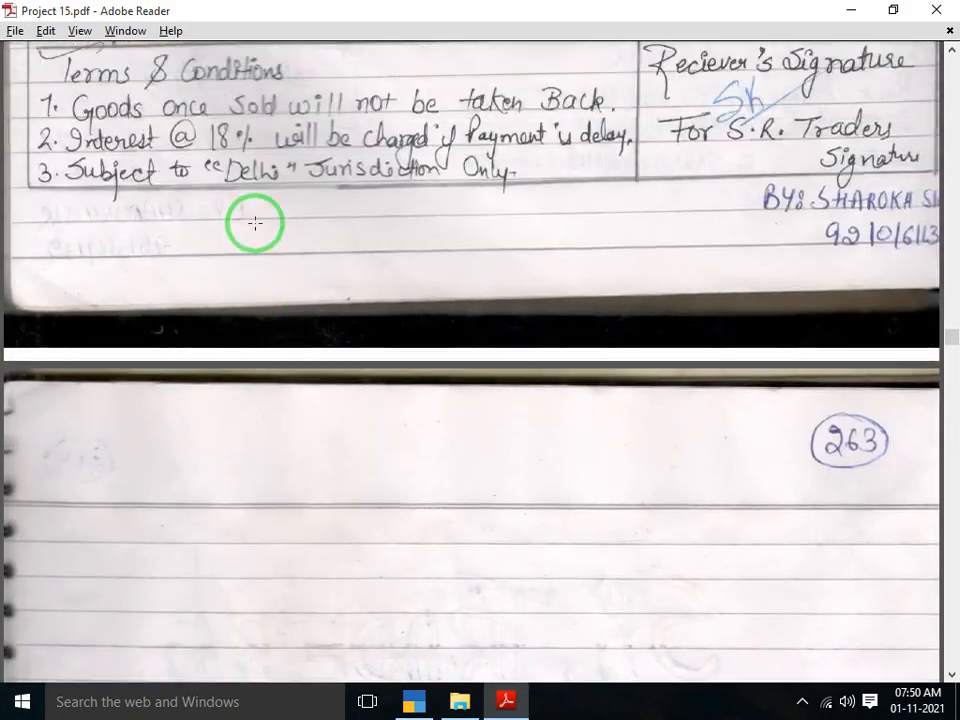
{"action": "scroll", "coordinate": [255, 223], "scroll_direction": "down", "scroll_amount": 2}
{"action": "scroll", "coordinate": [255, 223], "scroll_direction": "down", "scroll_amount": 6}
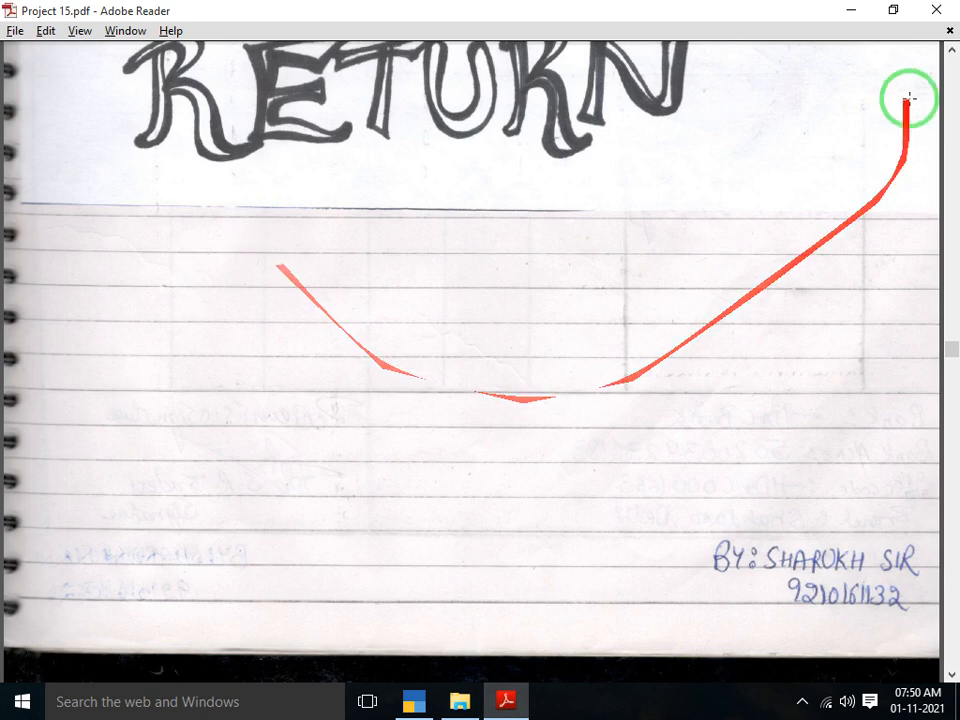
{"action": "left_click", "coordinate": [934, 11]}
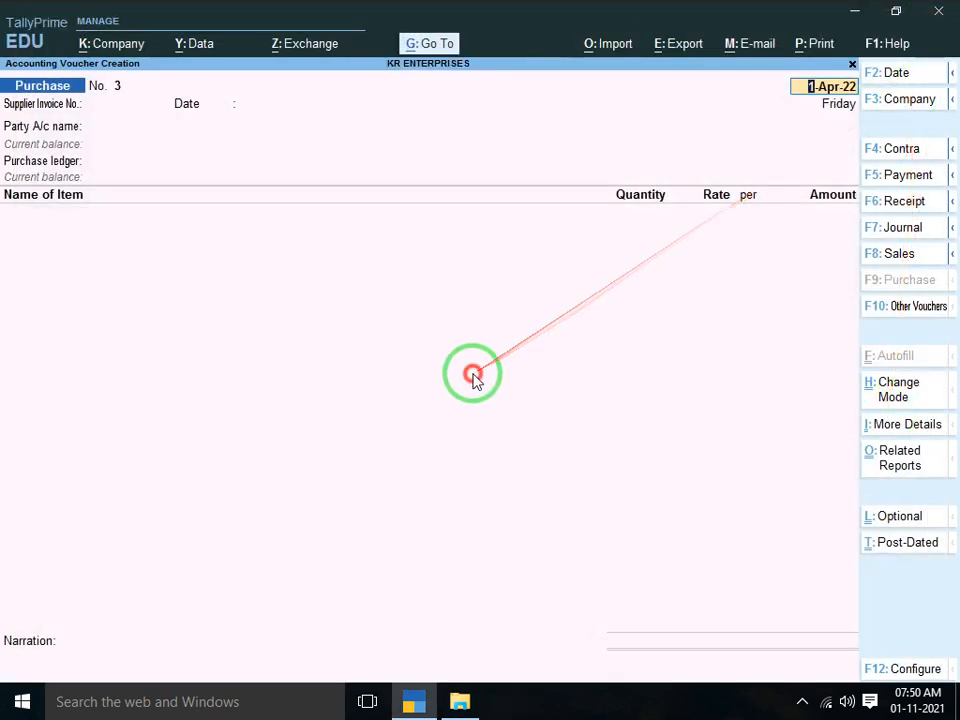
Quit the blank voucher 3 without saving and decline exiting TallyPrime at Gateway
{"action": "key", "text": "Escape"}
{"action": "key", "text": "Return"}
{"action": "key", "text": "Escape"}
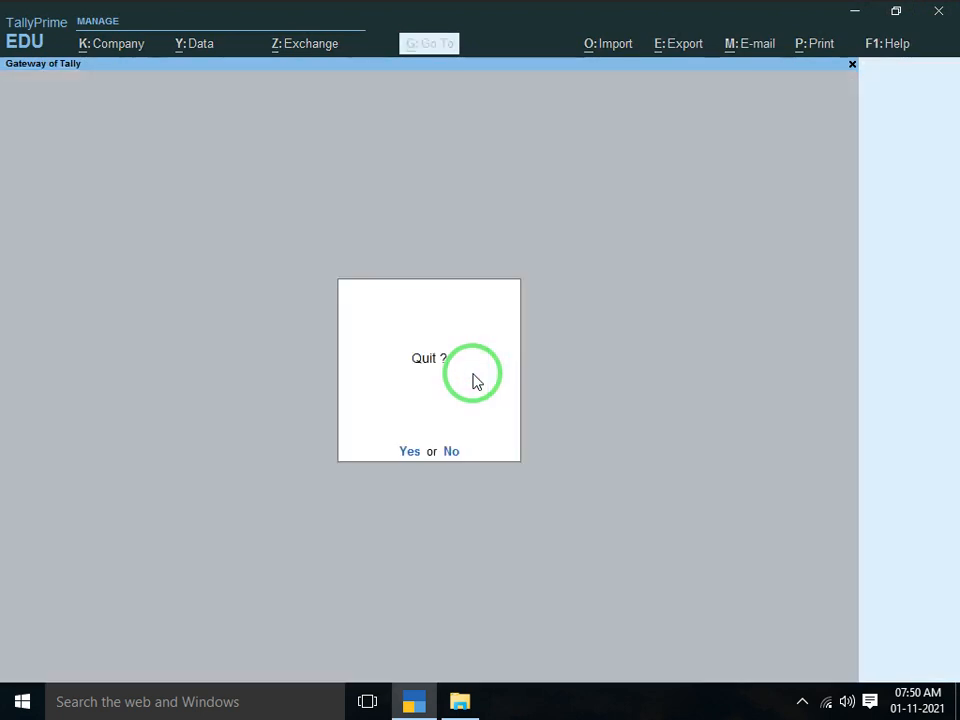
{"action": "key", "text": "Escape"}
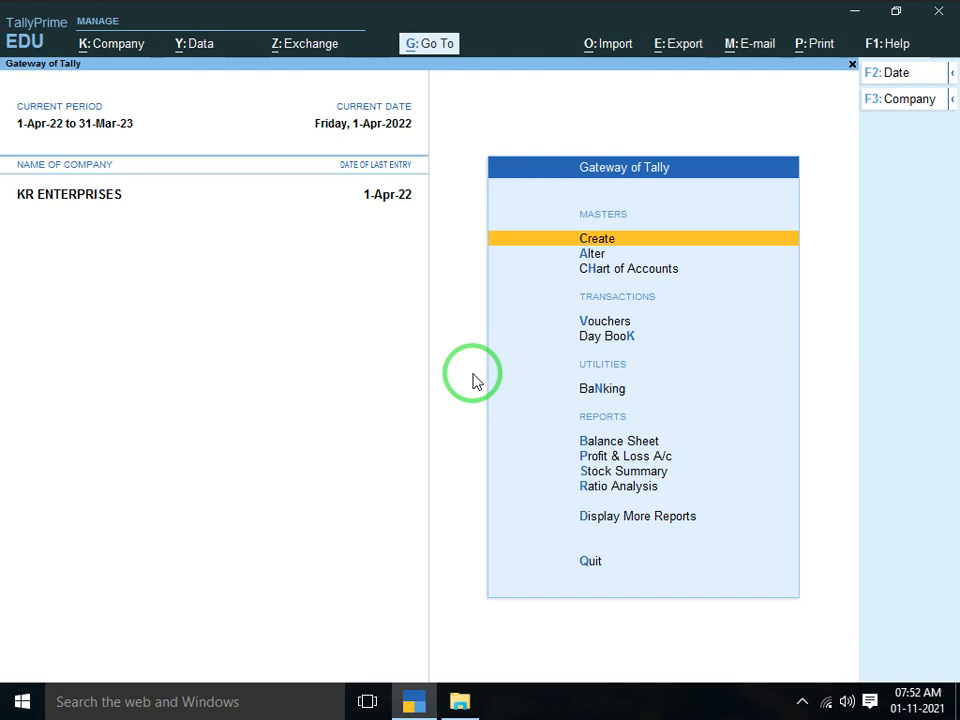
Quit TallyPrime from Gateway of Tally by confirming the Quit prompt
{"action": "key", "text": "Escape"}
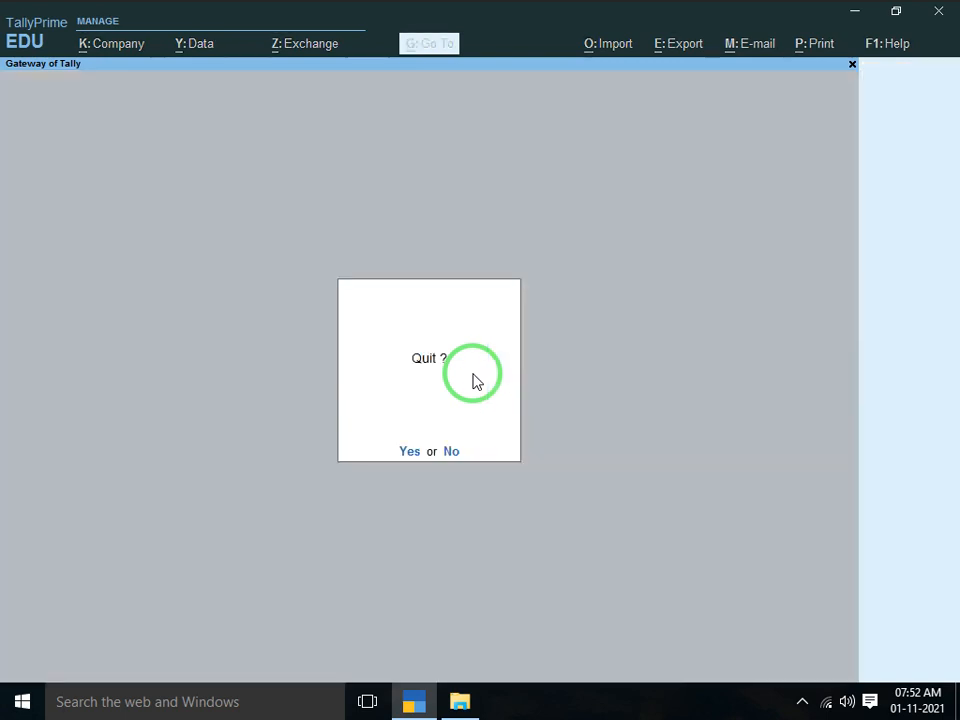
{"action": "key", "text": "Escape"}
{"action": "key", "text": "Escape"}
{"action": "key", "text": "Escape"}
{"action": "key", "text": "Escape"}
{"action": "key", "text": "Return"}
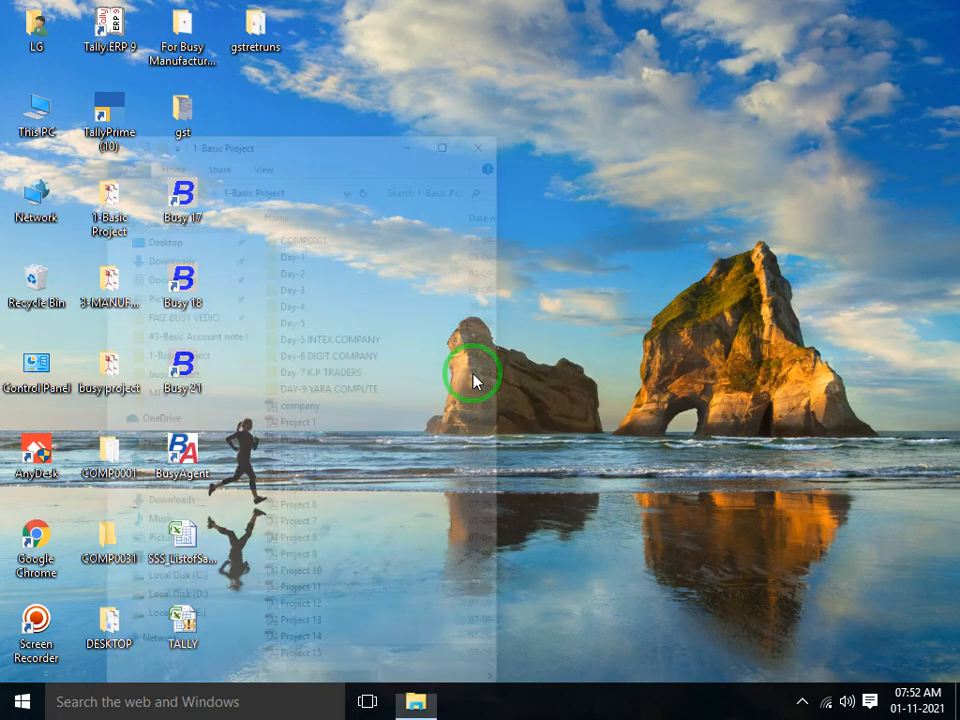
Close the 1-Basic Project folder, launch Busy 21 past the security notice, and start Google Chrome
{"action": "key", "text": "alt+F4"}
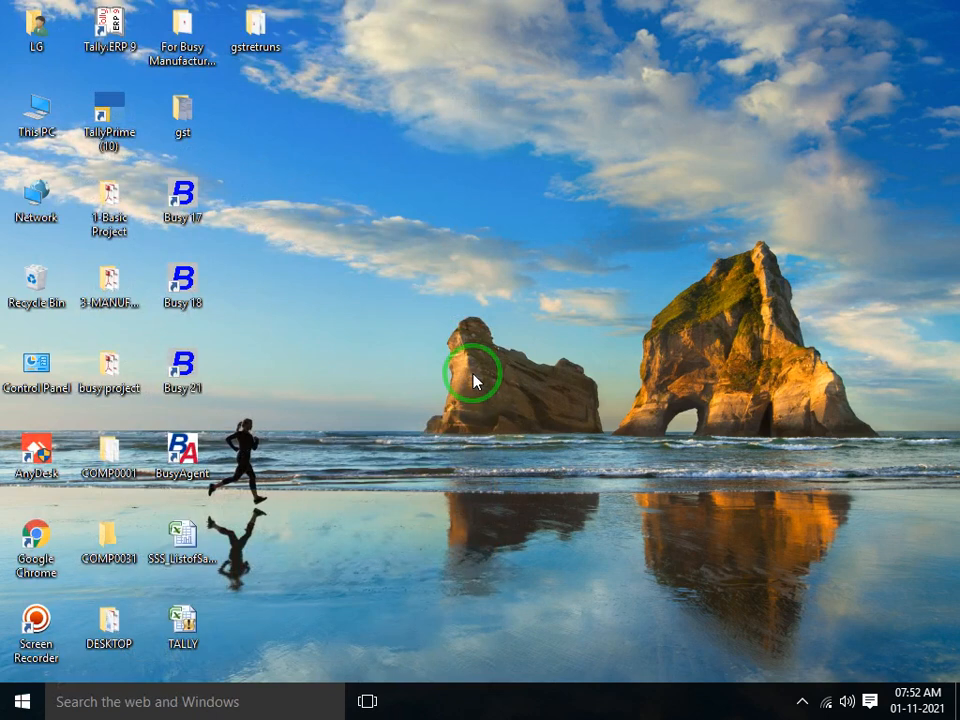
{"action": "double_click", "coordinate": [198, 374]}
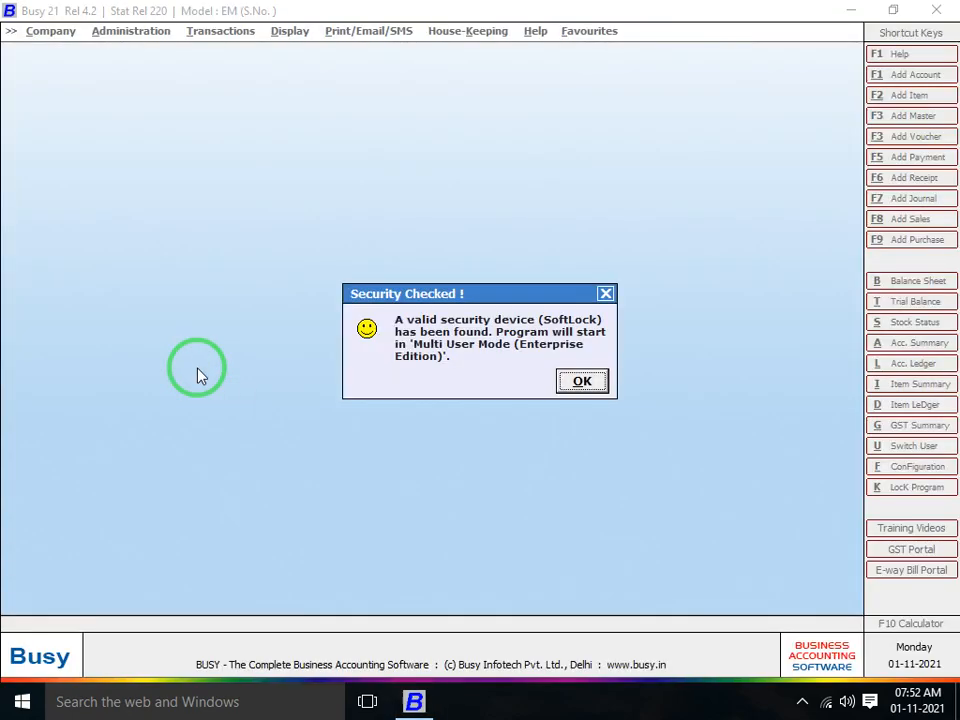
{"action": "key", "text": "Return"}
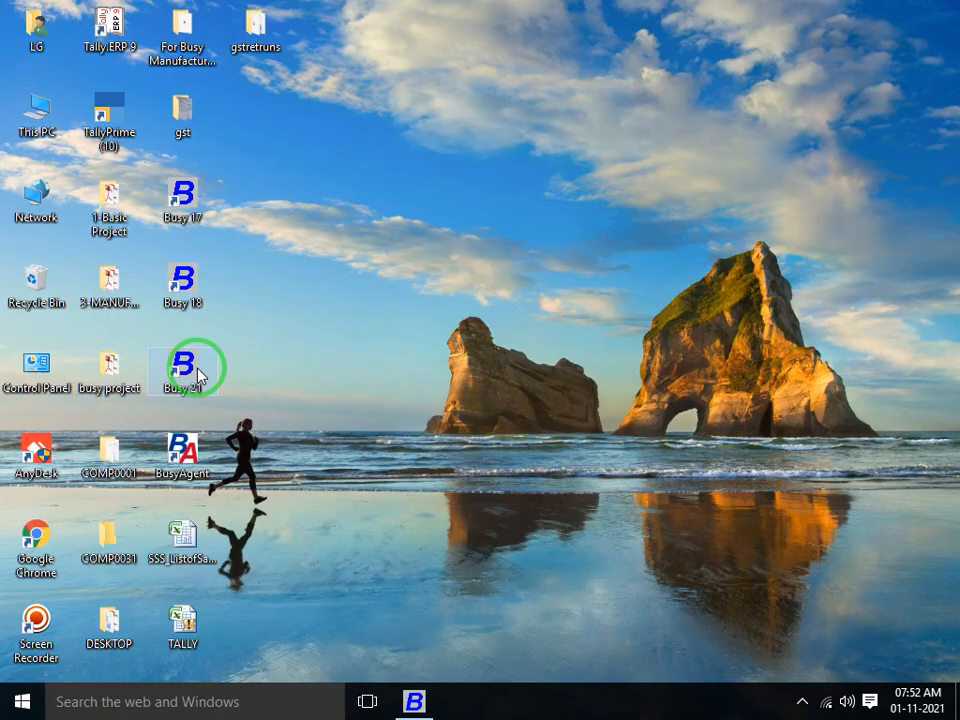
{"action": "left_click", "coordinate": [40, 550]}
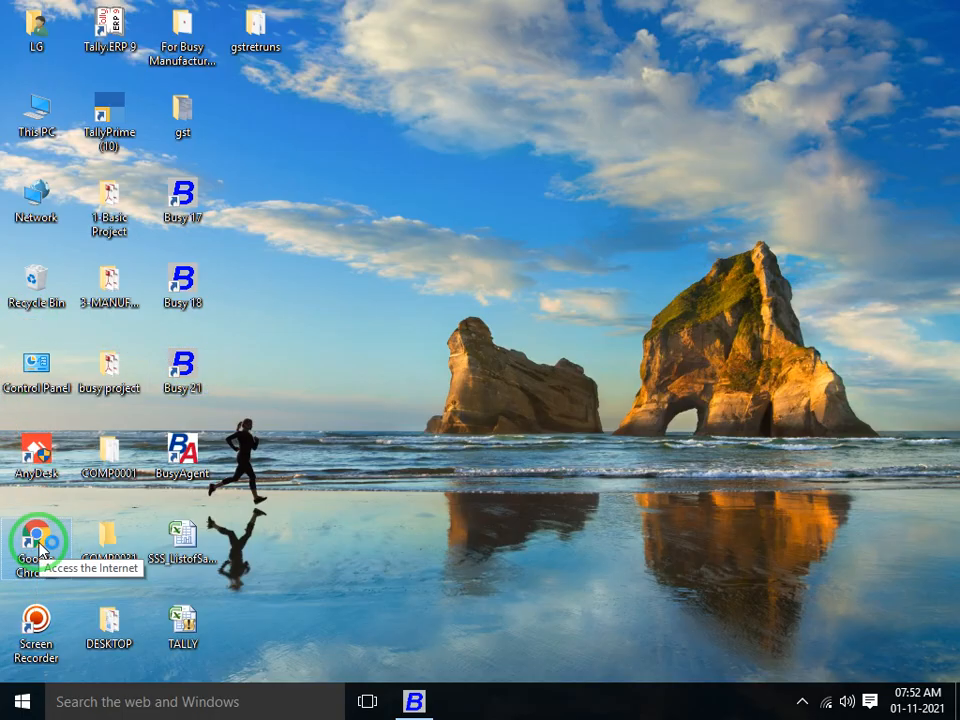
{"action": "double_click", "coordinate": [40, 550]}
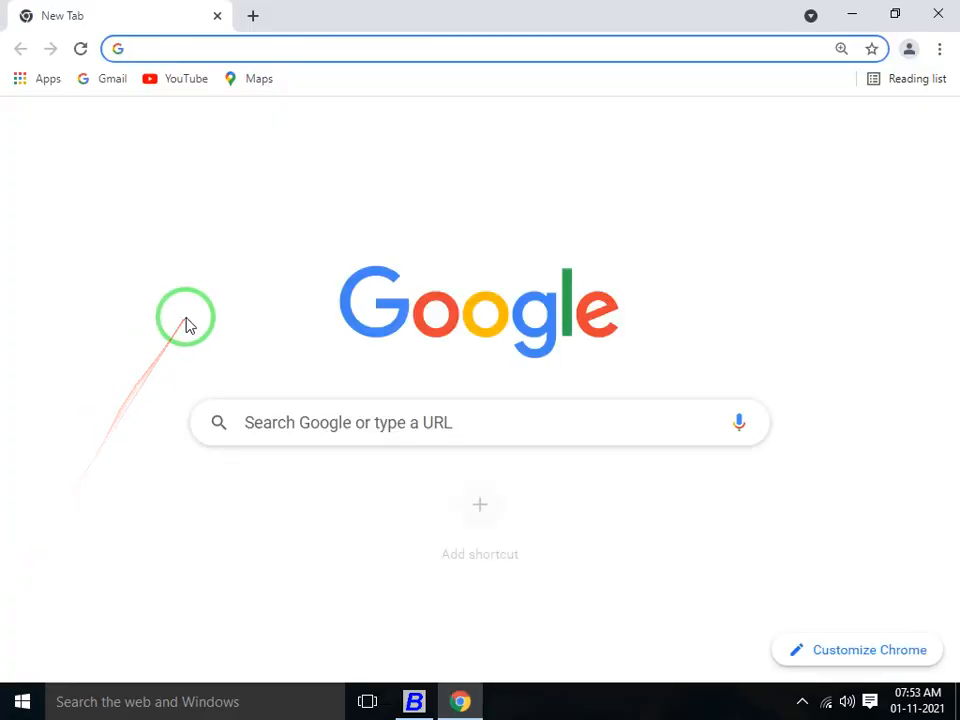
Load YouTube beside a second blank tab, dismiss the Students promotion, and begin signing in
{"action": "left_click", "coordinate": [193, 82]}
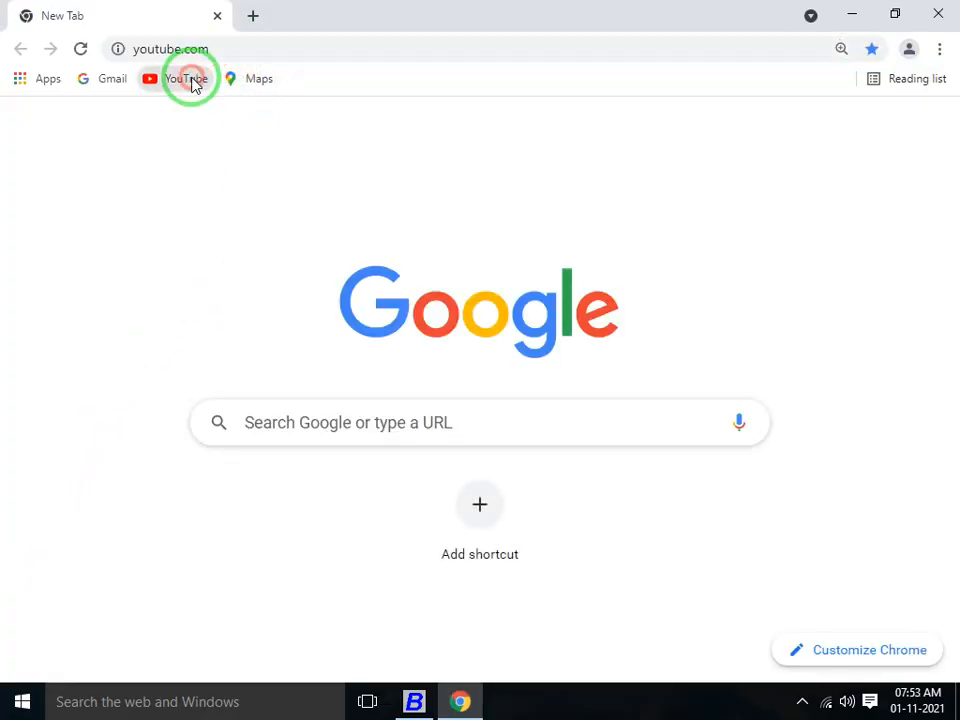
{"action": "left_click", "coordinate": [250, 17]}
{"action": "left_click", "coordinate": [150, 15]}
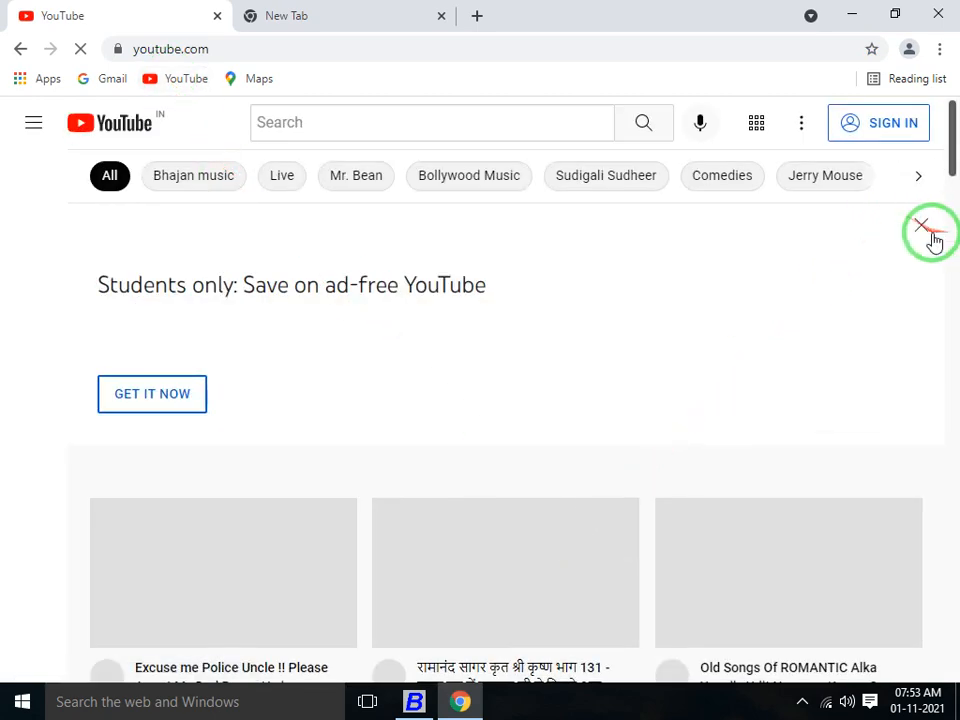
{"action": "left_click", "coordinate": [924, 228]}
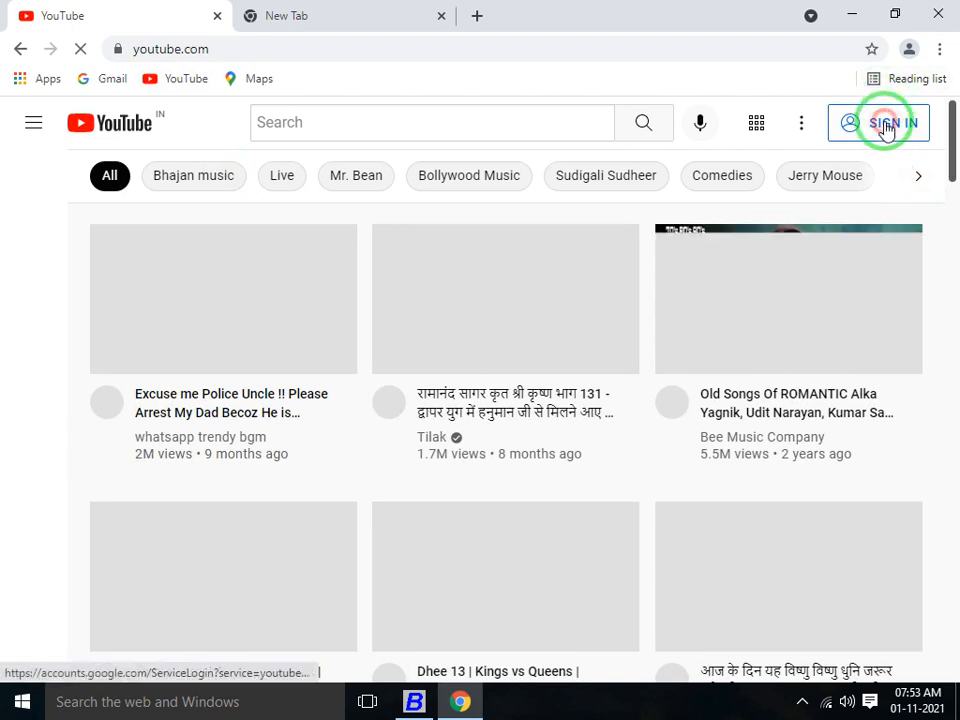
{"action": "left_click", "coordinate": [886, 130]}
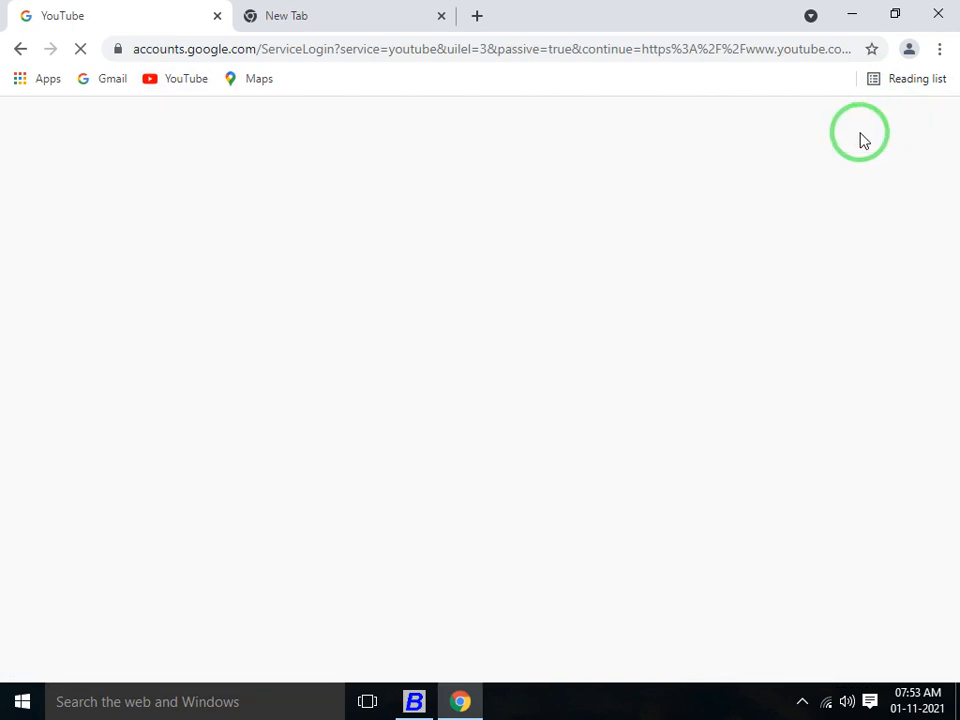
{"action": "left_click", "coordinate": [414, 701]}
Dismiss the security notice, open Digital Electronic Company (F.Y. 2020-21) and confirm its data upgrade
{"action": "left_click", "coordinate": [580, 380]}
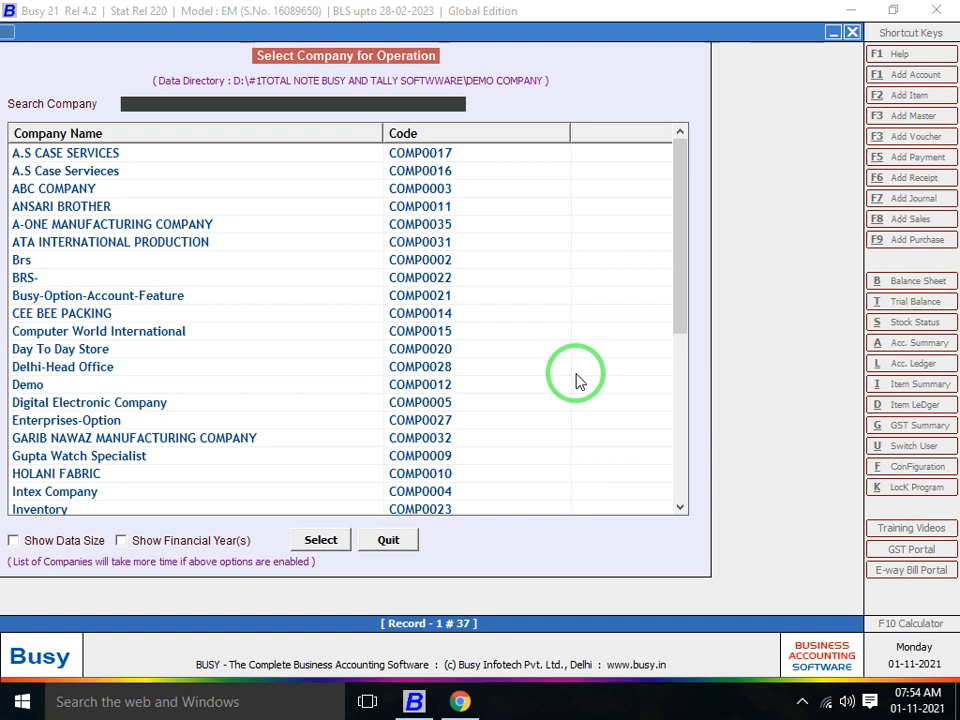
{"action": "key", "text": "Down"}
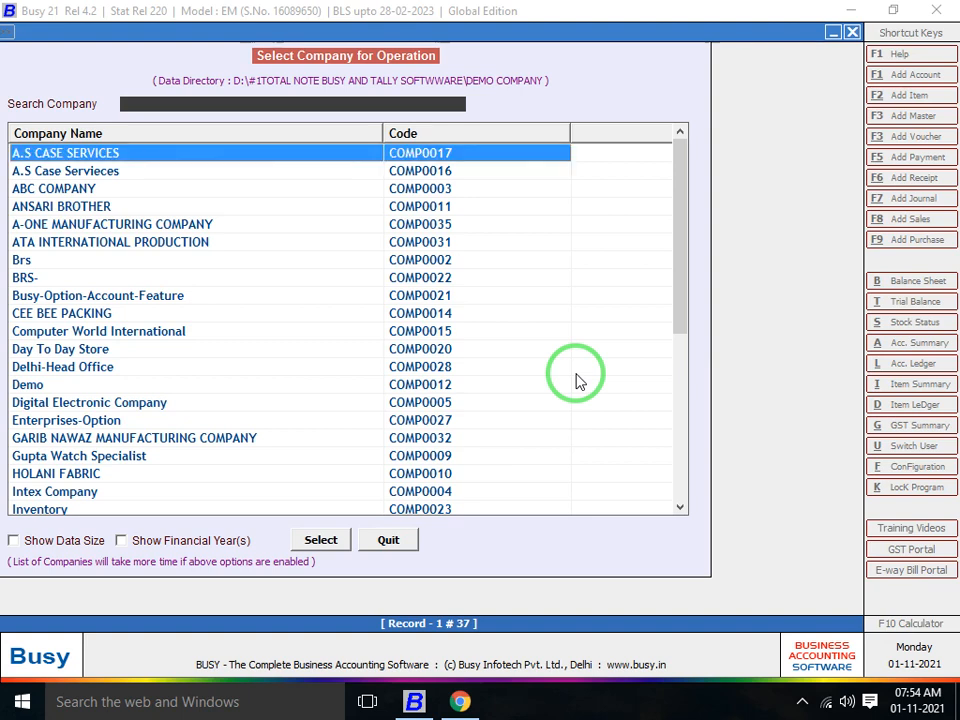
{"action": "key", "text": "Down"}
{"action": "key", "text": "Down"}
{"action": "key", "text": "Down"}
{"action": "key", "text": "Down"}
{"action": "key", "text": "Down"}
{"action": "key", "text": "Down"}
{"action": "key", "text": "Down"}
{"action": "key", "text": "Down"}
{"action": "key", "text": "Down"}
{"action": "key", "text": "Down"}
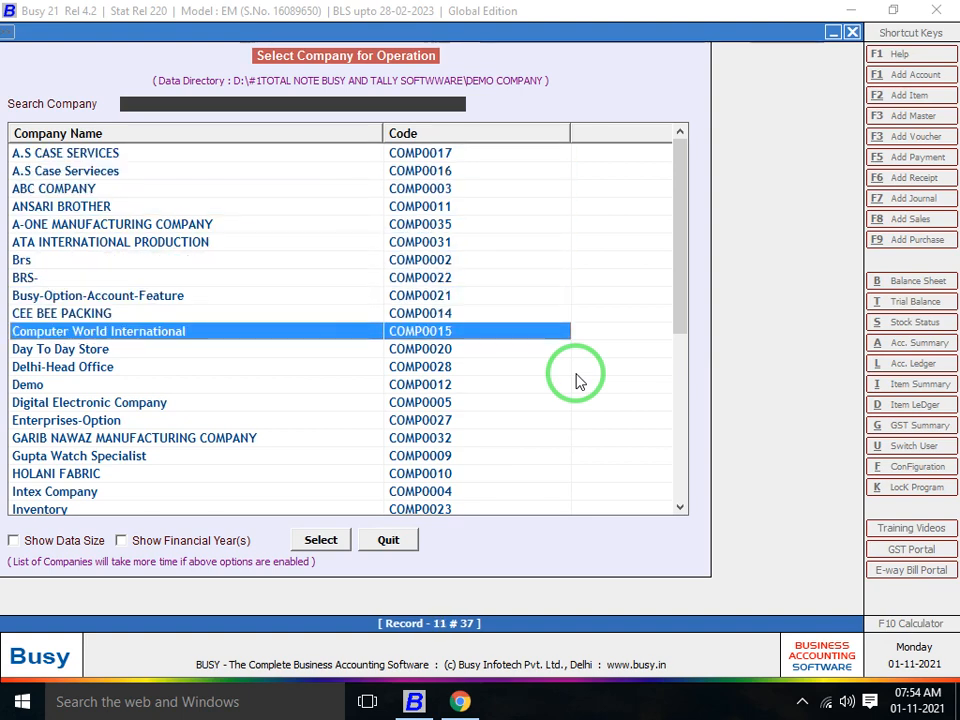
{"action": "key", "text": "Down"}
{"action": "key", "text": "Down"}
{"action": "key", "text": "Down"}
{"action": "key", "text": "Down"}
{"action": "key", "text": "Down"}
{"action": "key", "text": "Up"}
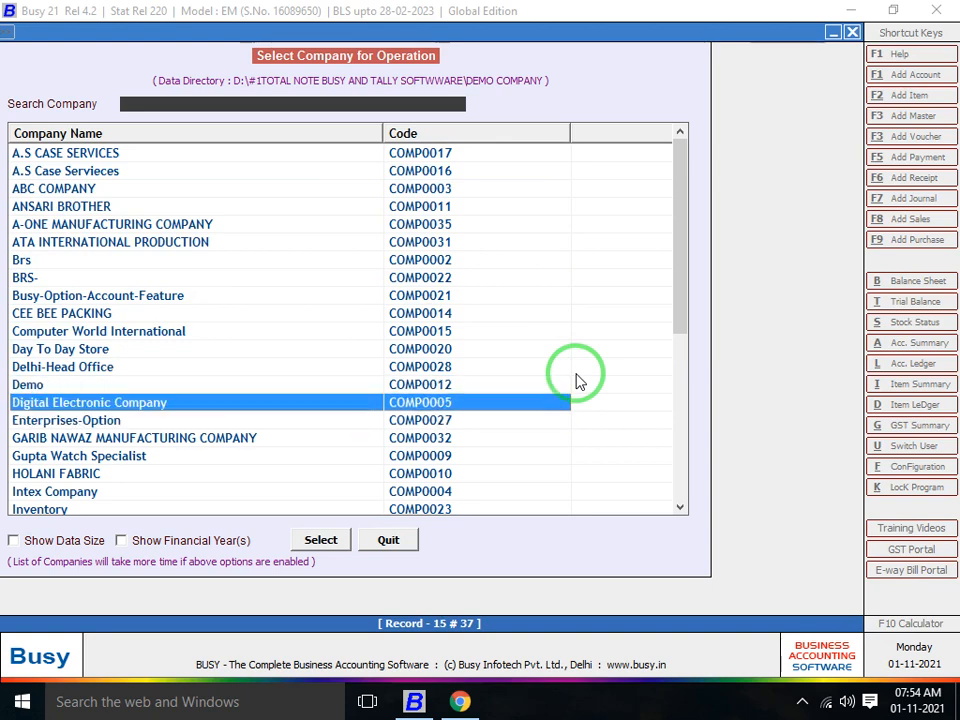
{"action": "key", "text": "Return"}
{"action": "left_click", "coordinate": [577, 380]}
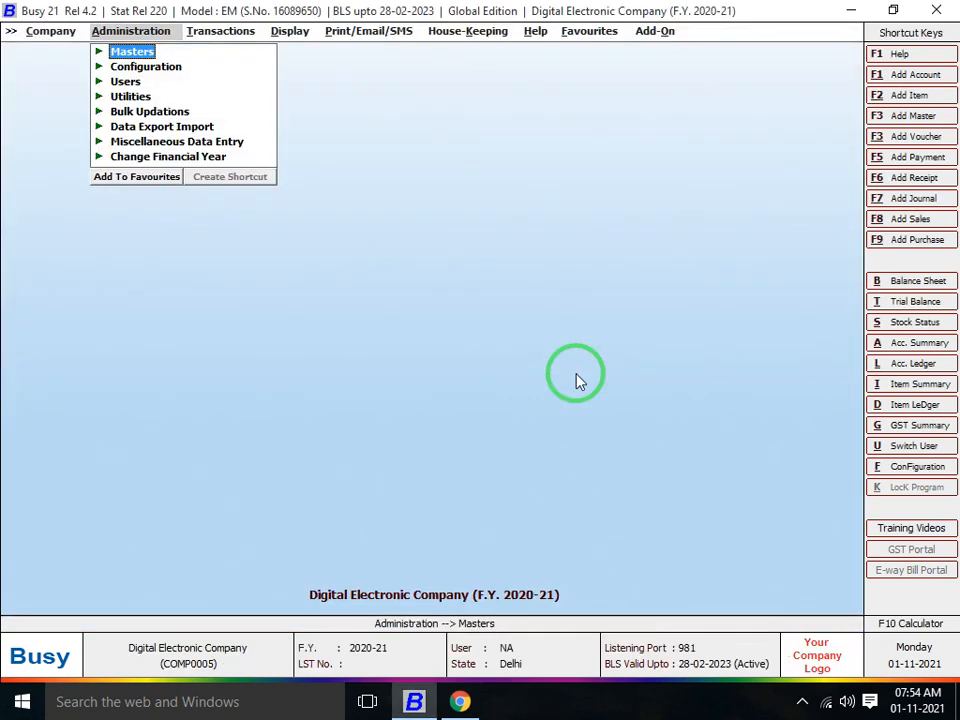
Go to Administration > Masters > Bill of Material and start adding a new BOM
{"action": "key", "text": "Right"}
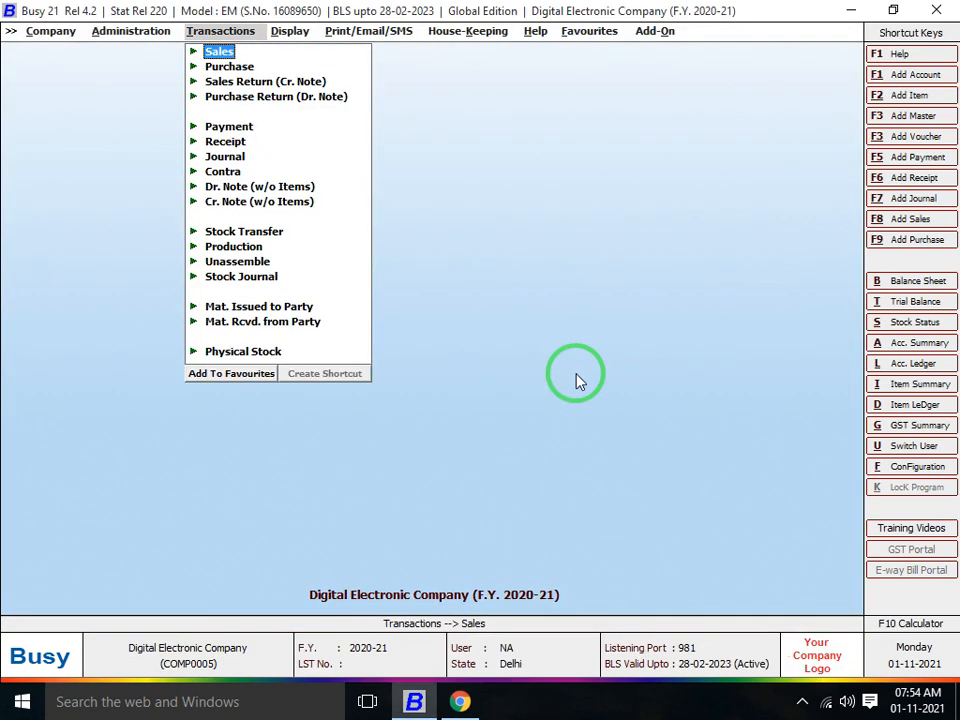
{"action": "key", "text": "Down"}
{"action": "key", "text": "Down"}
{"action": "key", "text": "Left"}
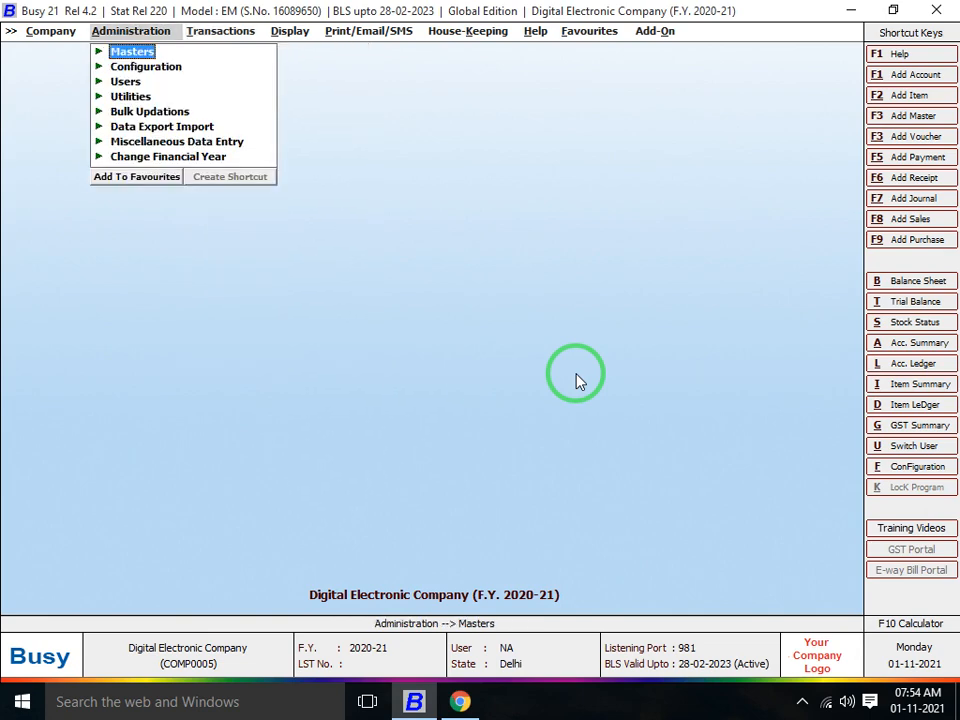
{"action": "key", "text": "Down"}
{"action": "key", "text": "Right"}
{"action": "key", "text": "Left"}
{"action": "key", "text": "Up"}
{"action": "key", "text": "Right"}
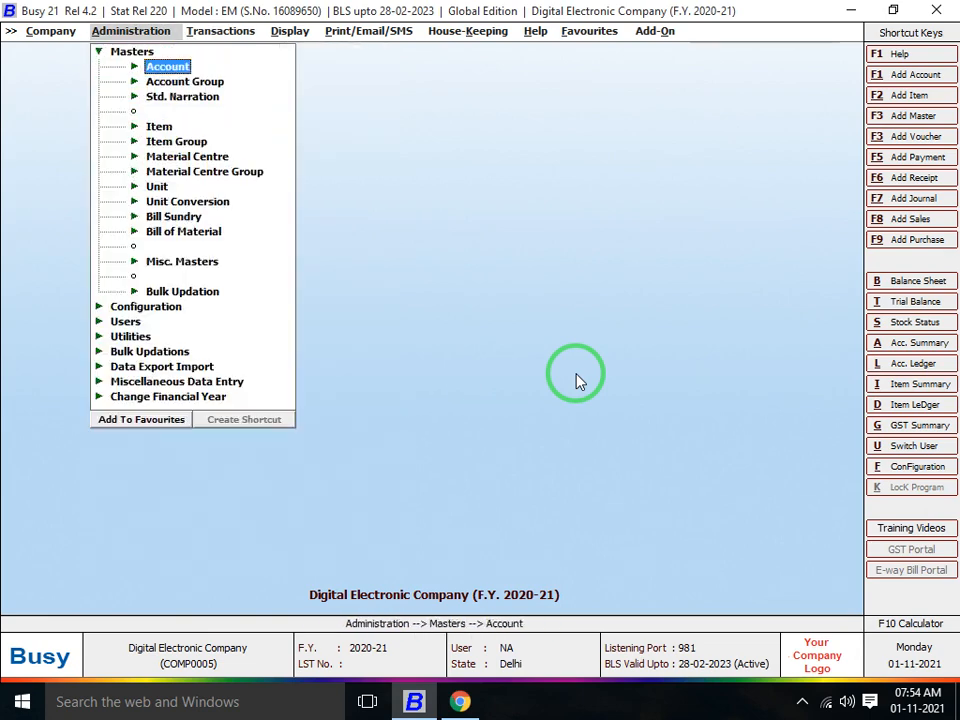
{"action": "key", "text": "Down"}
{"action": "key", "text": "Down"}
{"action": "key", "text": "Down"}
{"action": "key", "text": "Down"}
{"action": "key", "text": "Down"}
{"action": "key", "text": "Down"}
{"action": "key", "text": "Down"}
{"action": "key", "text": "Down"}
{"action": "key", "text": "Down"}
{"action": "key", "text": "Down"}
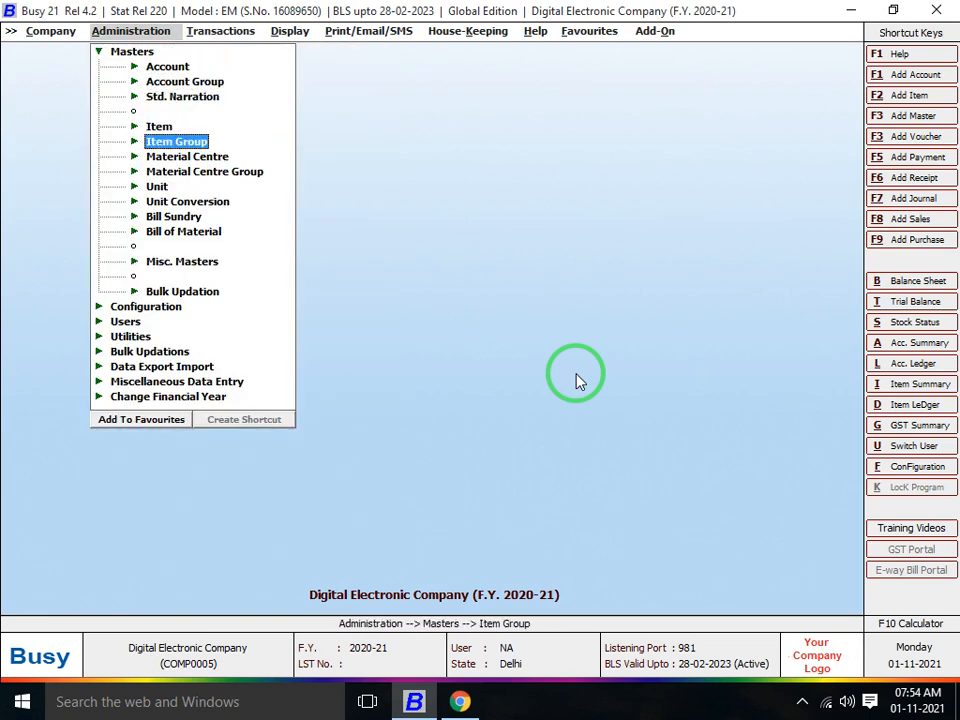
{"action": "key", "text": "Right"}
{"action": "key", "text": "Return"}
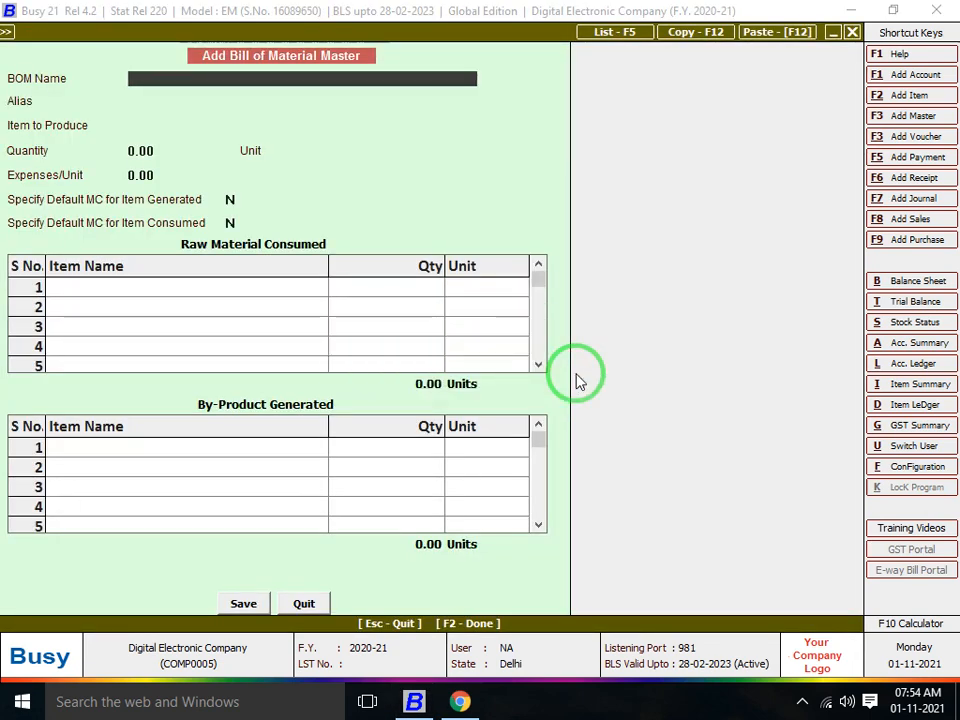
Name the bill of material SHIRT and start creating a new item to produce
{"action": "type", "text": "SHIRT"}
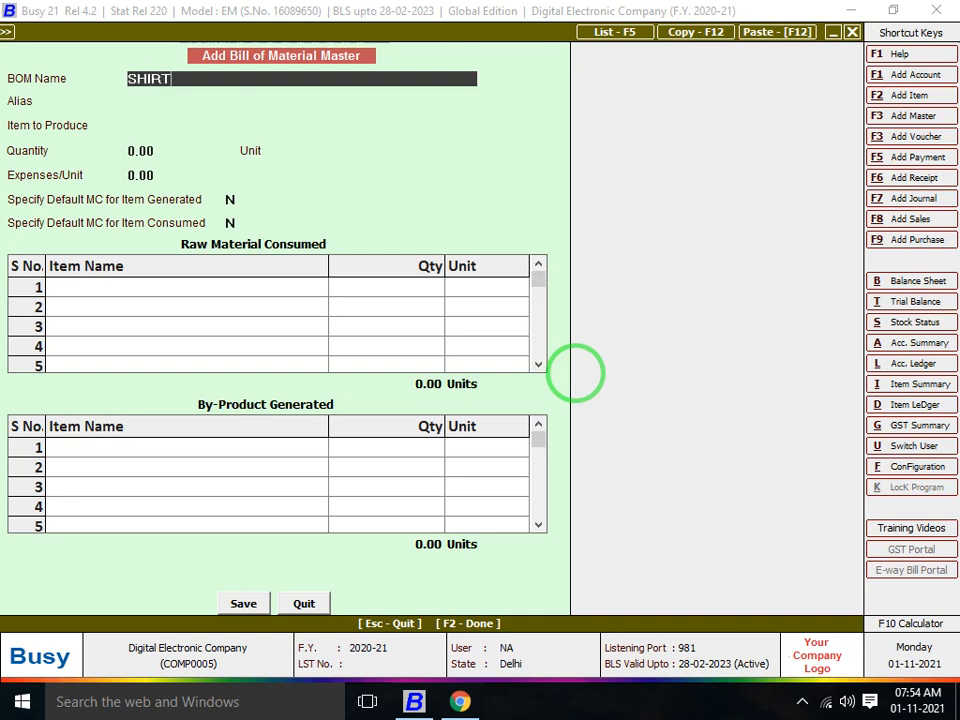
{"action": "type", "text": "001"}
{"action": "key", "text": "Return"}
{"action": "key", "text": "Return"}
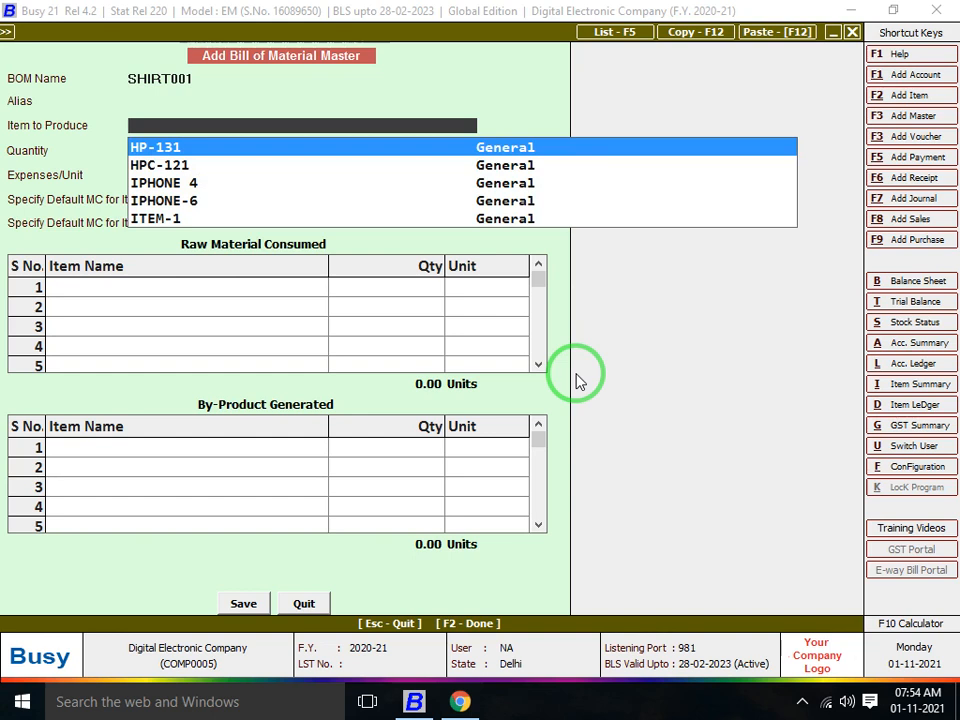
{"action": "key", "text": "Escape"}
{"action": "type", "text": "SHI"}
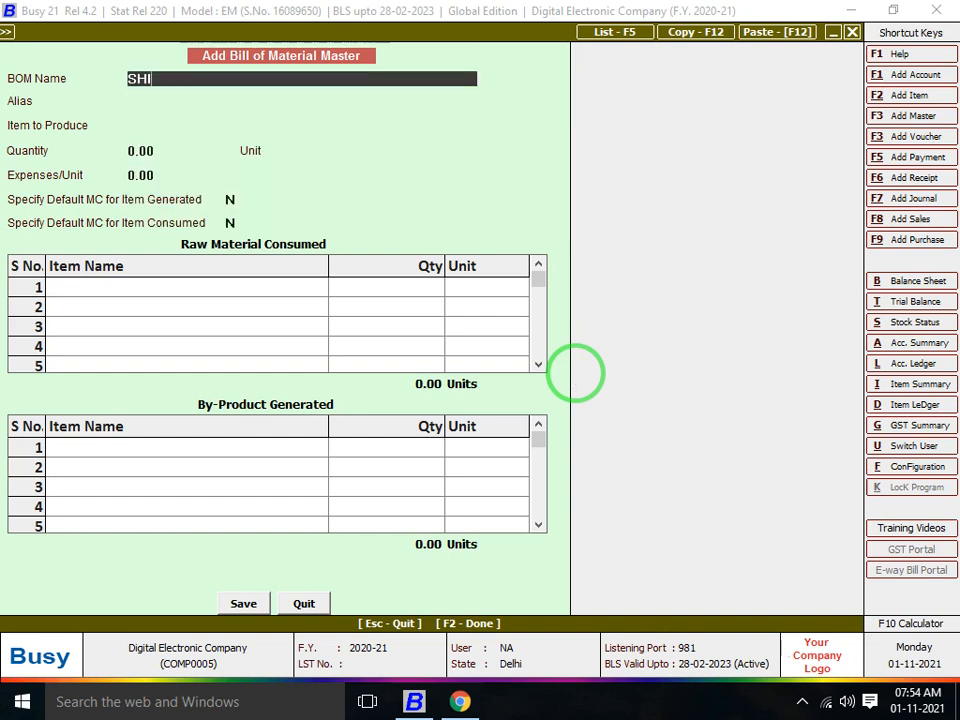
{"action": "type", "text": "RT"}
{"action": "key", "text": "Return"}
{"action": "key", "text": "Return"}
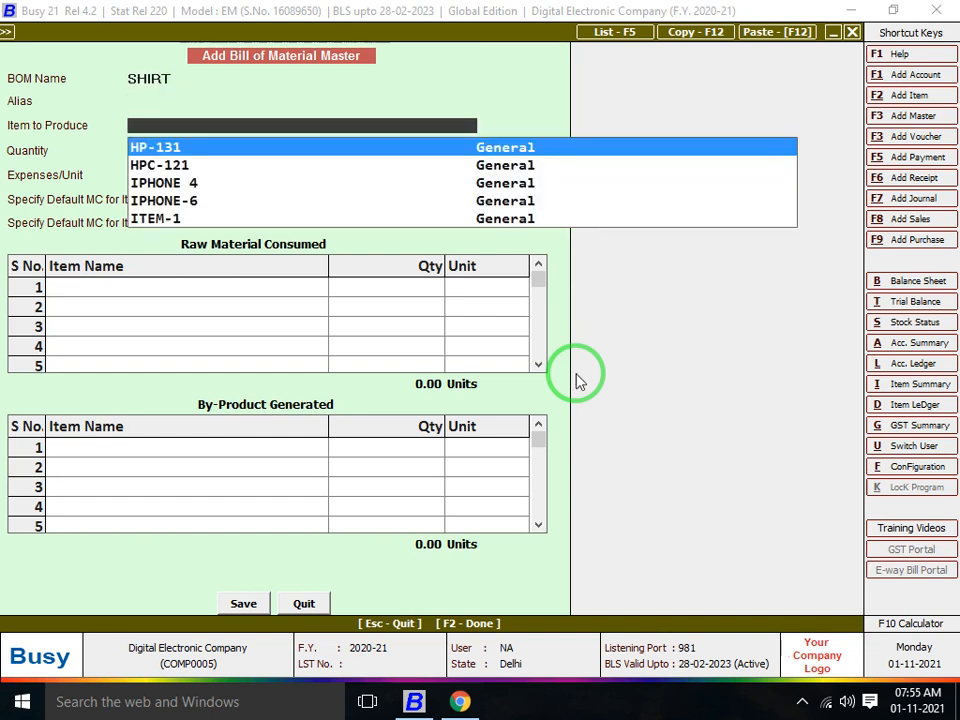
{"action": "key", "text": "F3"}
Save new item SHIRT001 in group General with unit Pcs. and zero prices
{"action": "type", "text": "SHIRT"}
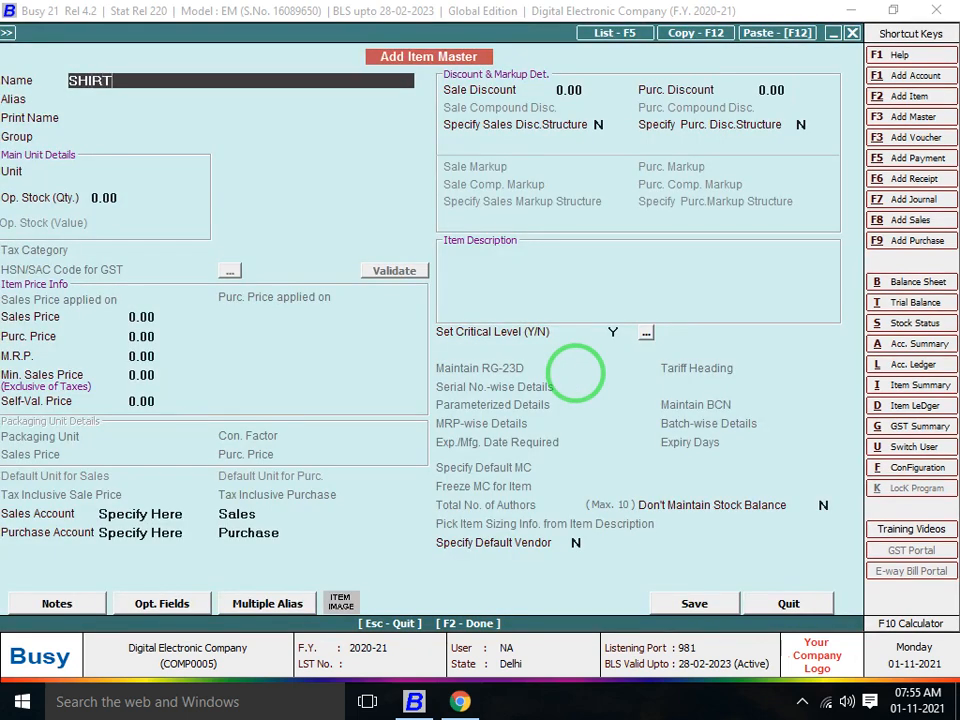
{"action": "type", "text": "001"}
{"action": "key", "text": "Return"}
{"action": "key", "text": "Return"}
{"action": "key", "text": "Return"}
{"action": "key", "text": "Return"}
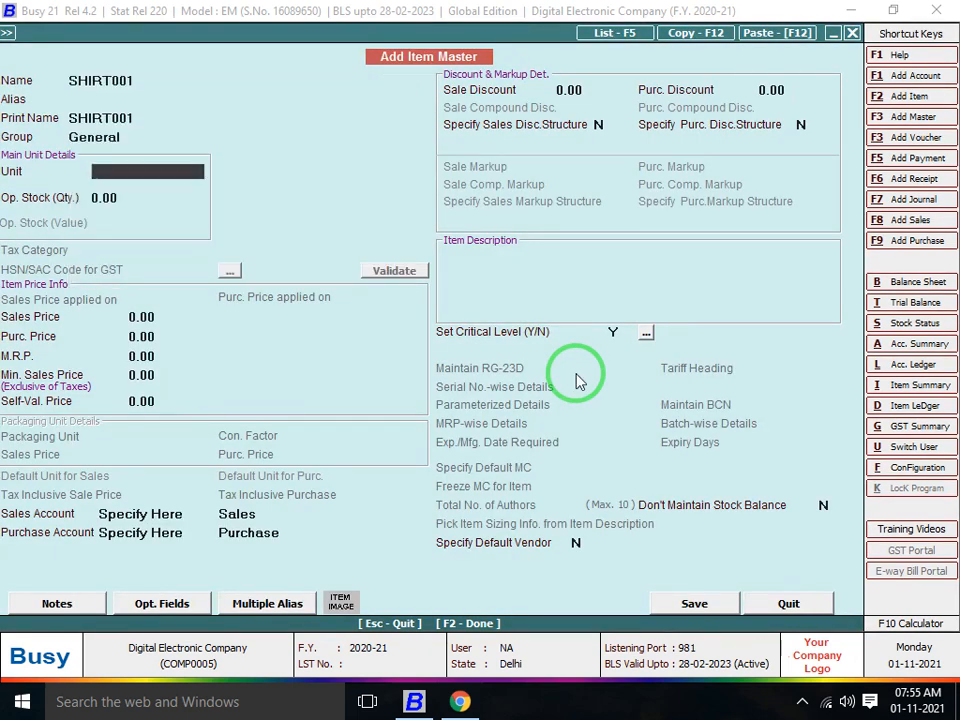
{"action": "type", "text": "PC"}
{"action": "key", "text": "Return"}
{"action": "key", "text": "Return"}
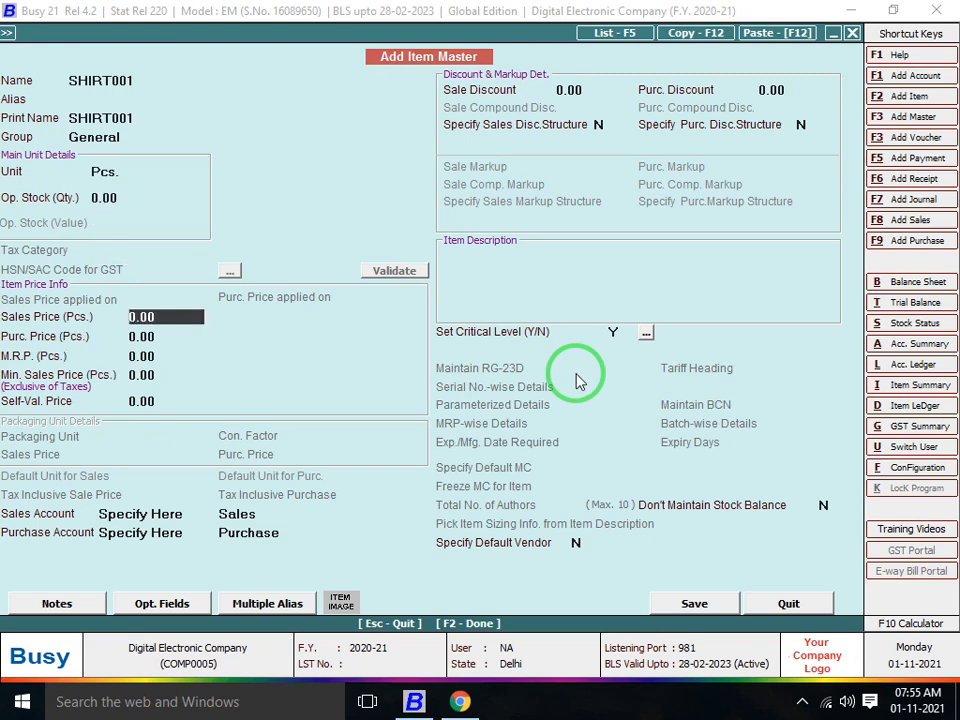
{"action": "key", "text": "Return"}
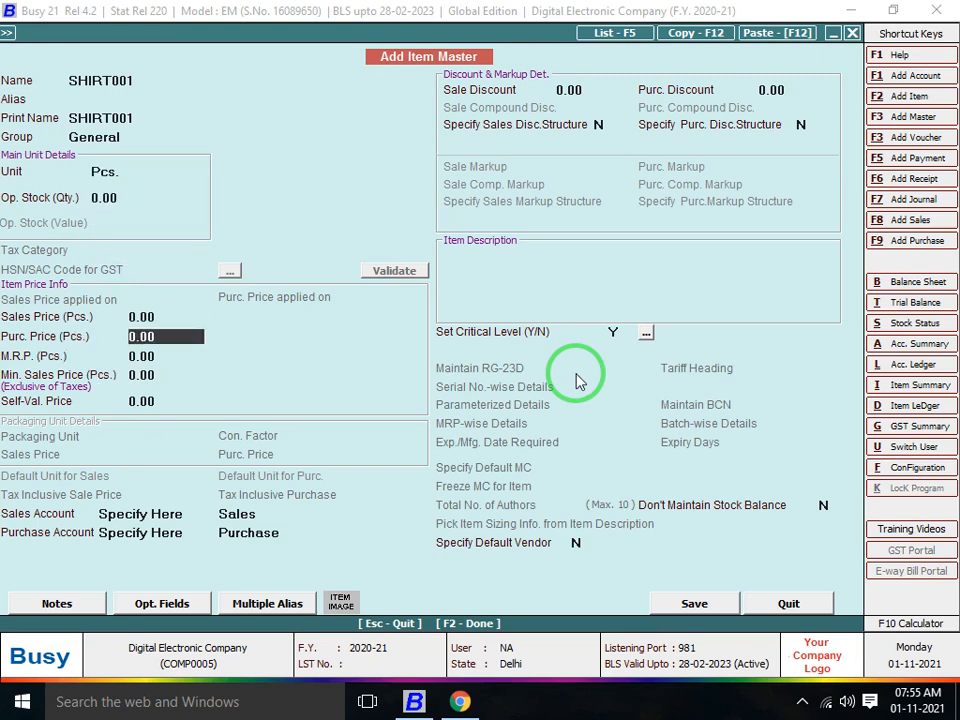
{"action": "key", "text": "F2"}
{"action": "key", "text": "Return"}
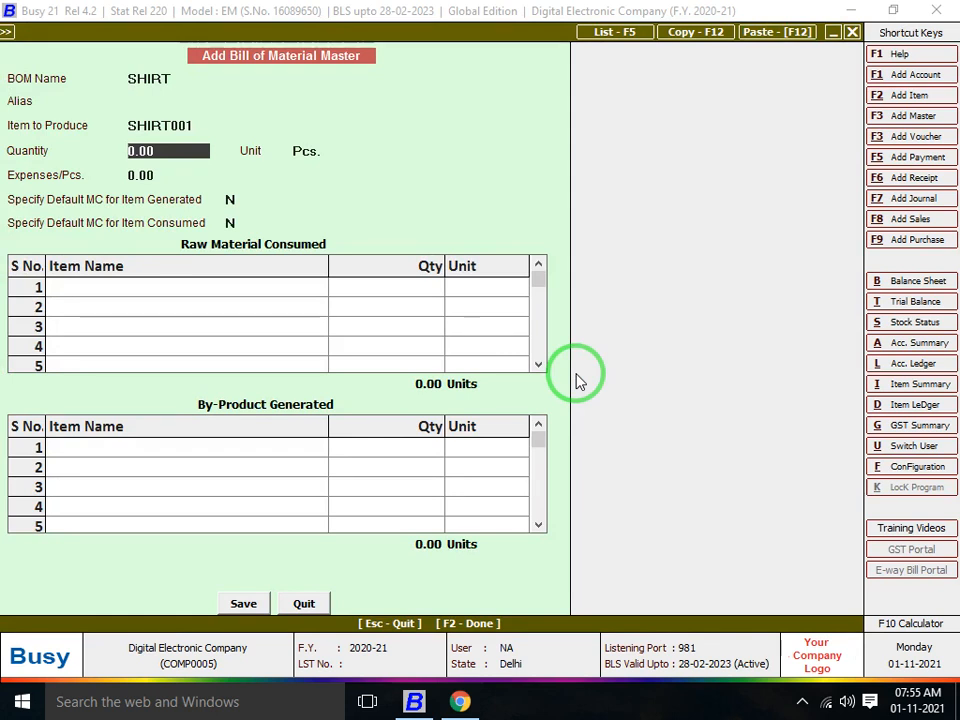
Set the BOM to produce 1 Pcs. using Main Store as default for output and materials
{"action": "type", "text": "1"}
{"action": "key", "text": "Return"}
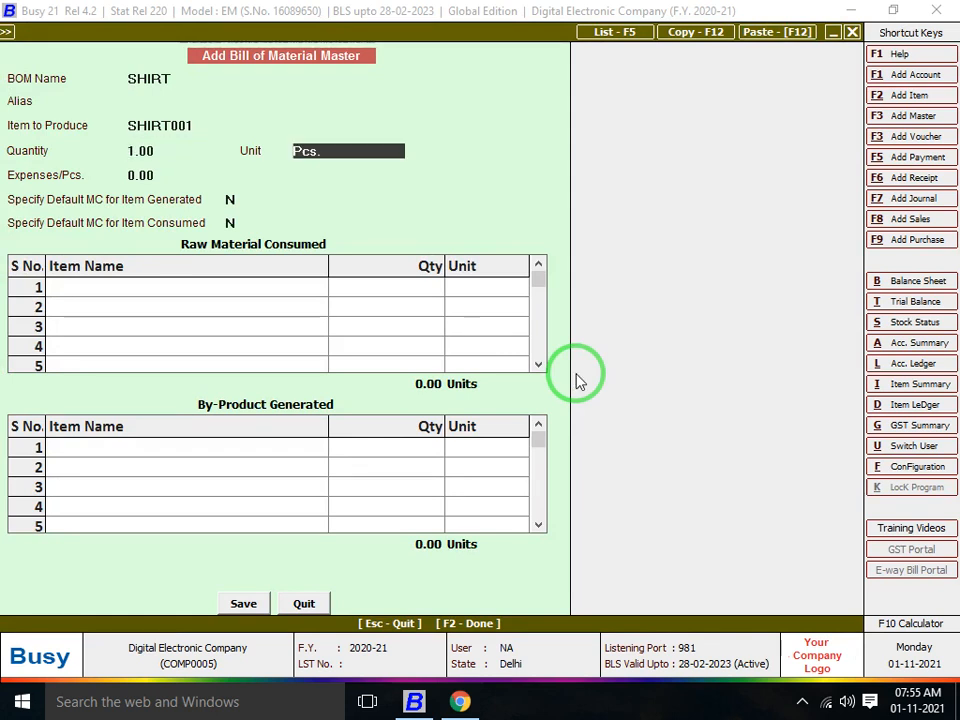
{"action": "key", "text": "Return"}
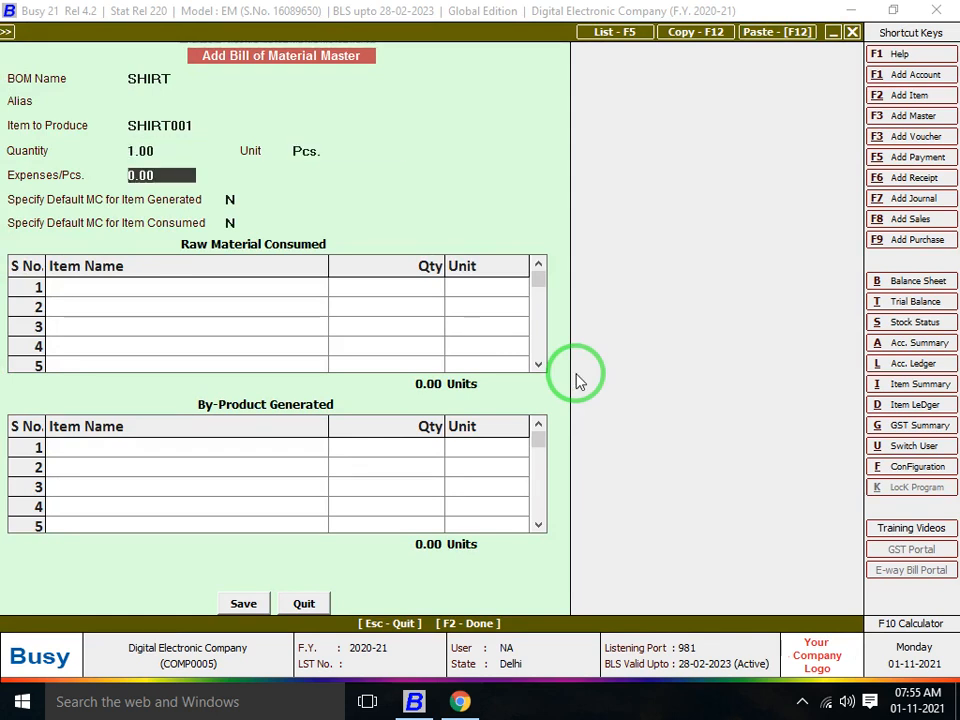
{"action": "key", "text": "Return"}
{"action": "type", "text": "Y"}
{"action": "key", "text": "Return"}
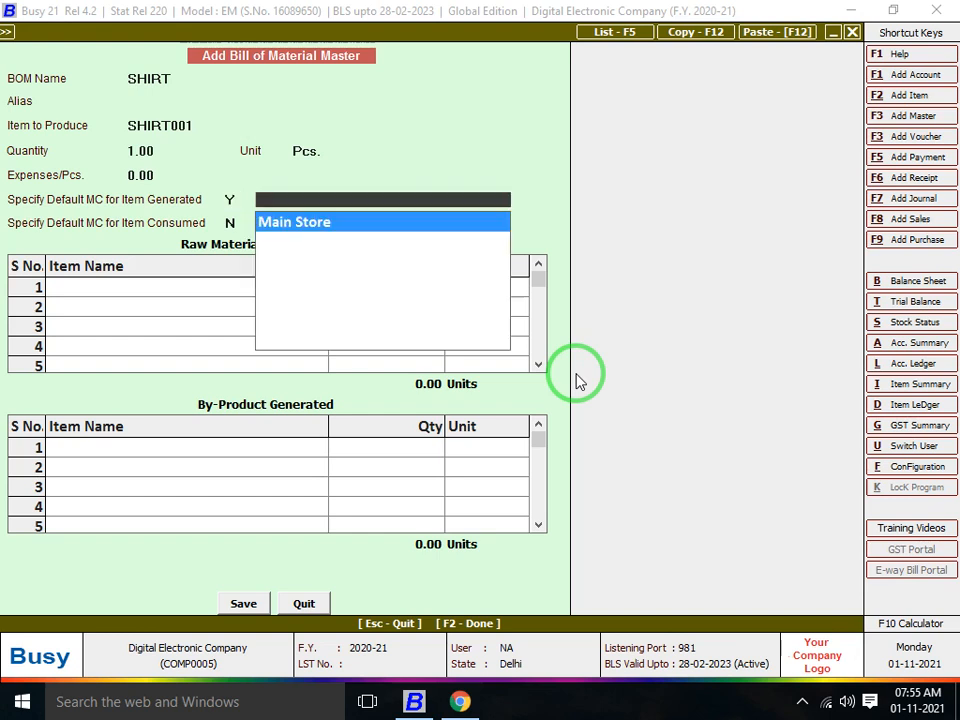
{"action": "key", "text": "Return"}
{"action": "type", "text": "Y"}
{"action": "key", "text": "Return"}
{"action": "key", "text": "Return"}
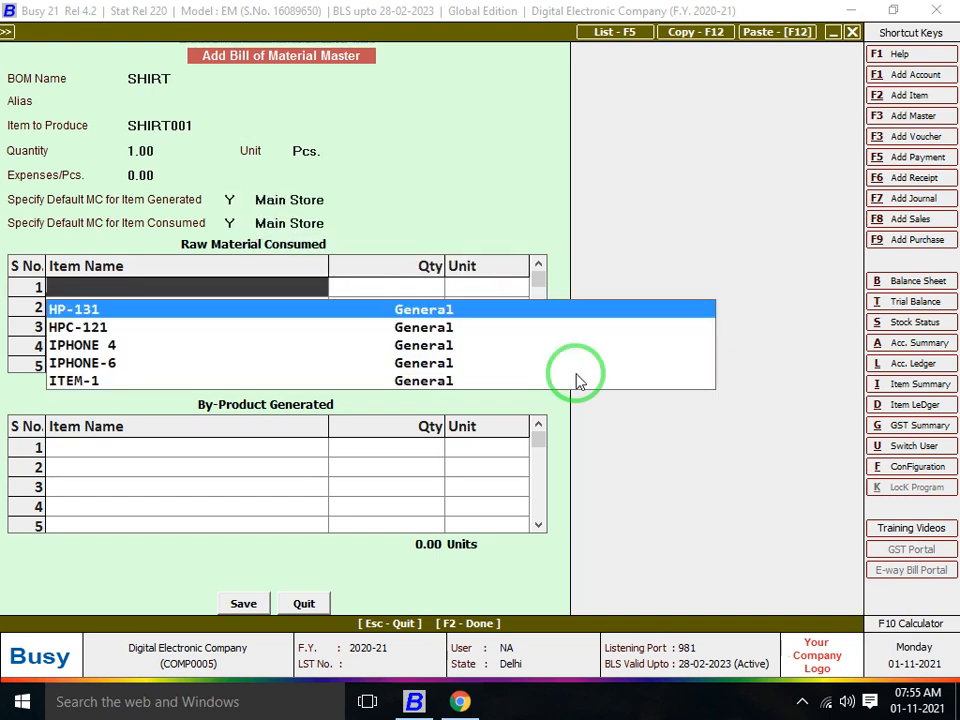
Add HP-131, HPC-121 and ITEM-1 at 1 Pcs. each and save the bill of material
{"action": "key", "text": "Return"}
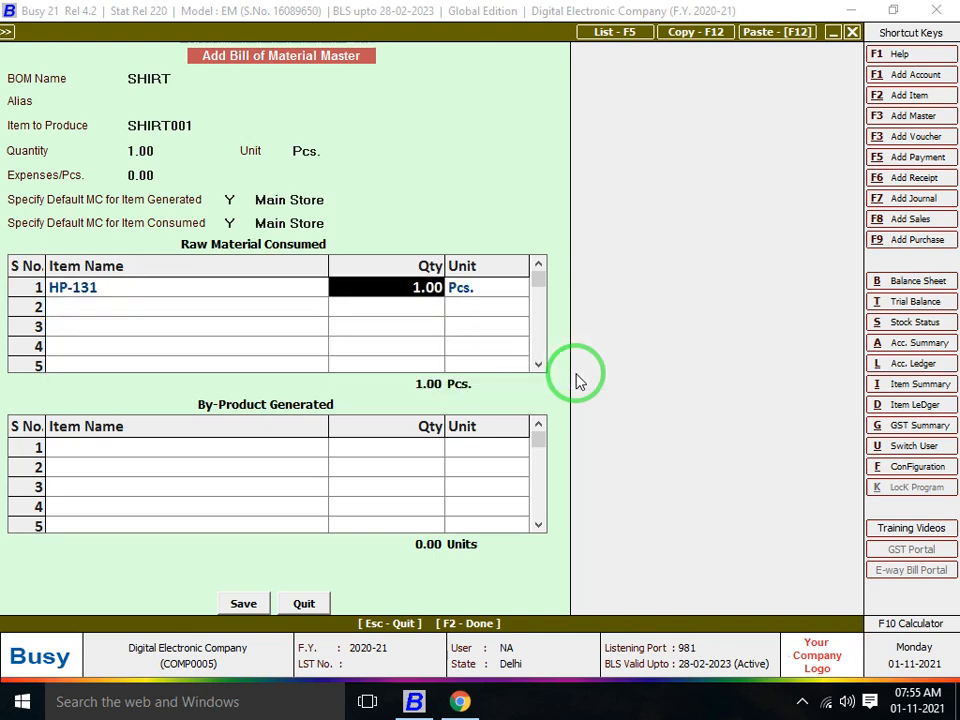
{"action": "key", "text": "Return"}
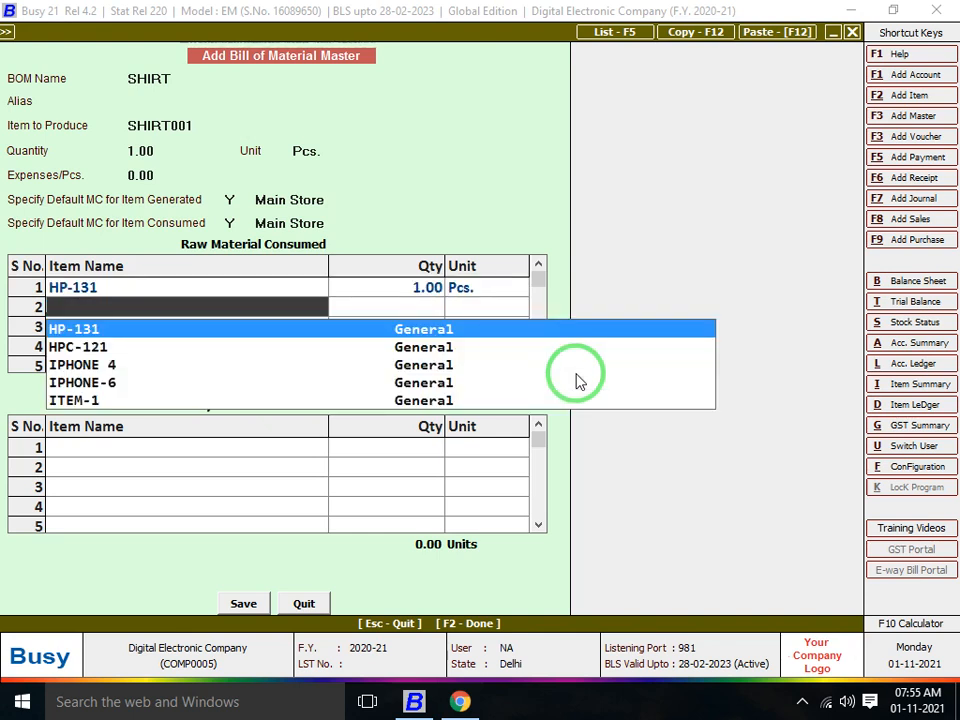
{"action": "key", "text": "Down"}
{"action": "key", "text": "Return"}
{"action": "key", "text": "Return"}
{"action": "key", "text": "Return"}
{"action": "key", "text": "Down"}
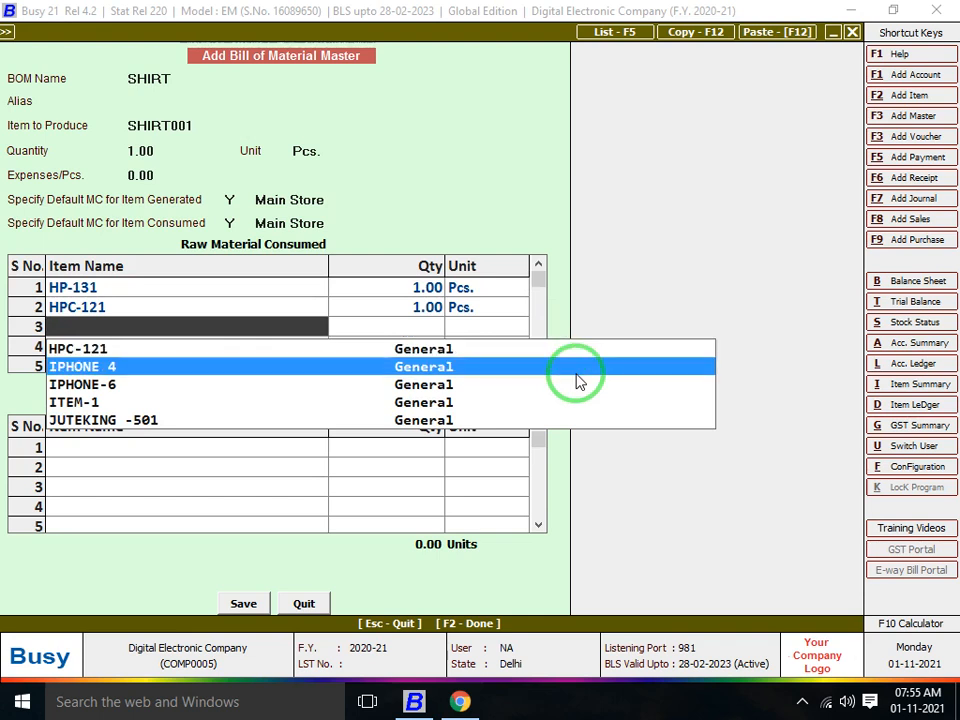
{"action": "key", "text": "Down"}
{"action": "key", "text": "Down"}
{"action": "key", "text": "Return"}
{"action": "key", "text": "Return"}
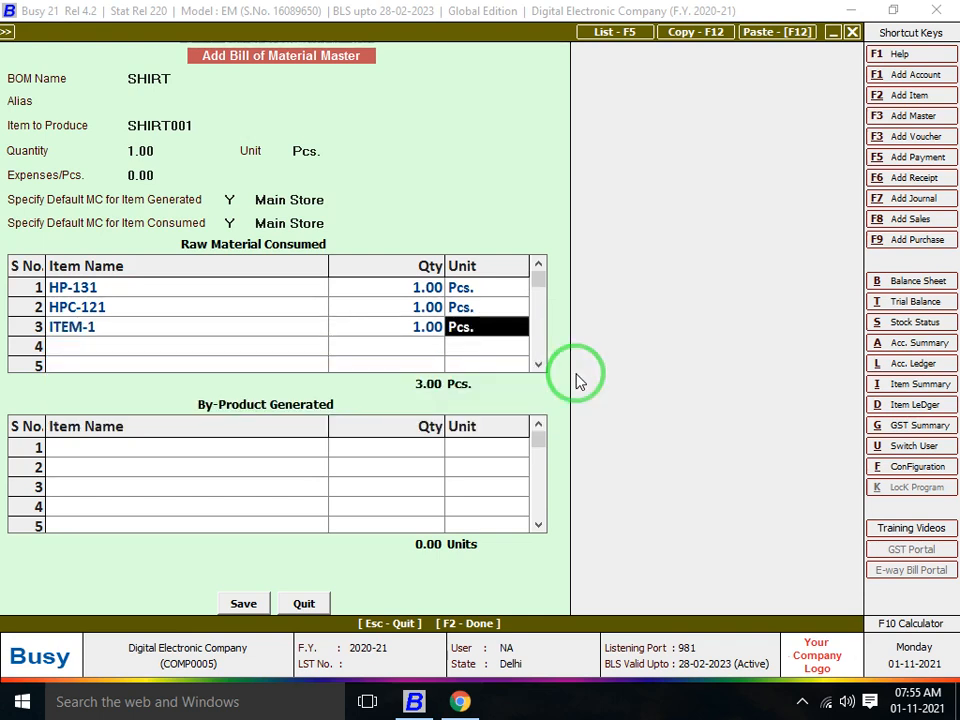
{"action": "key", "text": "Up"}
{"action": "key", "text": "Up"}
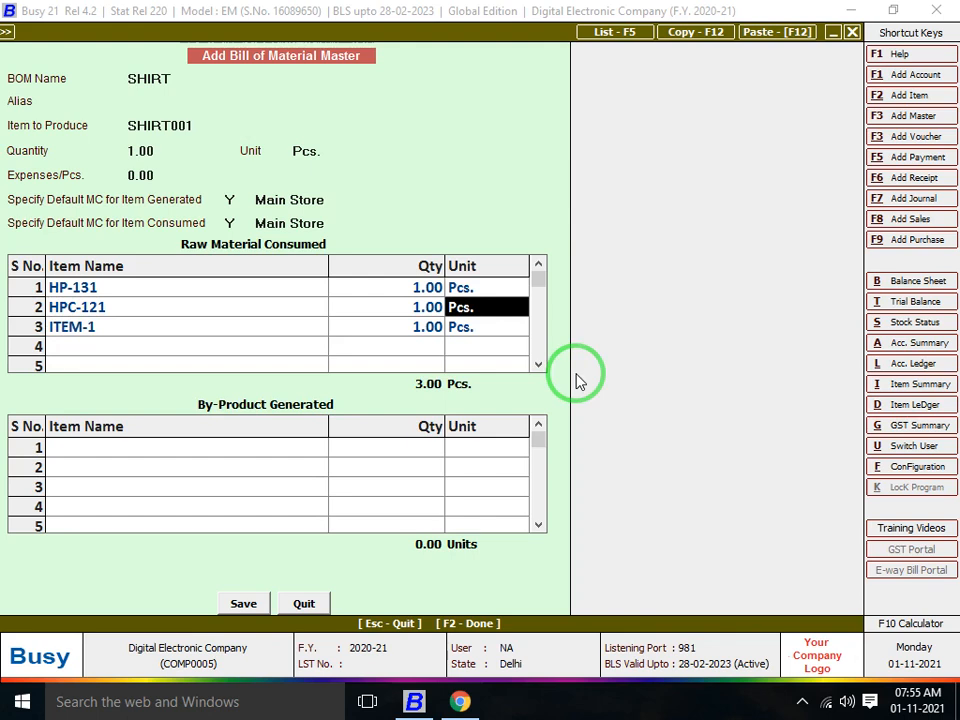
{"action": "key", "text": "Tab"}
{"action": "key", "text": "F2"}
{"action": "key", "text": "Return"}
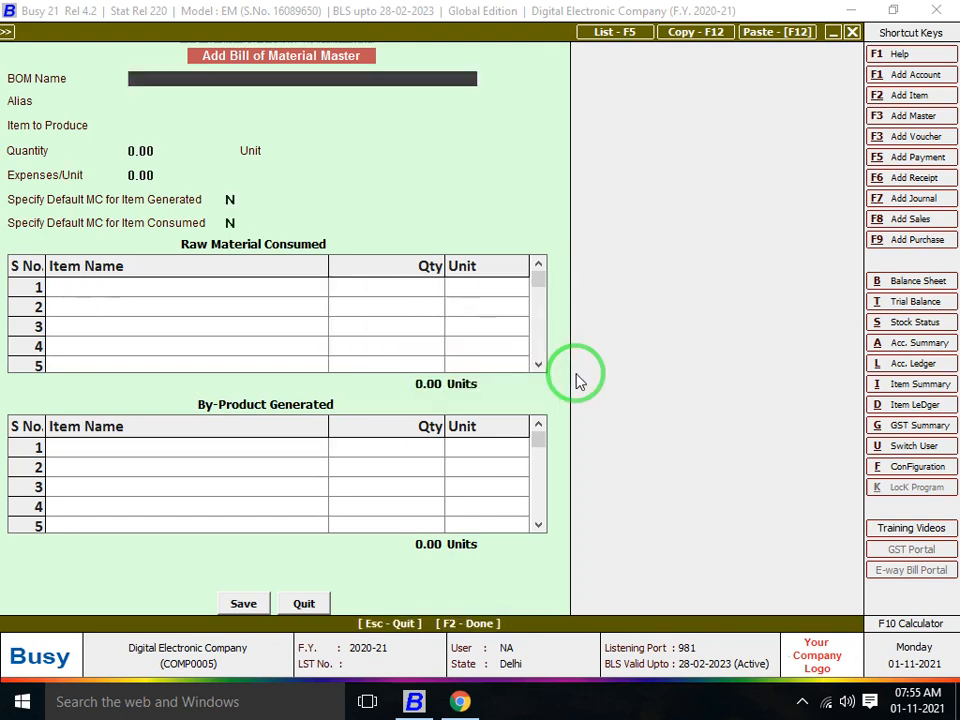
{"action": "key", "text": "Escape"}
{"action": "key", "text": "Right"}
Navigate to Display > Production Reports > Production Planning
{"action": "key", "text": "Right"}
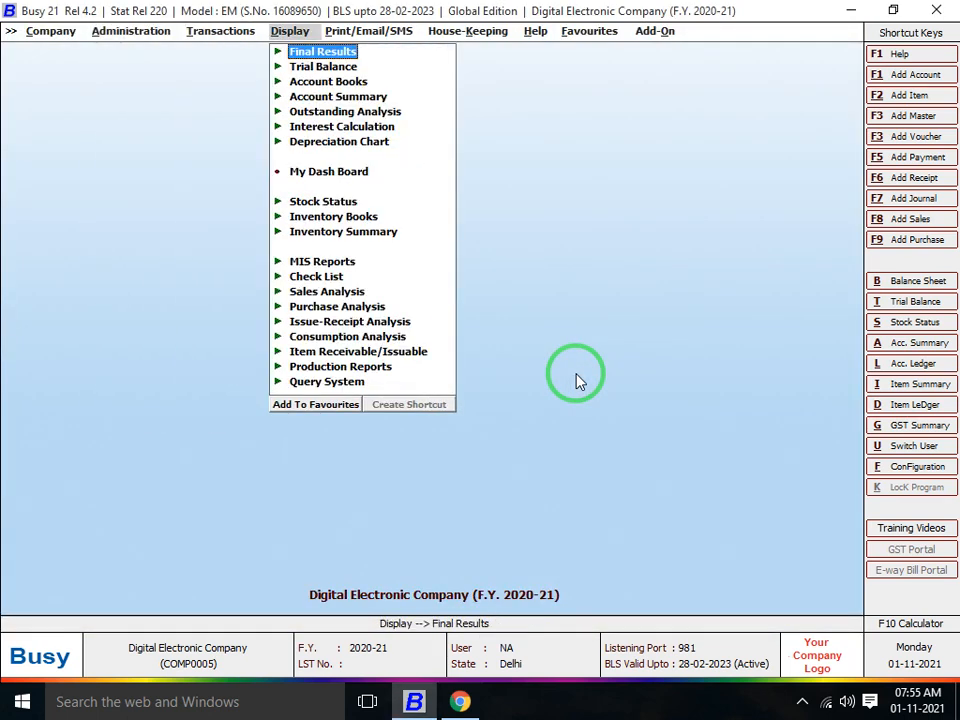
{"action": "key", "text": "Right"}
{"action": "key", "text": "Left"}
{"action": "key", "text": "Up"}
{"action": "key", "text": "Return"}
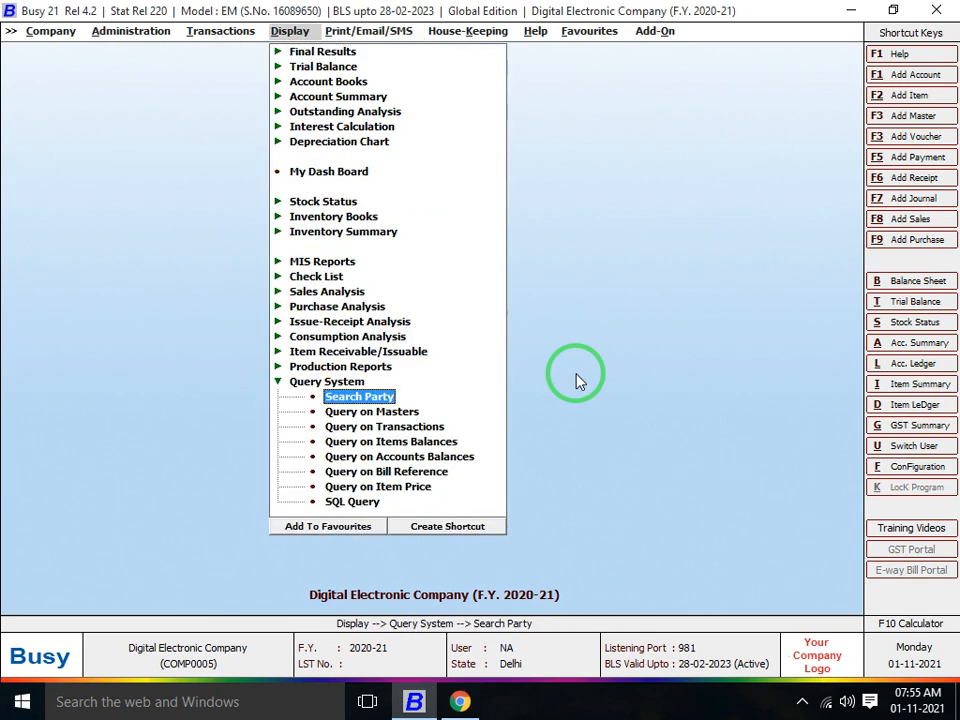
{"action": "key", "text": "Up"}
{"action": "key", "text": "Left"}
{"action": "key", "text": "Up"}
{"action": "key", "text": "Up"}
{"action": "key", "text": "Up"}
{"action": "key", "text": "Up"}
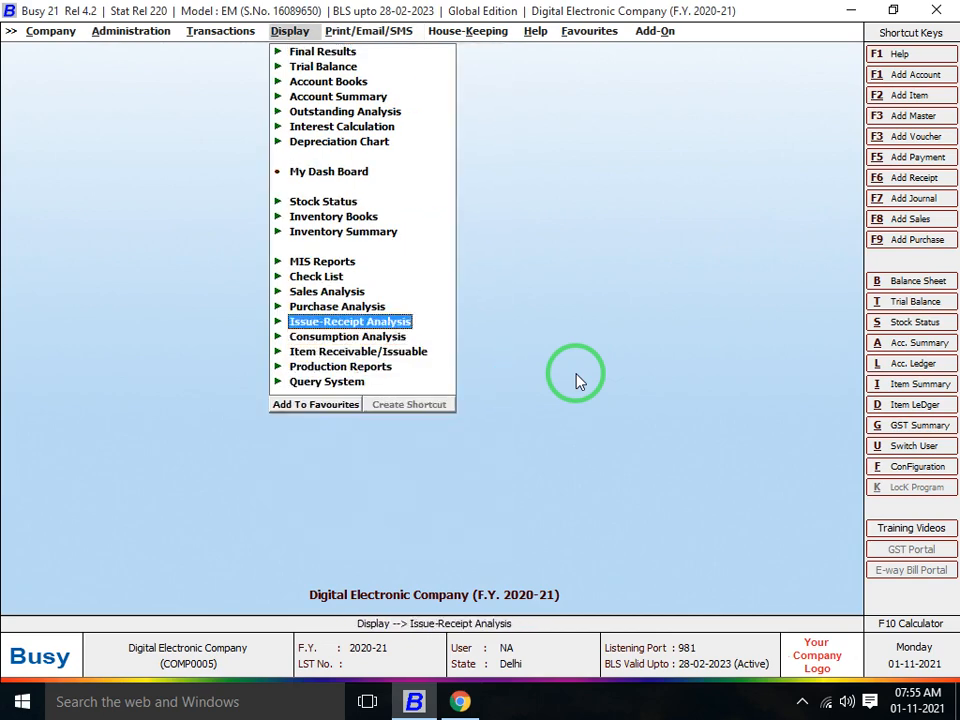
{"action": "key", "text": "Up"}
{"action": "key", "text": "Down"}
{"action": "key", "text": "Down"}
{"action": "key", "text": "Down"}
{"action": "key", "text": "Up"}
{"action": "key", "text": "Up"}
{"action": "key", "text": "Up"}
{"action": "key", "text": "Up"}
{"action": "key", "text": "Up"}
{"action": "key", "text": "Down"}
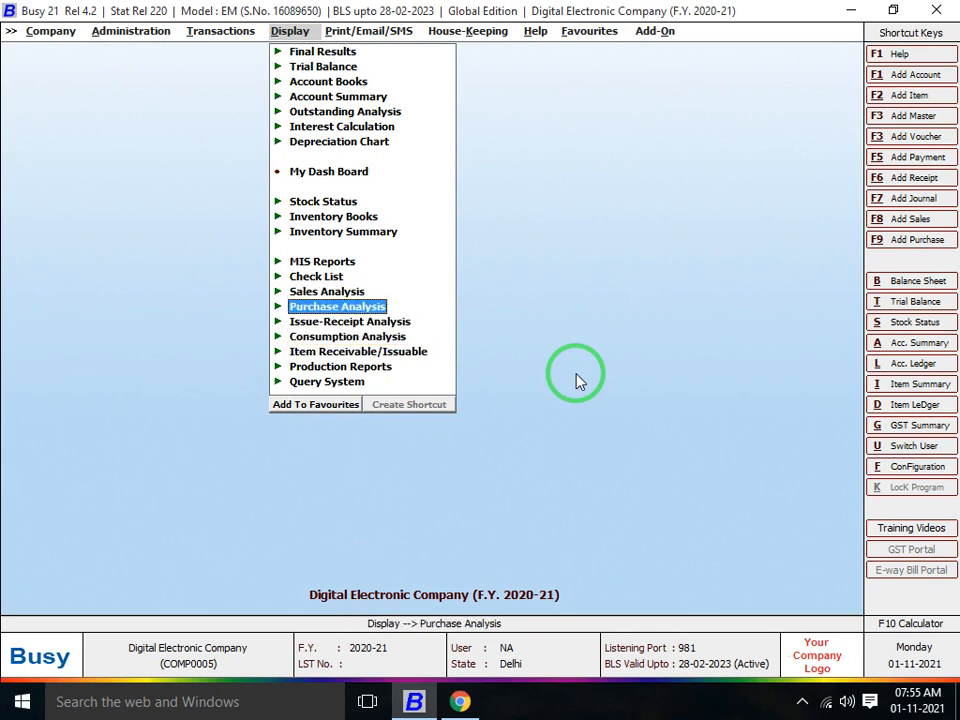
{"action": "key", "text": "Down"}
{"action": "key", "text": "Down"}
{"action": "key", "text": "Down"}
{"action": "key", "text": "Down"}
{"action": "key", "text": "Right"}
{"action": "key", "text": "Return"}
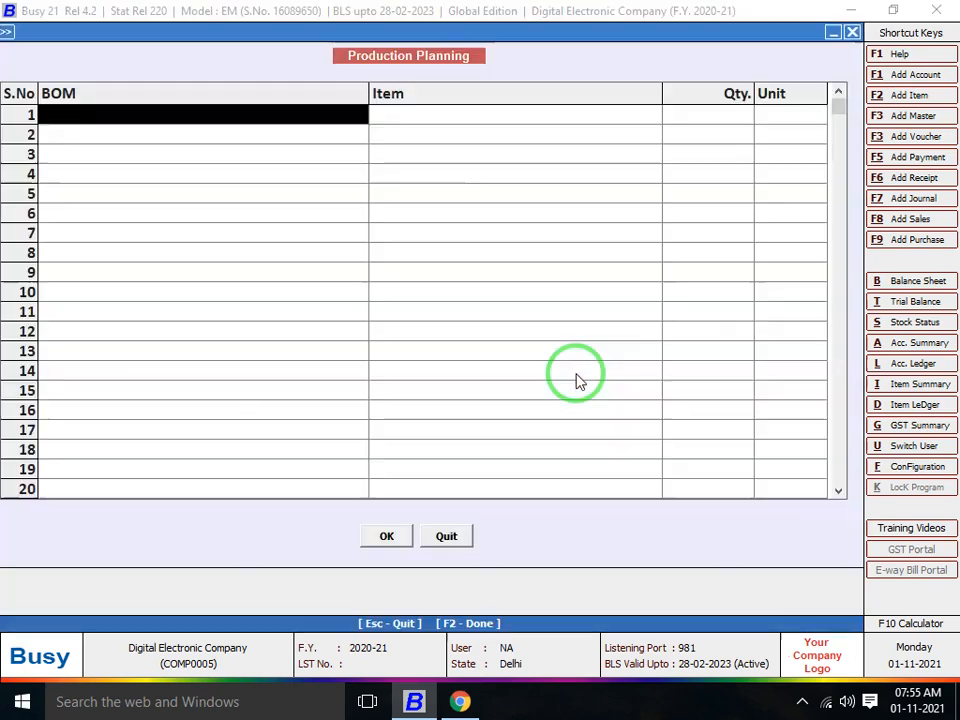
Plan 100 Pcs. from BOM SHIRT with Material Center Range ALL and generate the report
{"action": "key", "text": "Return"}
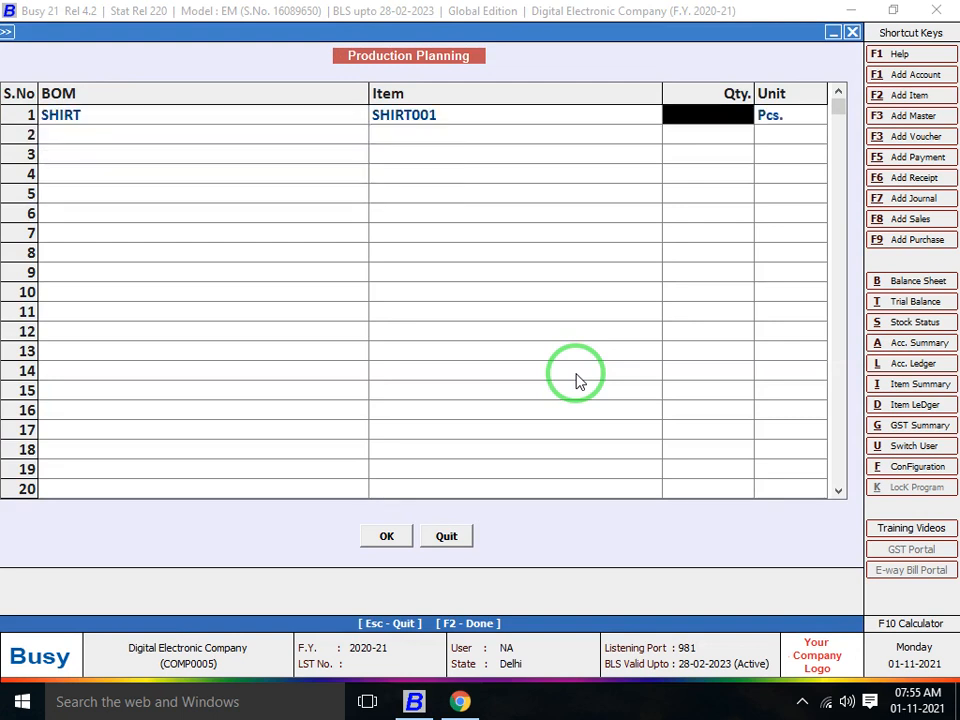
{"action": "type", "text": "100"}
{"action": "key", "text": "Return"}
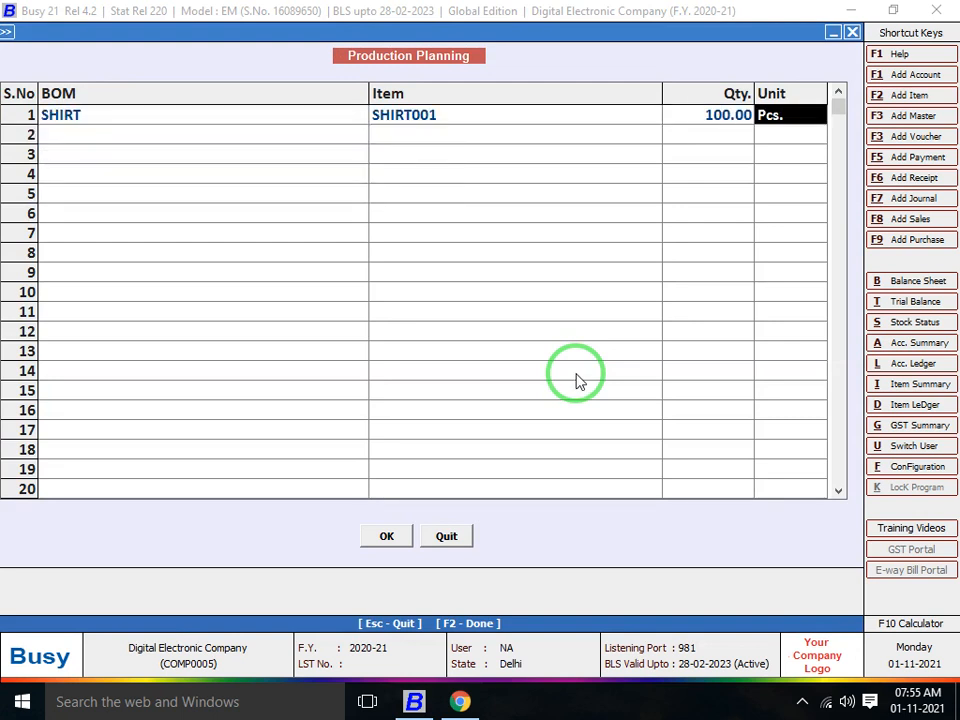
{"action": "key", "text": "Return"}
{"action": "key", "text": "F2"}
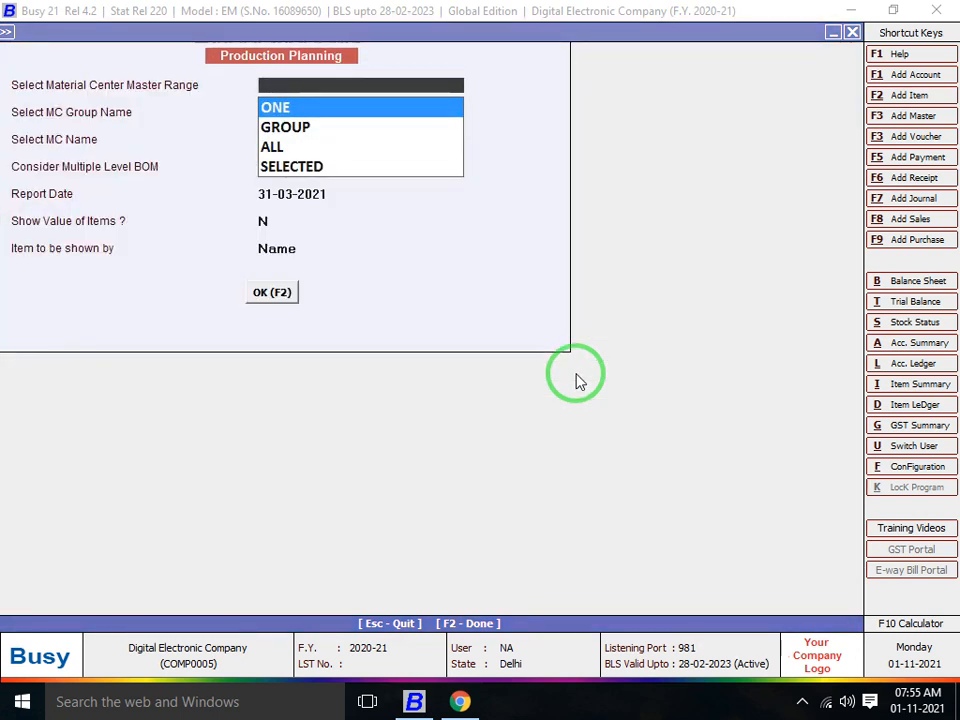
{"action": "key", "text": "Down"}
{"action": "key", "text": "Down"}
{"action": "key", "text": "Return"}
{"action": "key", "text": "Return"}
{"action": "key", "text": "Return"}
{"action": "key", "text": "Return"}
{"action": "key", "text": "Return"}
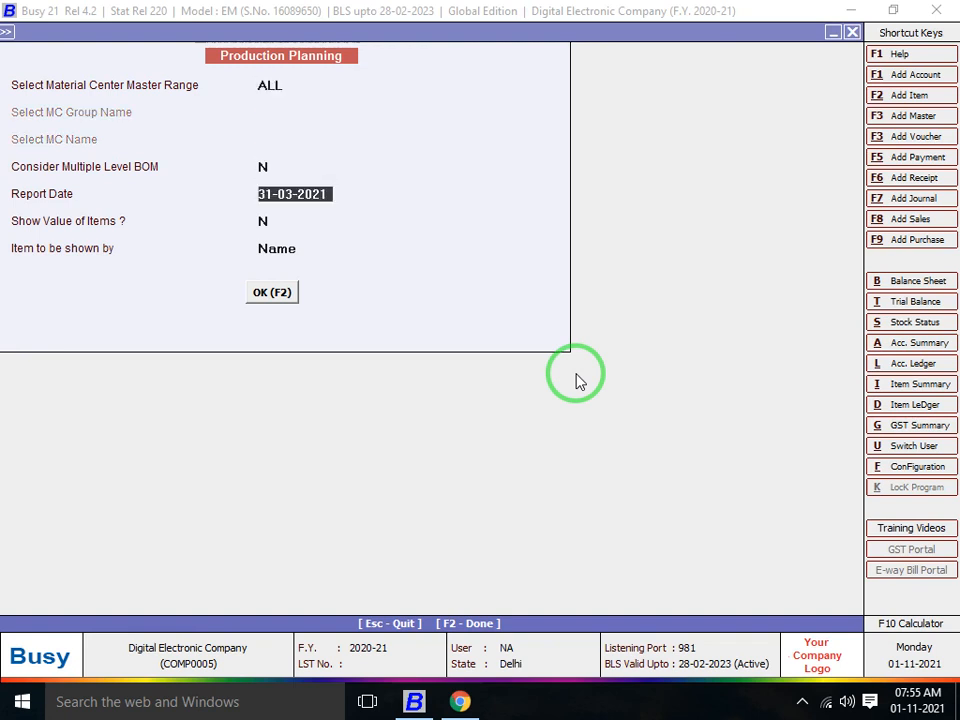
{"action": "key", "text": "Return"}
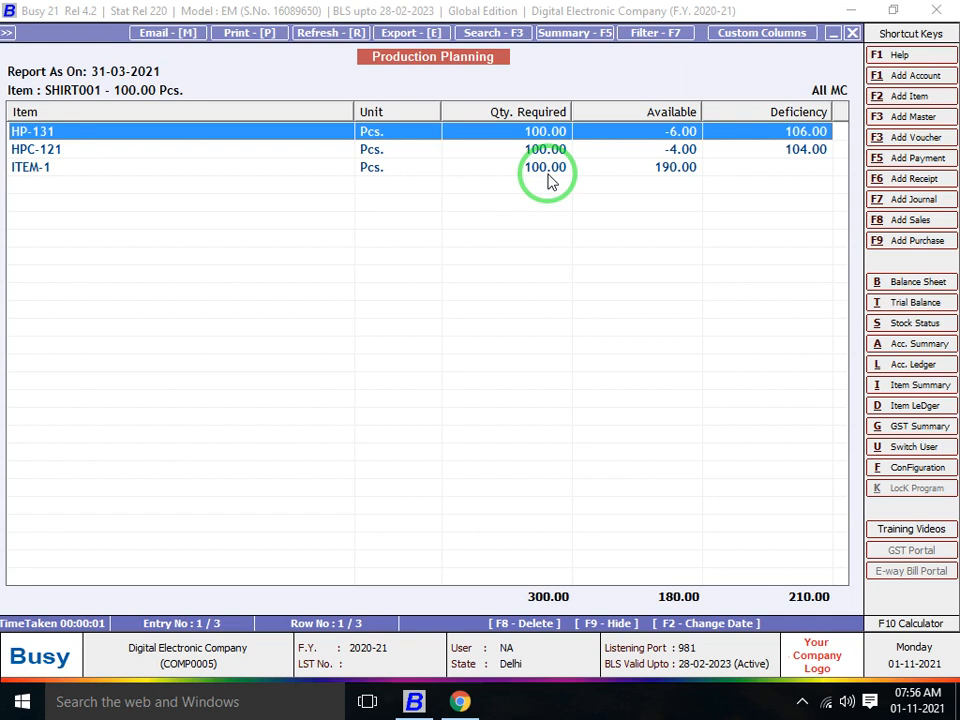
Close the report showing 106 HP-131 and 104 HPC-121 shortfalls, returning to planning entries
{"action": "key", "text": "Escape"}
{"action": "key", "text": "Escape"}
{"action": "key", "text": "Escape"}
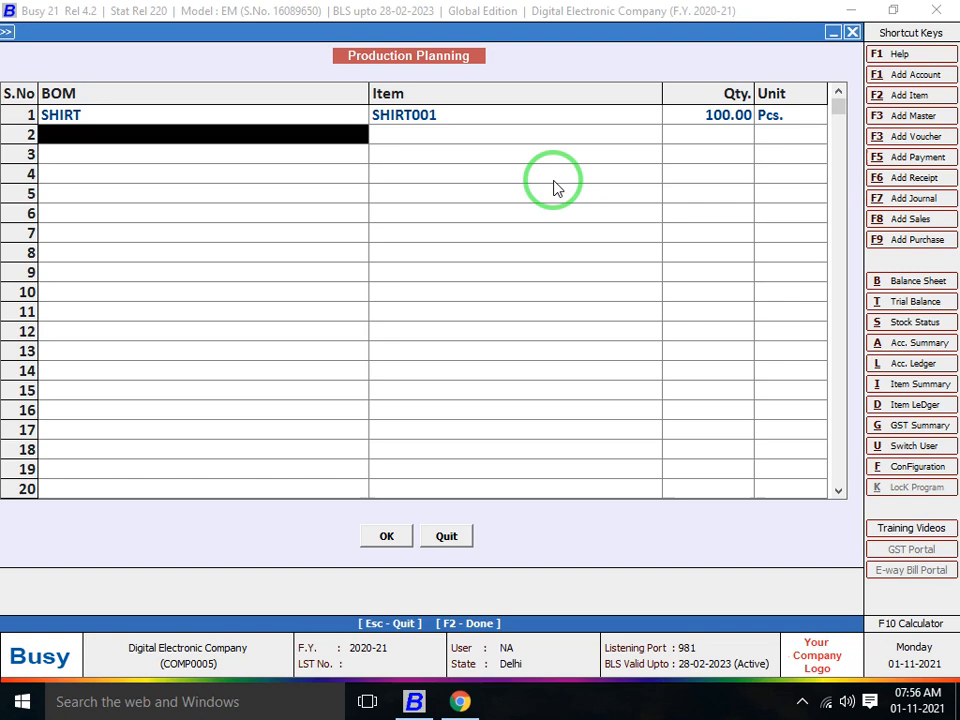
Leave Production Planning and start a new purchase voucher under Transactions
{"action": "key", "text": "Escape"}
{"action": "key", "text": "Return"}
{"action": "key", "text": "Escape"}
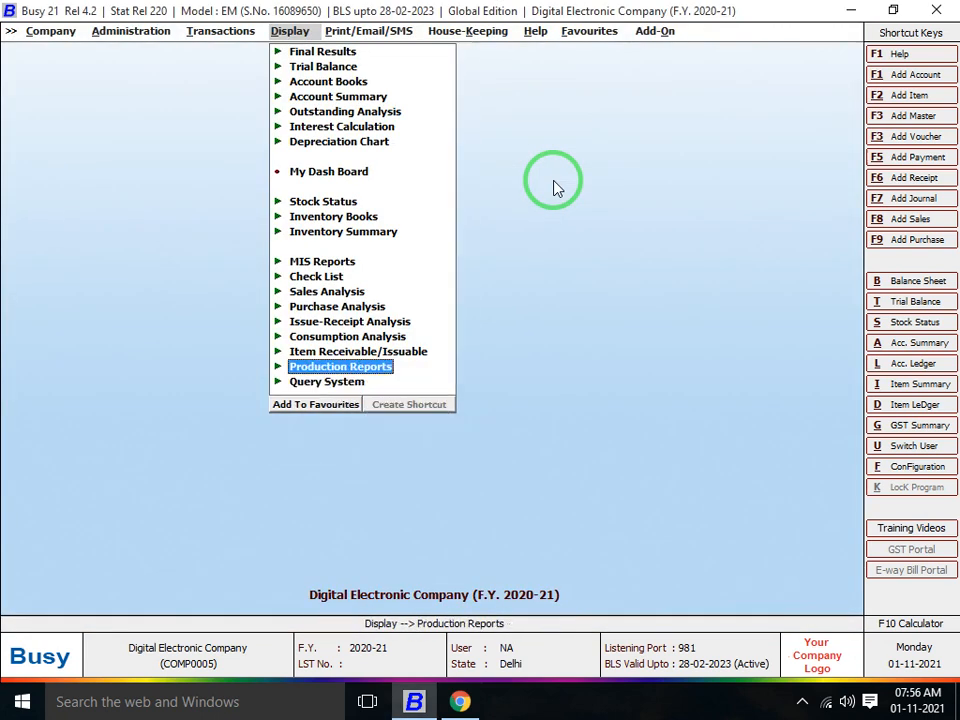
{"action": "key", "text": "Up"}
{"action": "key", "text": "Up"}
{"action": "key", "text": "Left"}
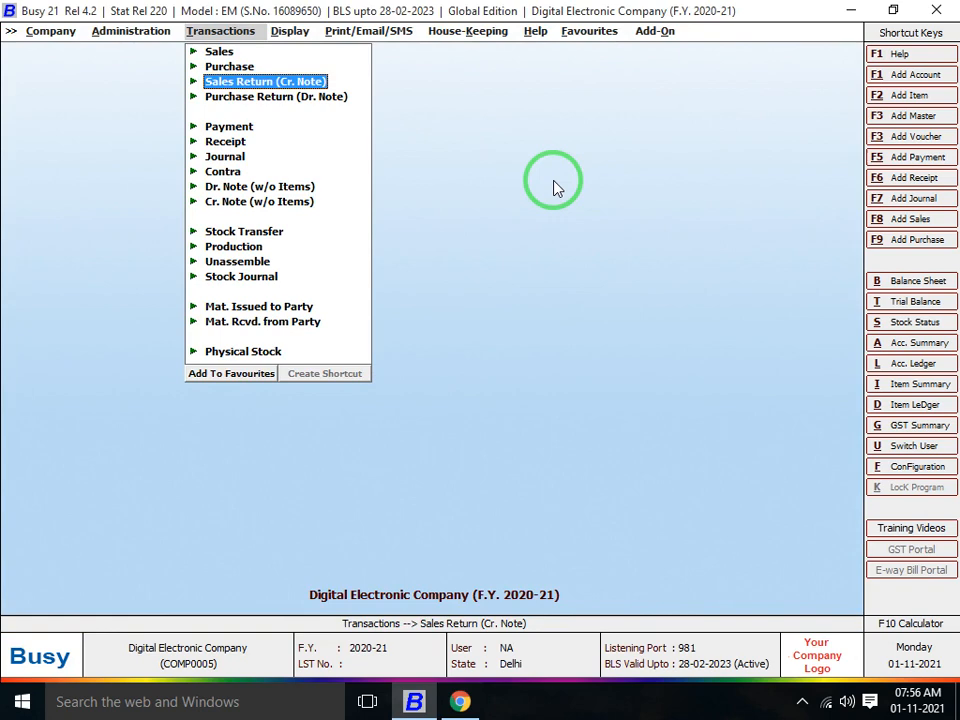
{"action": "key", "text": "Right"}
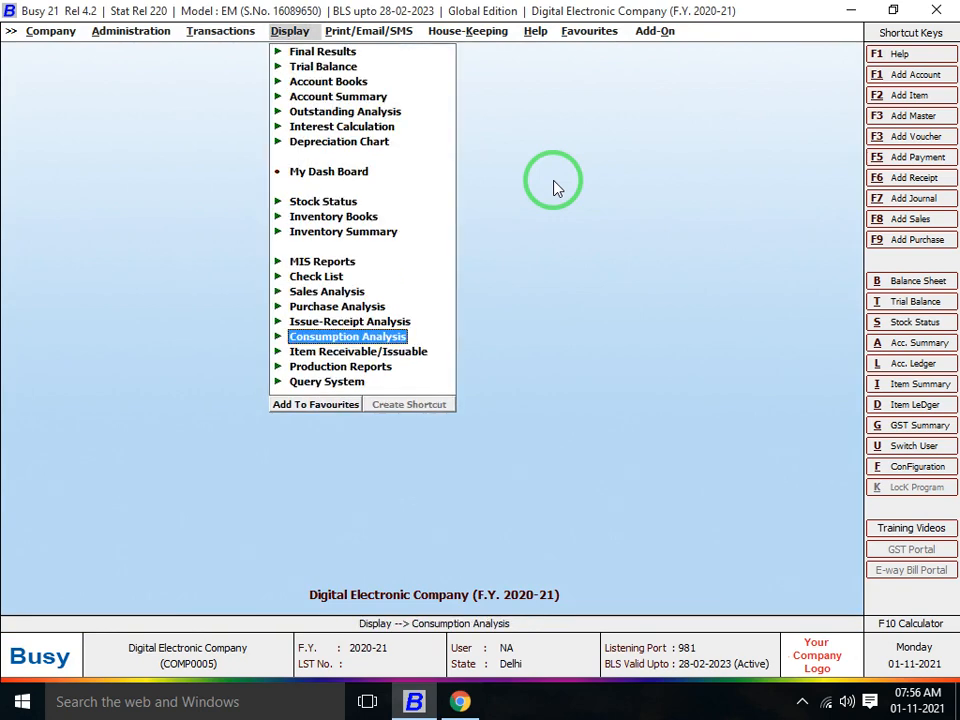
{"action": "key", "text": "Up"}
{"action": "key", "text": "Up"}
{"action": "key", "text": "Left"}
{"action": "key", "text": "Left"}
{"action": "key", "text": "Right"}
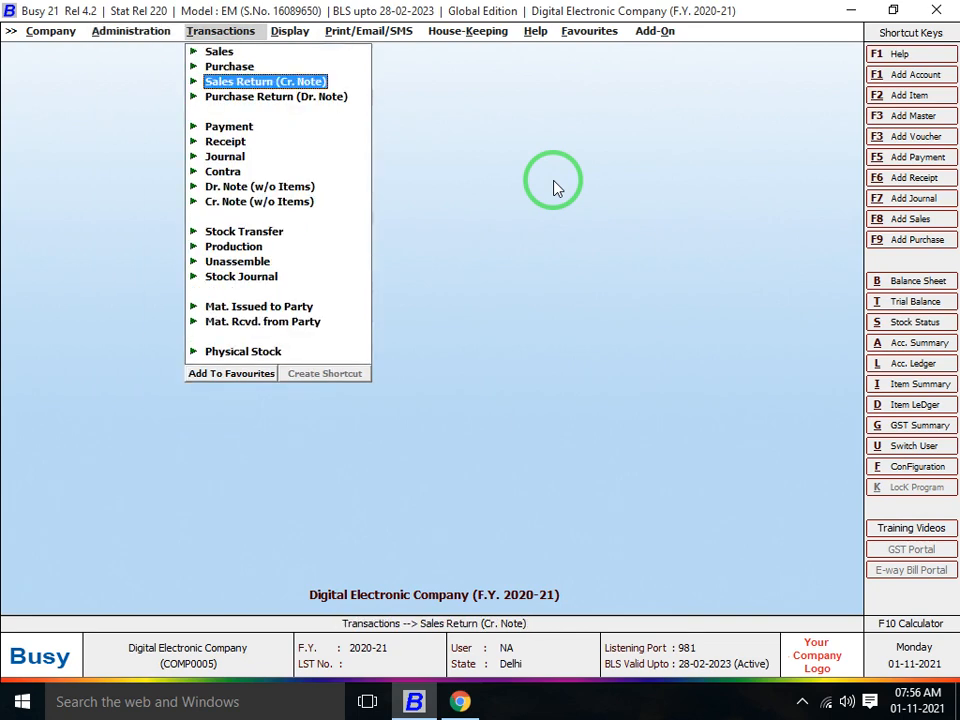
{"action": "key", "text": "Up"}
{"action": "key", "text": "Right"}
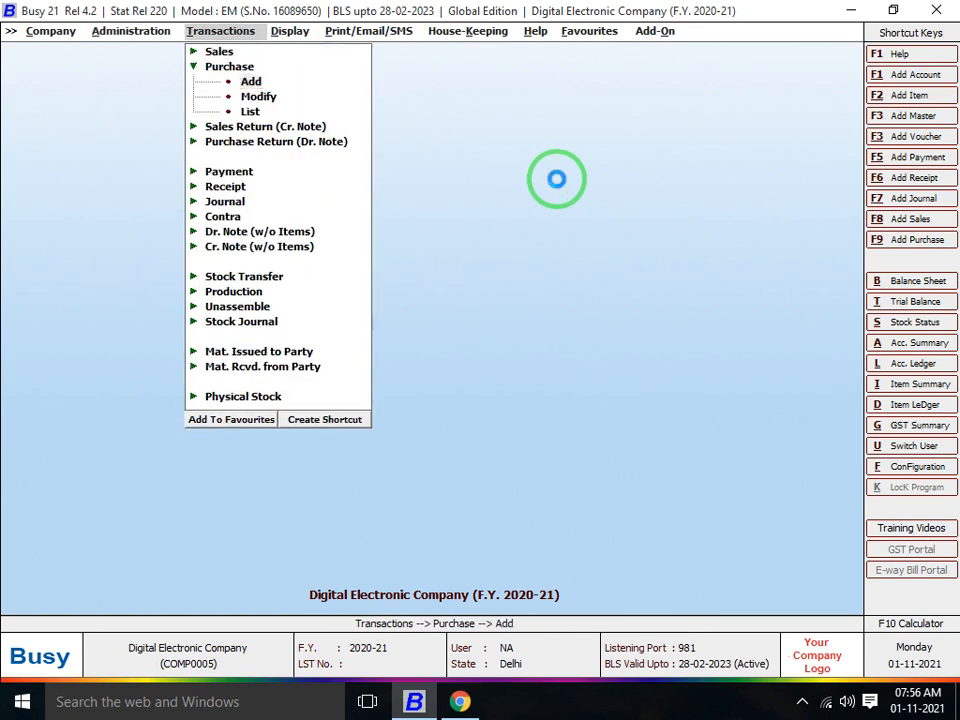
{"action": "key", "text": "Return"}
Date the voucher 01-04-2020, choose the supplier party, and open a new item master
{"action": "type", "text": "1-4"}
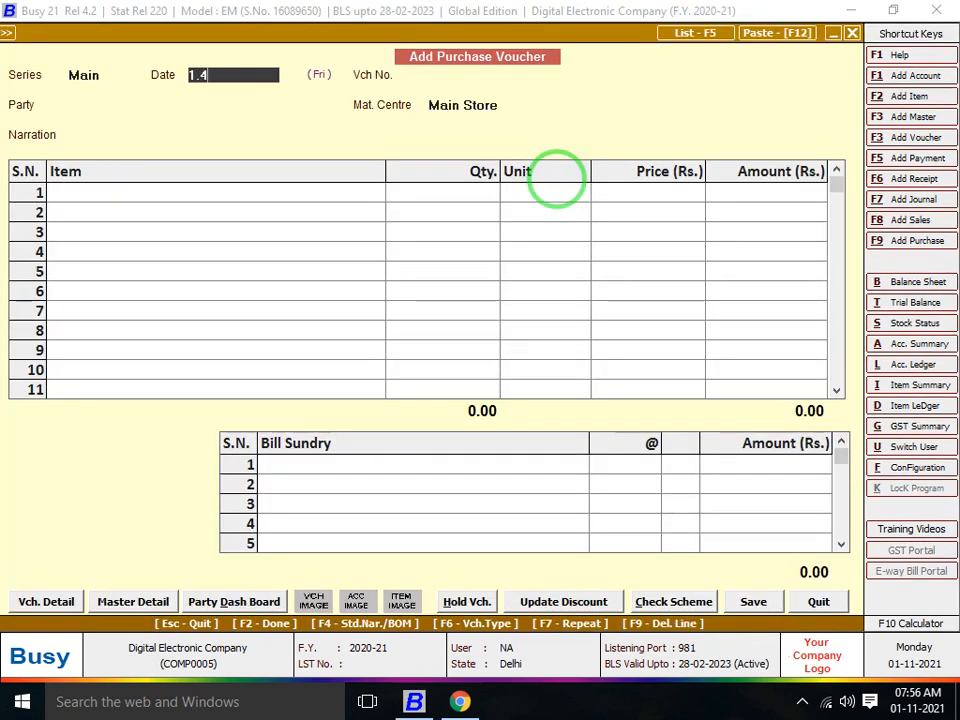
{"action": "key", "text": "Return"}
{"action": "key", "text": "Return"}
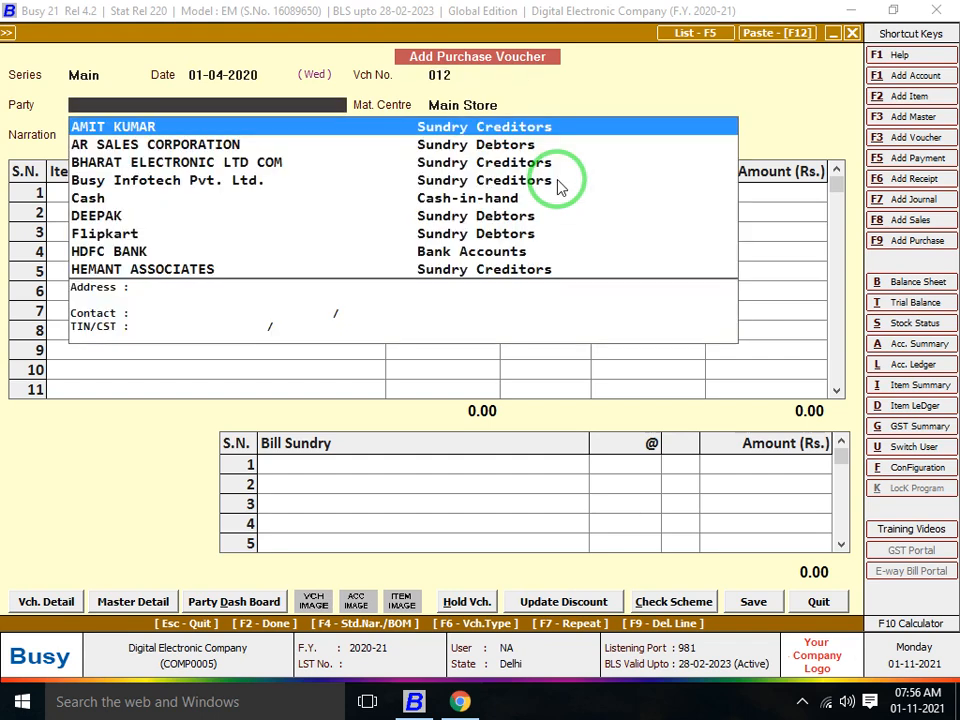
{"action": "key", "text": "Down"}
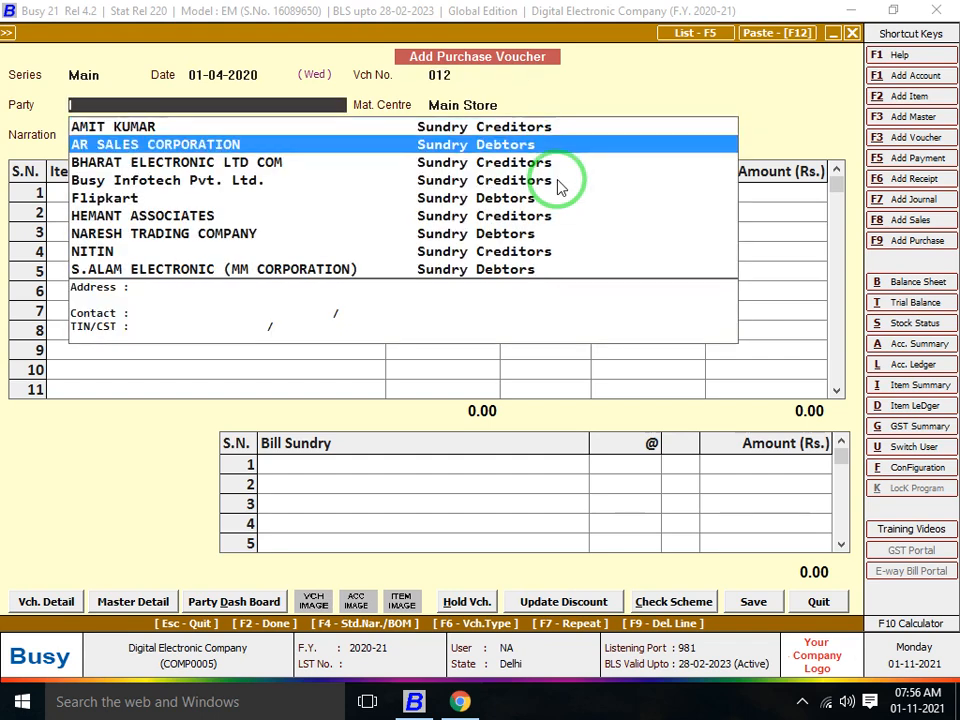
{"action": "key", "text": "Up"}
{"action": "key", "text": "Return"}
{"action": "key", "text": "Return"}
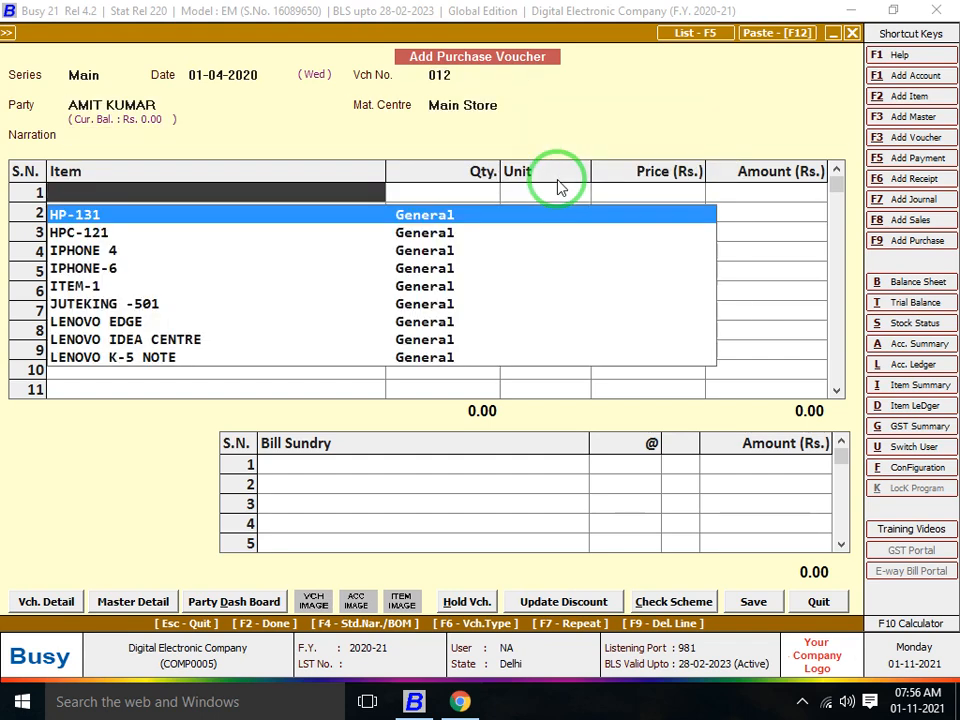
{"action": "type", "text": "S"}
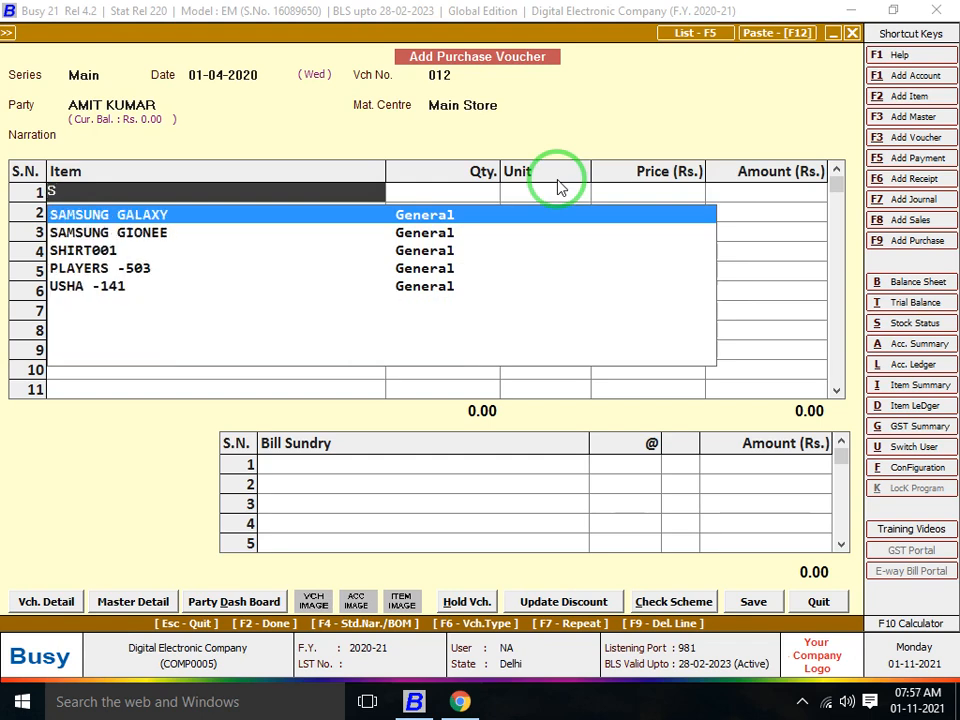
{"action": "type", "text": "HI"}
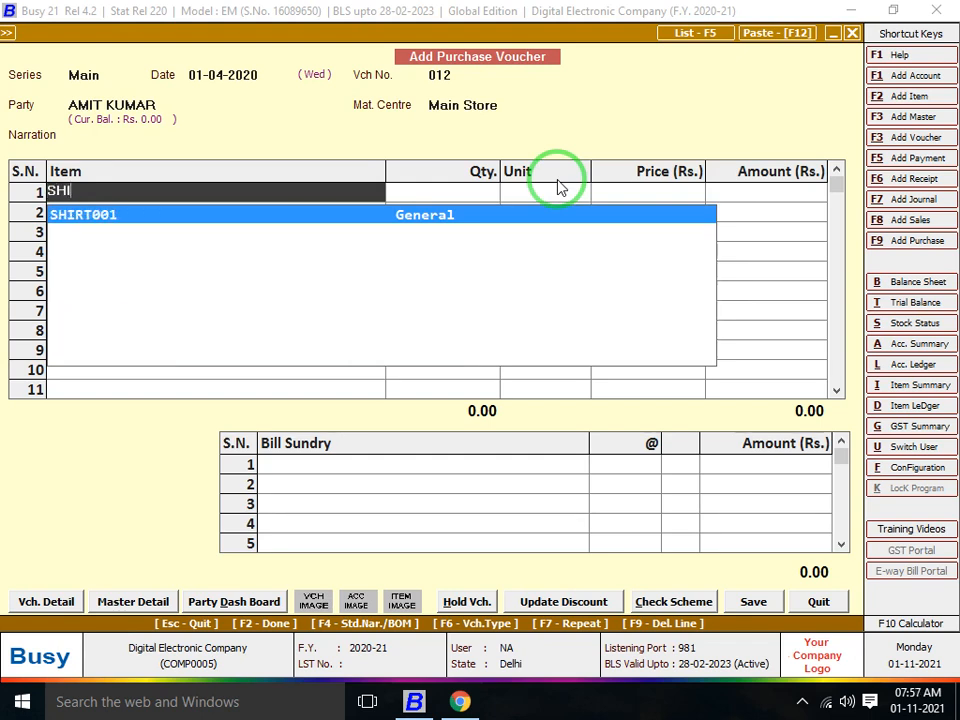
{"action": "key", "text": "F3"}
Create the new item SHIRT CLOTH in the General group with Metre as its unit
{"action": "type", "text": "SGIT"}
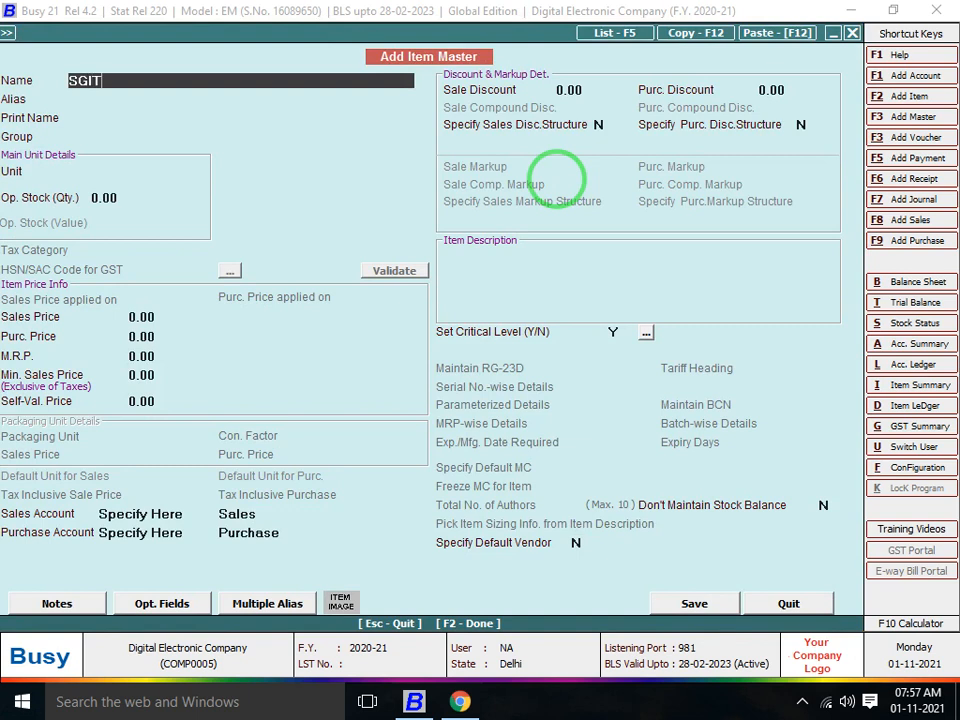
{"action": "key", "text": "BackSpace"}
{"action": "key", "text": "BackSpace"}
{"action": "key", "text": "BackSpace"}
{"action": "type", "text": "HIT"}
{"action": "key", "text": "BackSpace"}
{"action": "key", "text": "BackSpace"}
{"action": "type", "text": "HI"}
{"action": "key", "text": "BackSpace"}
{"action": "key", "text": "BackSpace"}
{"action": "type", "text": "IRT CLOTH"}
{"action": "key", "text": "Return"}
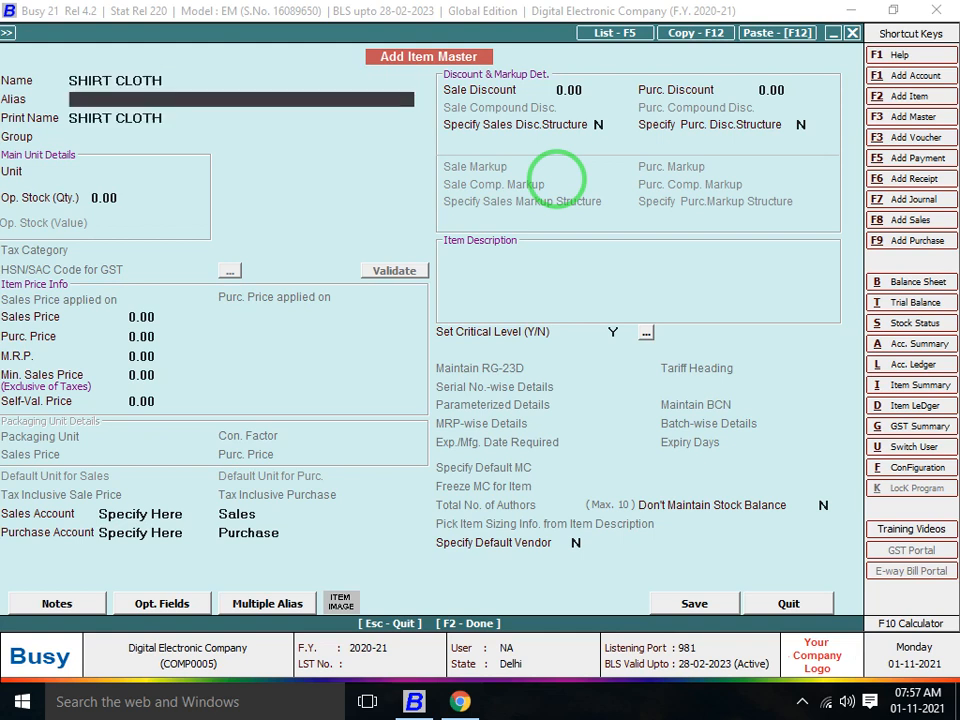
{"action": "key", "text": "Return"}
{"action": "key", "text": "Return"}
{"action": "type", "text": "N"}
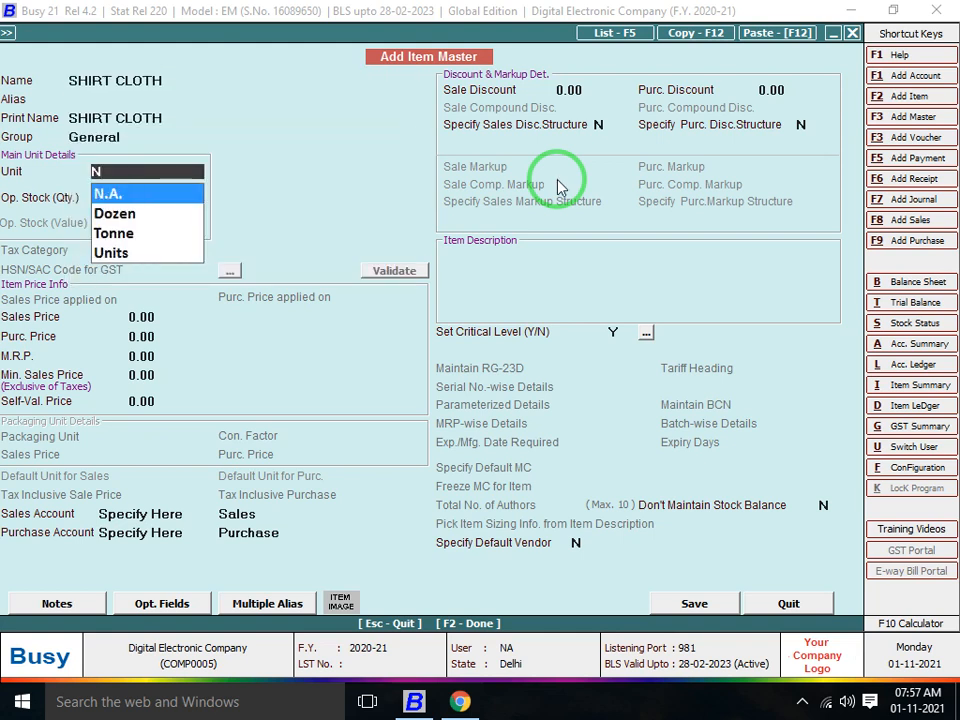
{"action": "key", "text": "BackSpace"}
{"action": "type", "text": "M"}
{"action": "key", "text": "Return"}
{"action": "key", "text": "Return"}
{"action": "key", "text": "Return"}
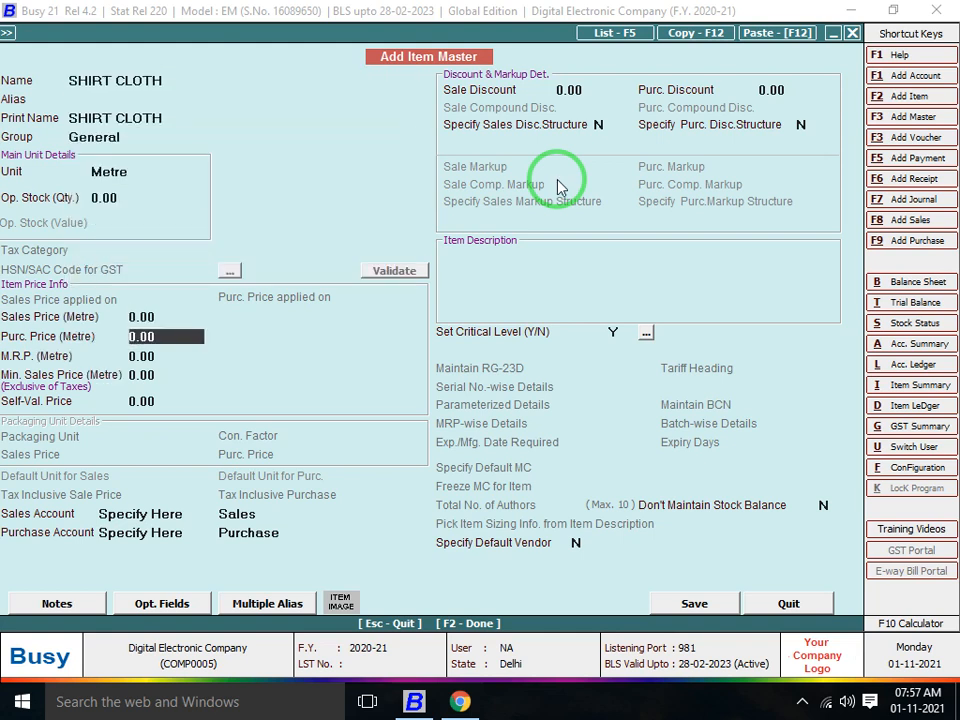
{"action": "key", "text": "Return"}
{"action": "key", "text": "F2"}
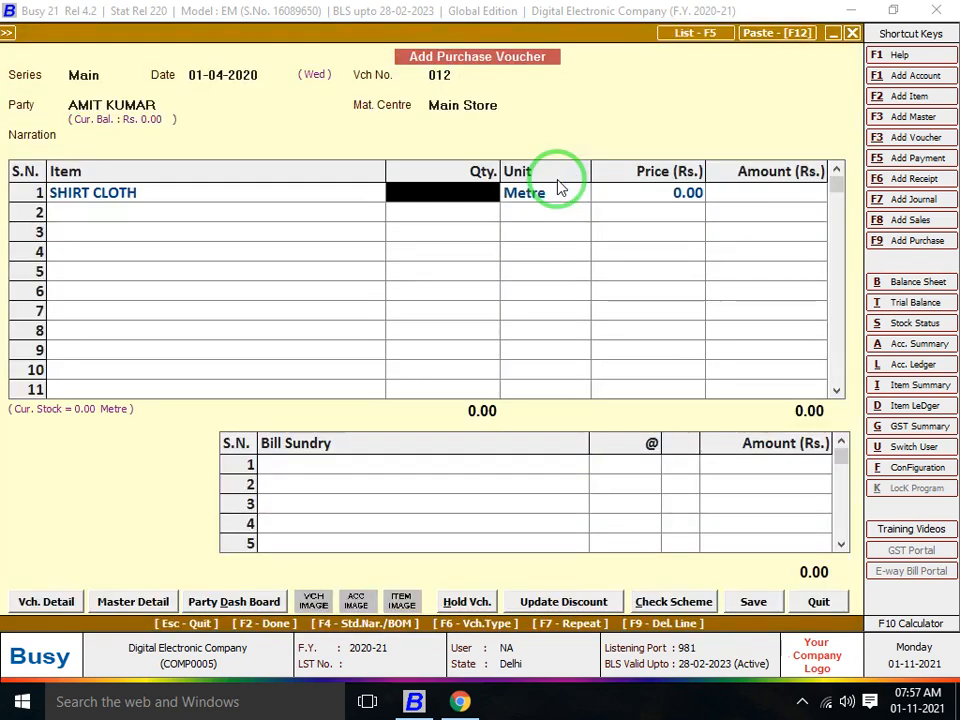
Enter 1,000 metres of SHIRT CLOTH at 100 and save the purchase voucher
{"action": "type", "text": "1,000"}
{"action": "key", "text": "Return"}
{"action": "key", "text": "Return"}
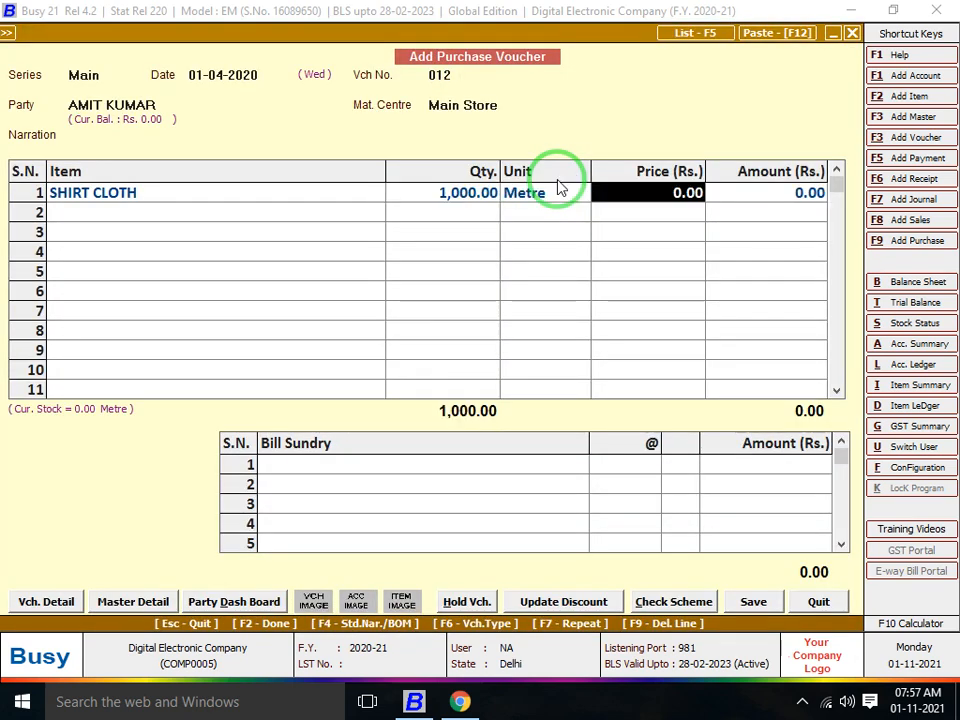
{"action": "type", "text": "100"}
{"action": "key", "text": "Return"}
{"action": "key", "text": "Return"}
{"action": "key", "text": "F2"}
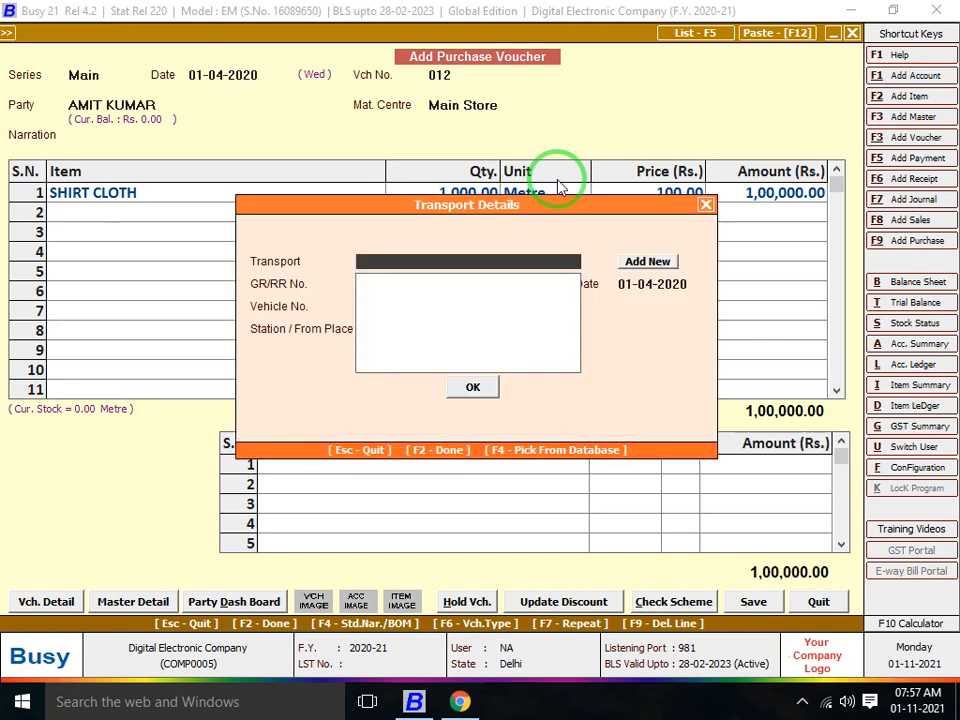
{"action": "key", "text": "F2"}
{"action": "key", "text": "Escape"}
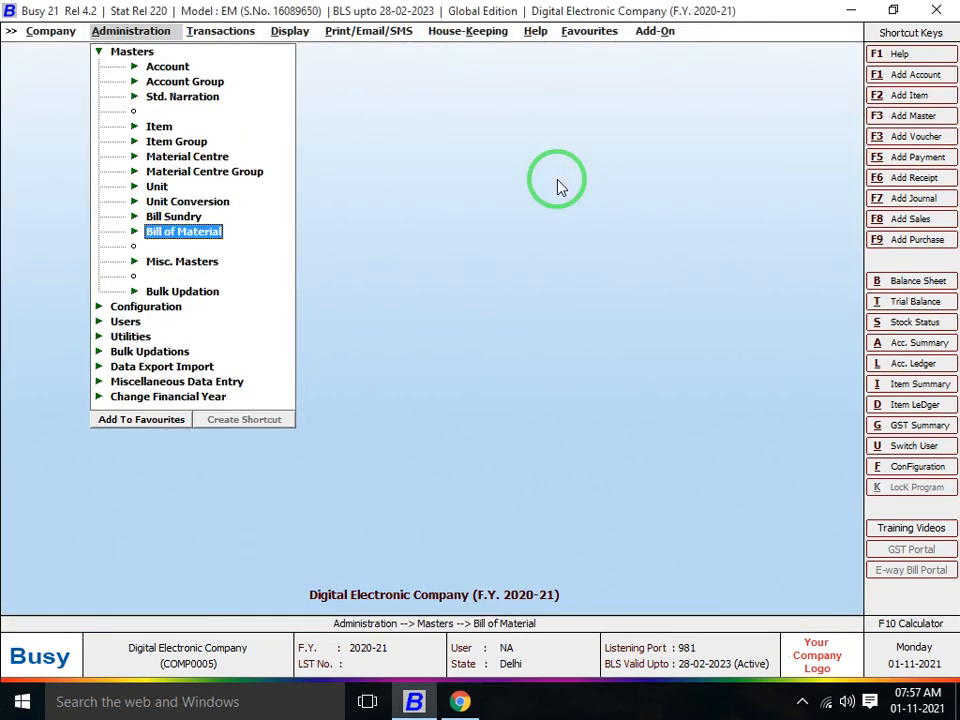
In the inventory features, set stock valuation to FIFO and turn on material-centre-wise stock maintenance
{"action": "key", "text": "Escape"}
{"action": "key", "text": "Down"}
{"action": "key", "text": "Return"}
{"action": "key", "text": "Return"}
{"action": "key", "text": "Down"}
{"action": "key", "text": "Down"}
{"action": "key", "text": "Down"}
{"action": "key", "text": "Down"}
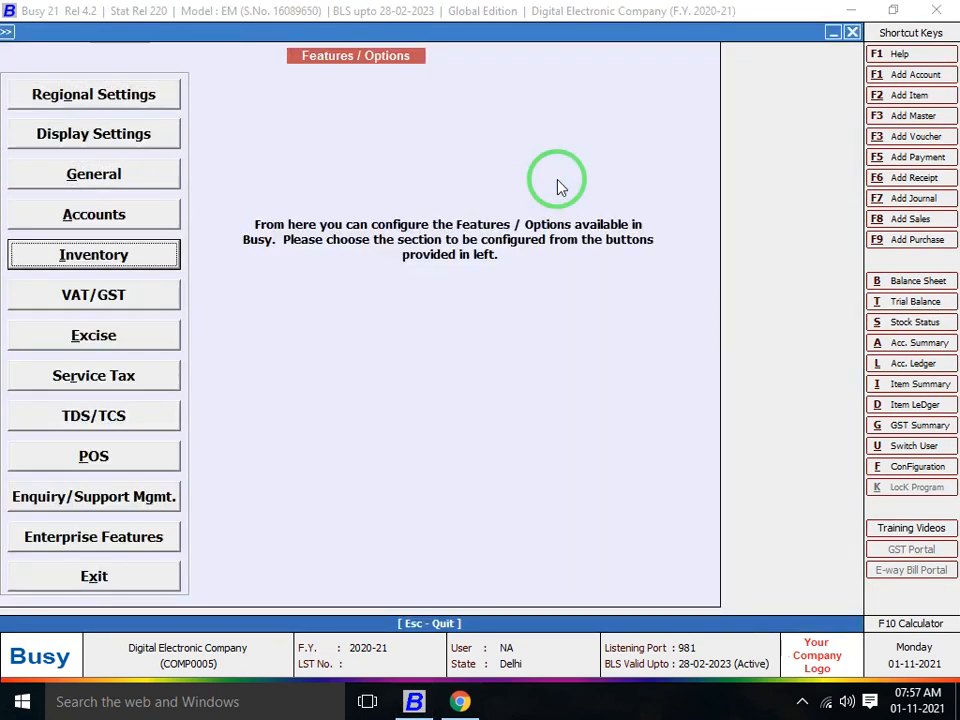
{"action": "key", "text": "Return"}
{"action": "left_click", "coordinate": [612, 74]}
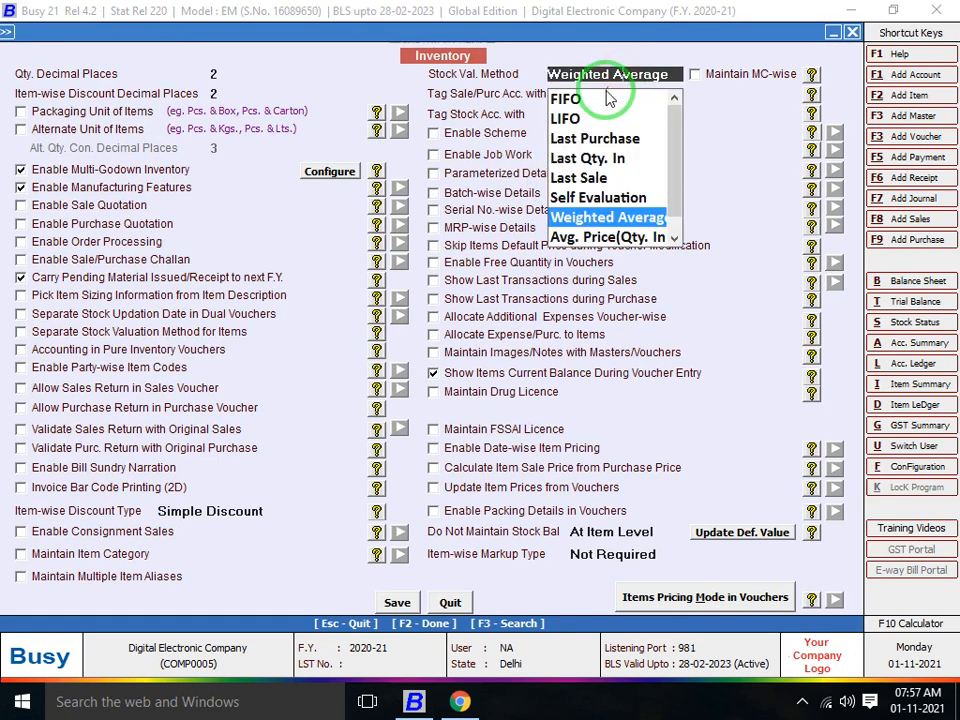
{"action": "left_click", "coordinate": [612, 97]}
{"action": "left_click", "coordinate": [611, 91]}
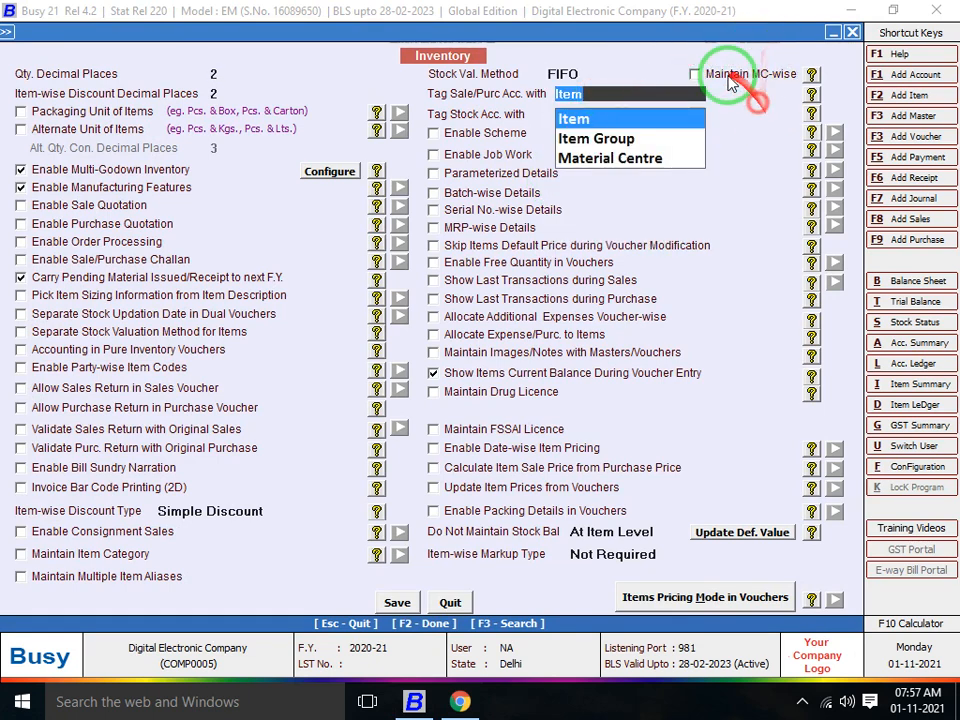
{"action": "left_click", "coordinate": [730, 76]}
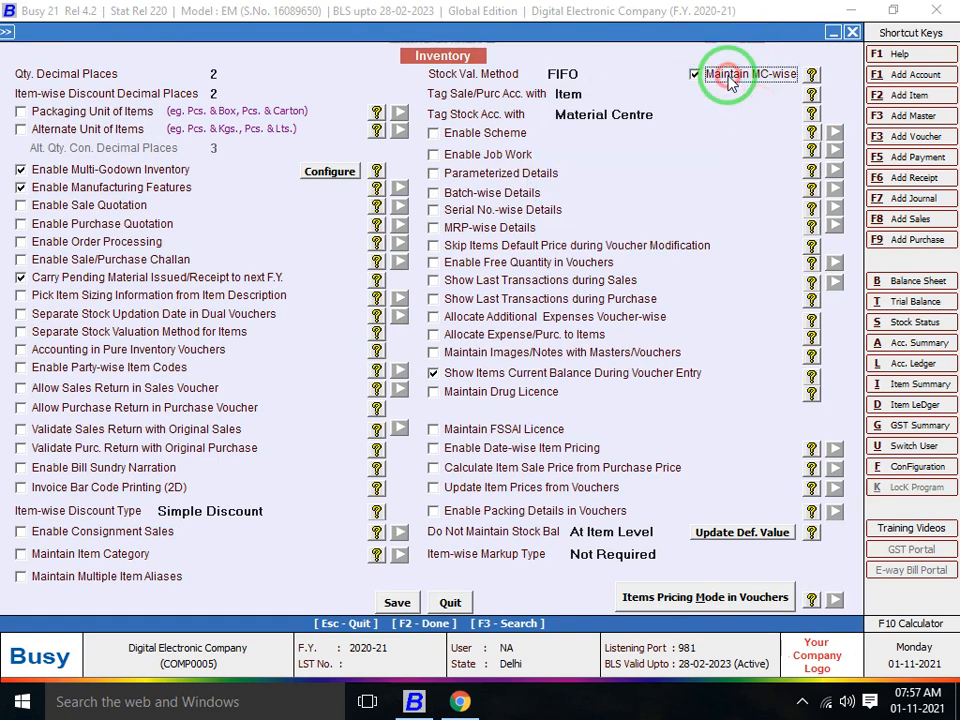
Enable job work with job IDs, raw material wastage and its voucher options, then save
{"action": "left_click", "coordinate": [489, 154]}
{"action": "left_click", "coordinate": [519, 150]}
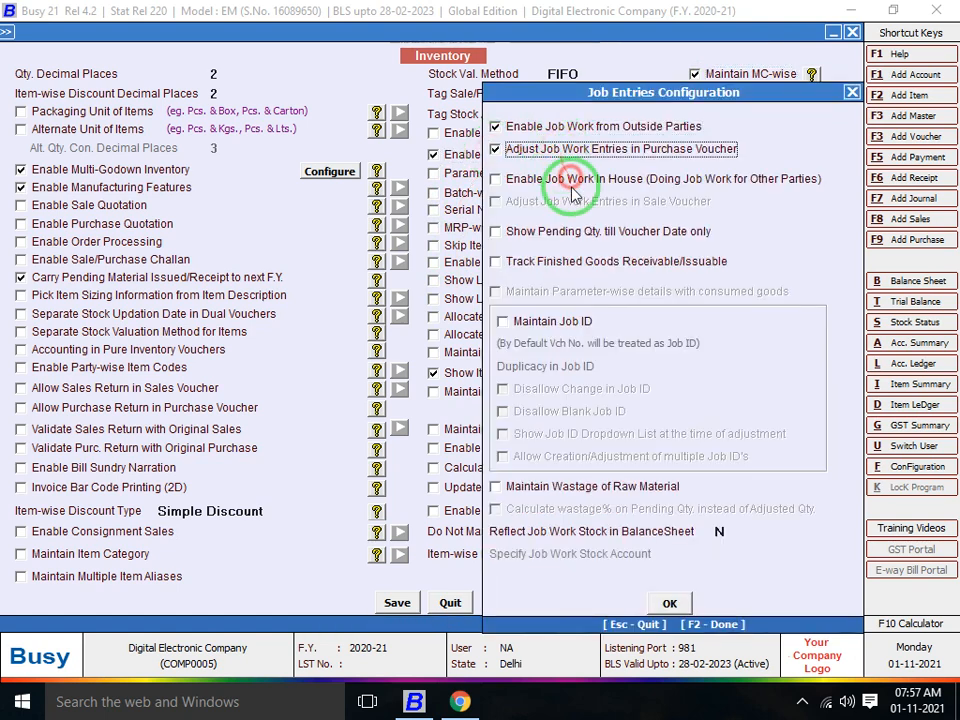
{"action": "left_click", "coordinate": [572, 183]}
{"action": "left_click", "coordinate": [578, 201]}
{"action": "left_click", "coordinate": [586, 231]}
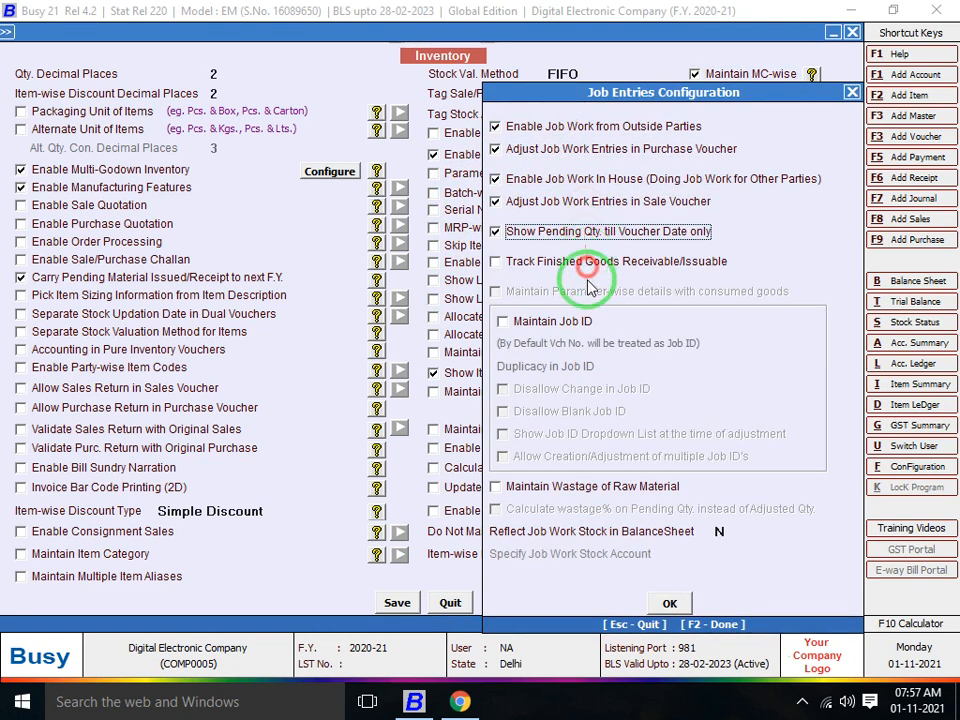
{"action": "left_click", "coordinate": [587, 264]}
{"action": "left_click", "coordinate": [576, 321]}
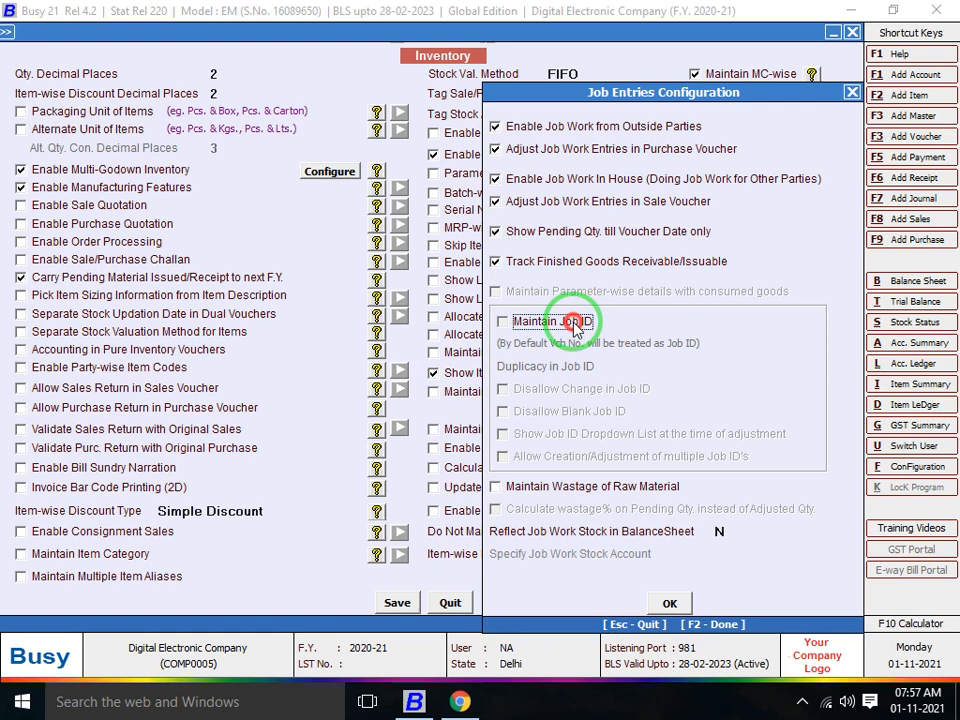
{"action": "left_click", "coordinate": [553, 487]}
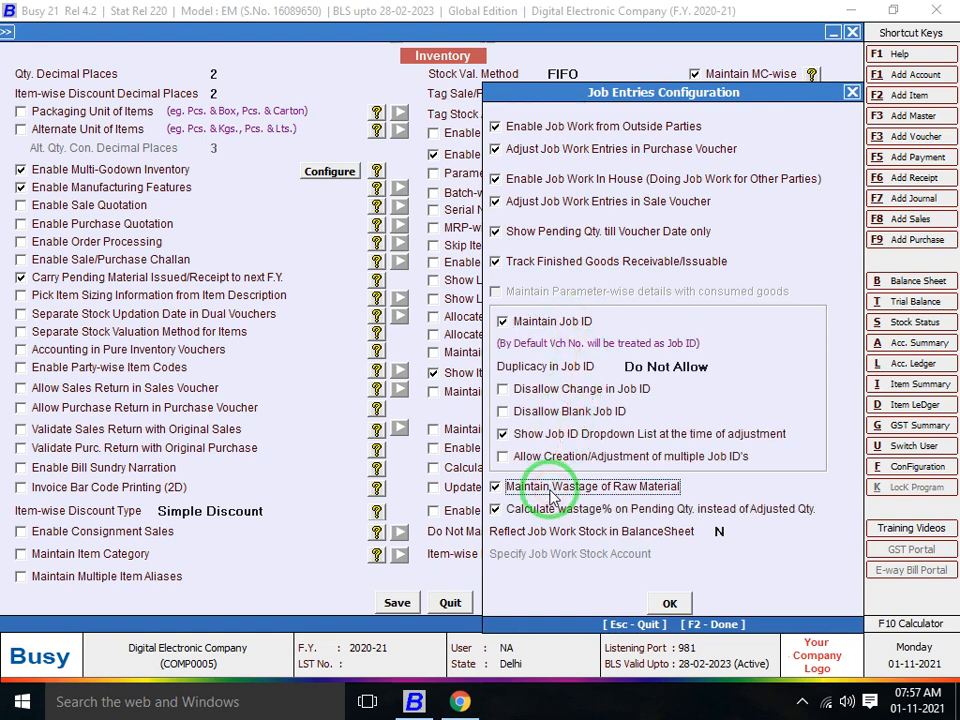
{"action": "key", "text": "Escape"}
{"action": "key", "text": "Return"}
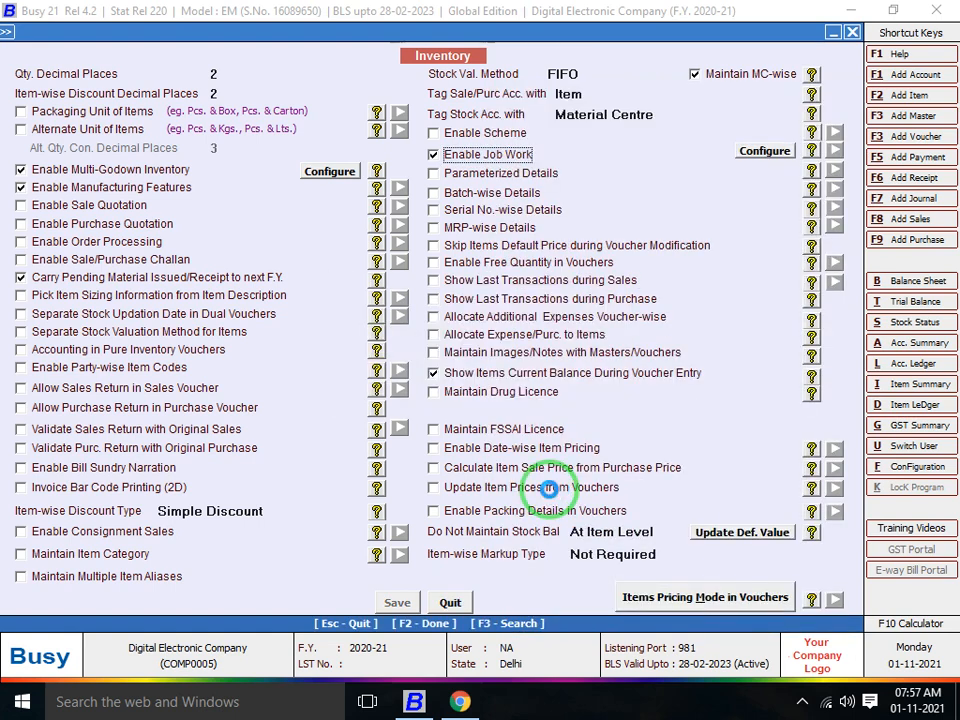
{"action": "key", "text": "F2"}
{"action": "key", "text": "Escape"}
{"action": "key", "text": "Escape"}
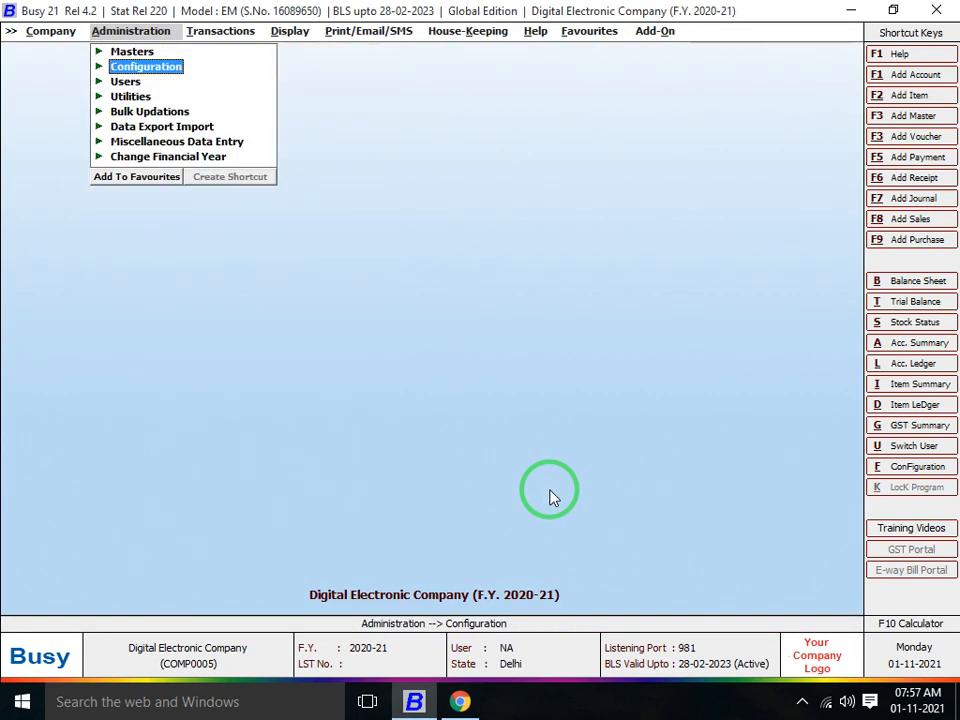
Start a Material Issued voucher dated 10-04-2020 of type Issued for Job Work
{"action": "key", "text": "Right"}
{"action": "key", "text": "Down"}
{"action": "key", "text": "Down"}
{"action": "key", "text": "Down"}
{"action": "key", "text": "Down"}
{"action": "key", "text": "Down"}
{"action": "key", "text": "Down"}
{"action": "key", "text": "Down"}
{"action": "key", "text": "Down"}
{"action": "key", "text": "Down"}
{"action": "key", "text": "Down"}
{"action": "key", "text": "Down"}
{"action": "key", "text": "Down"}
{"action": "key", "text": "Down"}
{"action": "key", "text": "Down"}
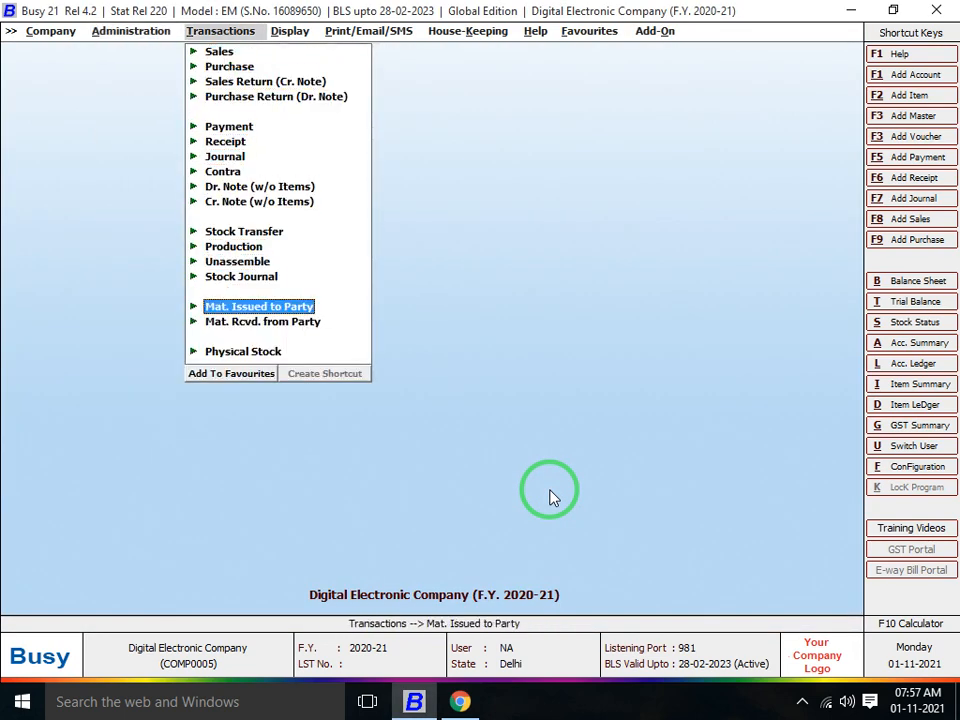
{"action": "key", "text": "Return"}
{"action": "key", "text": "Return"}
{"action": "key", "text": "Return"}
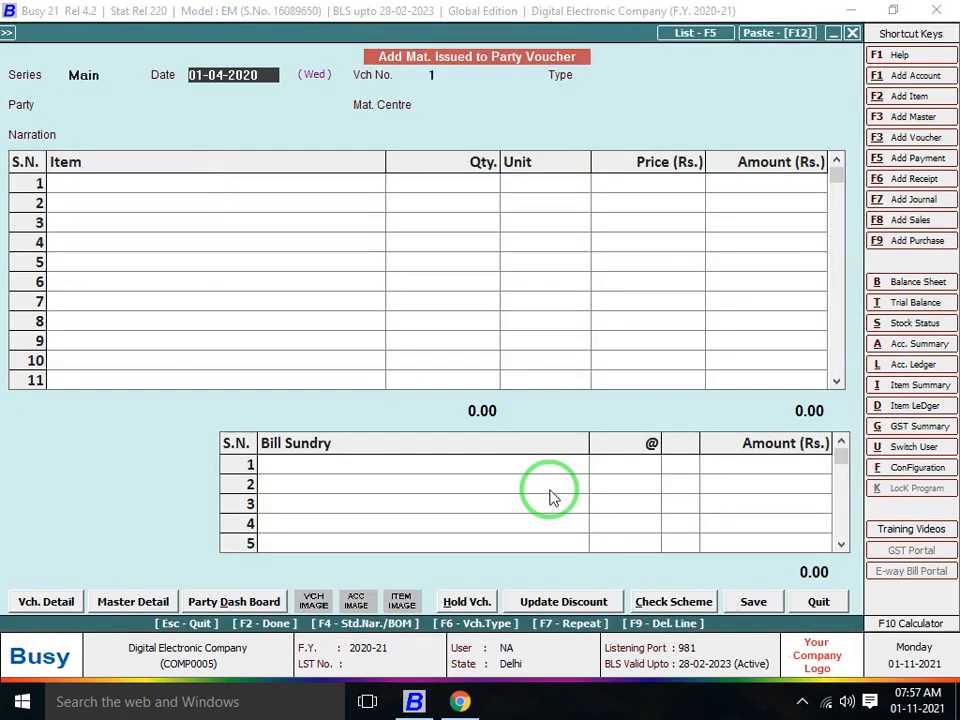
{"action": "type", "text": "10"}
{"action": "key", "text": "Return"}
{"action": "key", "text": "Down"}
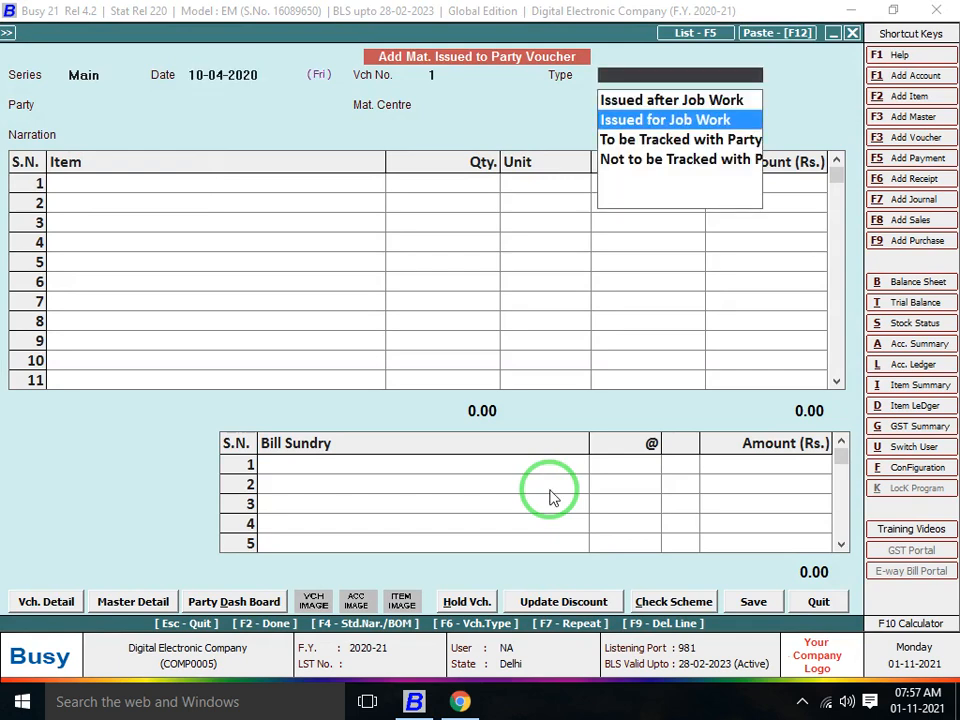
{"action": "key", "text": "Return"}
{"action": "key", "text": "F3"}
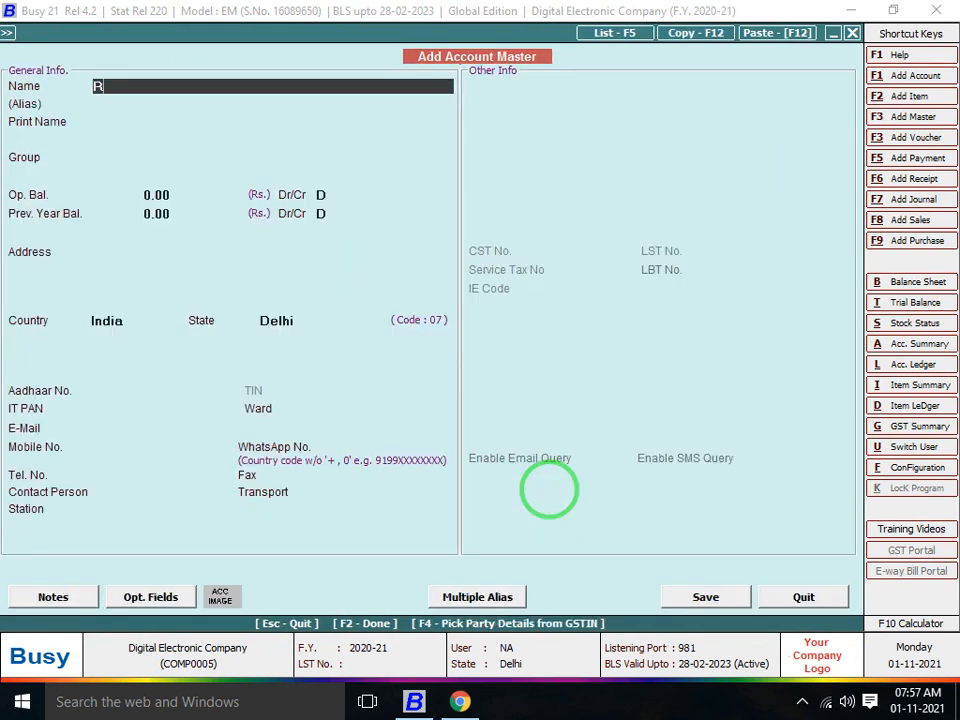
{"action": "key", "text": "Return"}
{"action": "key", "text": "Return"}
{"action": "key", "text": "Return"}
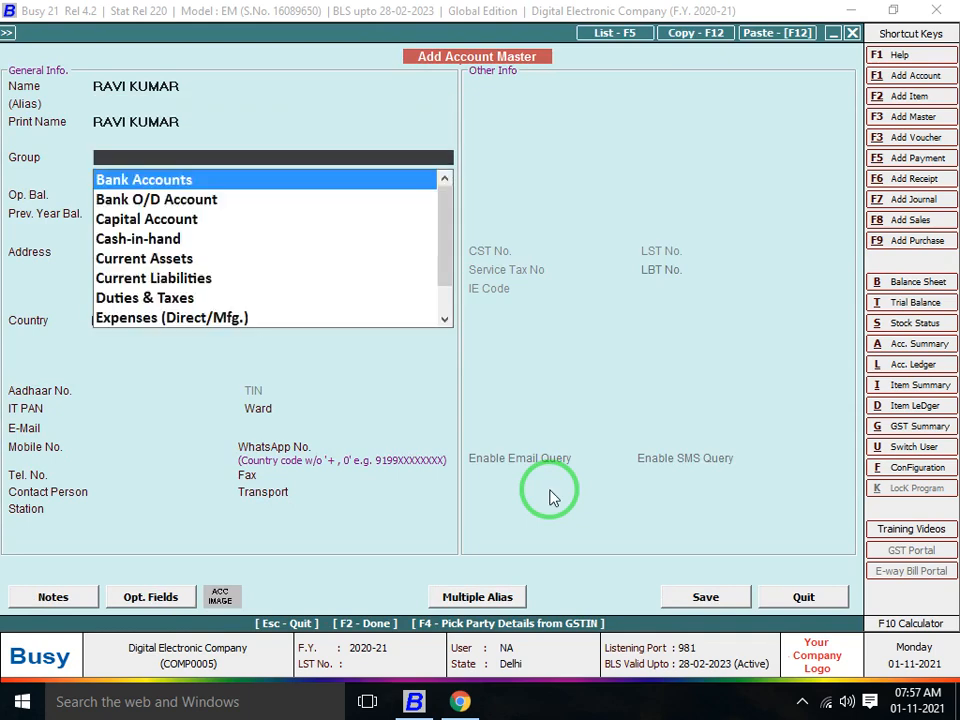
{"action": "type", "text": "SUN"}
{"action": "key", "text": "Return"}
{"action": "key", "text": "Return"}
{"action": "key", "text": "Return"}
{"action": "key", "text": "Return"}
{"action": "key", "text": "Return"}
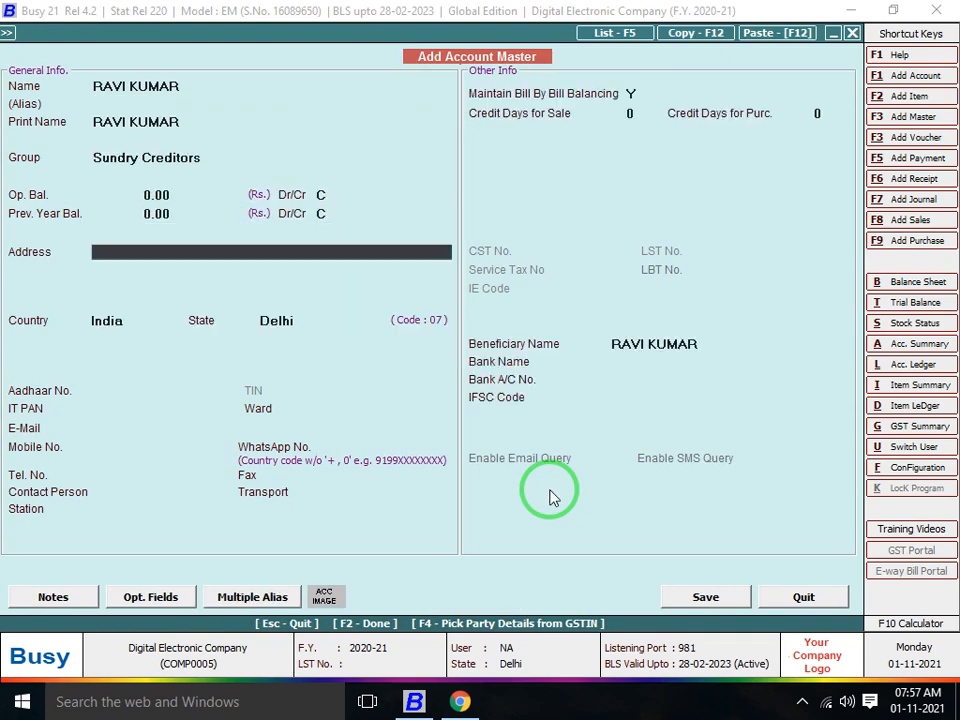
{"action": "key", "text": "F2"}
{"action": "key", "text": "Return"}
{"action": "key", "text": "Return"}
{"action": "key", "text": "Return"}
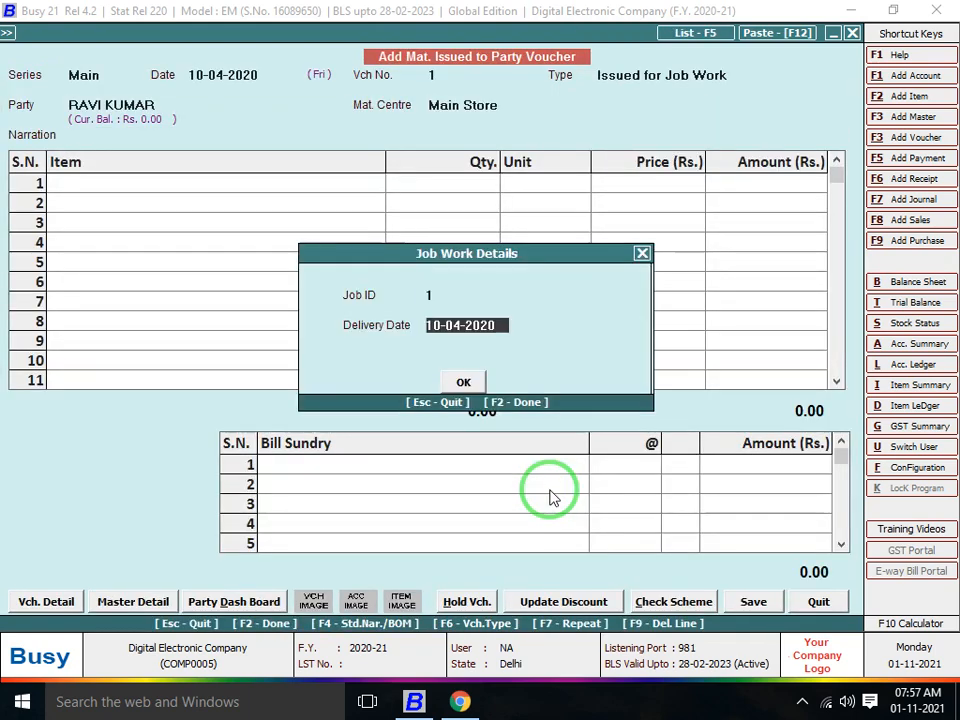
{"action": "key", "text": "Return"}
{"action": "key", "text": "Return"}
Issue 1,000 Metre of SHIRT CLOTH on the voucher and save it
{"action": "type", "text": "SHIRT"}
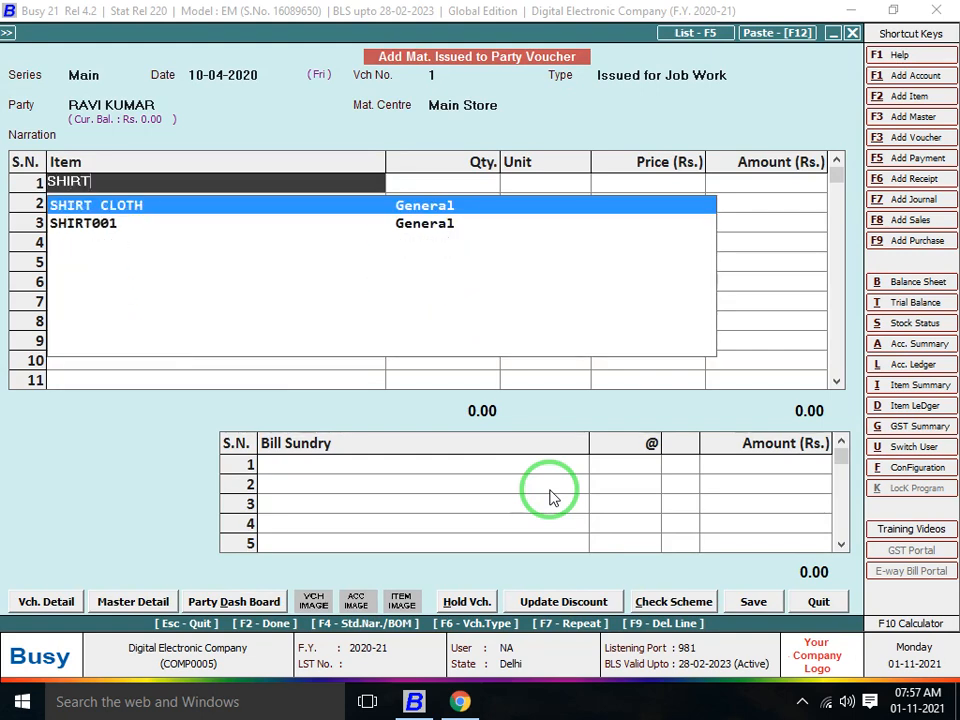
{"action": "key", "text": "Return"}
{"action": "type", "text": "100"}
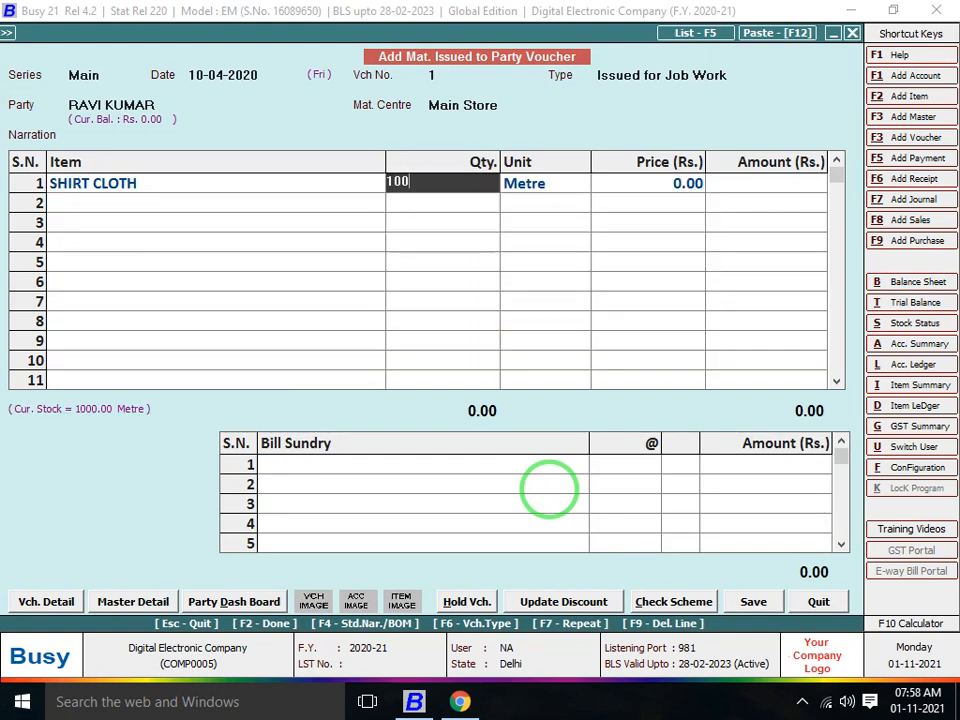
{"action": "key", "text": "Return"}
{"action": "key", "text": "Return"}
{"action": "key", "text": "Return"}
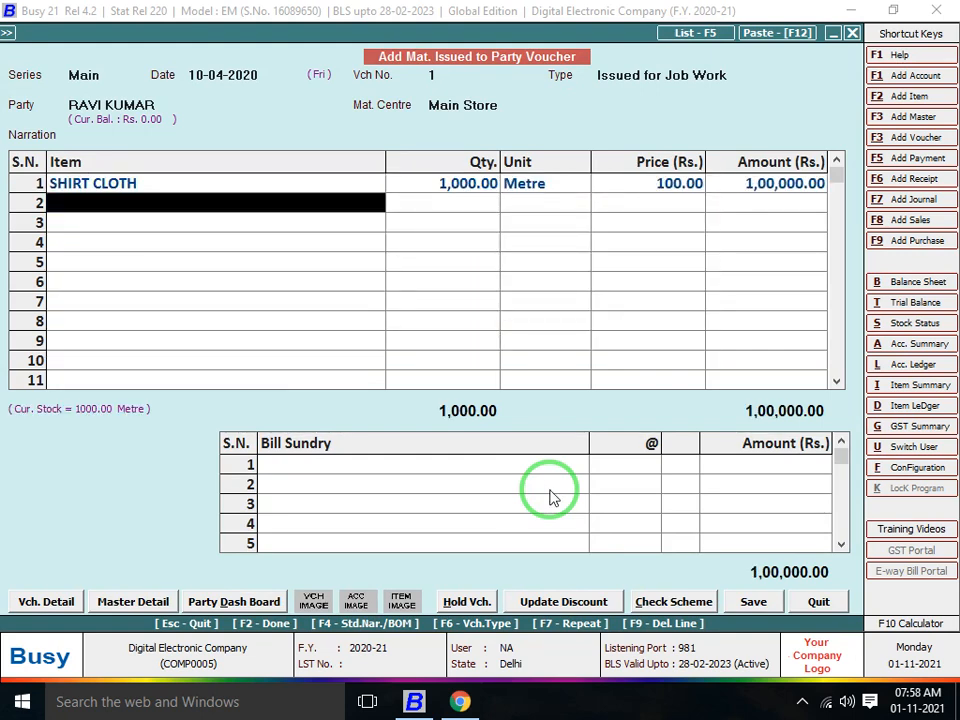
{"action": "key", "text": "Return"}
{"action": "key", "text": "Return"}
{"action": "key", "text": "Escape"}
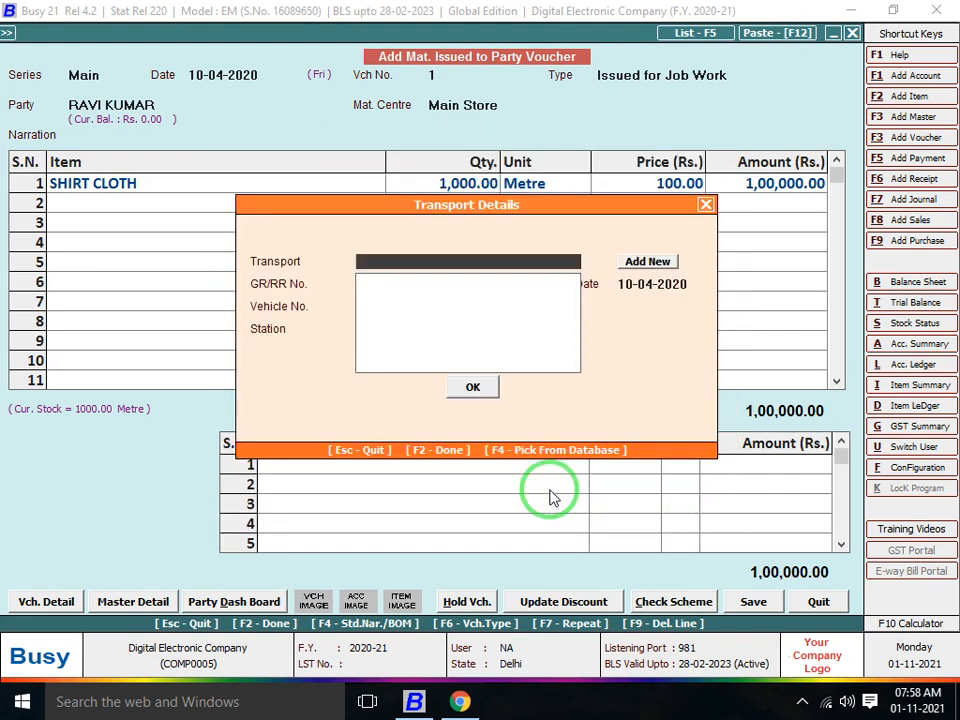
{"action": "key", "text": "F2"}
{"action": "key", "text": "Return"}
{"action": "key", "text": "Escape"}
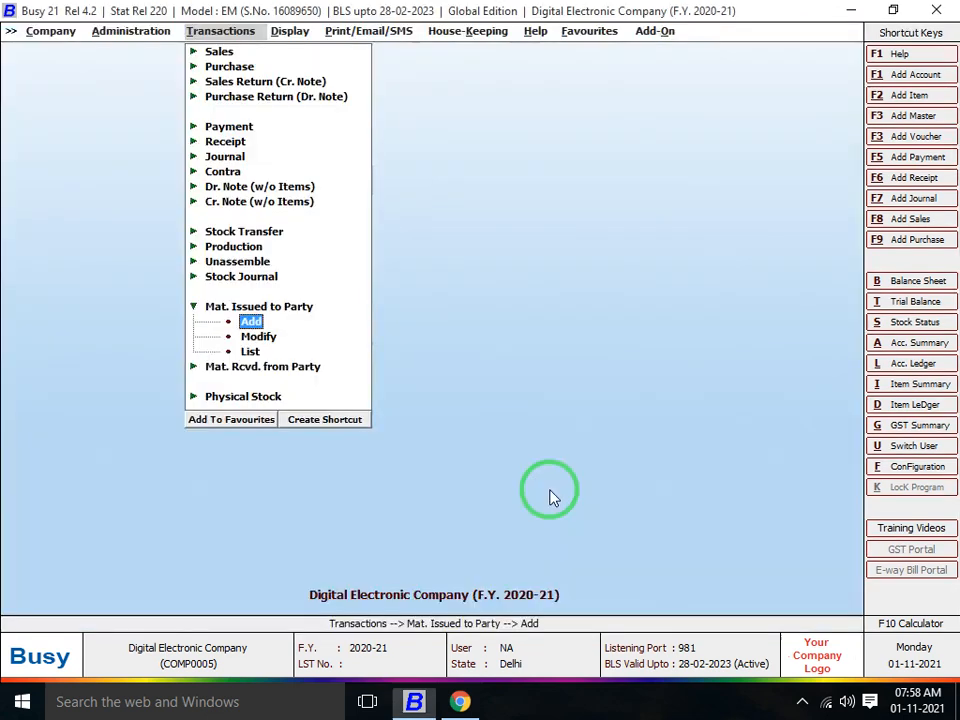
Start a Material Received voucher dated 25-04-2020 of type Received after Job Work
{"action": "key", "text": "Right"}
{"action": "key", "text": "Left"}
{"action": "key", "text": "Up"}
{"action": "key", "text": "Down"}
{"action": "key", "text": "Down"}
{"action": "key", "text": "Return"}
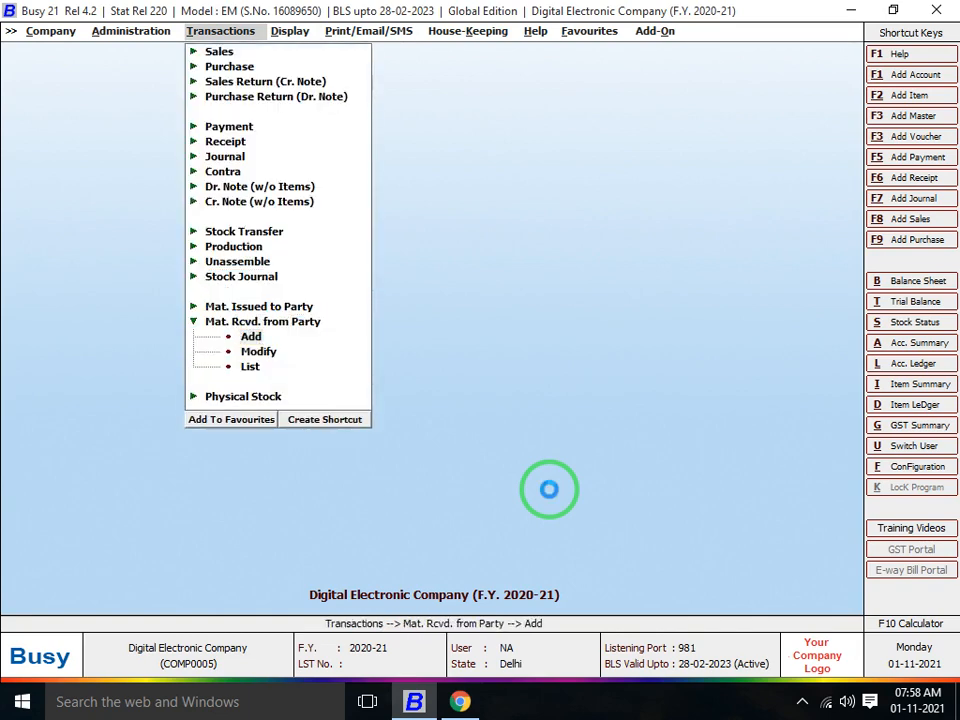
{"action": "key", "text": "Return"}
{"action": "key", "text": "Return"}
{"action": "type", "text": "25"}
{"action": "key", "text": "Return"}
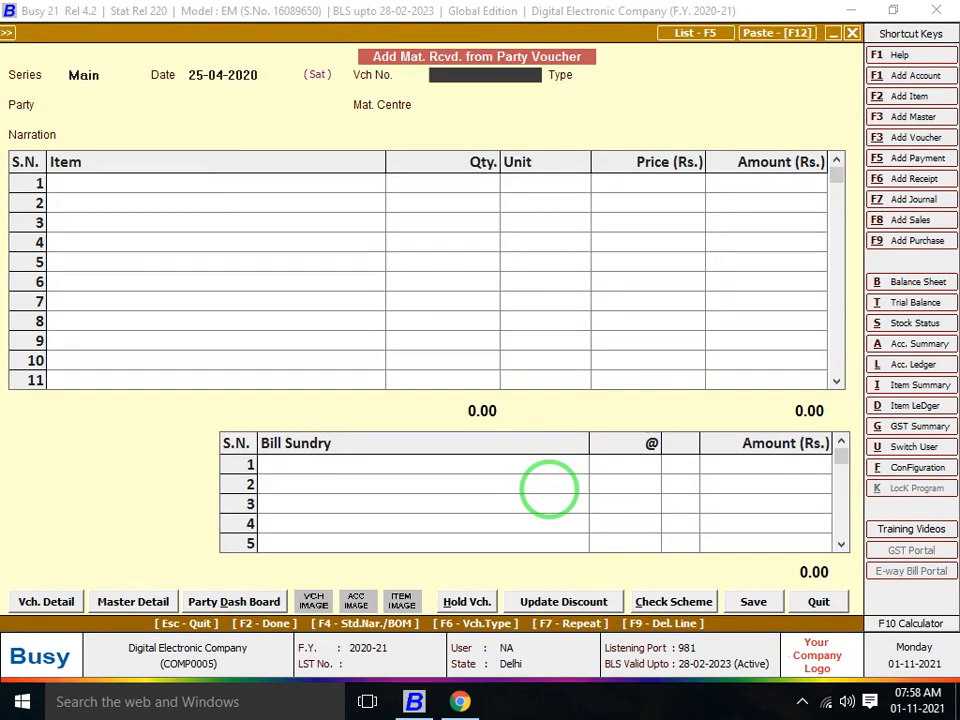
{"action": "key", "text": "Return"}
{"action": "key", "text": "Down"}
{"action": "key", "text": "Down"}
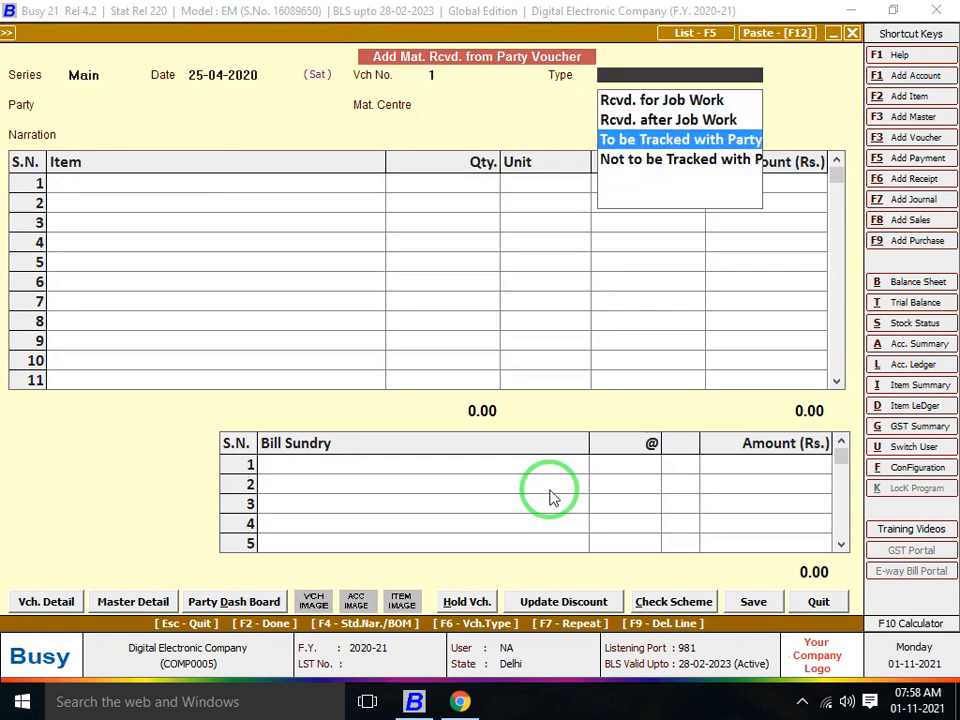
{"action": "key", "text": "Up"}
{"action": "key", "text": "Return"}
{"action": "type", "text": "RAVI"}
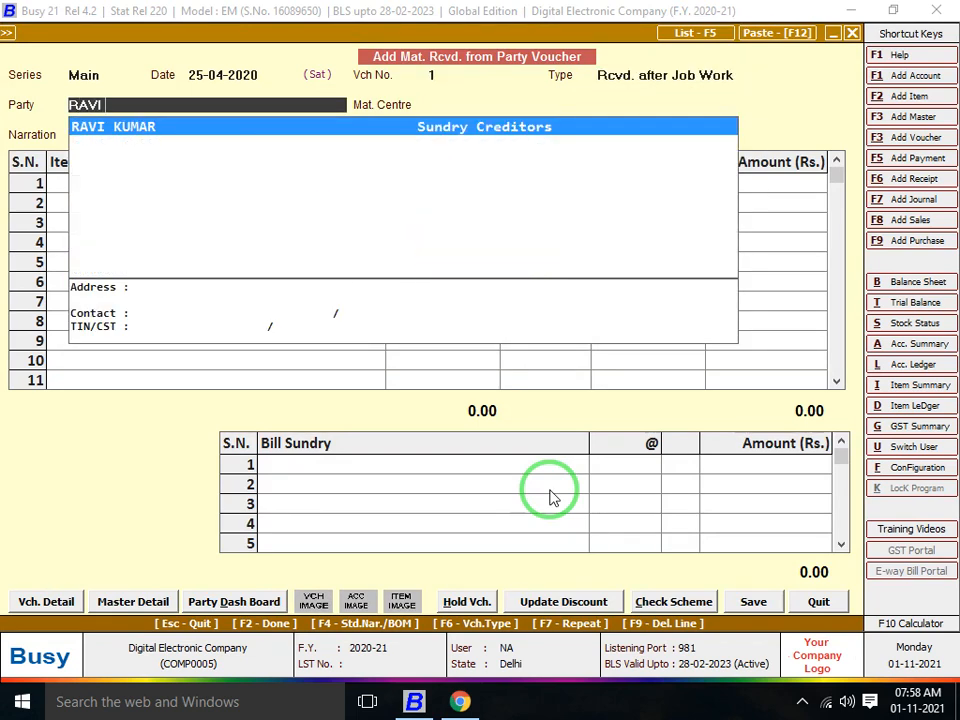
{"action": "key", "text": "Return"}
{"action": "key", "text": "Return"}
{"action": "key", "text": "Return"}
{"action": "type", "text": "SHIR"}
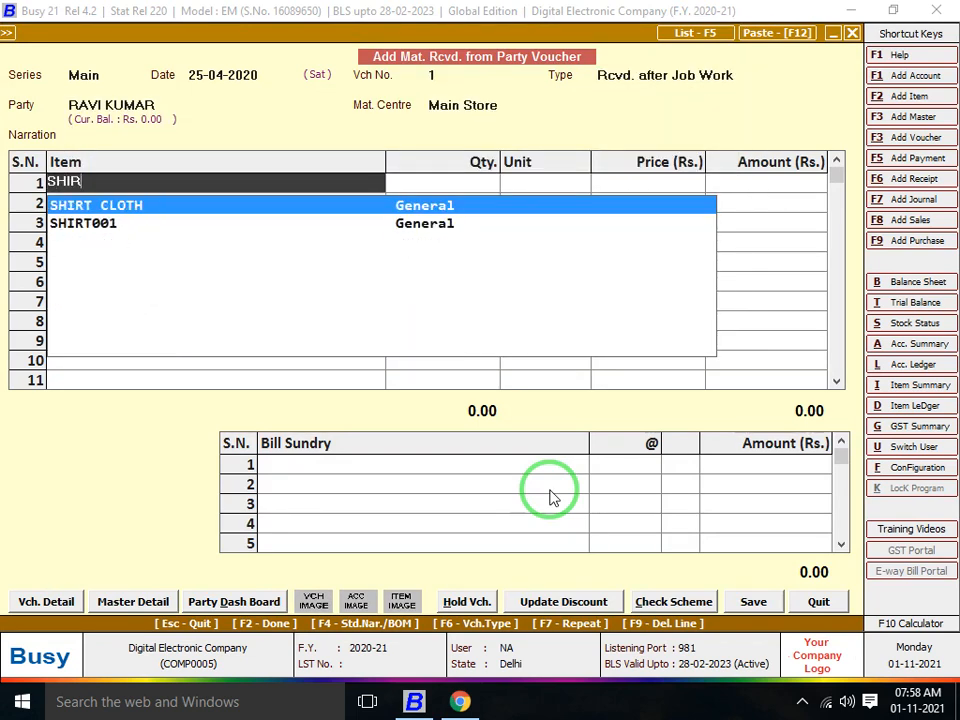
{"action": "key", "text": "Down"}
{"action": "key", "text": "Return"}
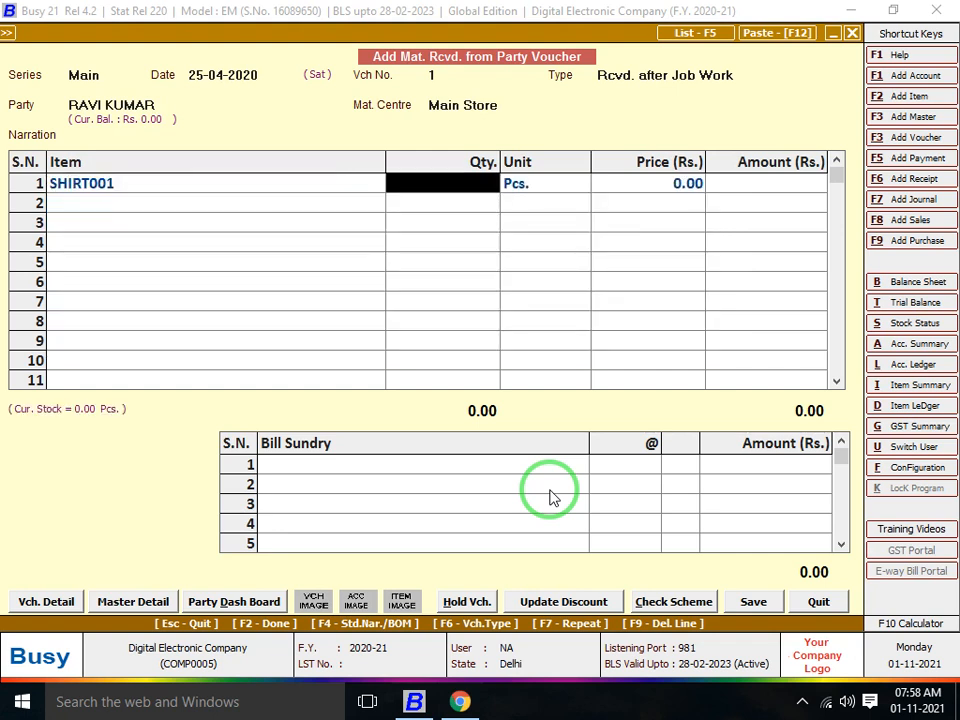
{"action": "type", "text": "5"}
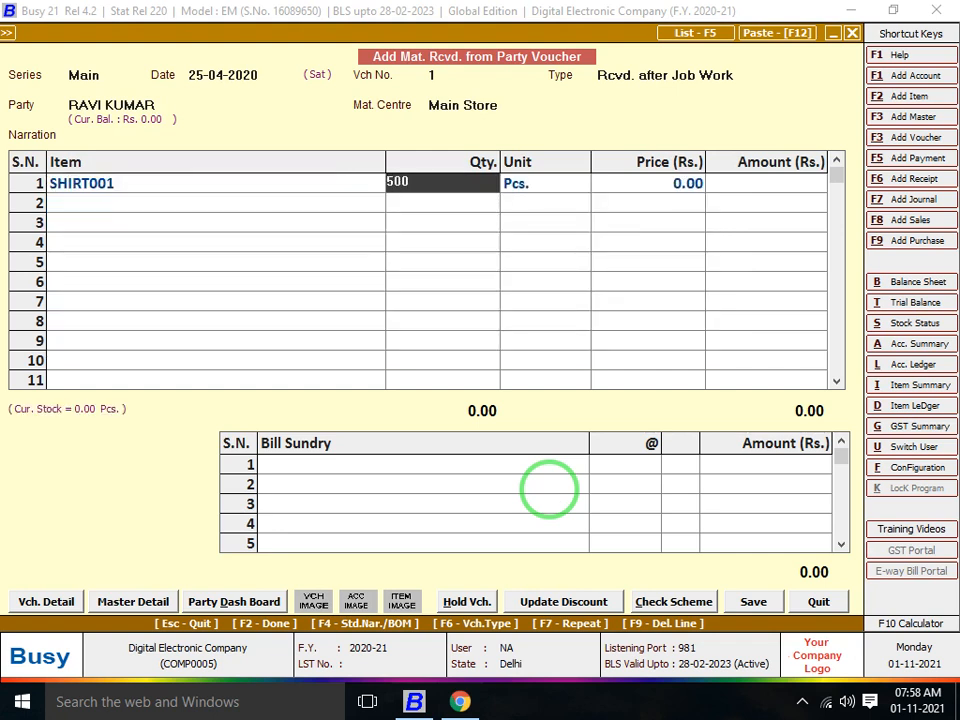
{"action": "type", "text": "00"}
{"action": "key", "text": "Return"}
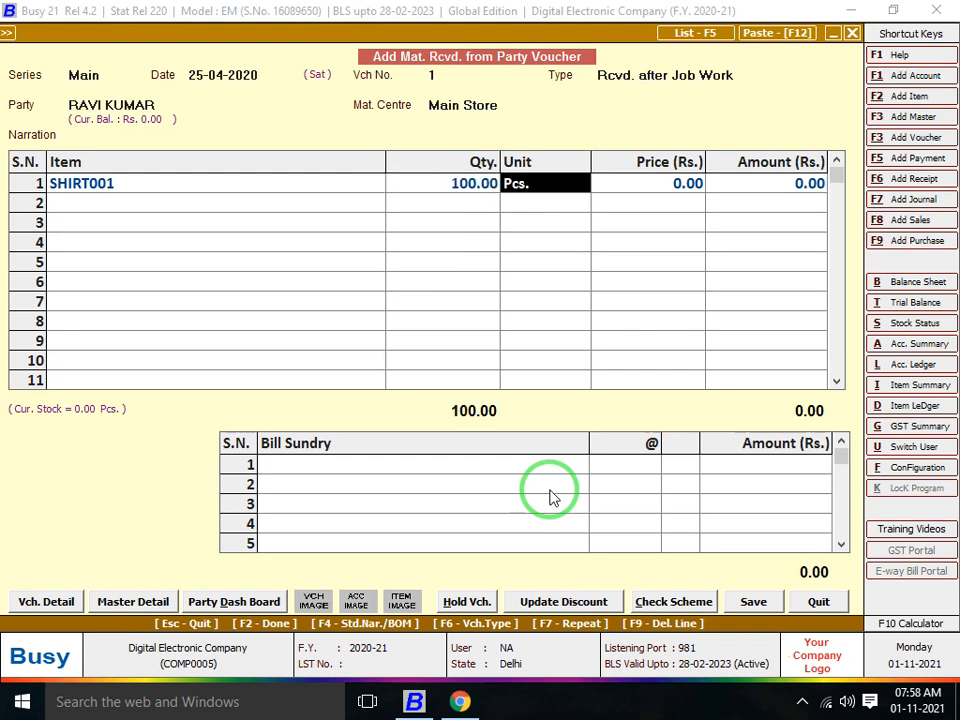
{"action": "key", "text": "Return"}
{"action": "key", "text": "Return"}
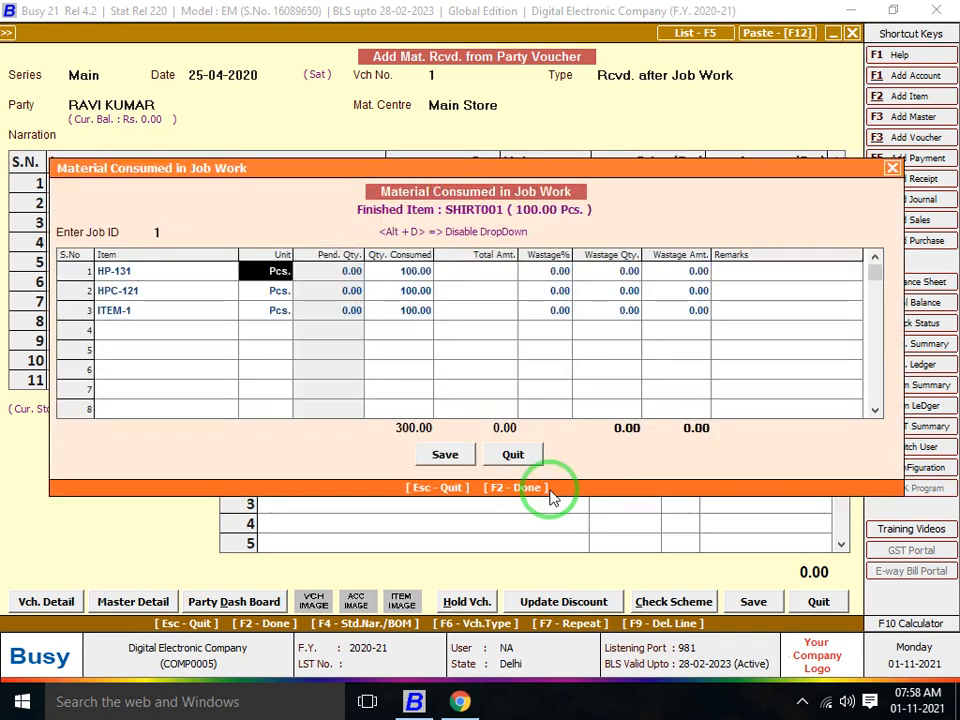
{"action": "key", "text": "Escape"}
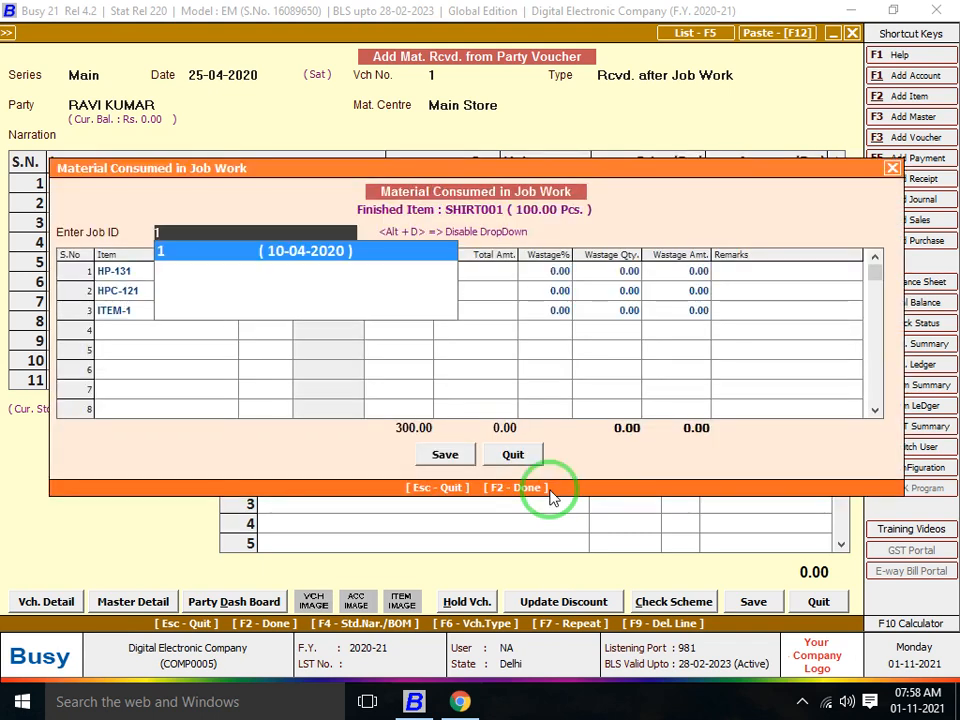
{"action": "key", "text": "Return"}
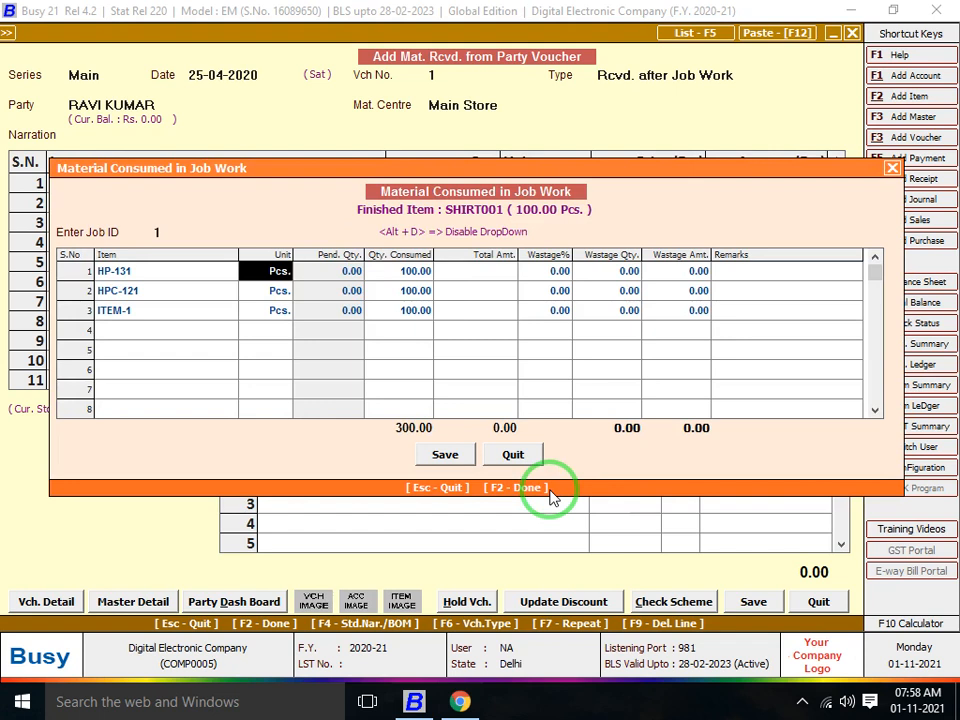
Accept job 1's consumed materials: 100 each of HP-131, HPC-121 and ITEM-1
{"action": "key", "text": "Left"}
{"action": "key", "text": "Right"}
{"action": "key", "text": "Right"}
{"action": "key", "text": "Left"}
{"action": "key", "text": "Escape"}
{"action": "key", "text": "Return"}
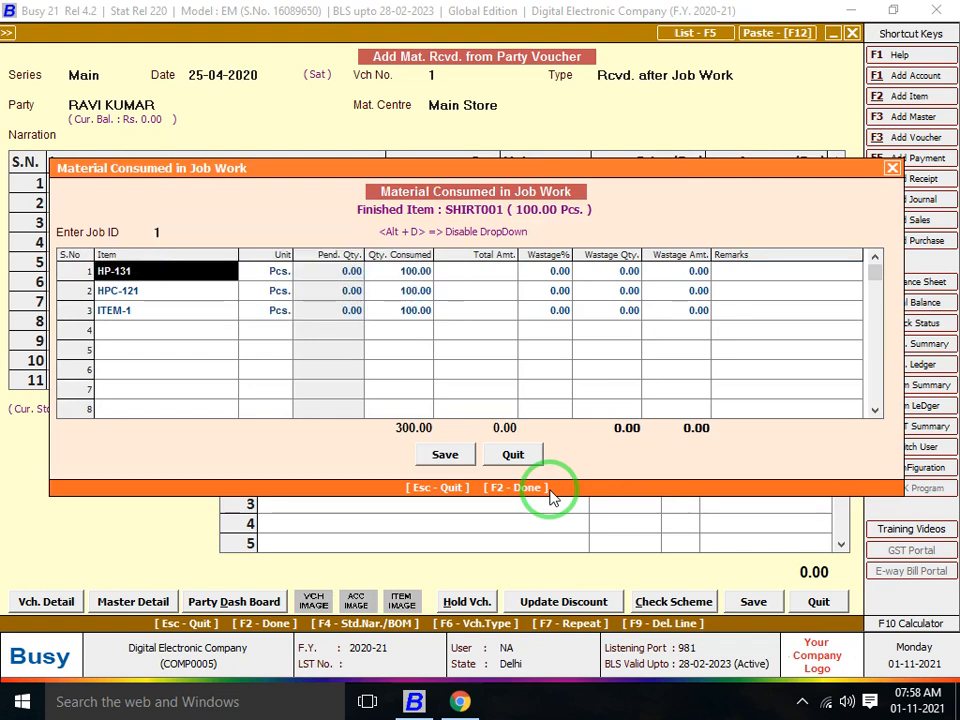
{"action": "key", "text": "Return"}
{"action": "key", "text": "Return"}
{"action": "key", "text": "Return"}
{"action": "key", "text": "F2"}
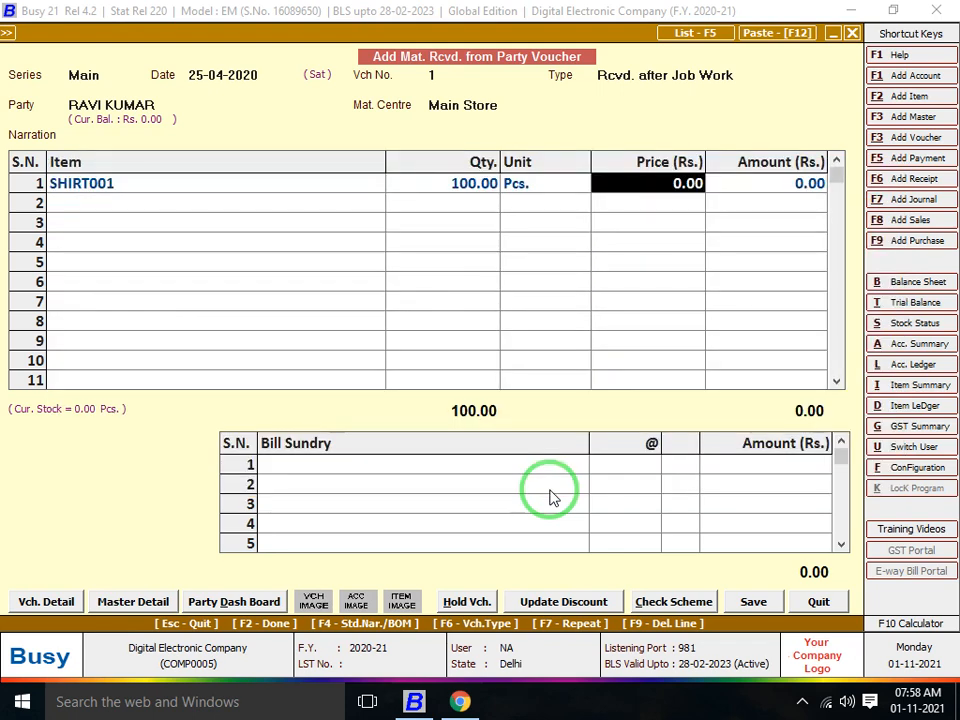
Recheck the SHIRT001 row's material consumption details and return to its quantity
{"action": "key", "text": "Up"}
{"action": "key", "text": "Up"}
{"action": "key", "text": "Up"}
{"action": "key", "text": "Return"}
{"action": "key", "text": "Return"}
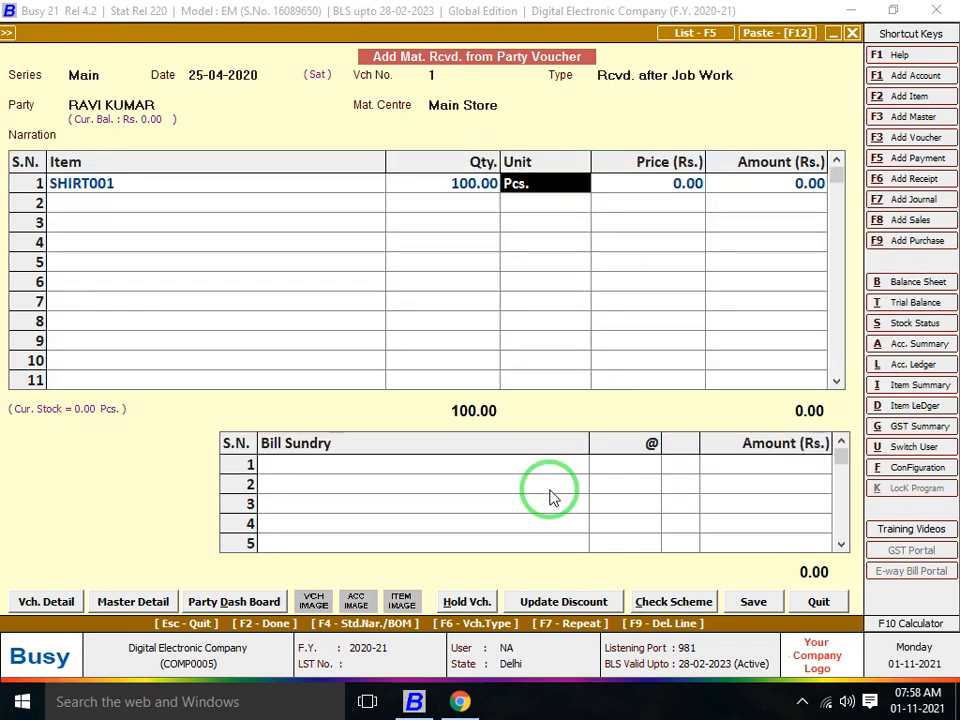
{"action": "key", "text": "Return"}
{"action": "key", "text": "Return"}
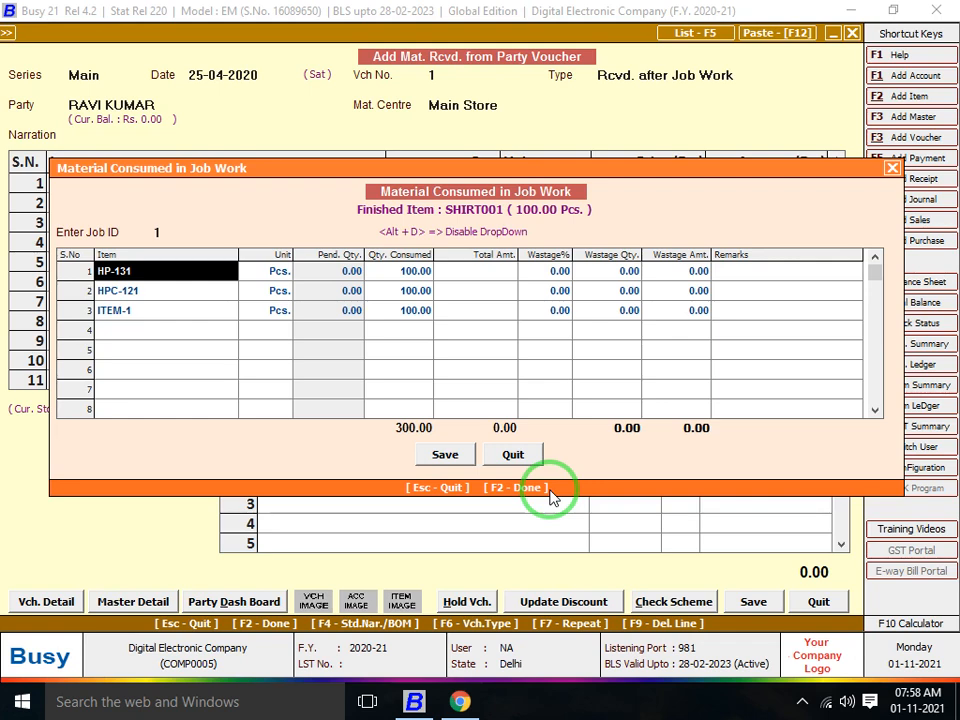
{"action": "key", "text": "F2"}
{"action": "key", "text": "Left"}
{"action": "key", "text": "Left"}
{"action": "key", "text": "Left"}
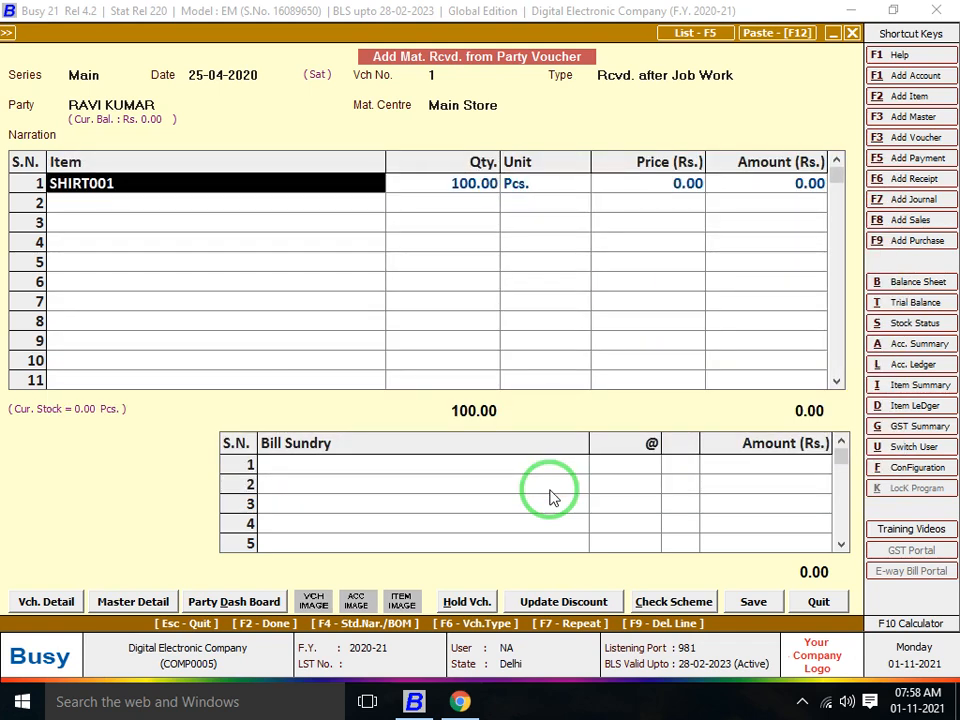
{"action": "key", "text": "Right"}
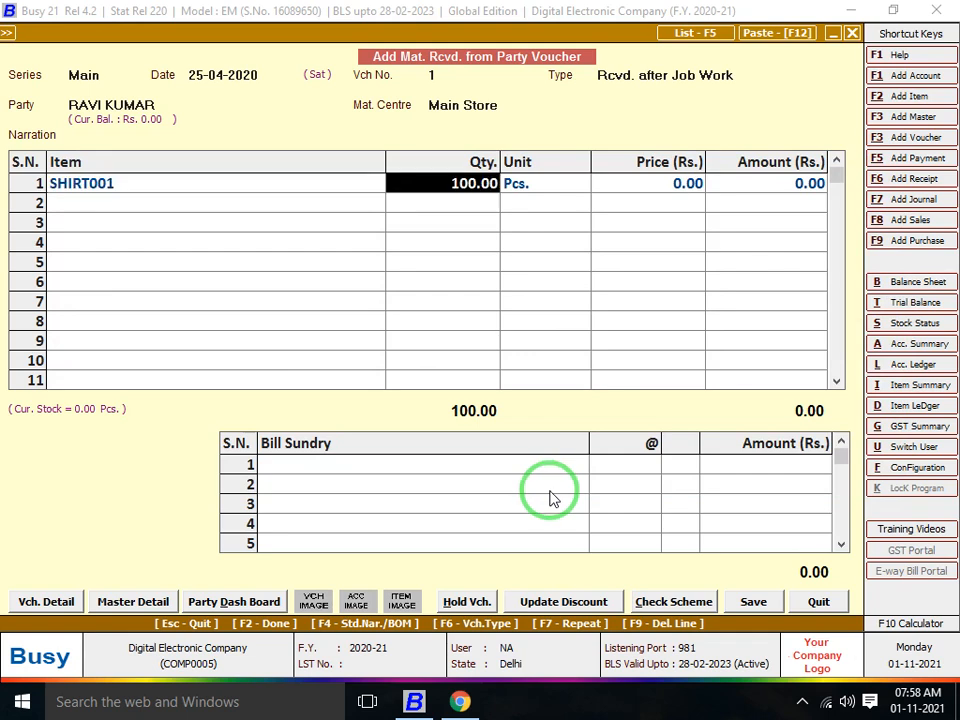
{"action": "left_click", "coordinate": [804, 700]}
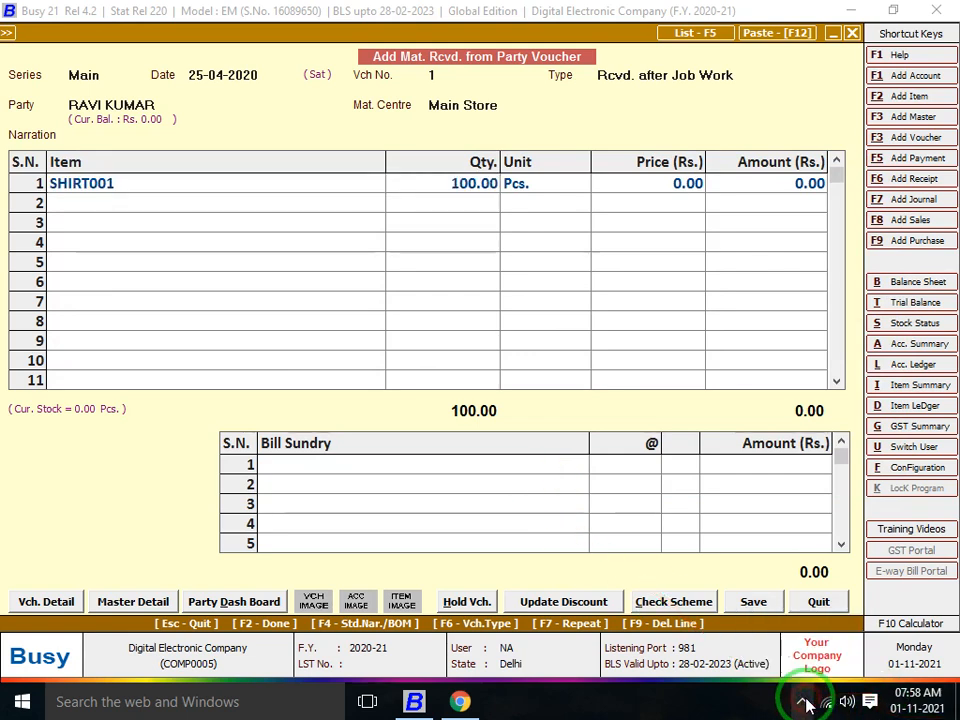
{"action": "left_click", "coordinate": [806, 702]}
{"action": "left_click", "coordinate": [811, 674]}
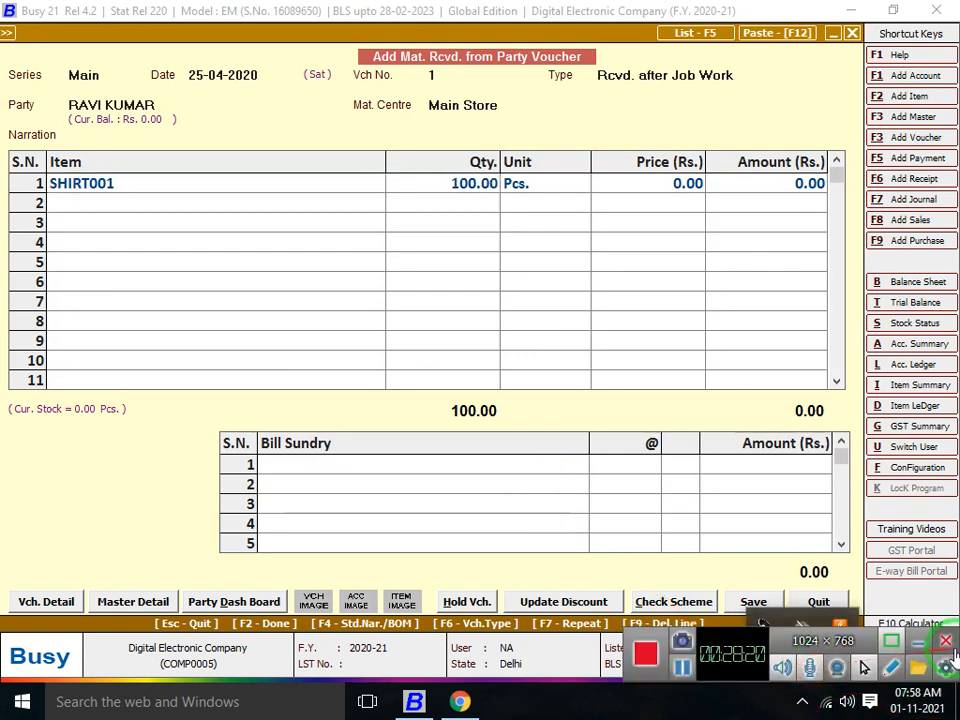